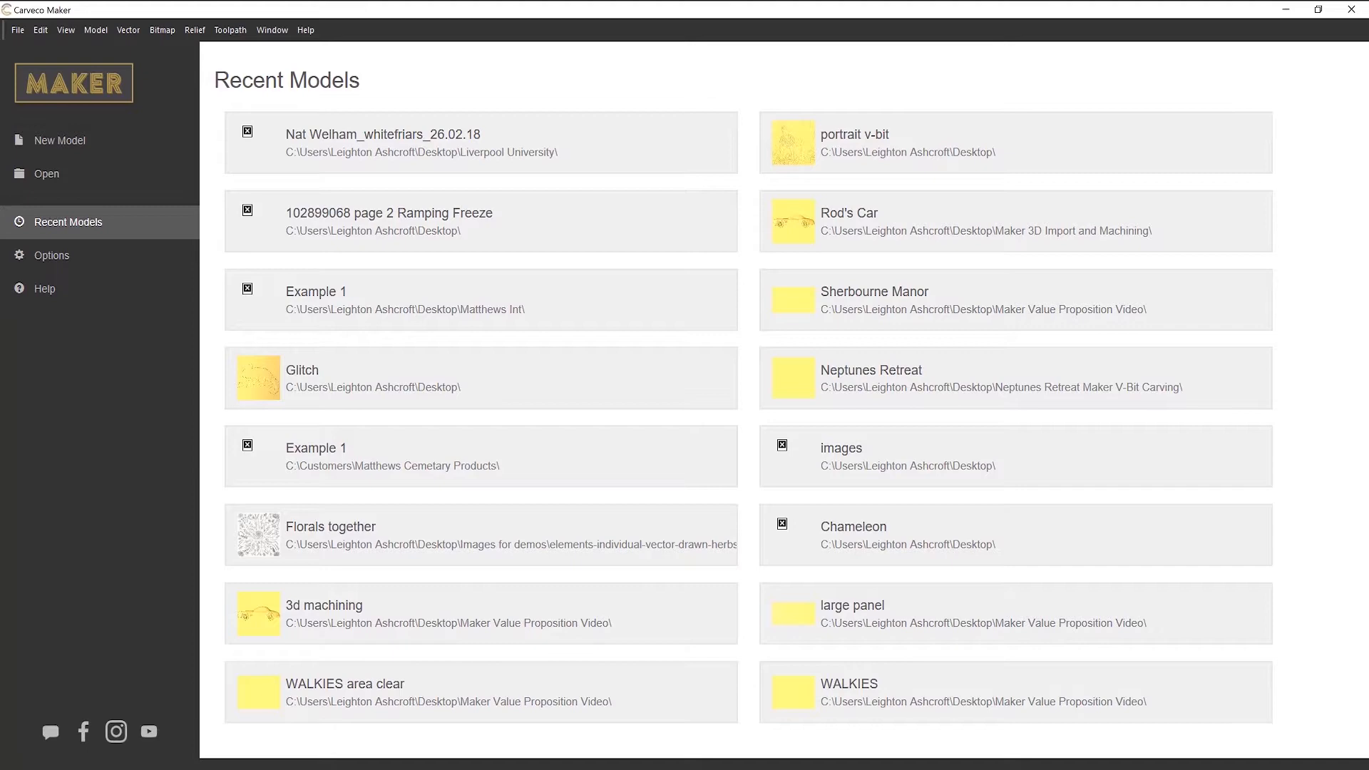
Step: Switch to Photos to view the friends-PCVQB56 picture, and magnify the face with glasses in the carved family portrait photo
mouse_move(160, 767)
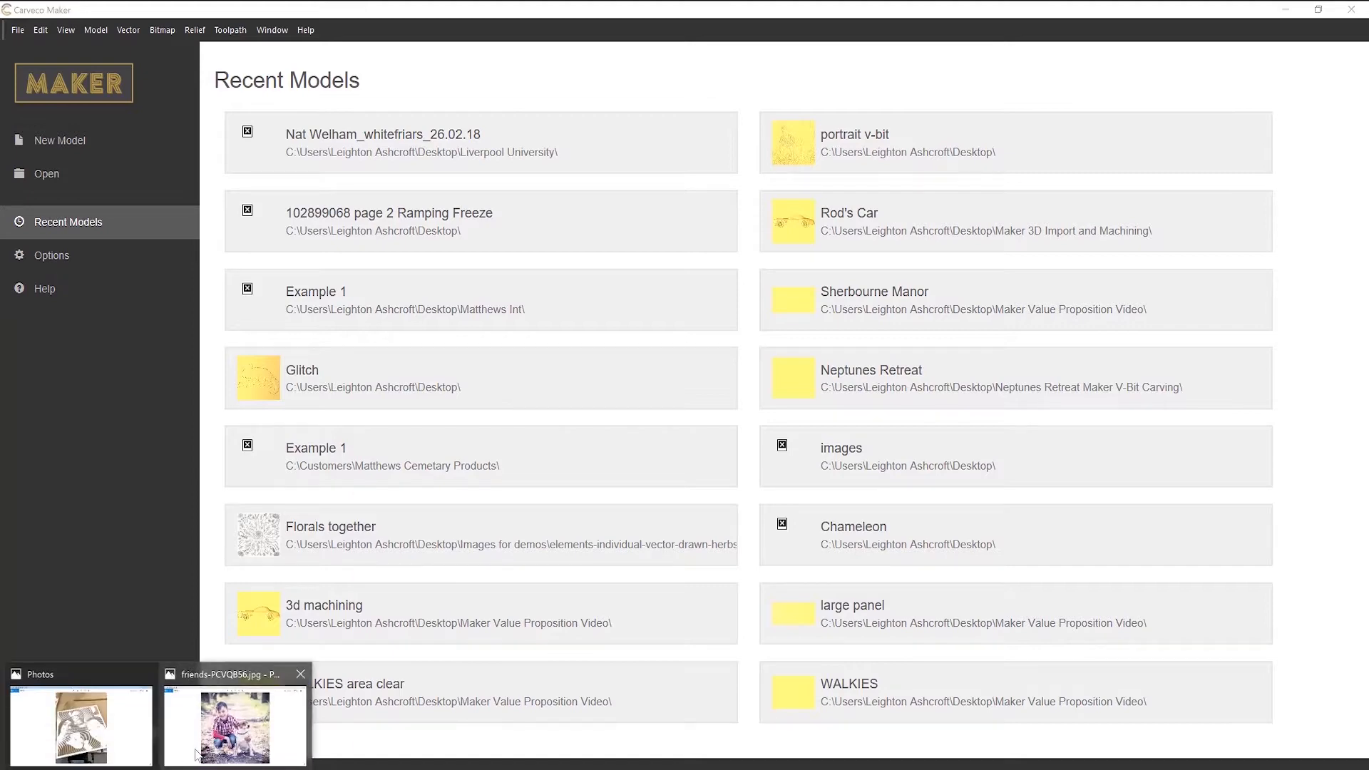
left_click(198, 756)
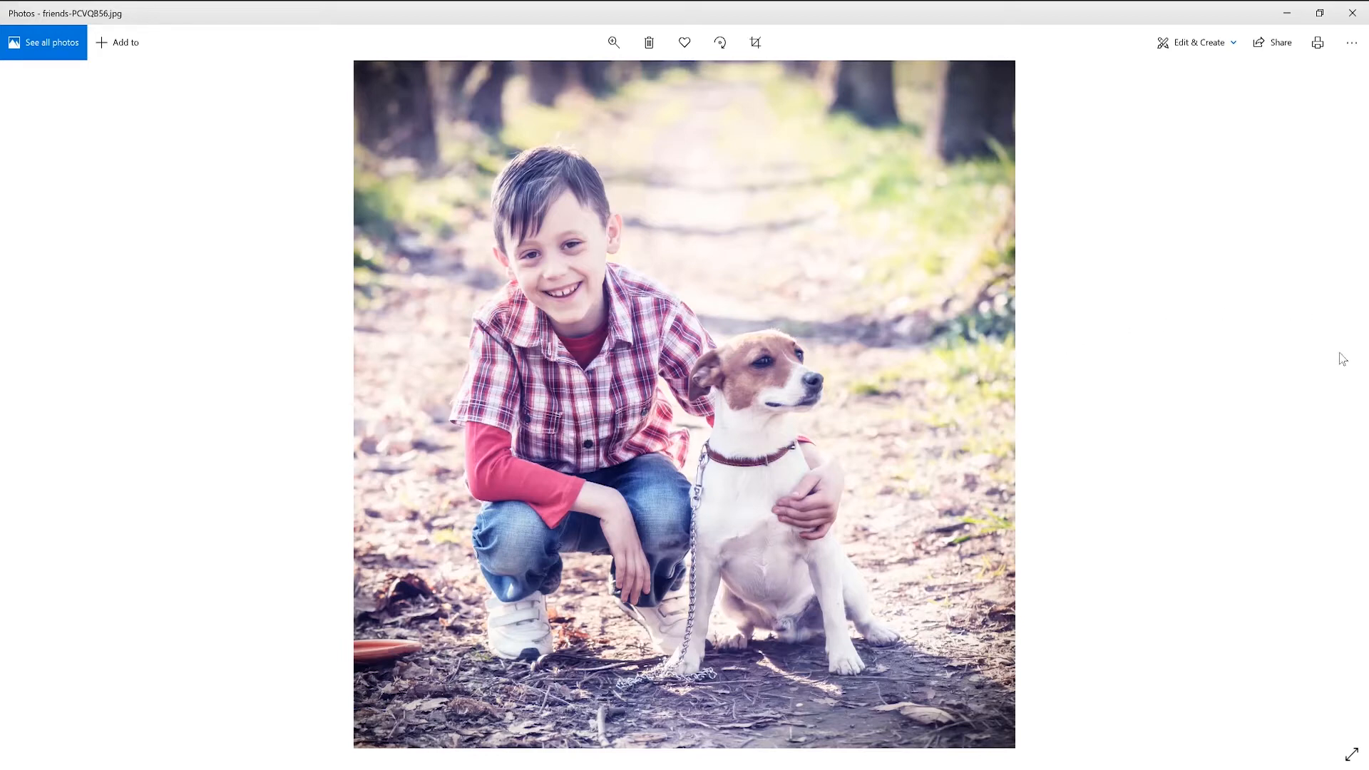
left_click(1339, 408)
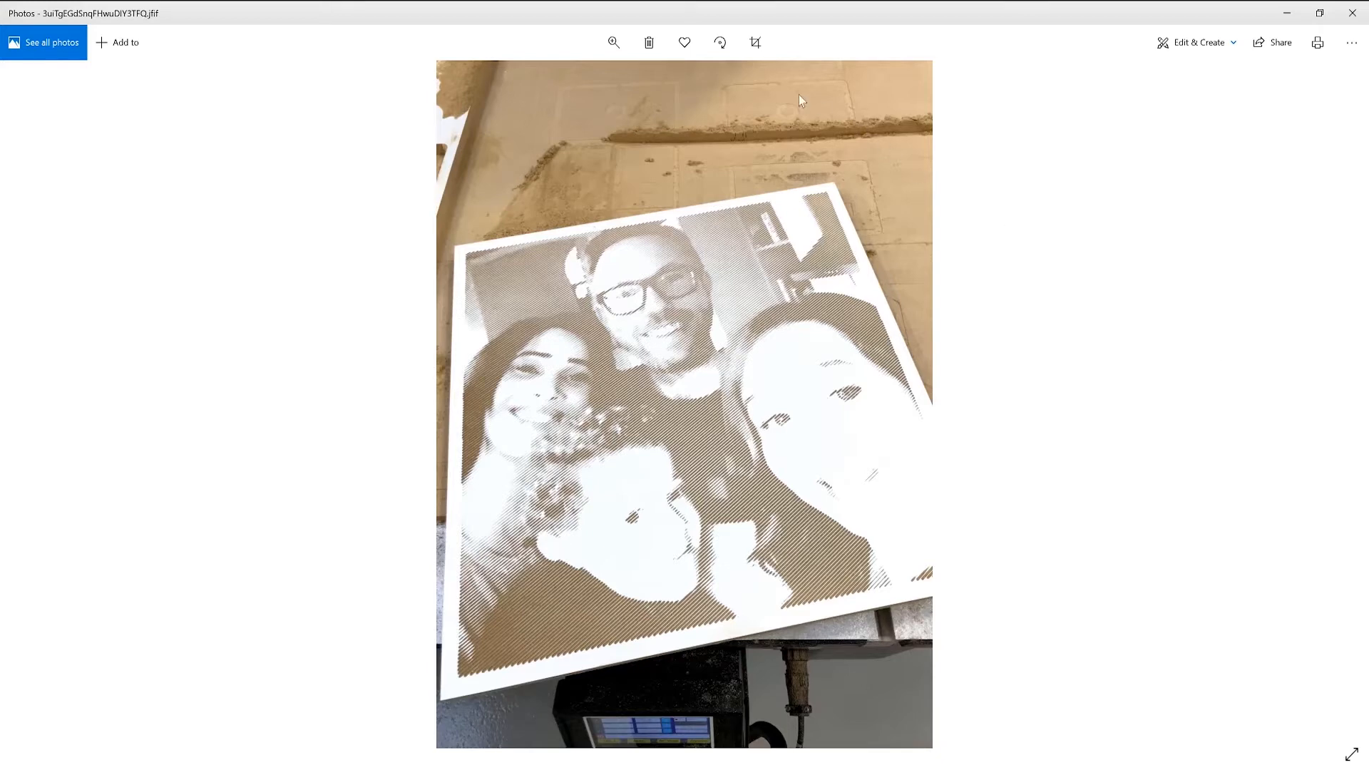
left_click(612, 45)
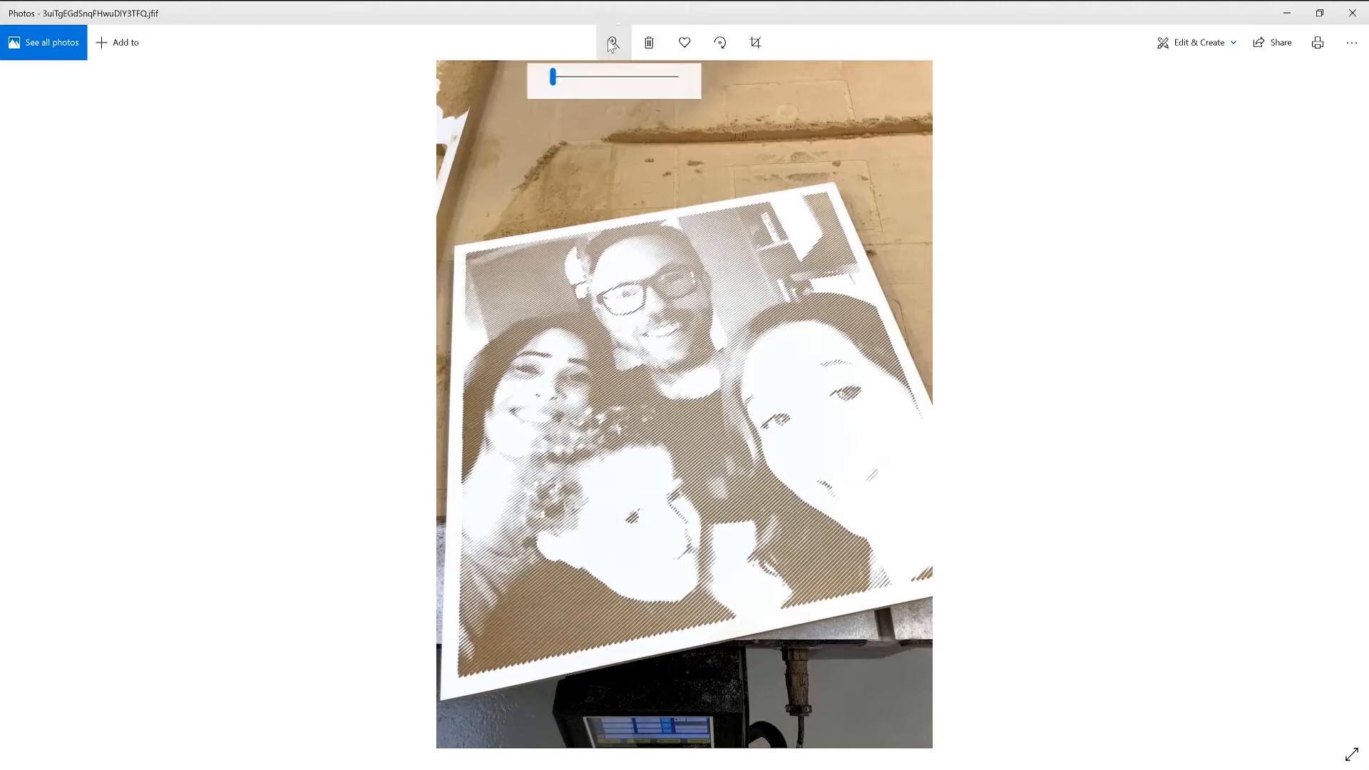
left_click(623, 77)
left_click_drag(623, 77, 653, 77)
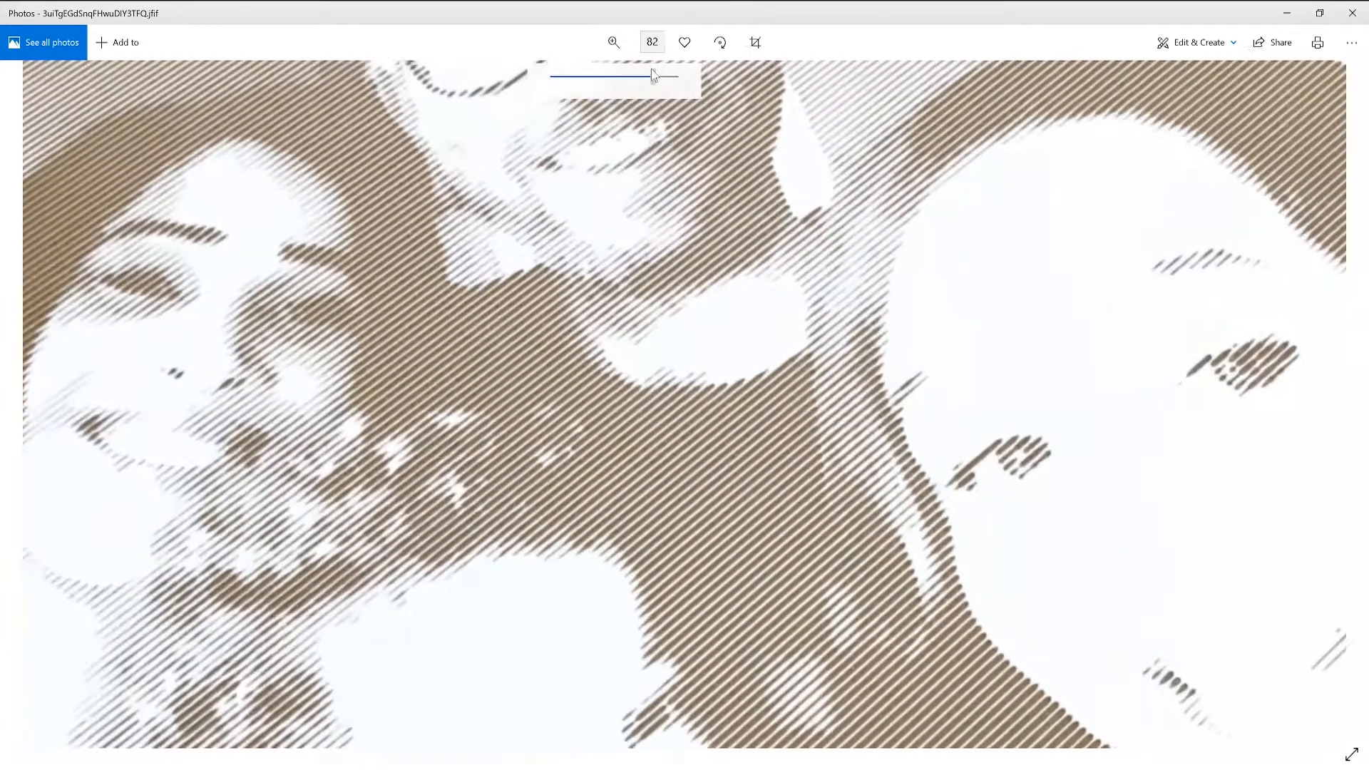
left_click_drag(717, 307, 714, 537)
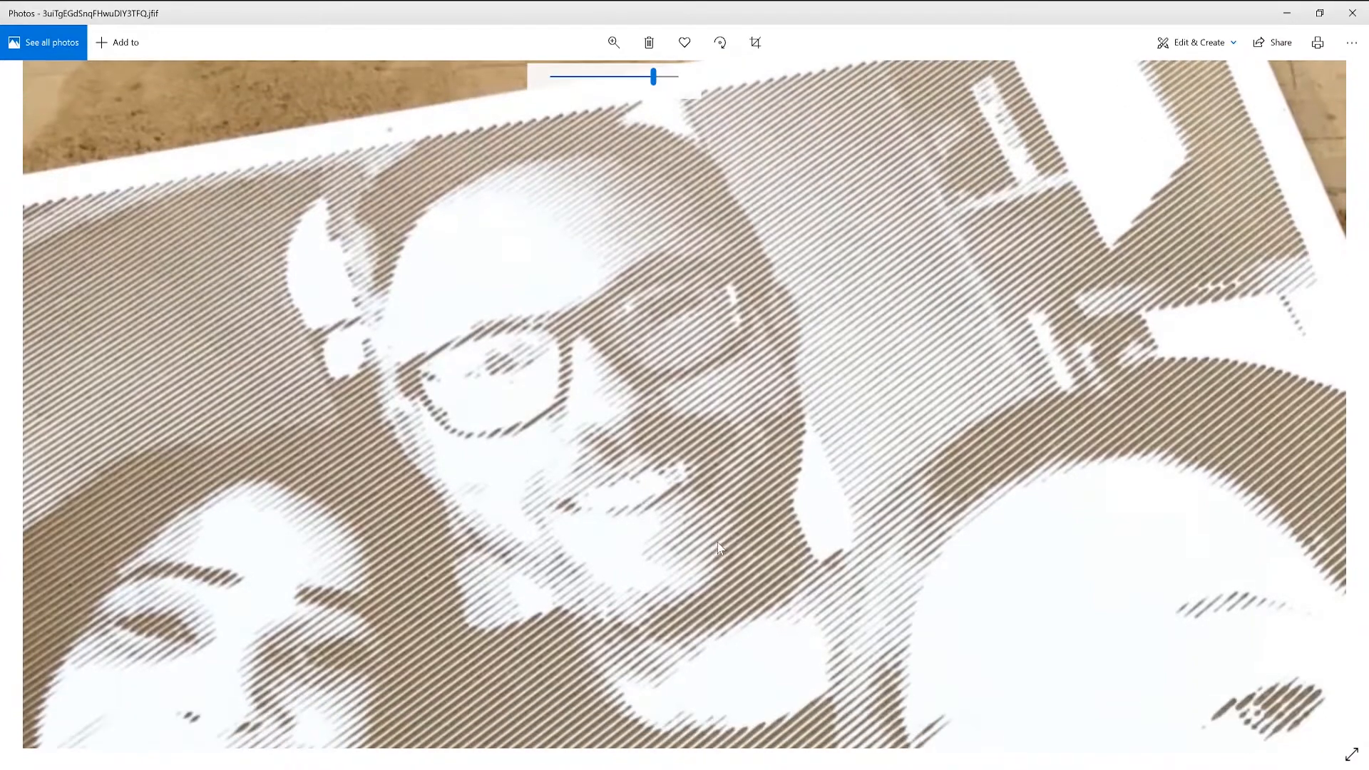
left_click(614, 43)
left_click_drag(654, 77, 684, 76)
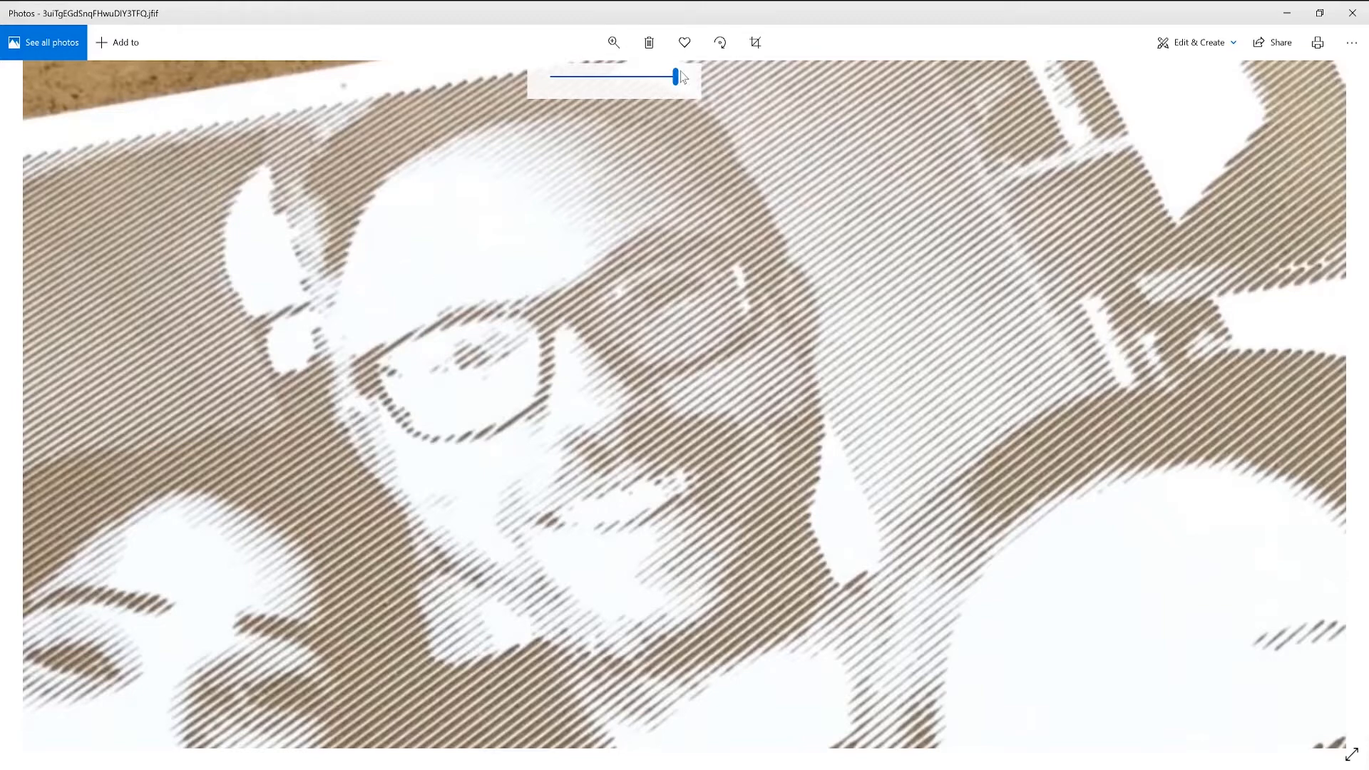
Step: Examine the carved grooves across the other faces and lower edge of the portrait, and close the photo
left_click_drag(578, 418, 898, 107)
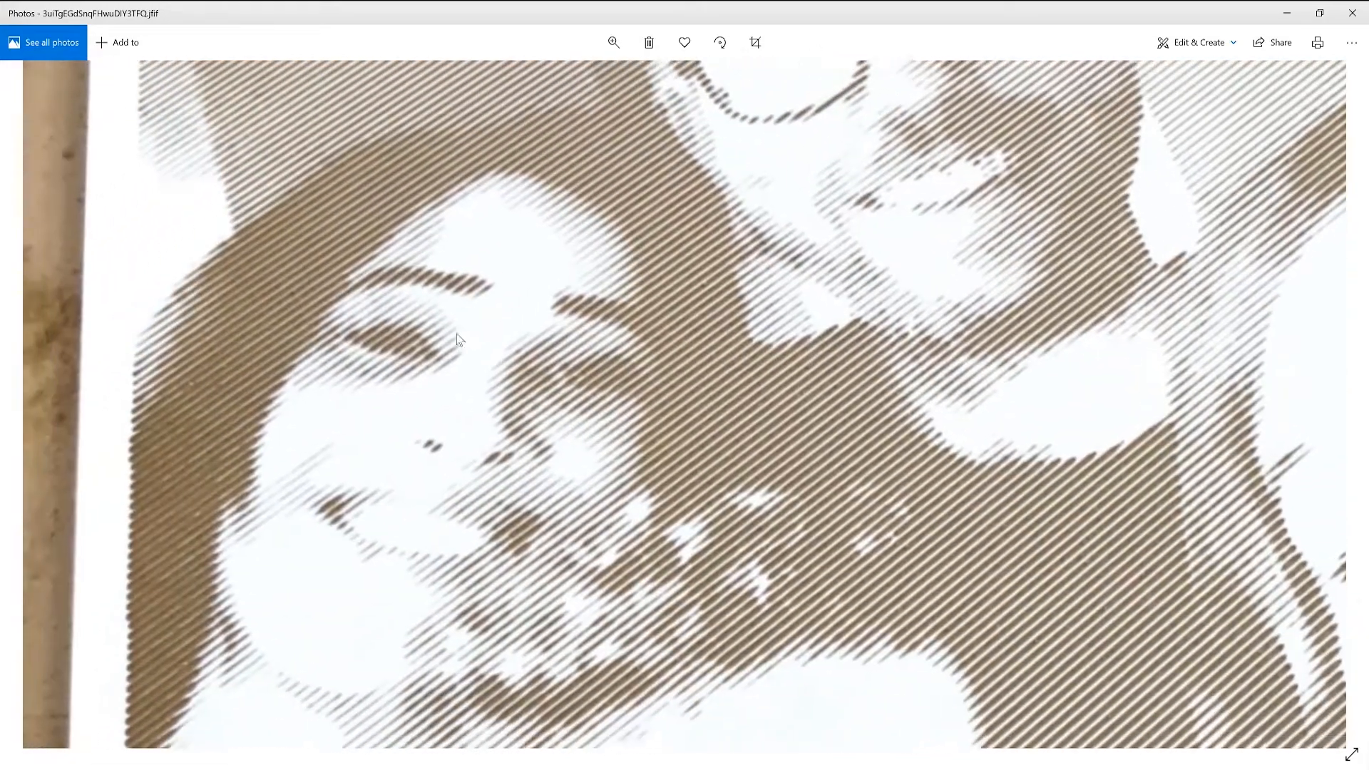
left_click_drag(397, 268, 169, 5)
left_click_drag(440, 584, 345, 221)
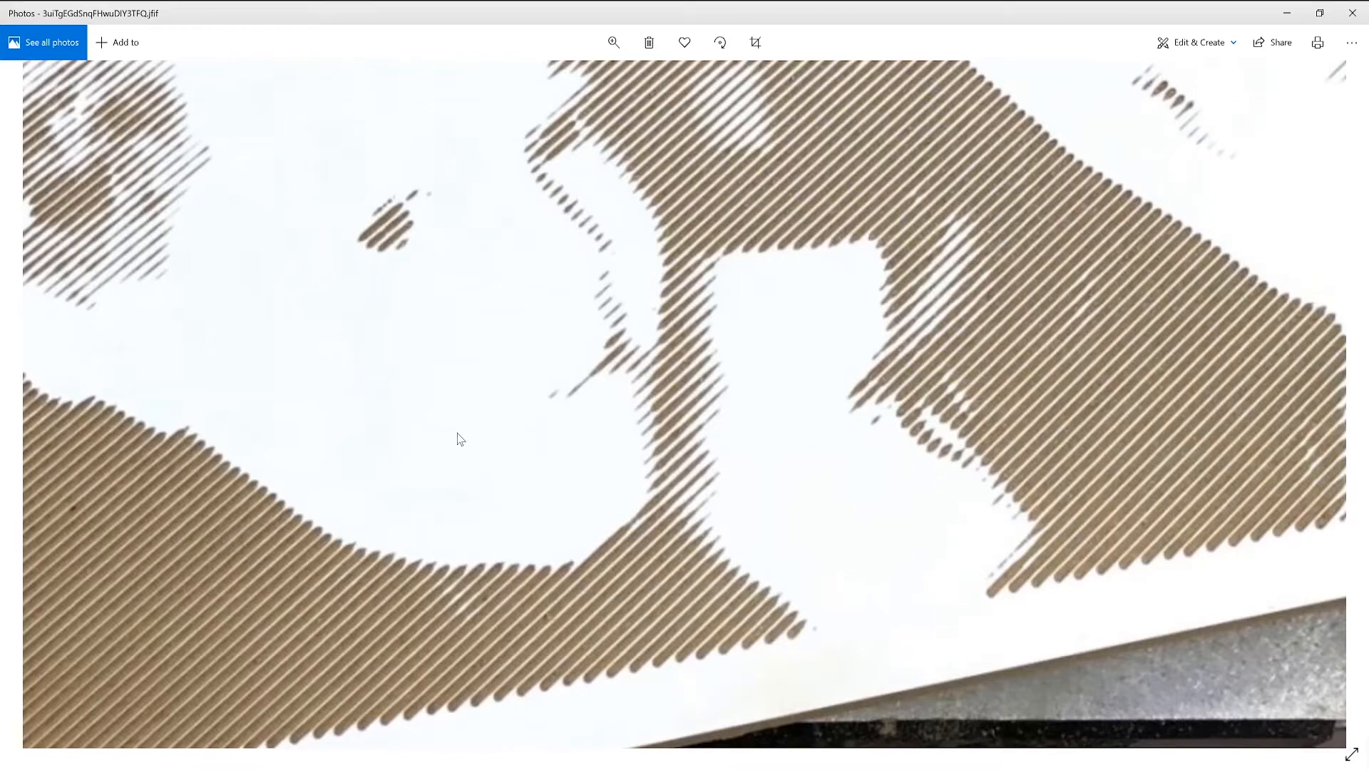
left_click_drag(459, 437, 868, 195)
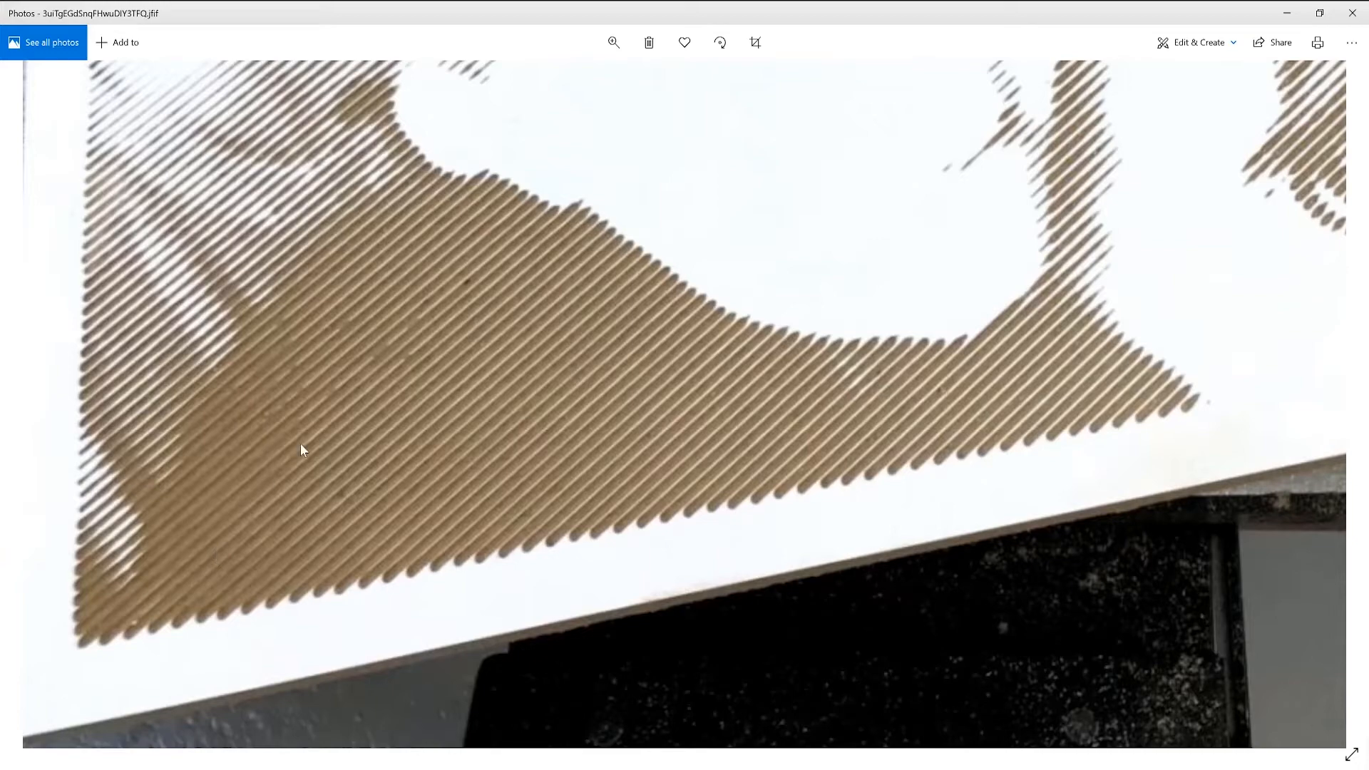
left_click(613, 42)
left_click_drag(676, 74, 572, 76)
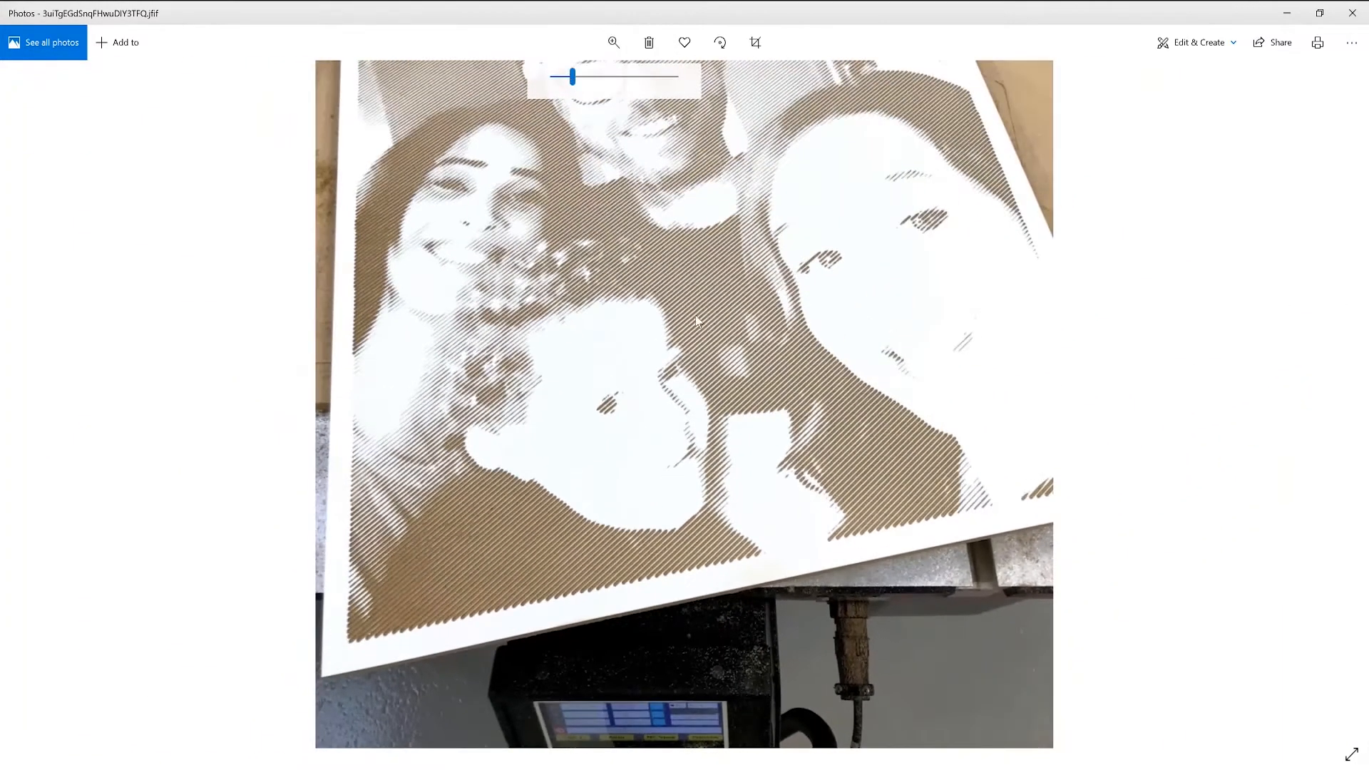
left_click_drag(718, 387, 713, 517)
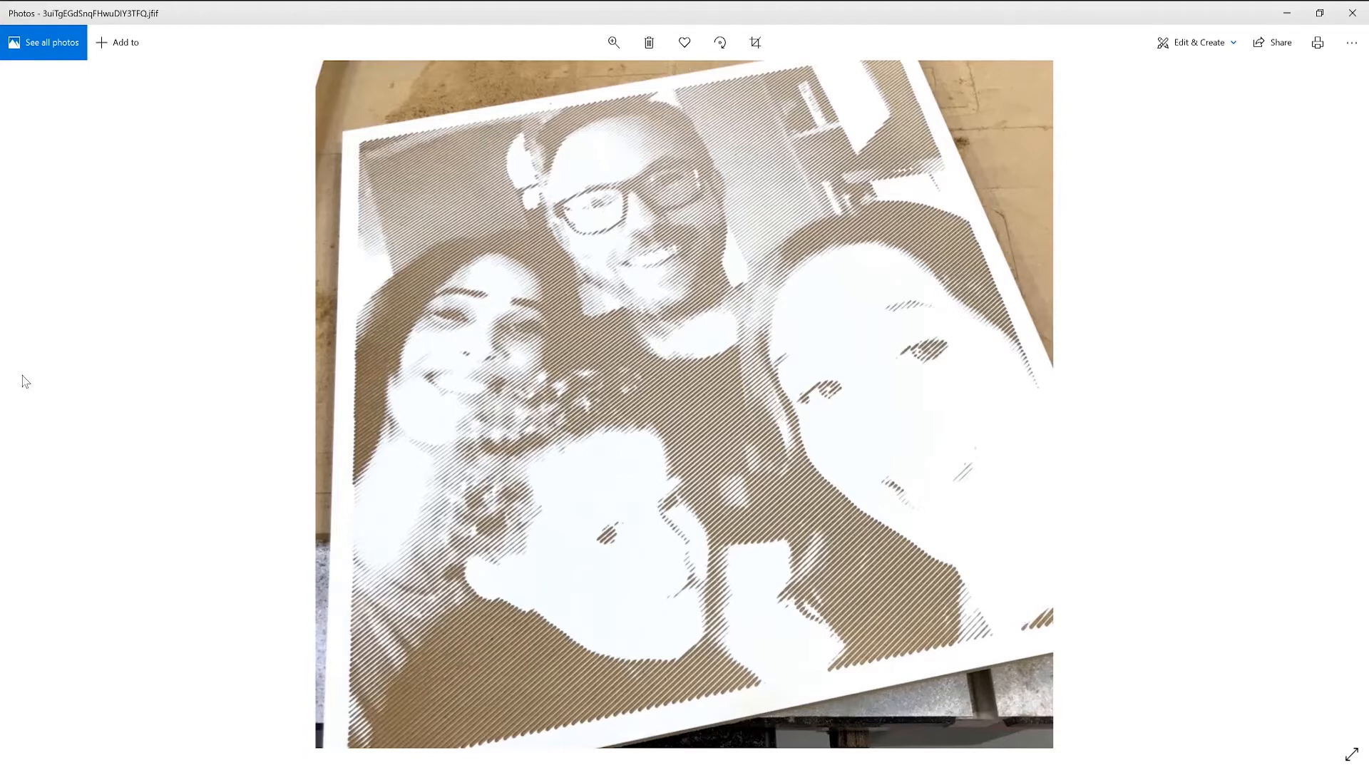
left_click(1352, 12)
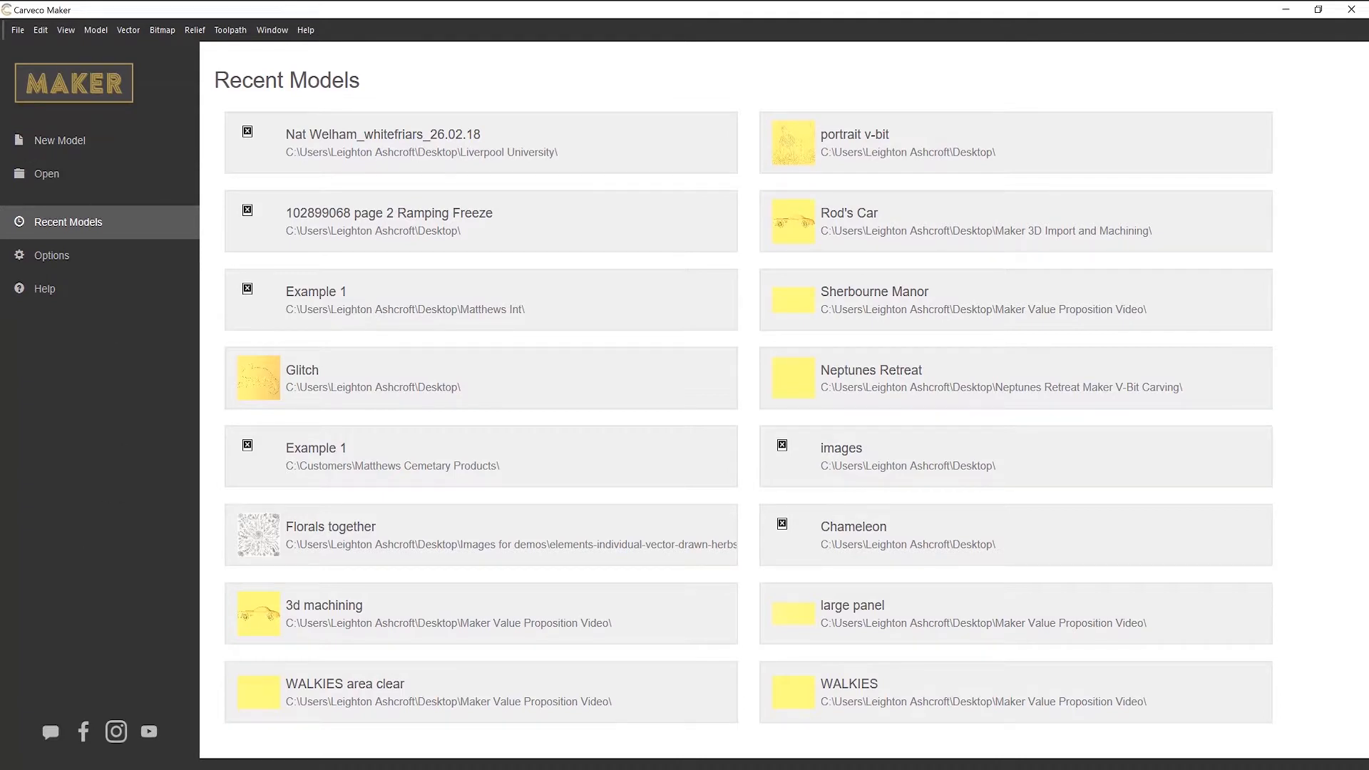
Step: Review the friends-PCVQB56 source photo in Photos again and switch back to Carveco Maker
left_click(160, 769)
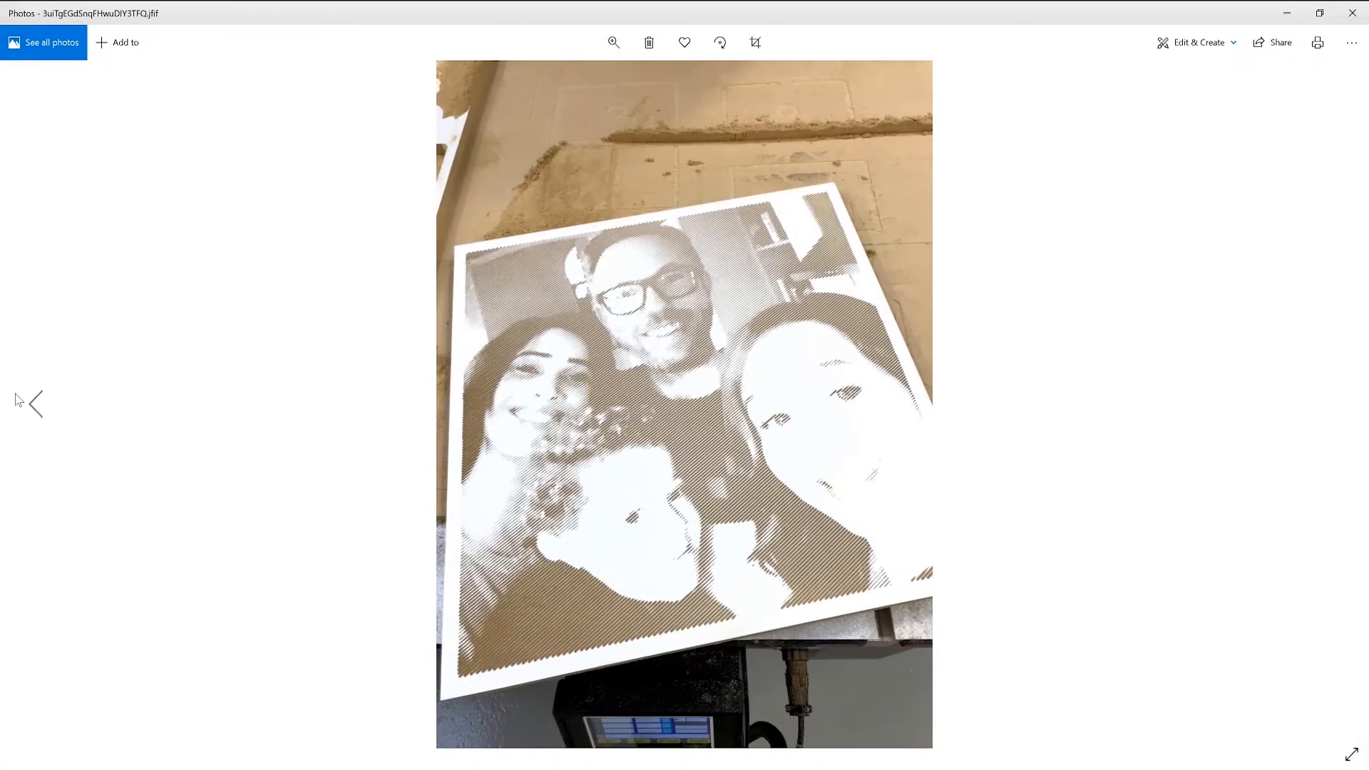
left_click(35, 404)
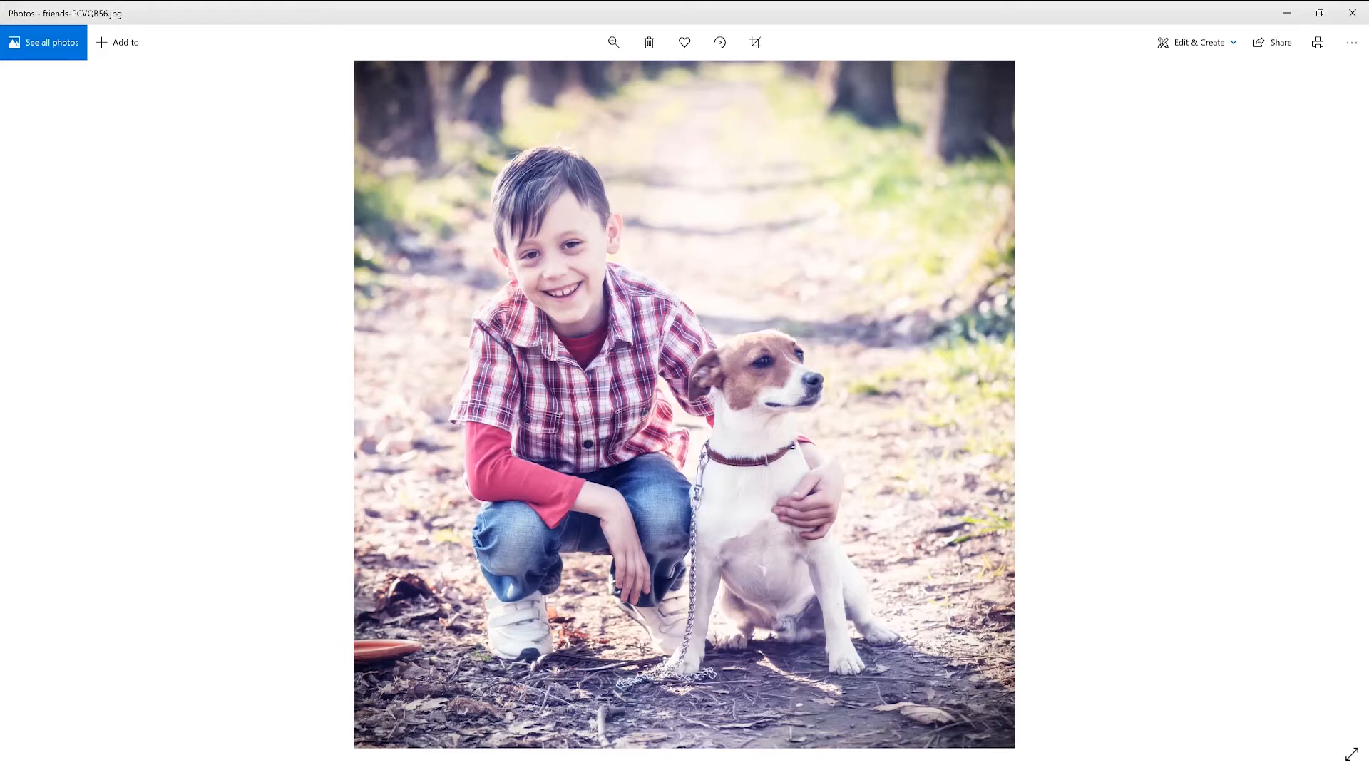
mouse_move(193, 769)
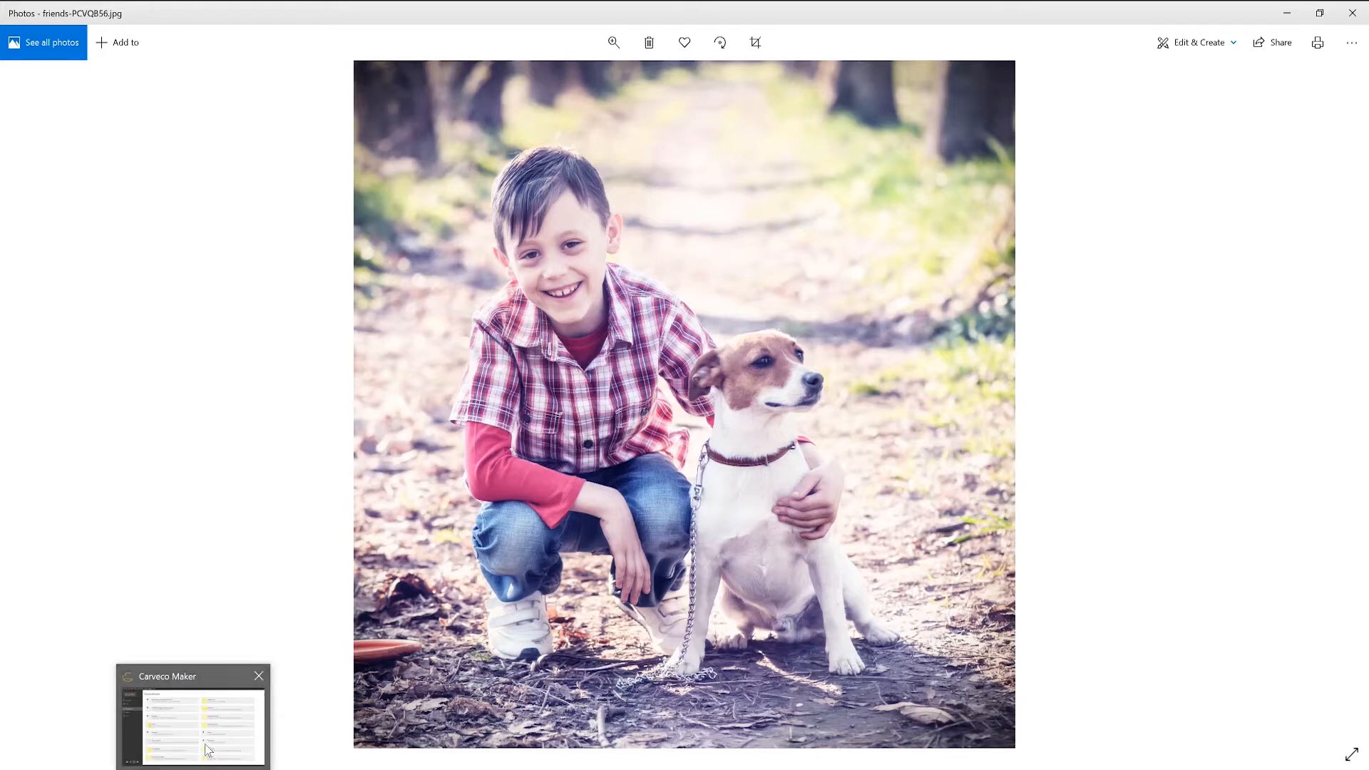
left_click(193, 720)
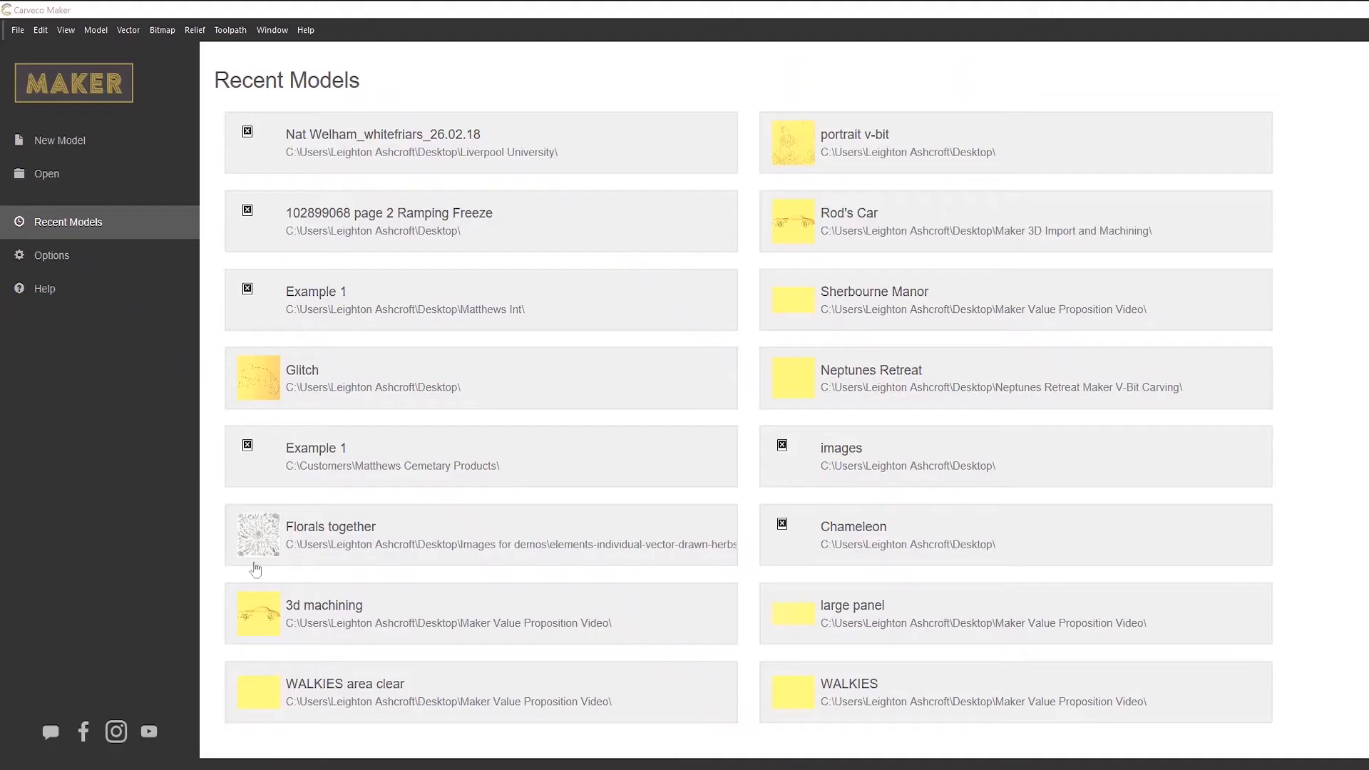
Step: Create a new 12 by 24 inch model with the job origin at its lower-left corner
left_click(62, 141)
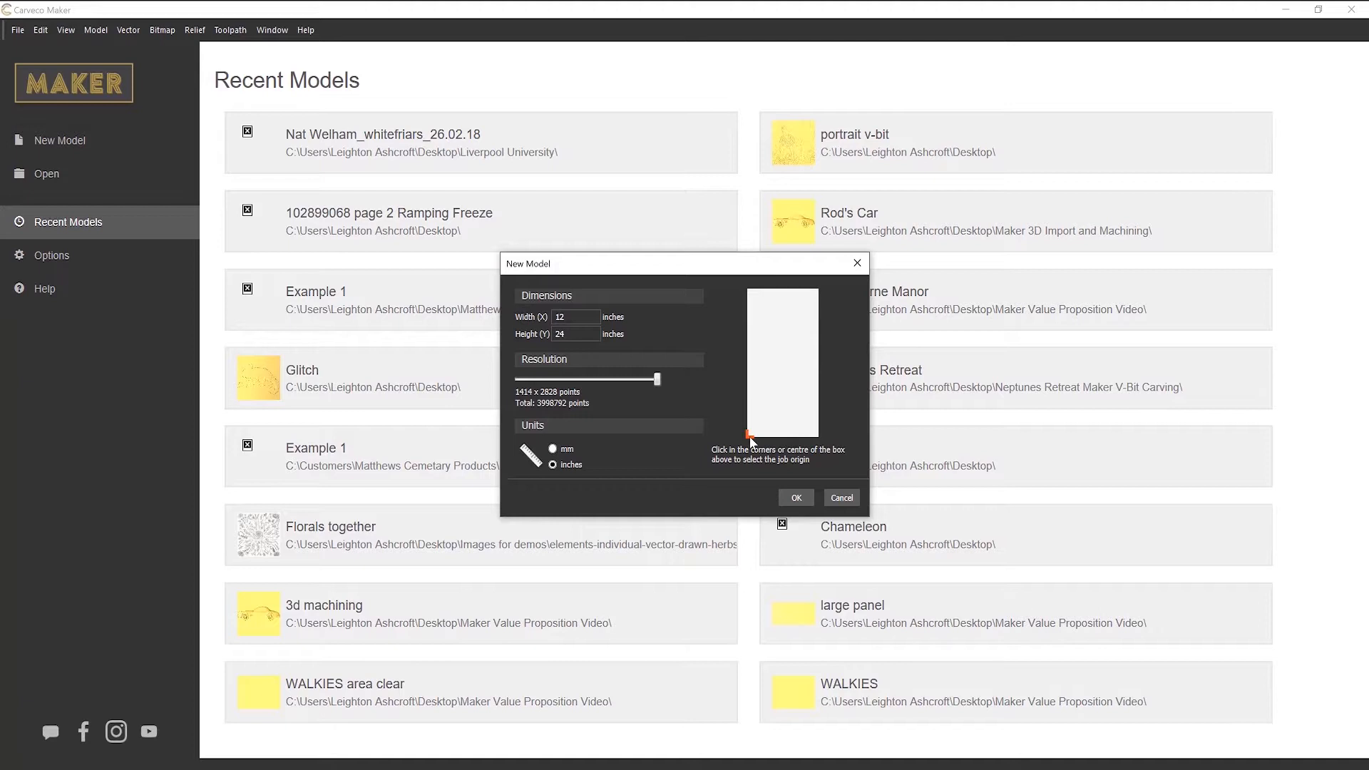
left_click(750, 291)
left_click(783, 362)
left_click(748, 434)
left_click(798, 497)
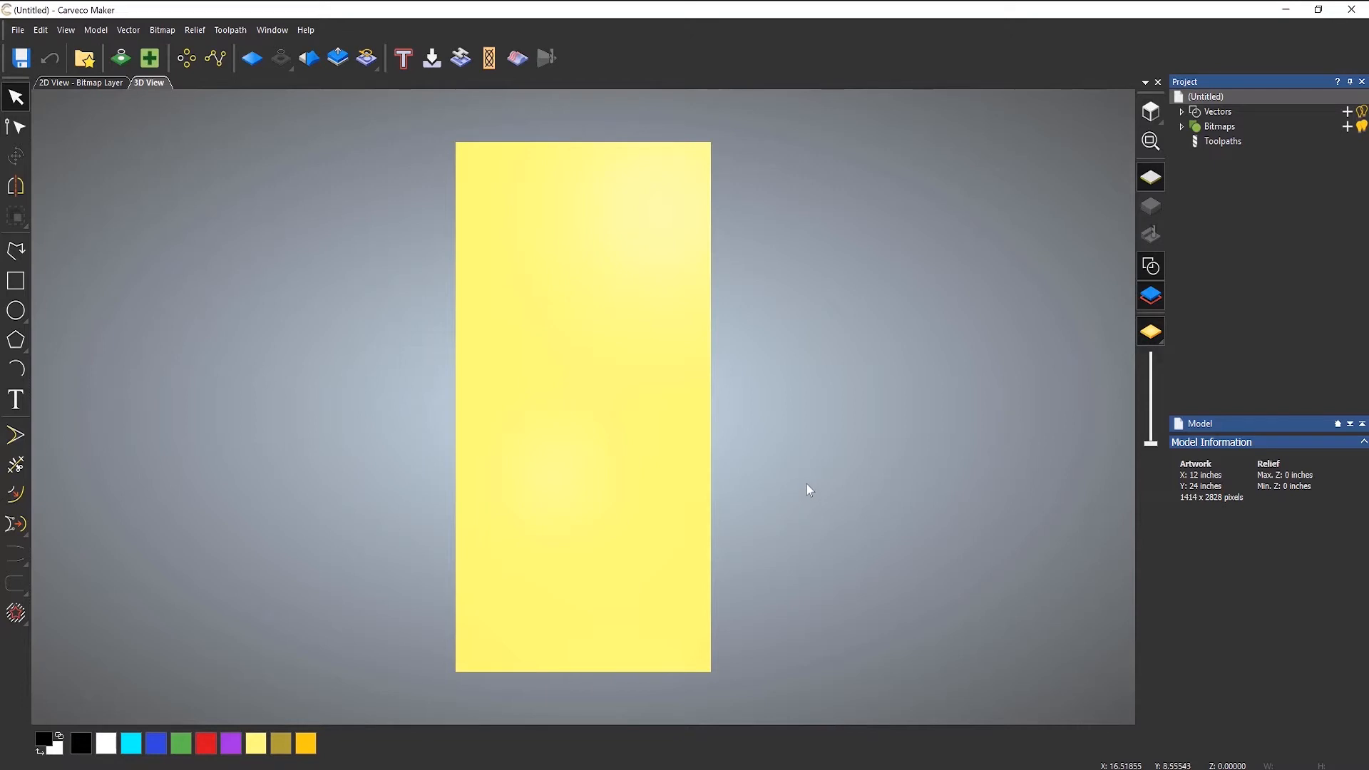
Step: Import the friends-PCVQB56 image from the Desktop as a relief
left_click(199, 30)
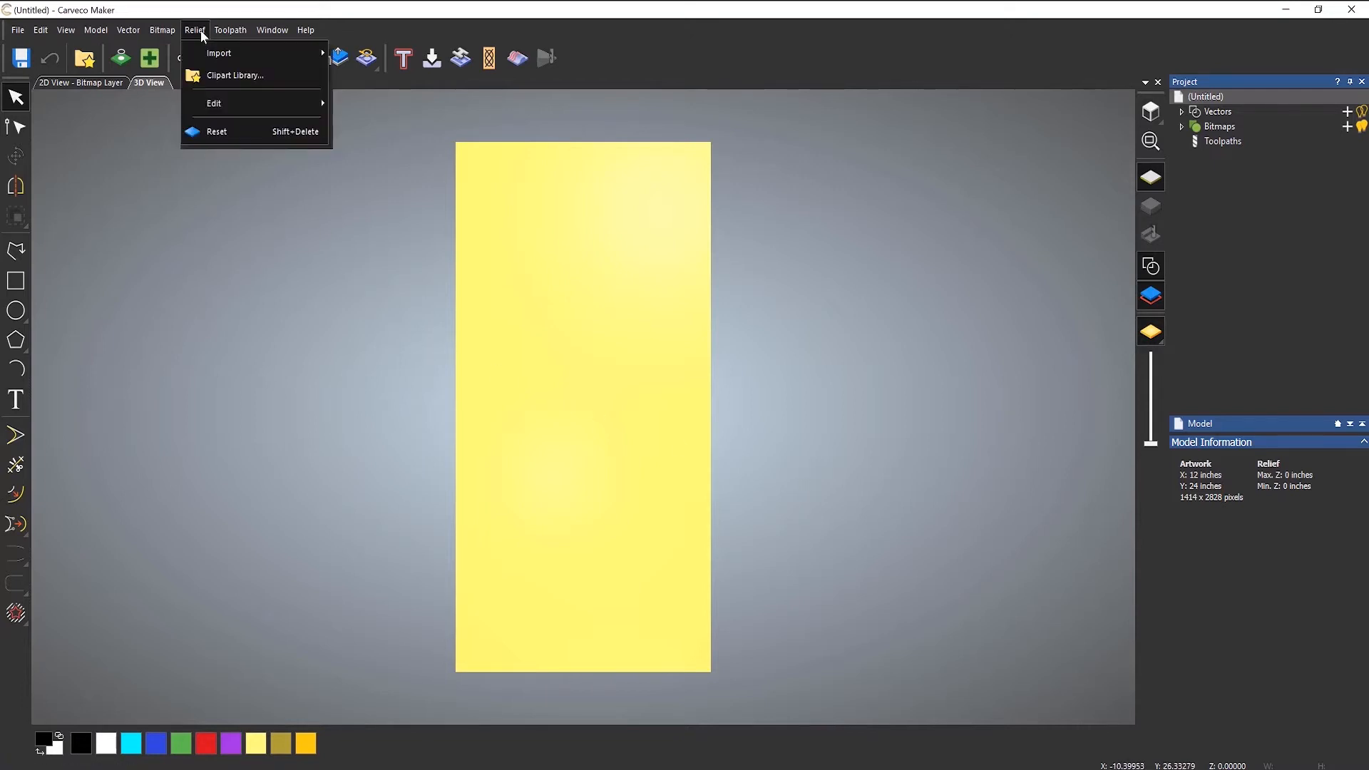
mouse_move(261, 59)
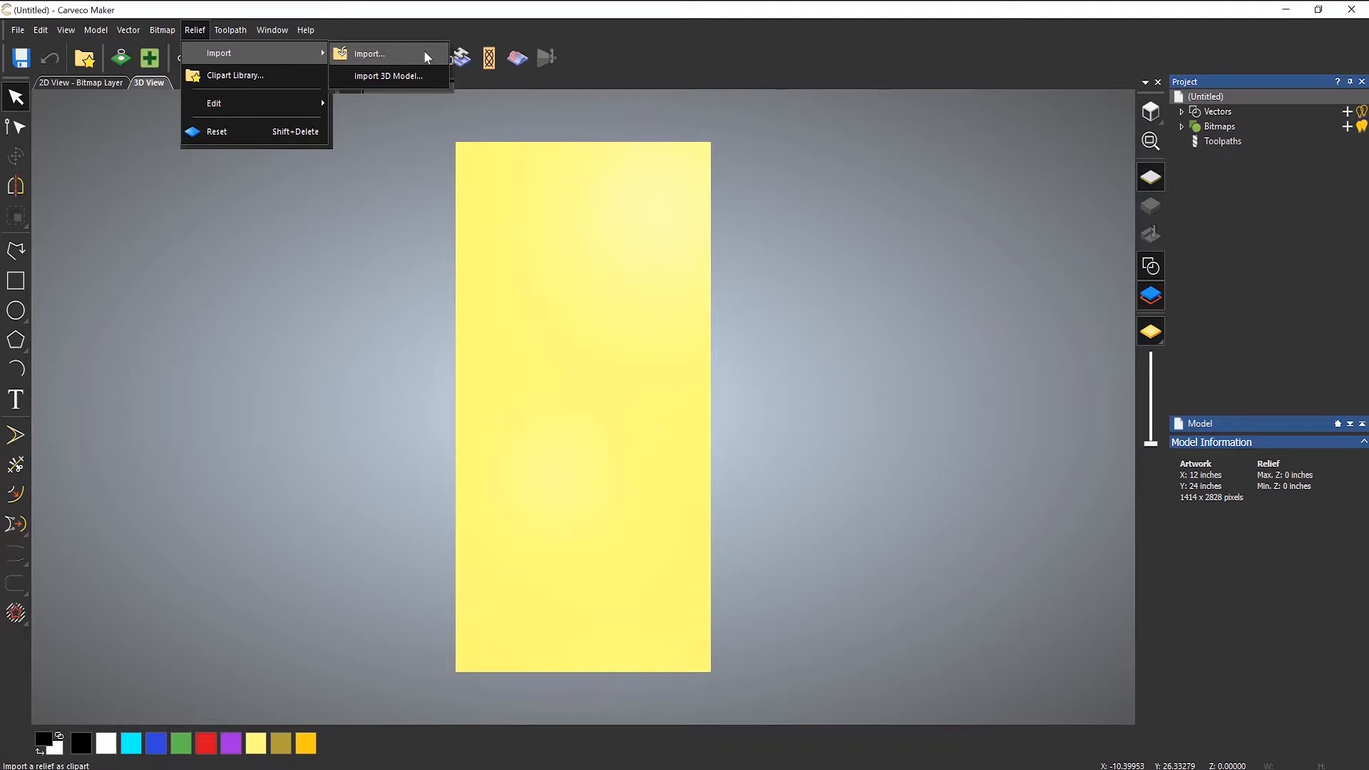
left_click(378, 54)
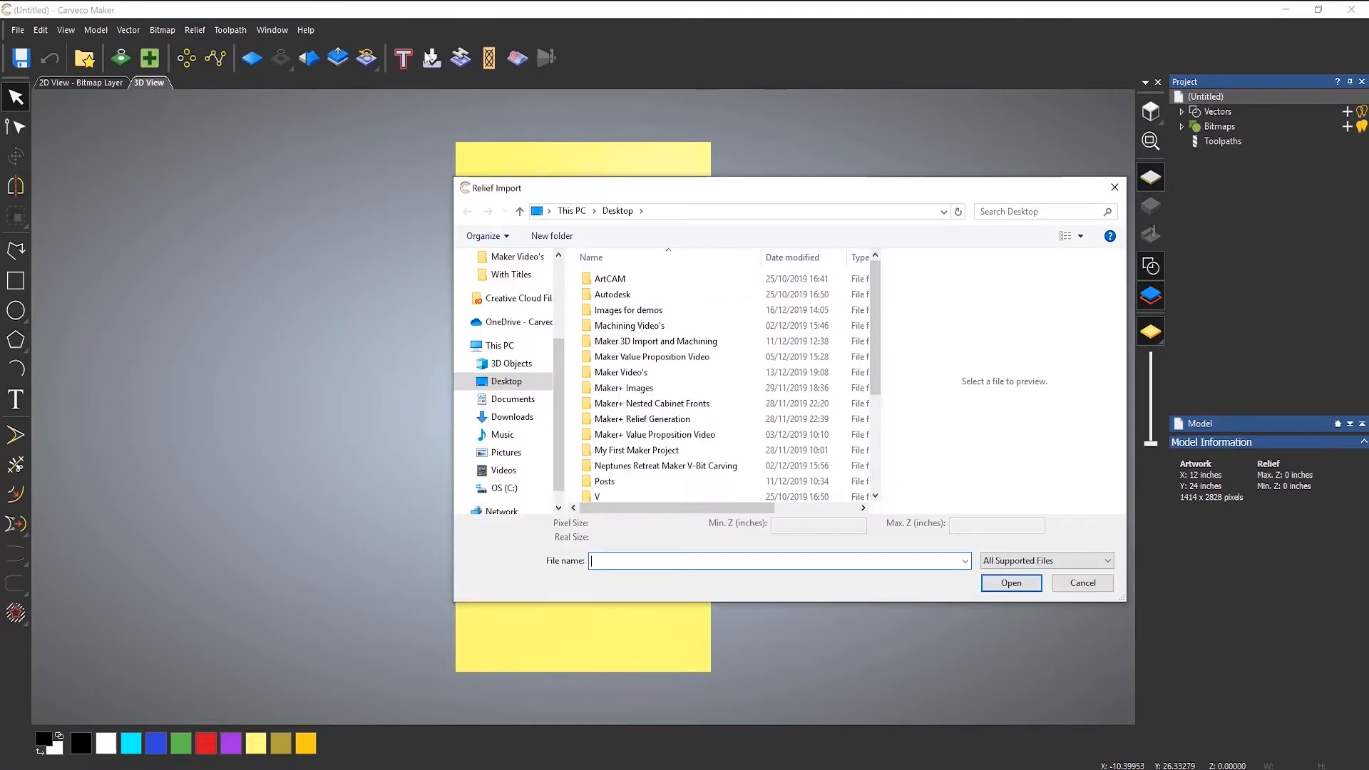
scroll(656, 402, "down", 4)
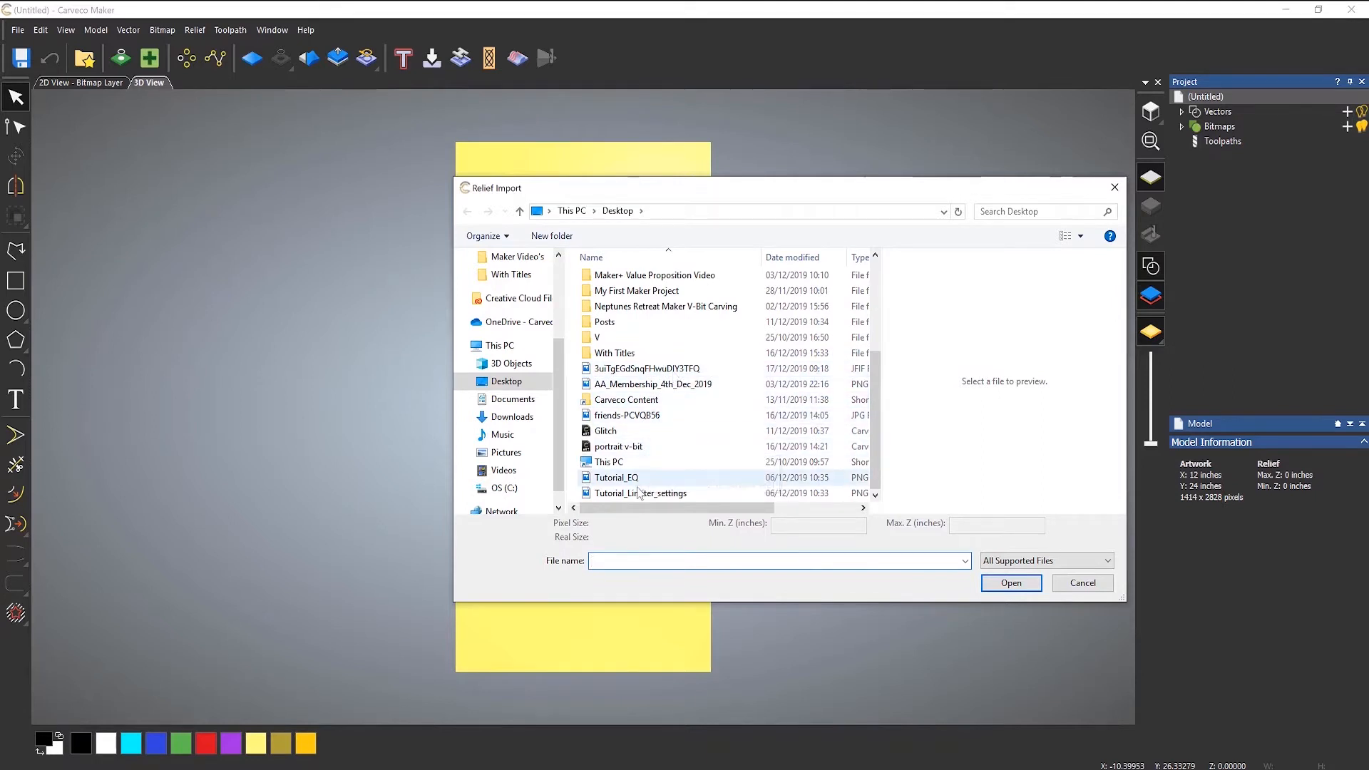
left_click(627, 415)
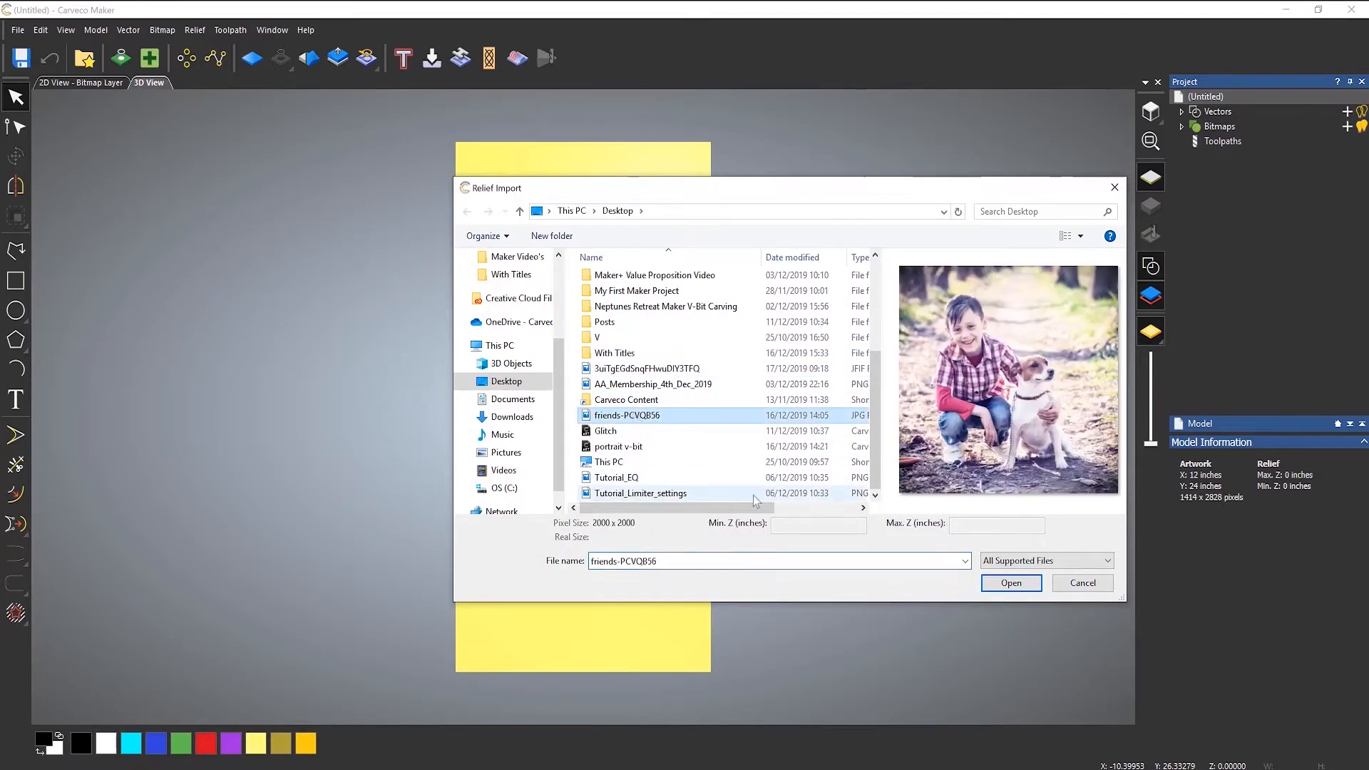
left_click(1011, 583)
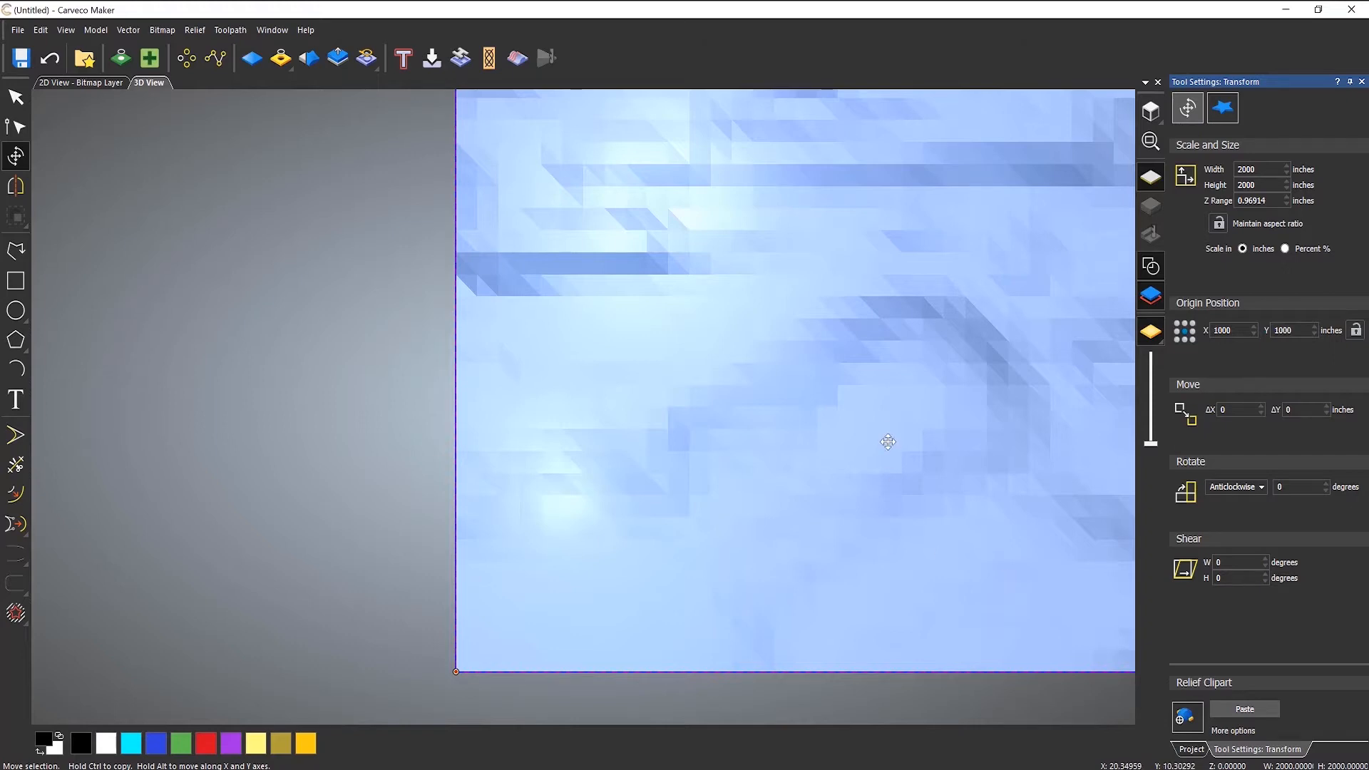
Step: Try to set the imported relief's width to 11 inches with the aspect ratio unlocked, and undo the change
scroll(857, 422, "down", 5)
scroll(831, 265, "down", 5)
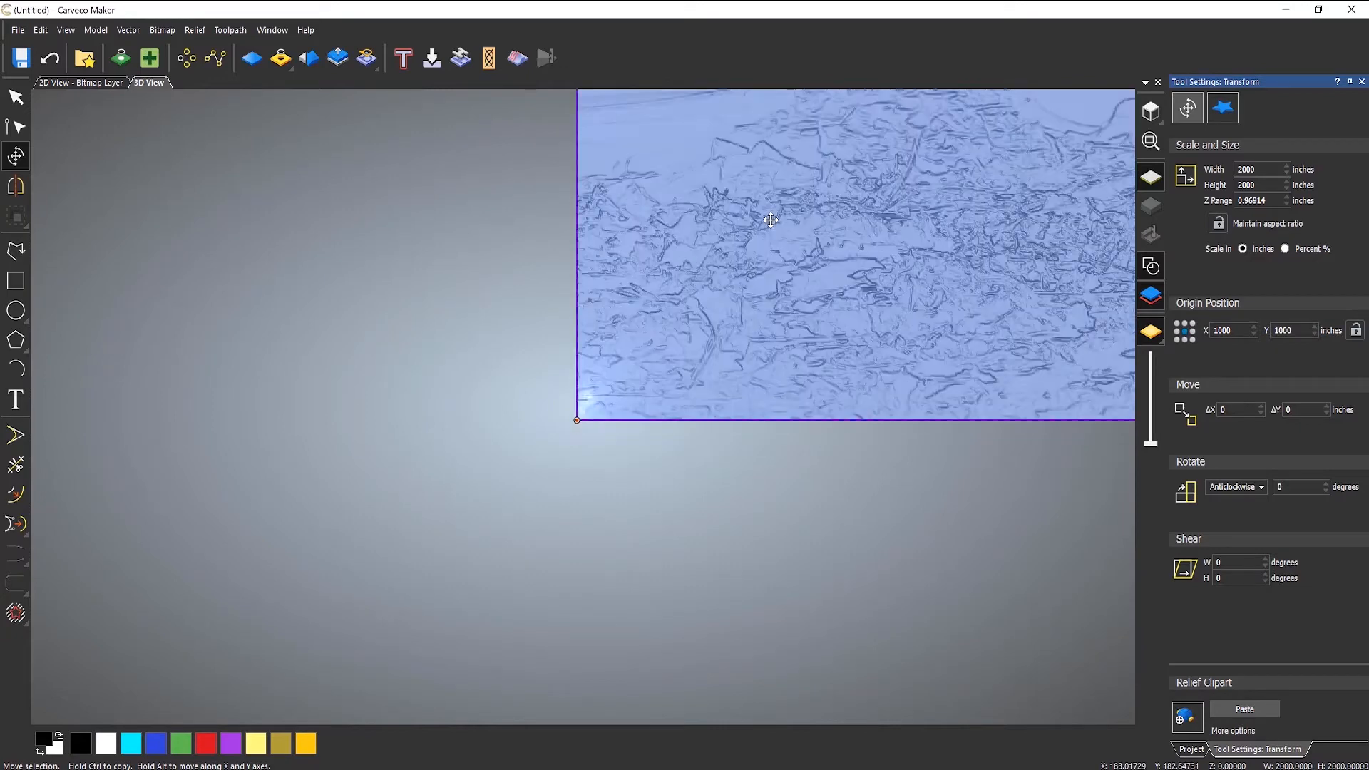
scroll(660, 236, "up", 5)
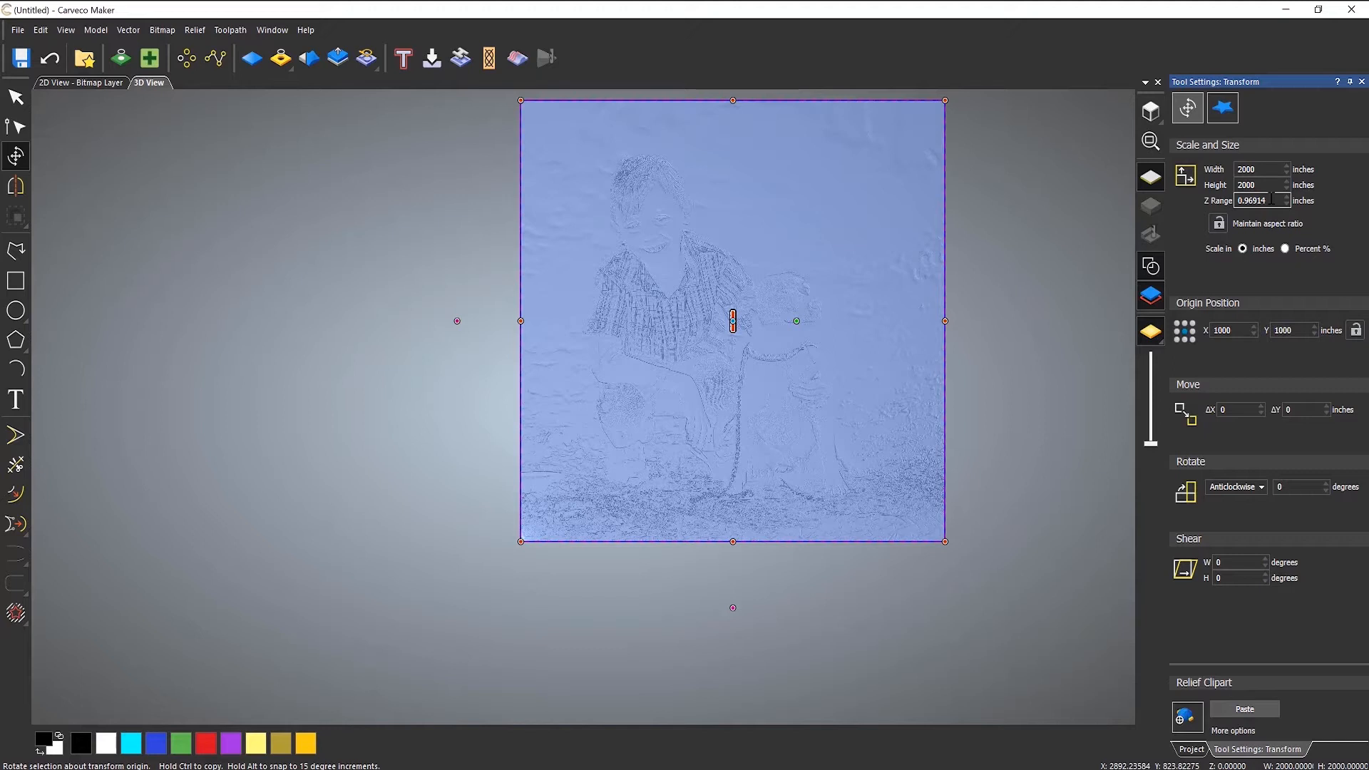
left_click(1267, 168)
double_click(1266, 169)
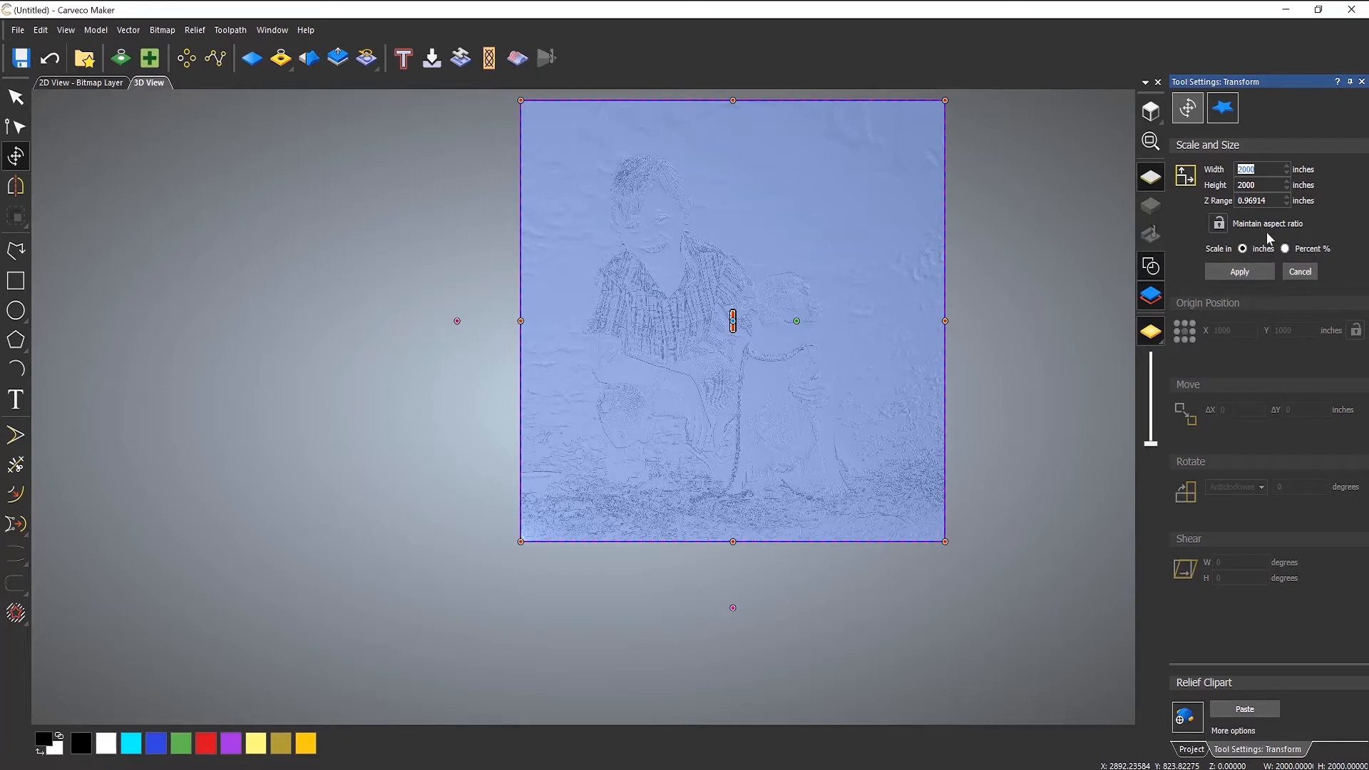
type("11")
left_click(1239, 272)
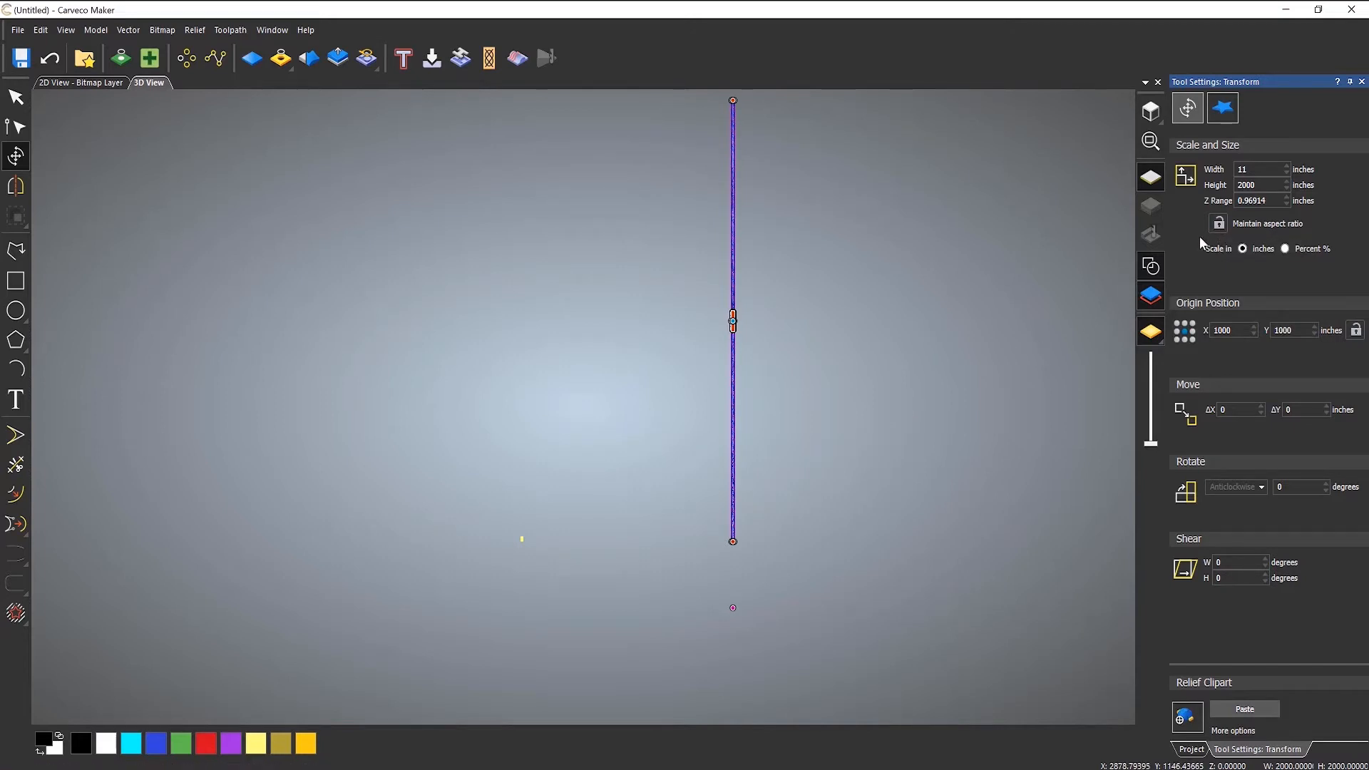
left_click(50, 60)
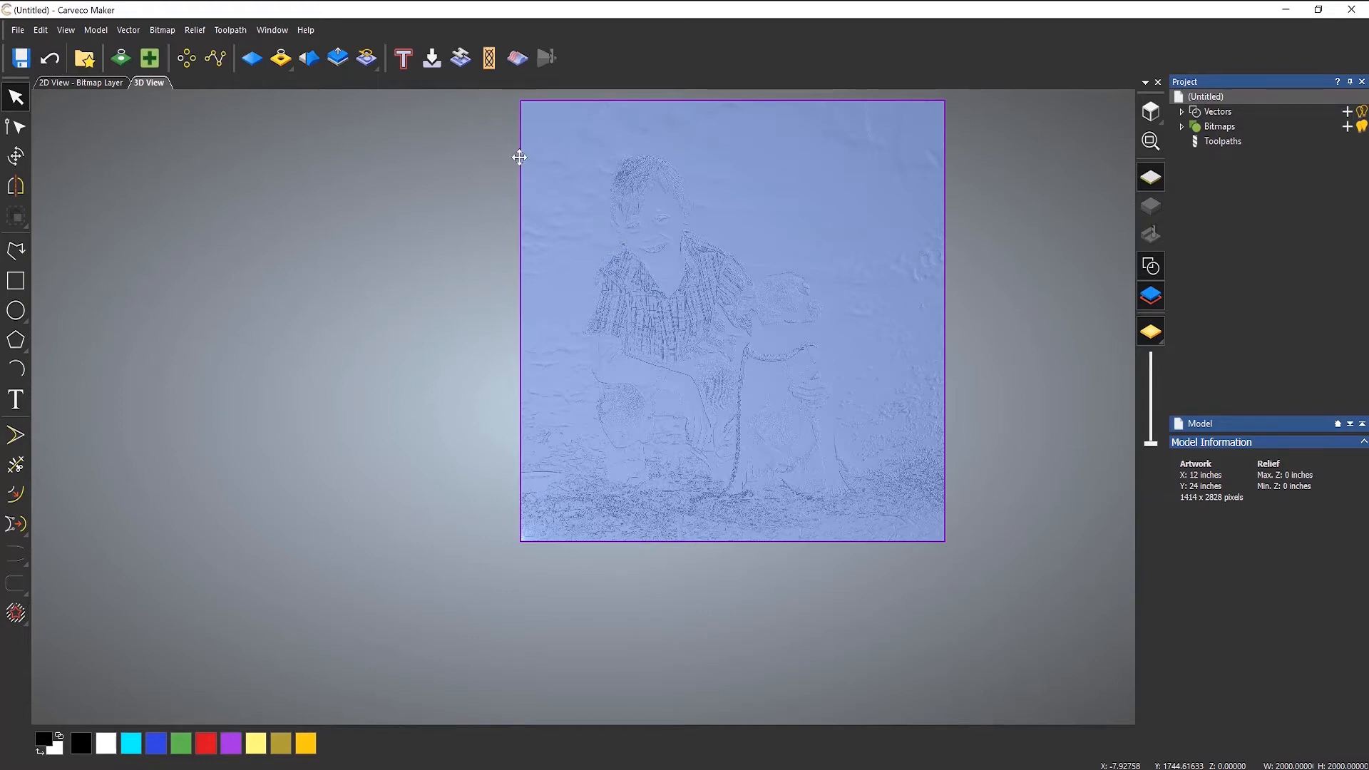
Step: Move the imported relief diagonally over the small model and scale it to 11.5 inches wide with its aspect ratio locked
left_click_drag(519, 154, 475, 212)
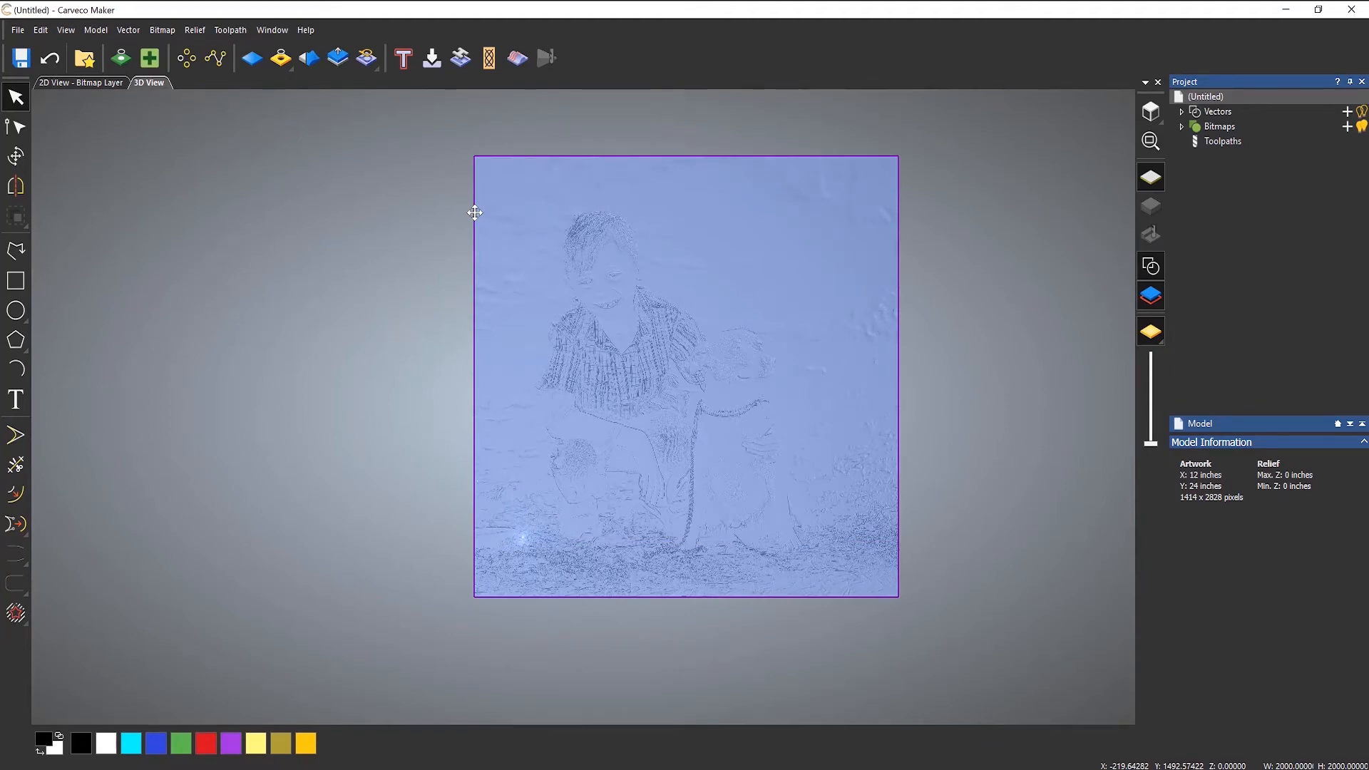
left_click(15, 157)
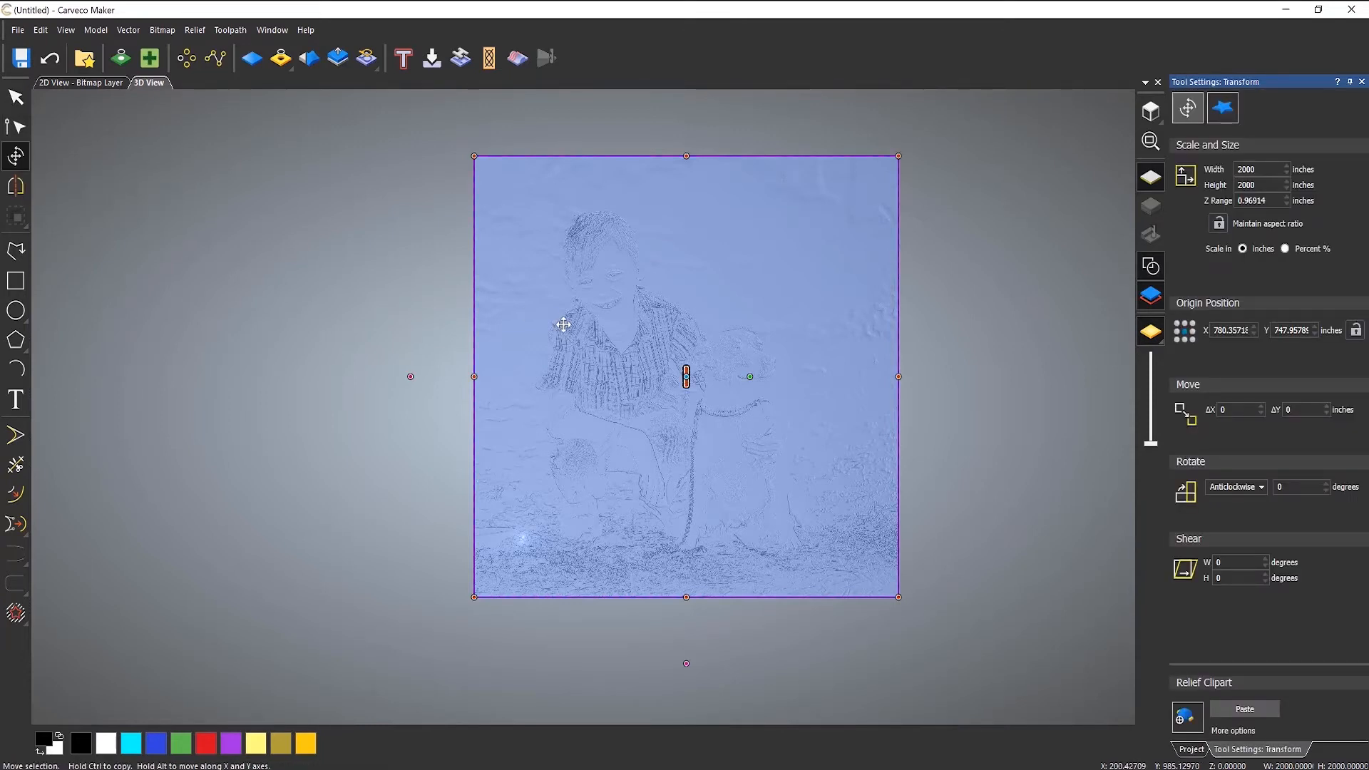
left_click(1219, 224)
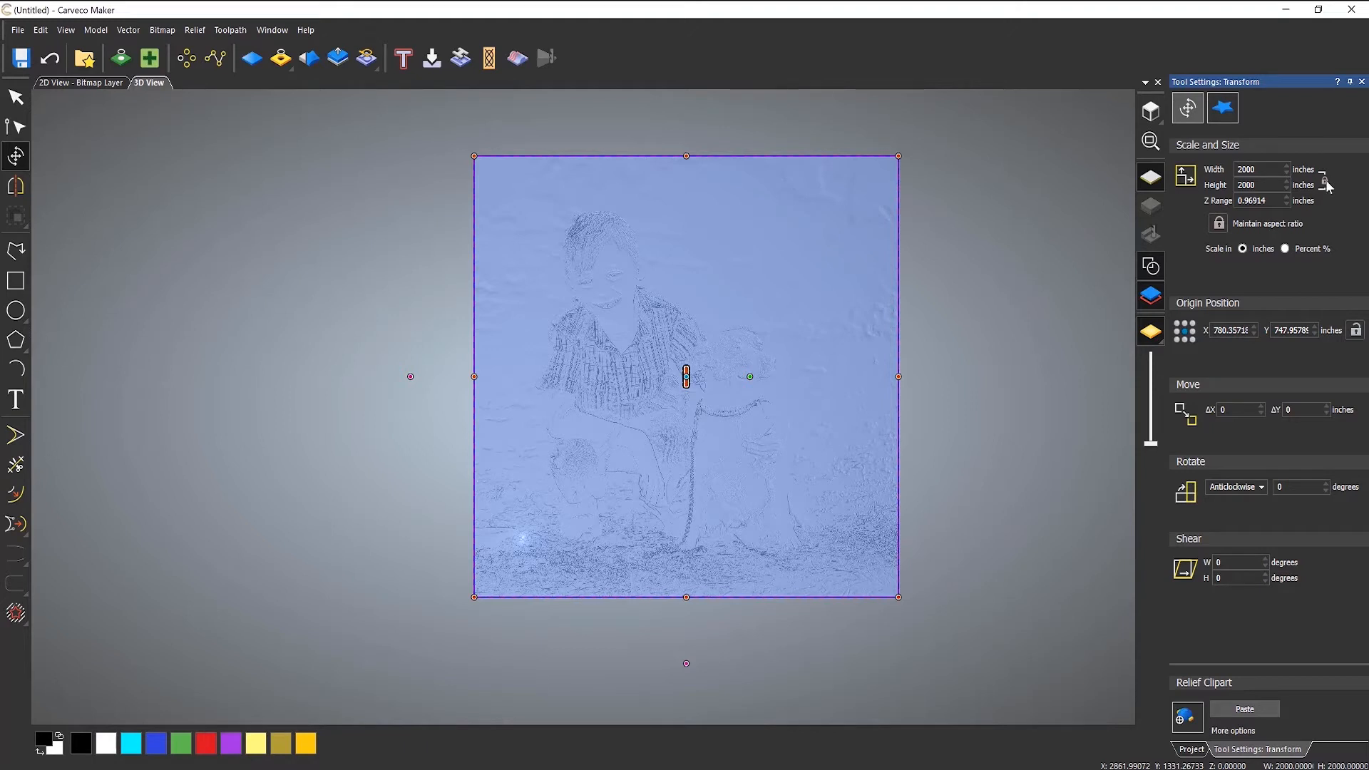
left_click_drag(1260, 169, 1178, 169)
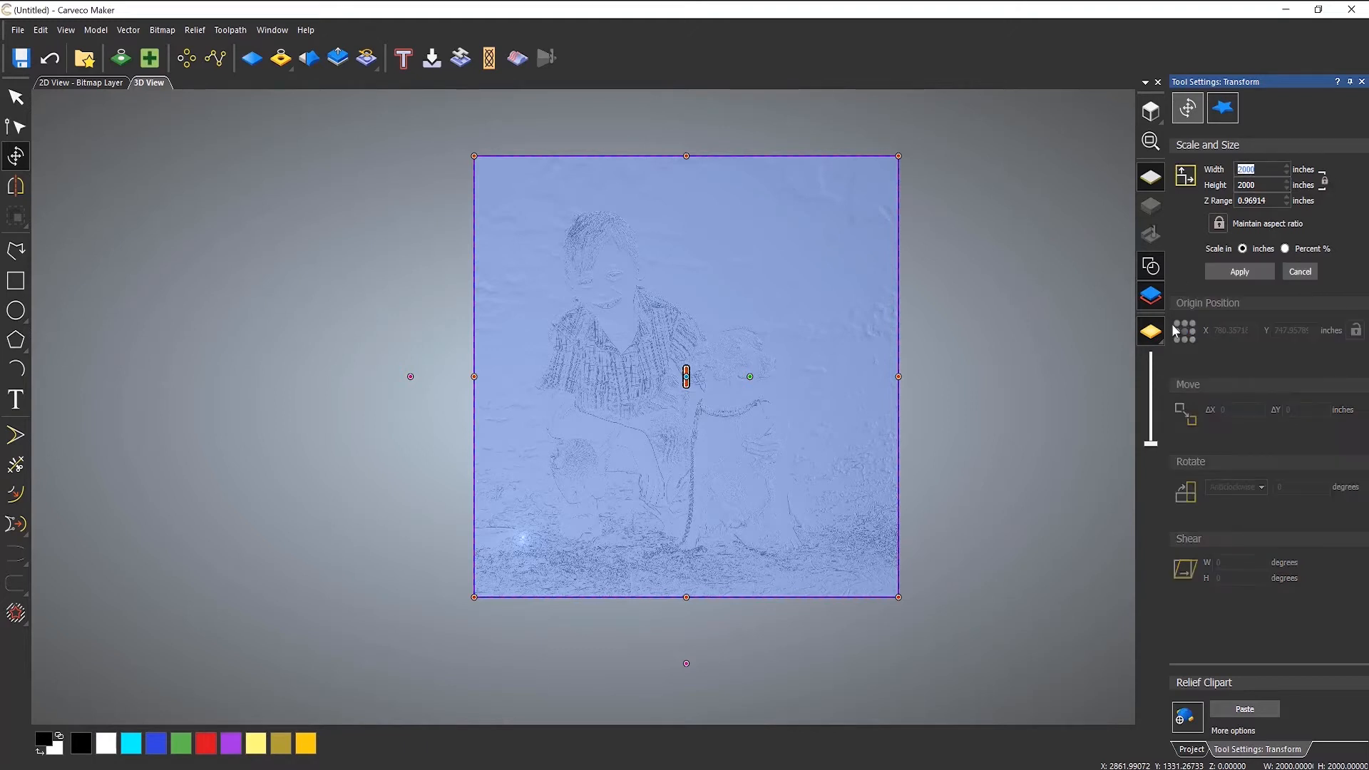
type("11.5")
left_click(1240, 272)
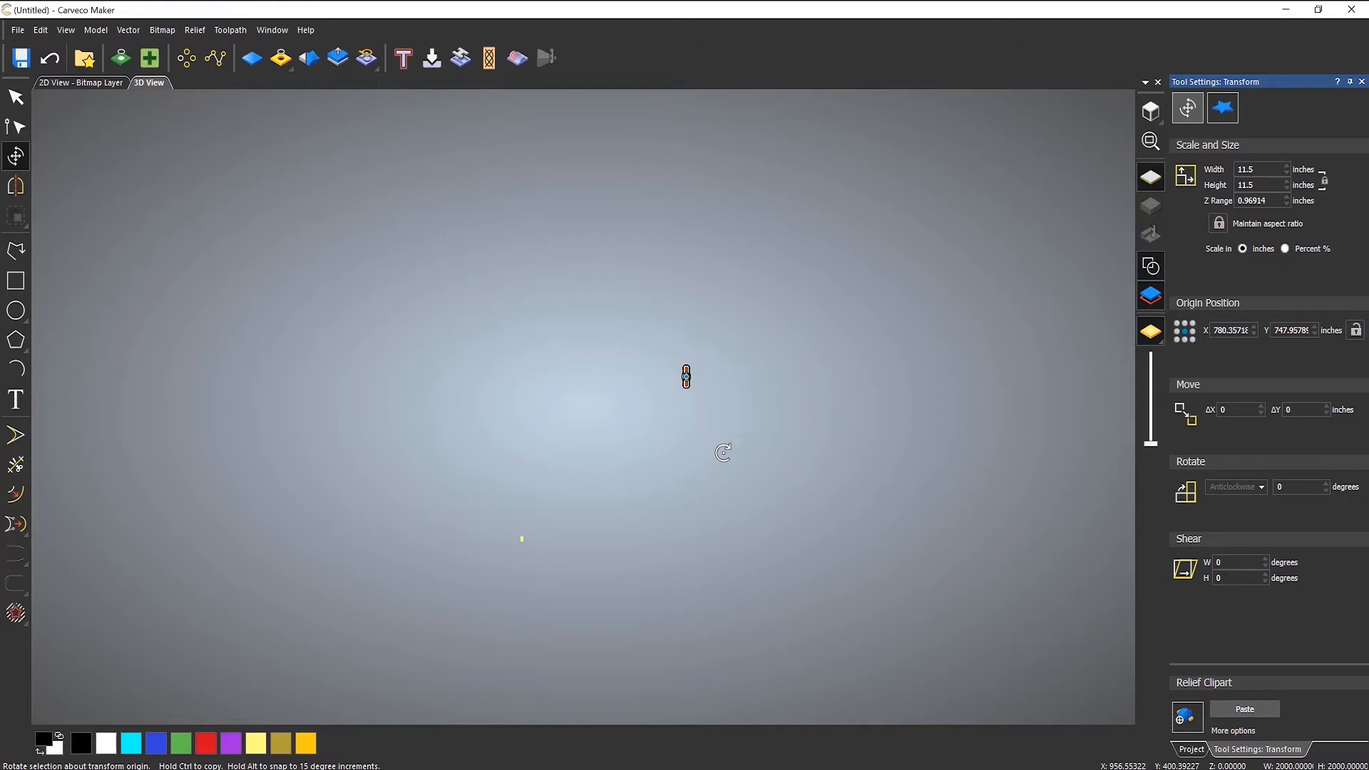
Step: Move the imported relief onto the model and place it over the lower half, centred at about X 6, Y 6 inches
left_click_drag(686, 376, 521, 539)
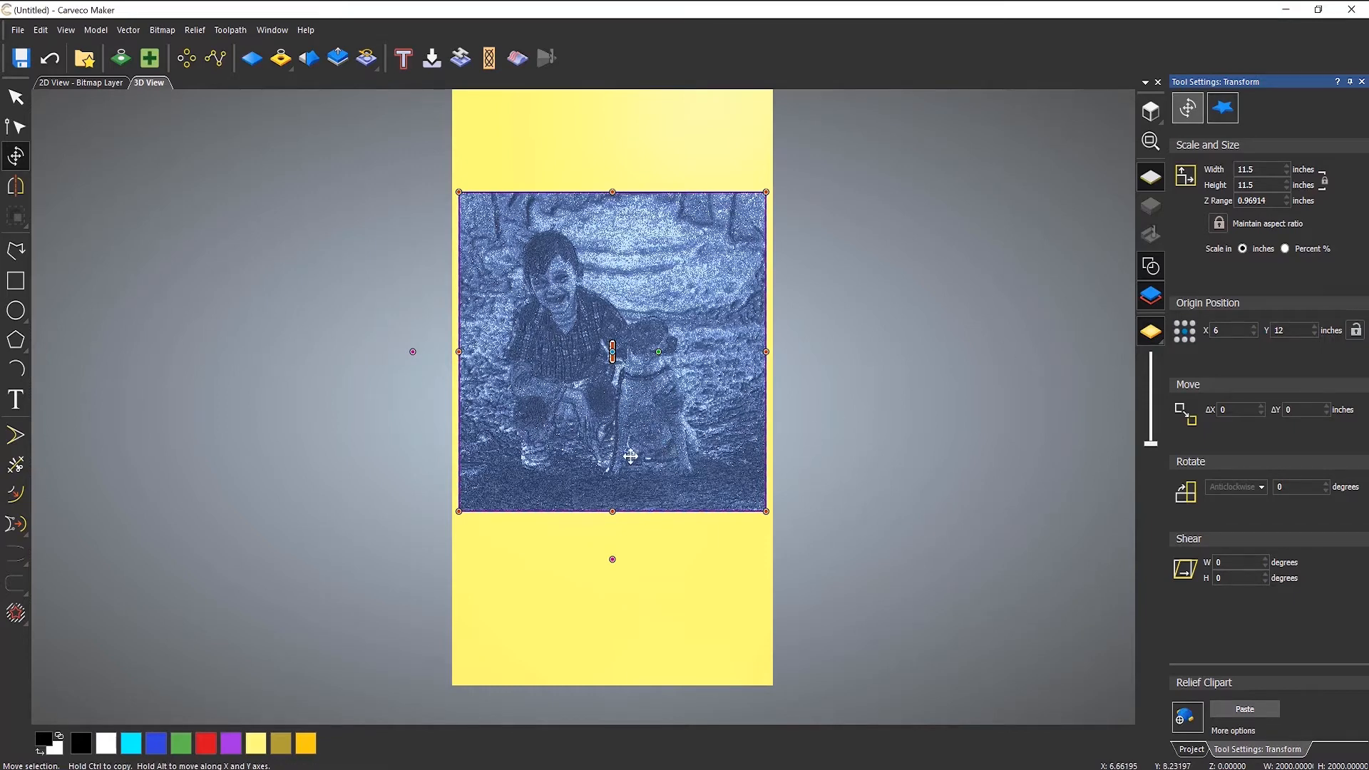
left_click_drag(631, 456, 639, 622)
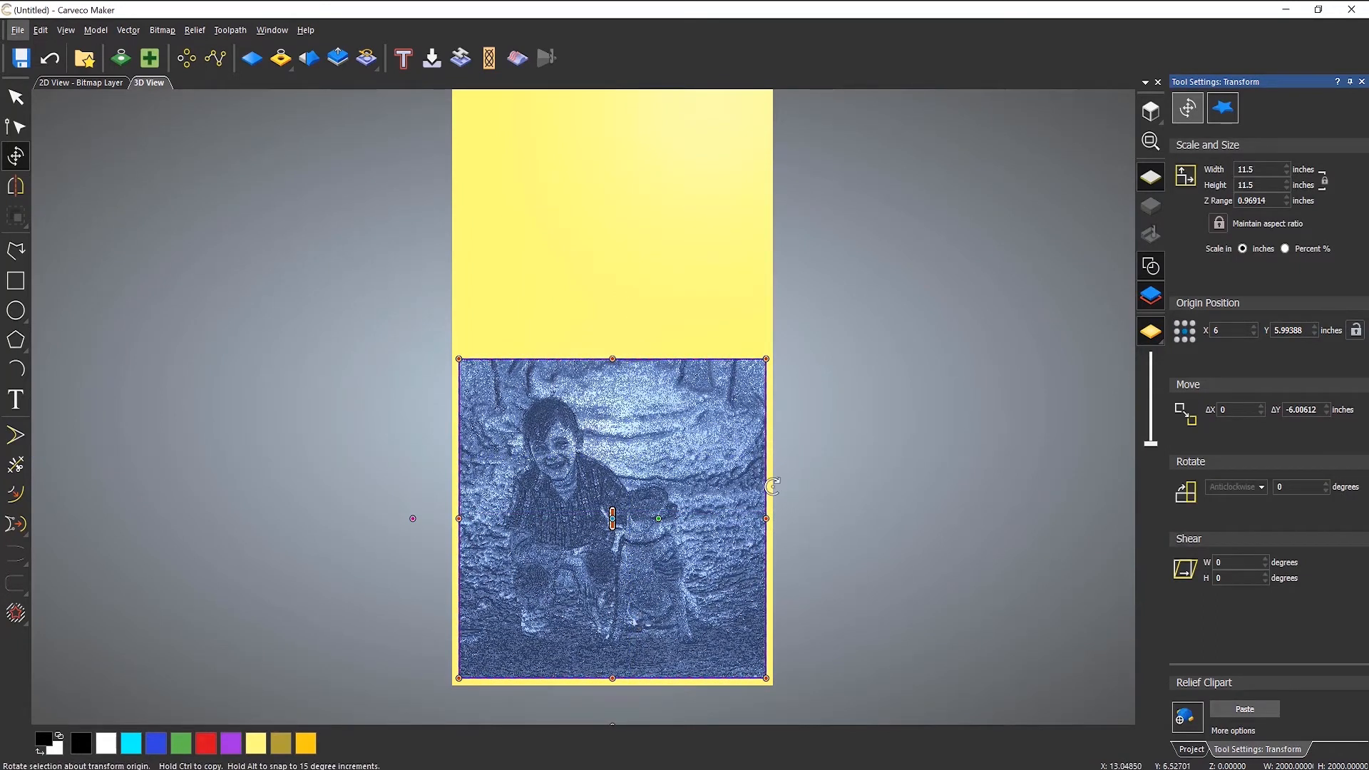
Step: Flatten the imported relief by lowering its height and set its Z range to 0.04 inches
left_click(696, 602)
left_click_drag(696, 602, 906, 250)
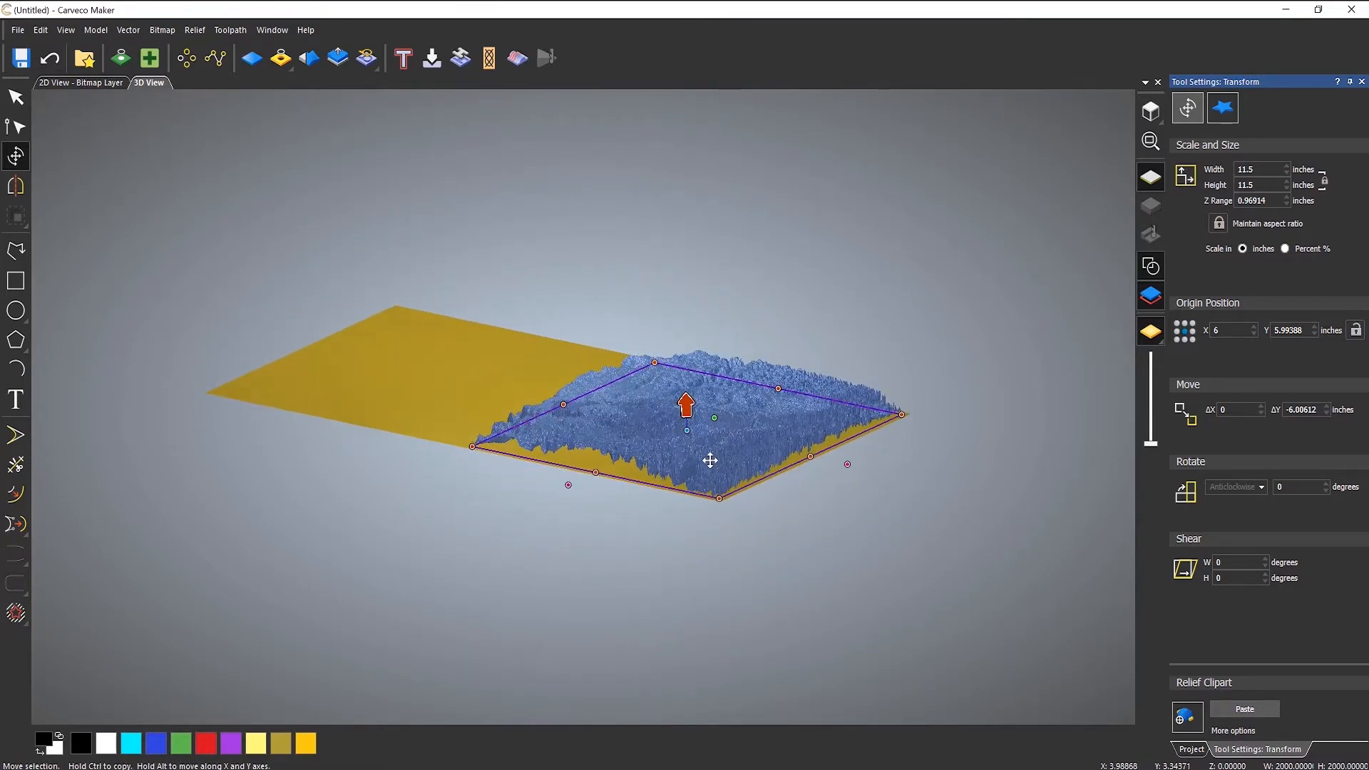
scroll(710, 449, "up", 5)
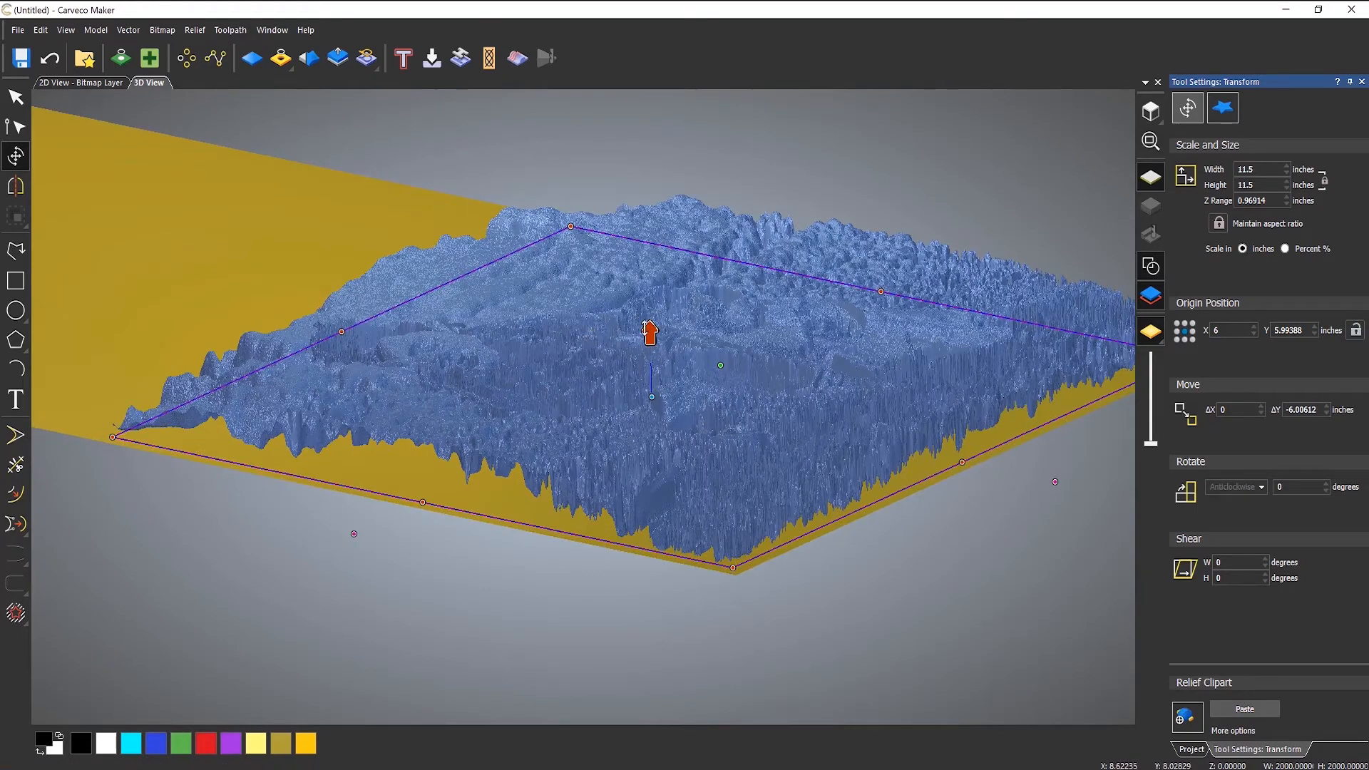
left_click_drag(649, 332, 651, 390)
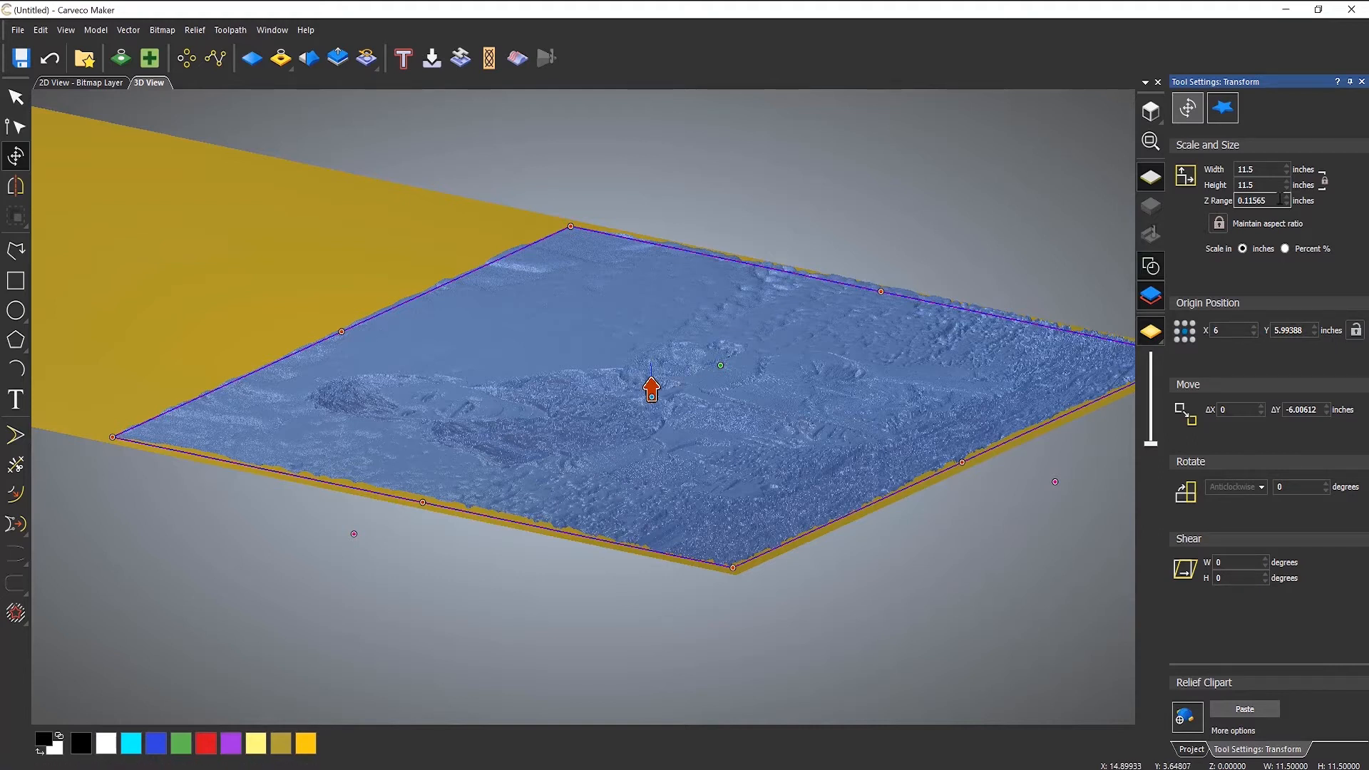
left_click(1227, 201)
left_click_drag(1226, 202, 1122, 204)
type("0")
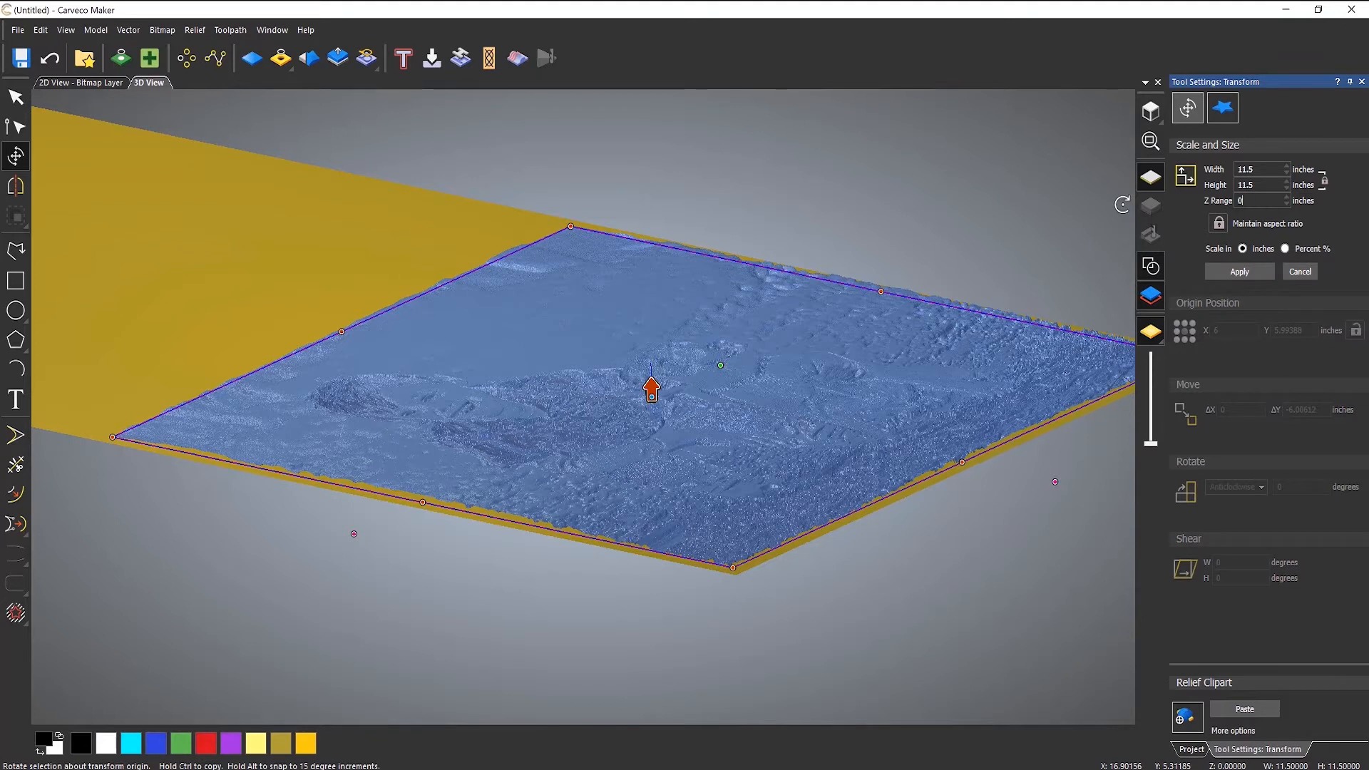
type(".04")
left_click(1236, 272)
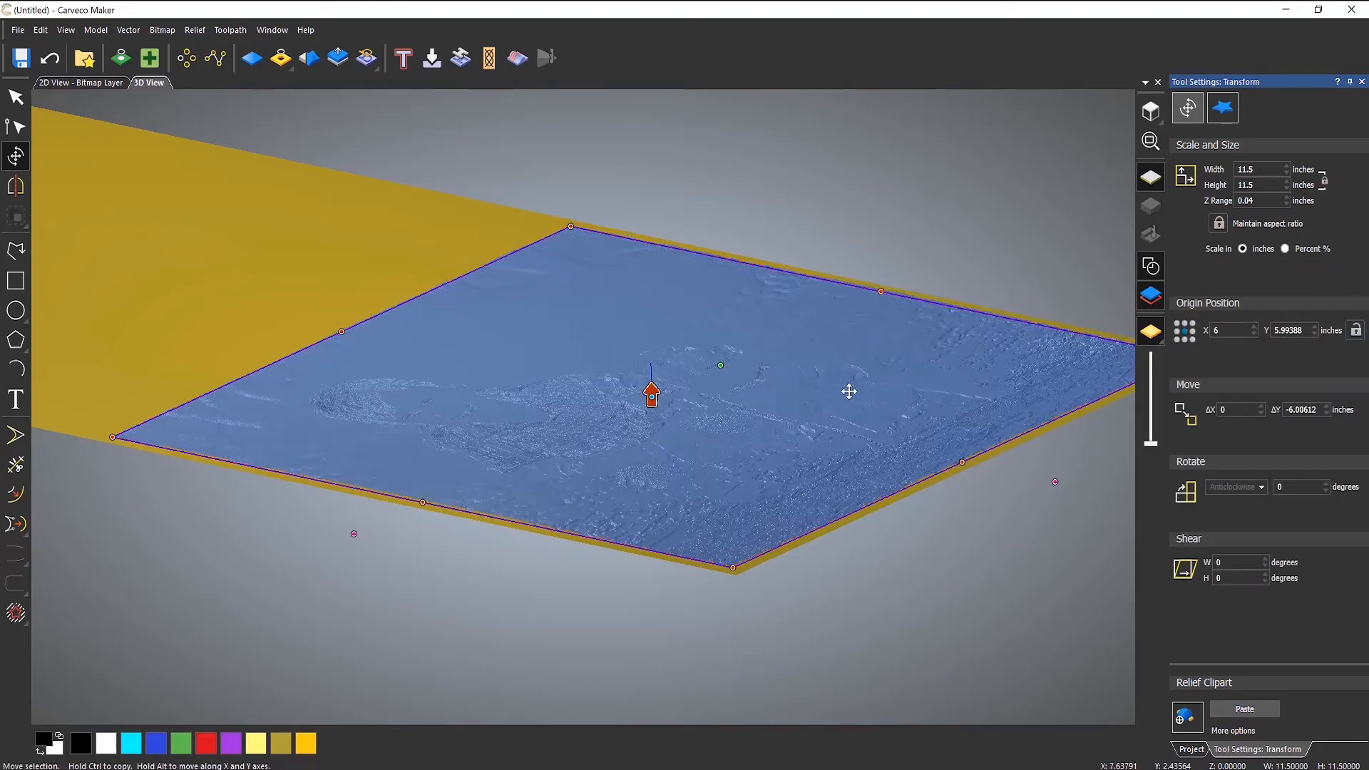
Step: Paste the flattened portrait relief onto the model
middle_click_drag(951, 309, 463, 612)
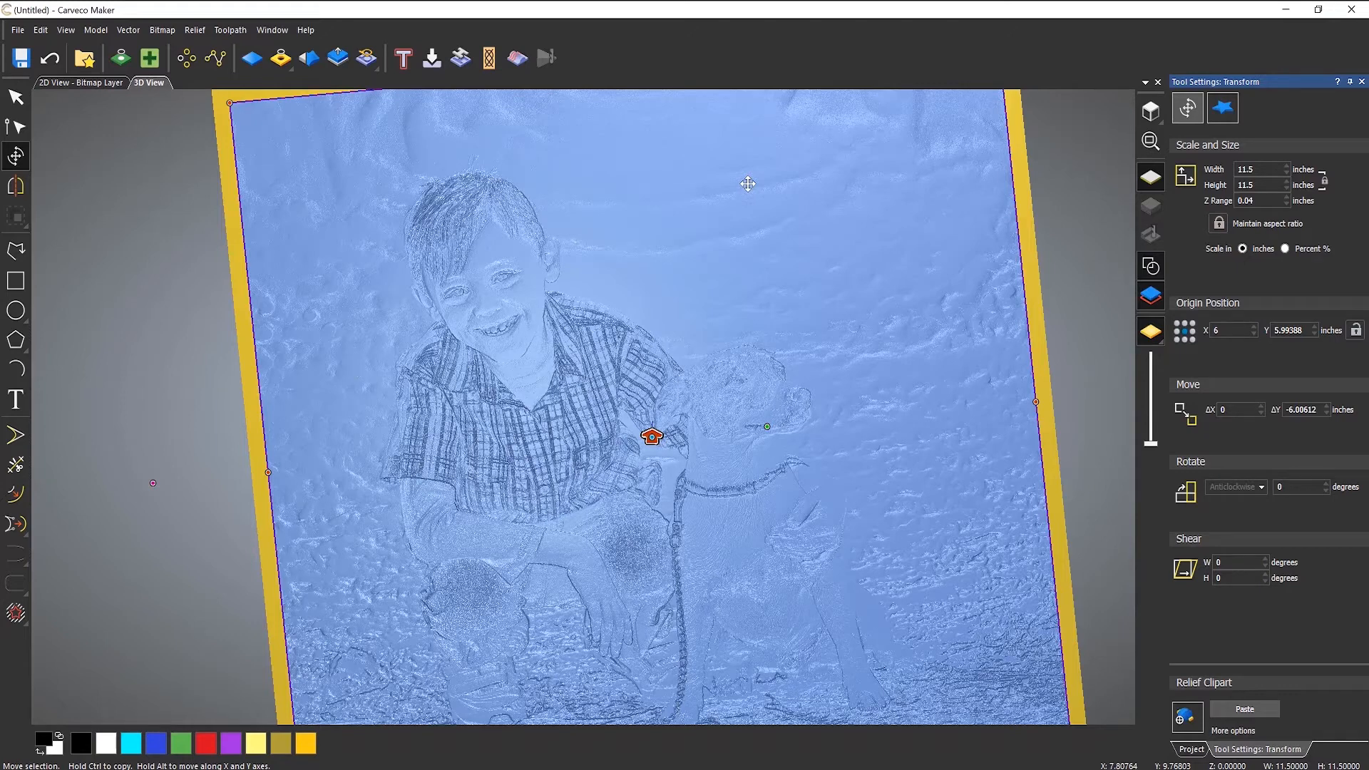
scroll(686, 283, "down", 3)
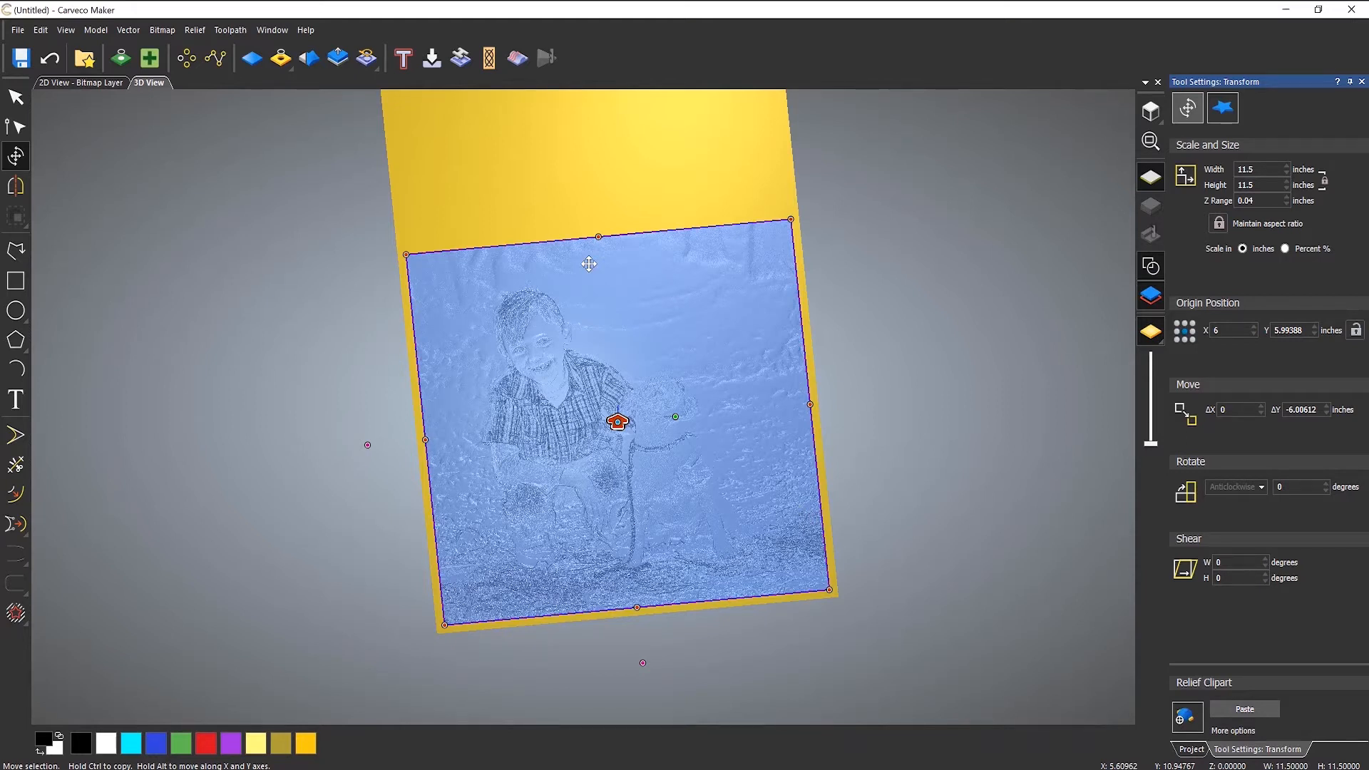
left_click(1244, 709)
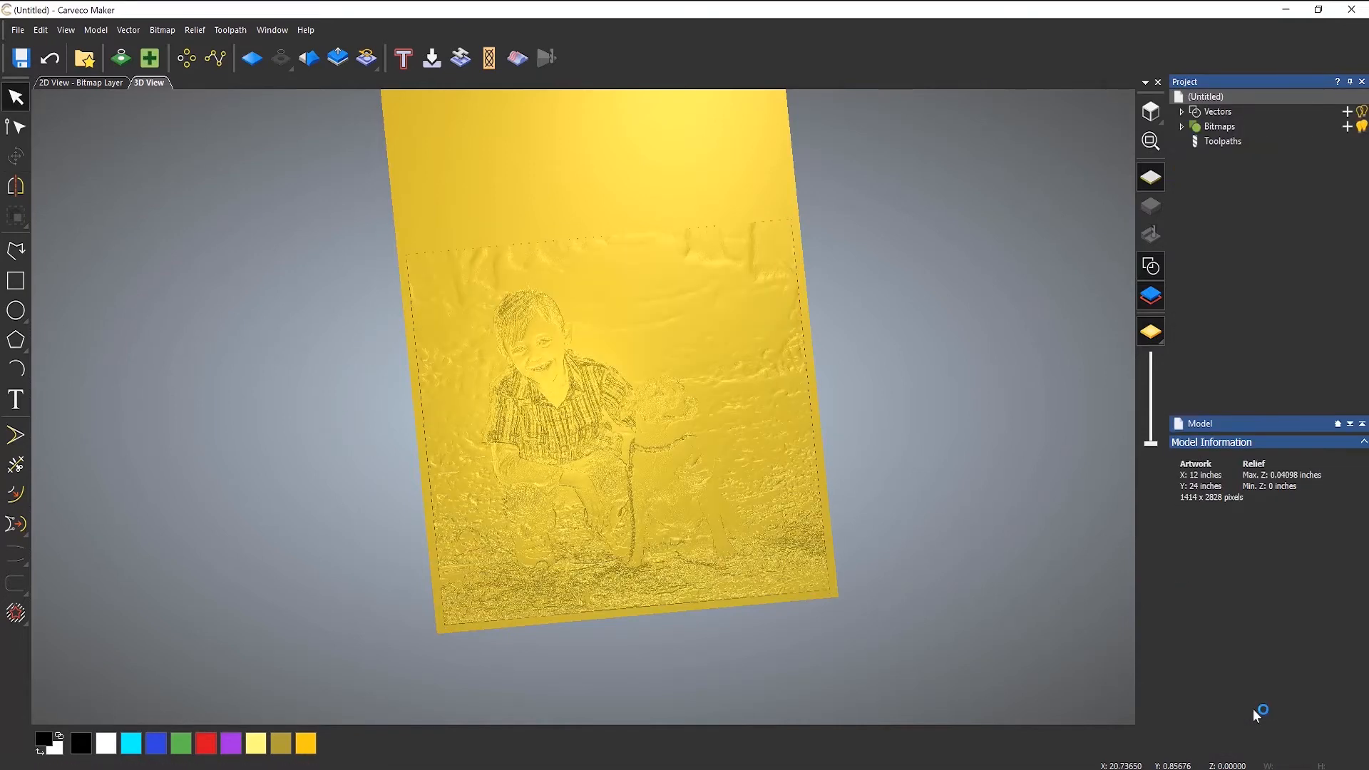
Step: Try Smooth Relief on the whole layer at 100% strength, then reduce it to 10% and apply the smoothing
mouse_move(708, 561)
left_mouse_down()
mouse_move(762, 367)
mouse_move(663, 520)
mouse_move(674, 471)
left_mouse_up()
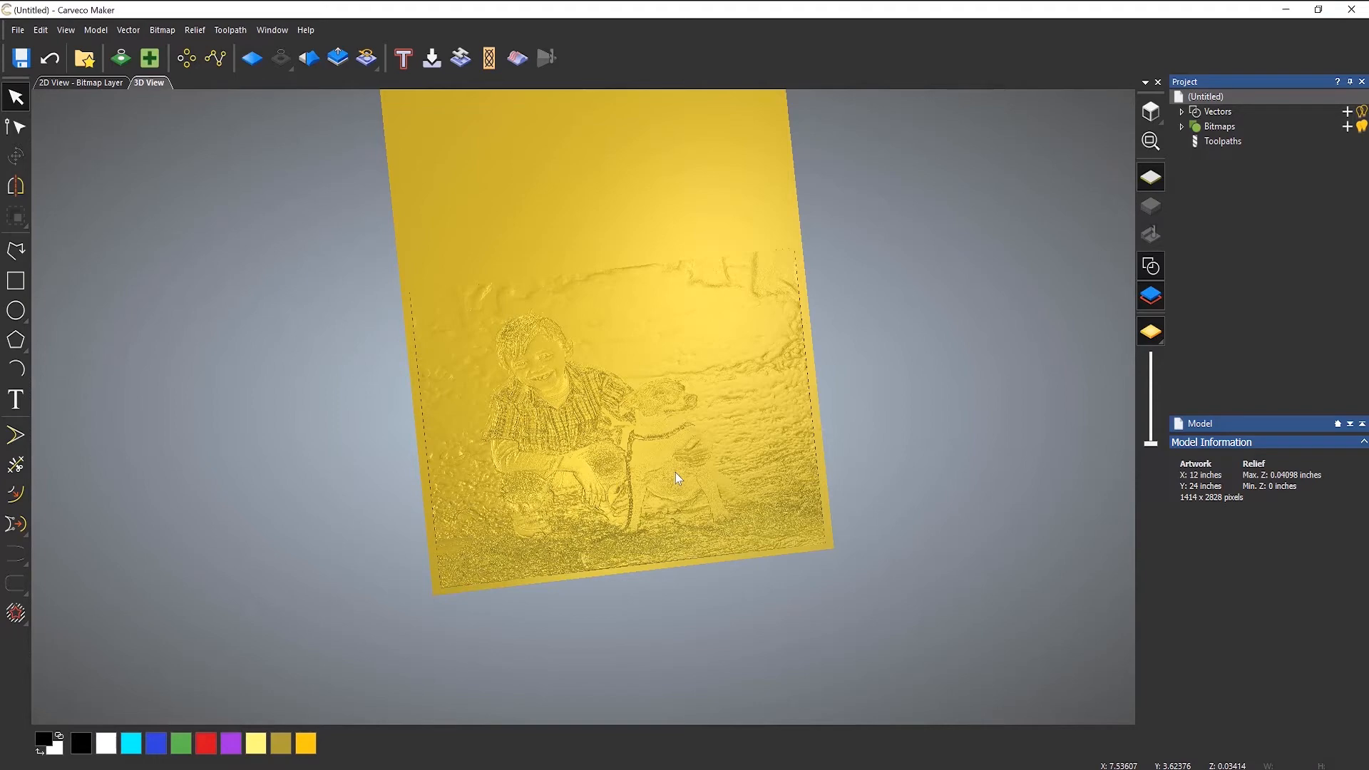
left_click(1150, 111)
scroll(535, 659, "up", 3)
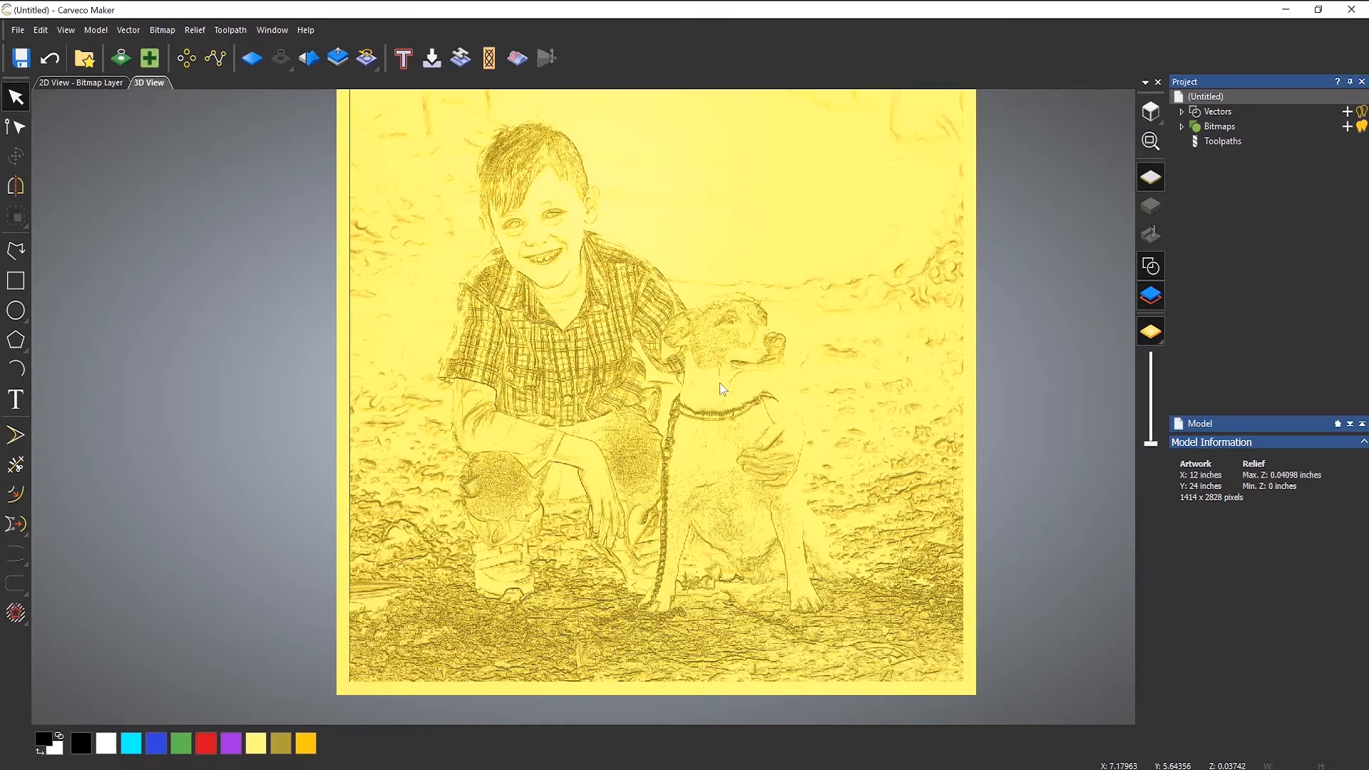
middle_click_drag(720, 384, 730, 392)
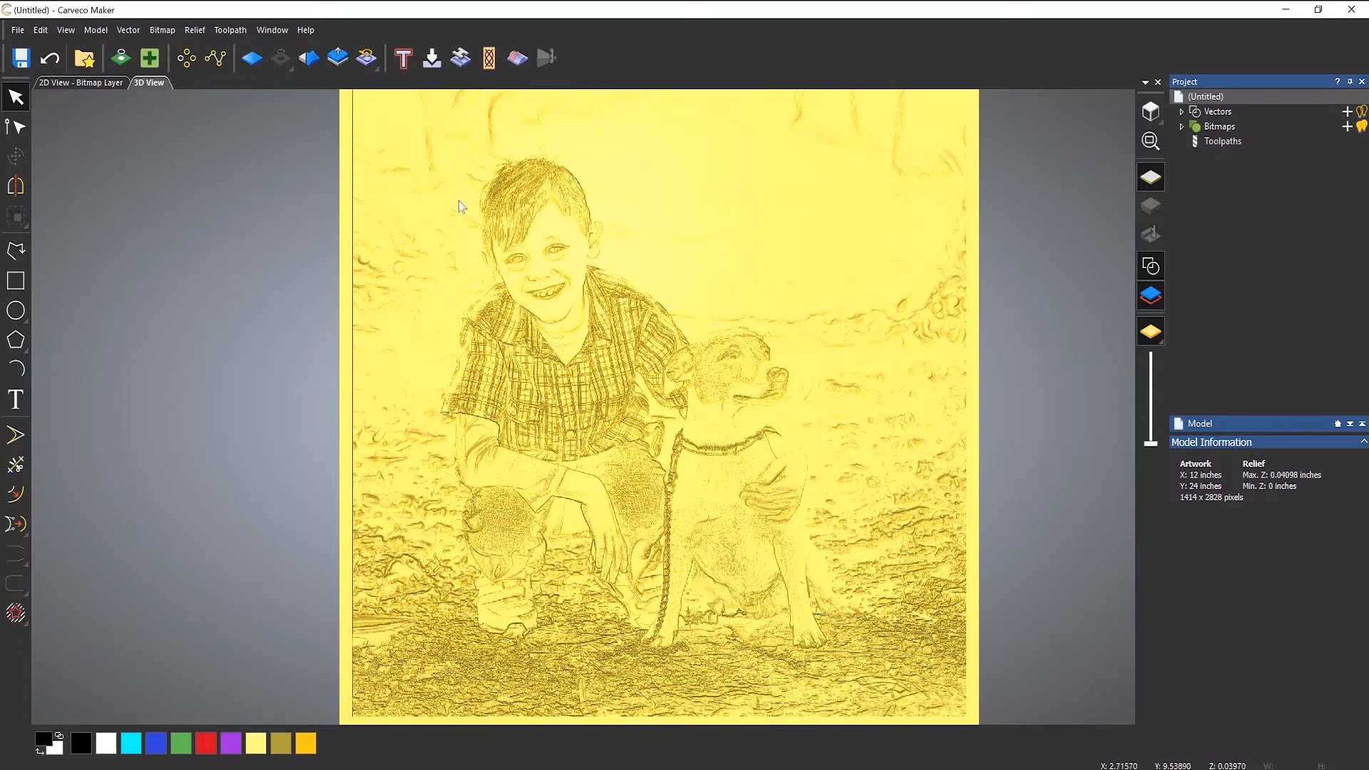
left_click(311, 69)
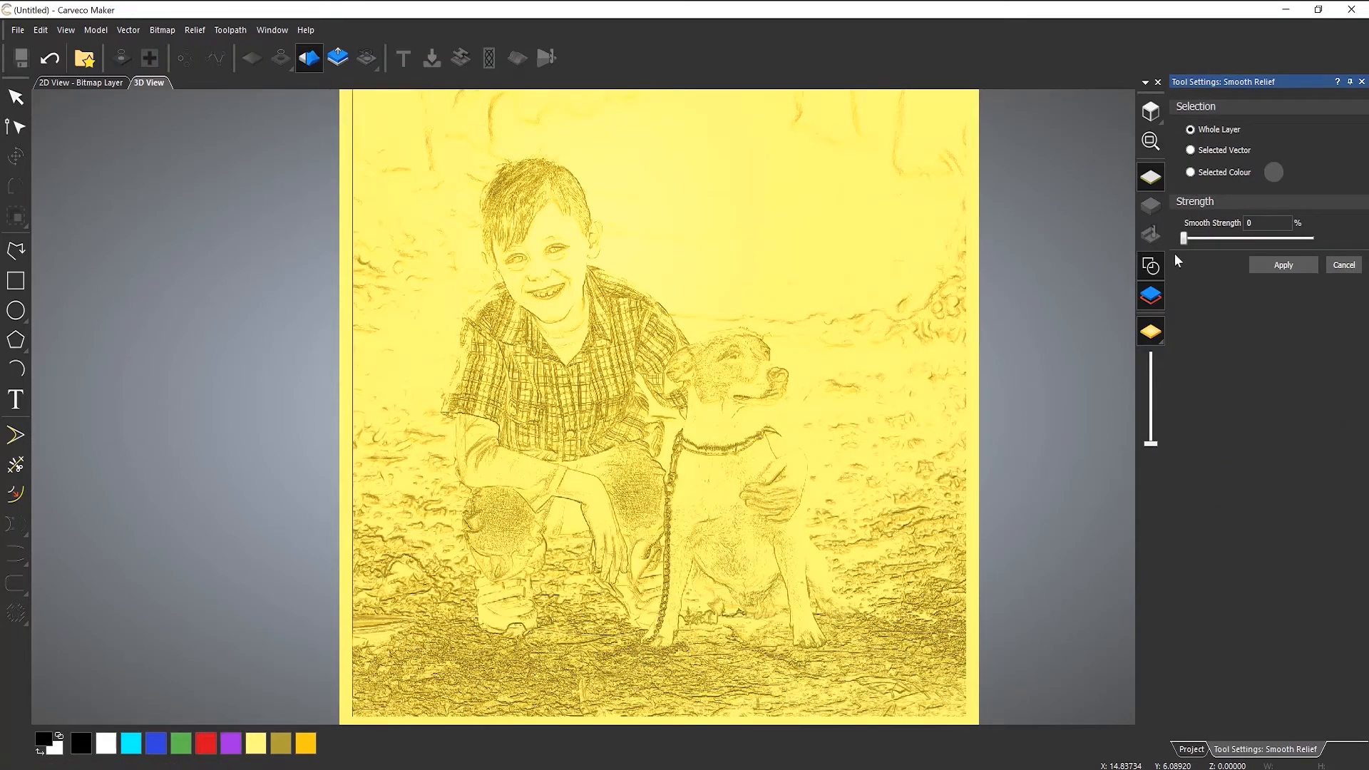
left_click_drag(1183, 240, 1345, 244)
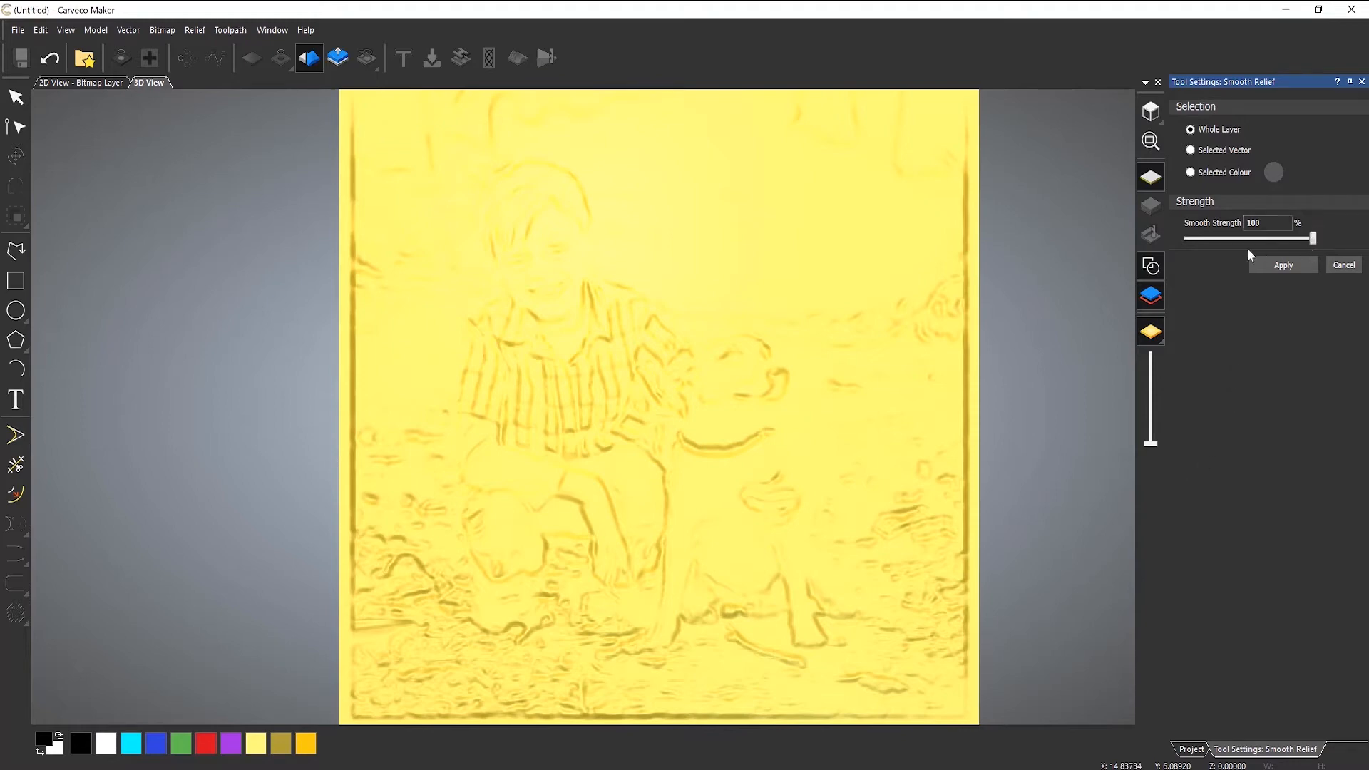
left_click_drag(1313, 238, 1197, 239)
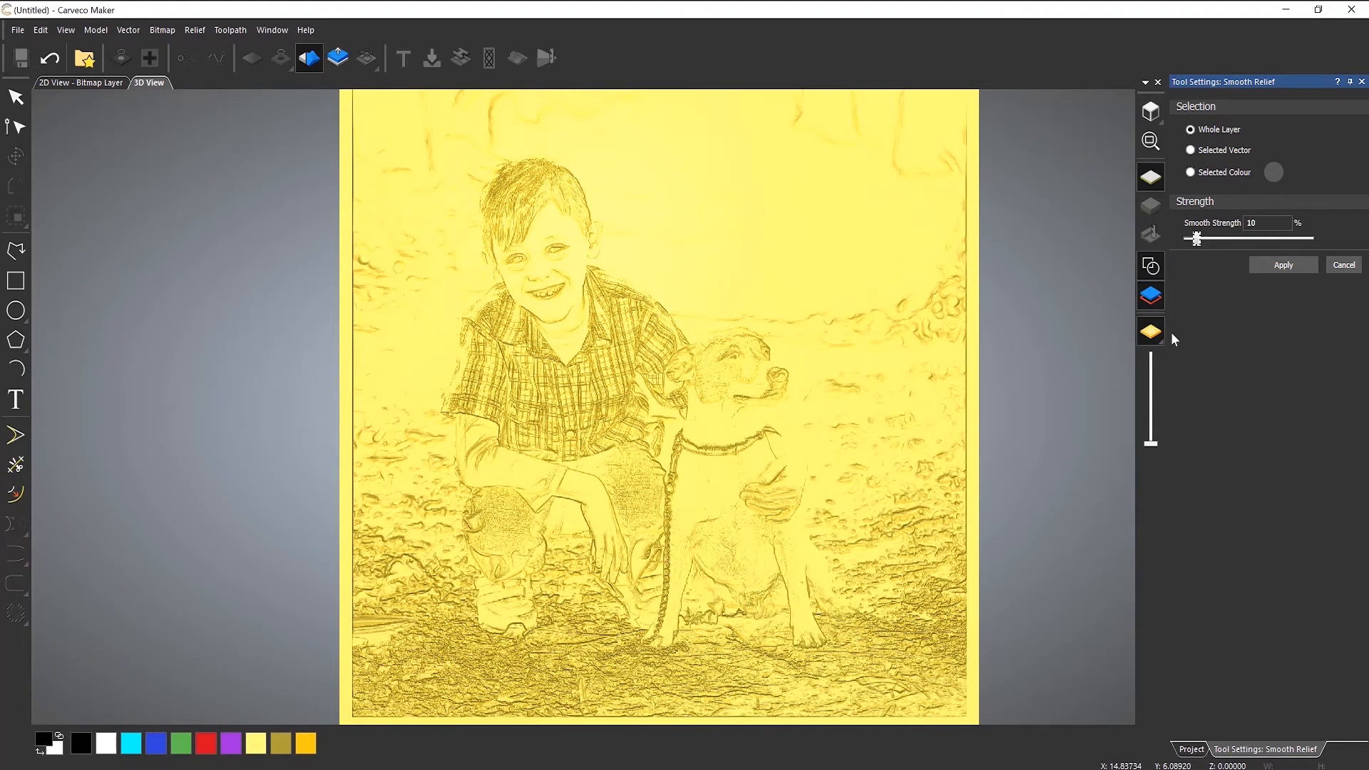
left_click(1277, 265)
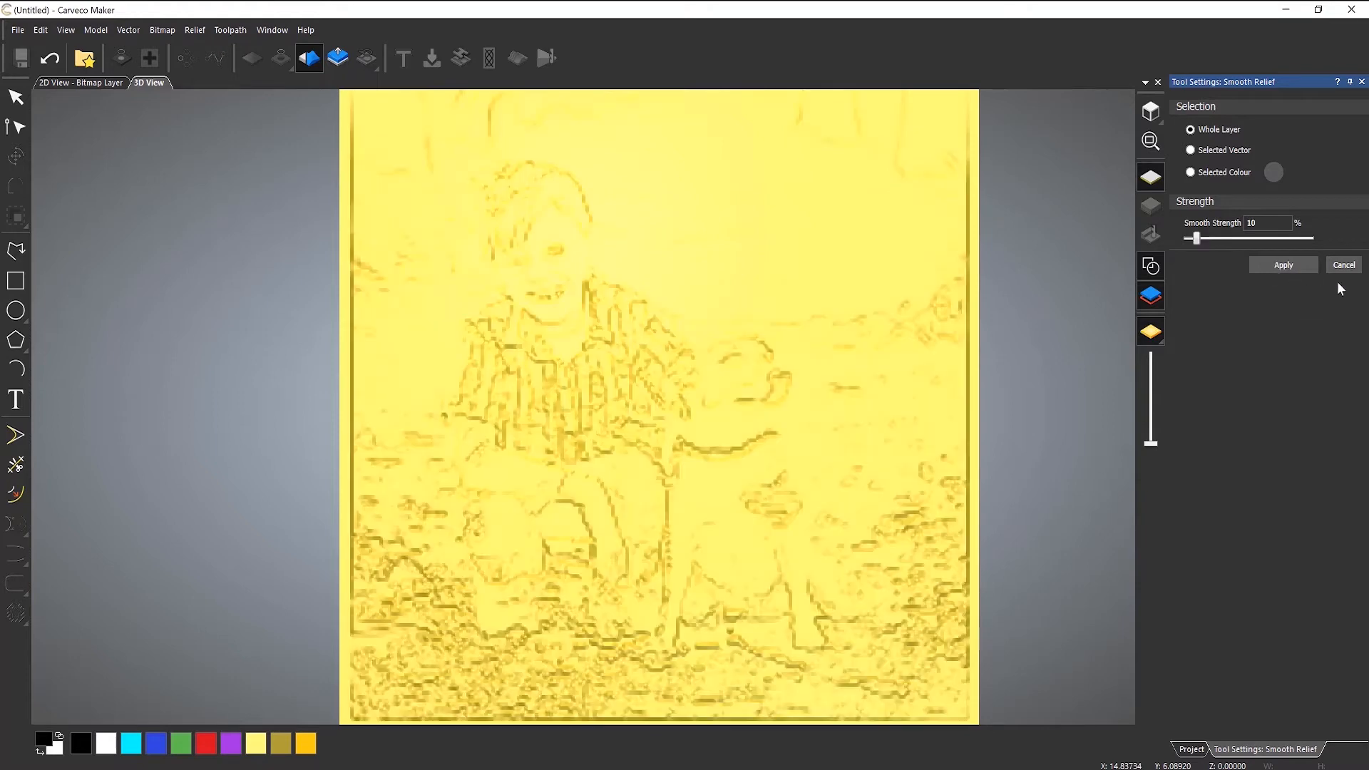
left_click(1342, 262)
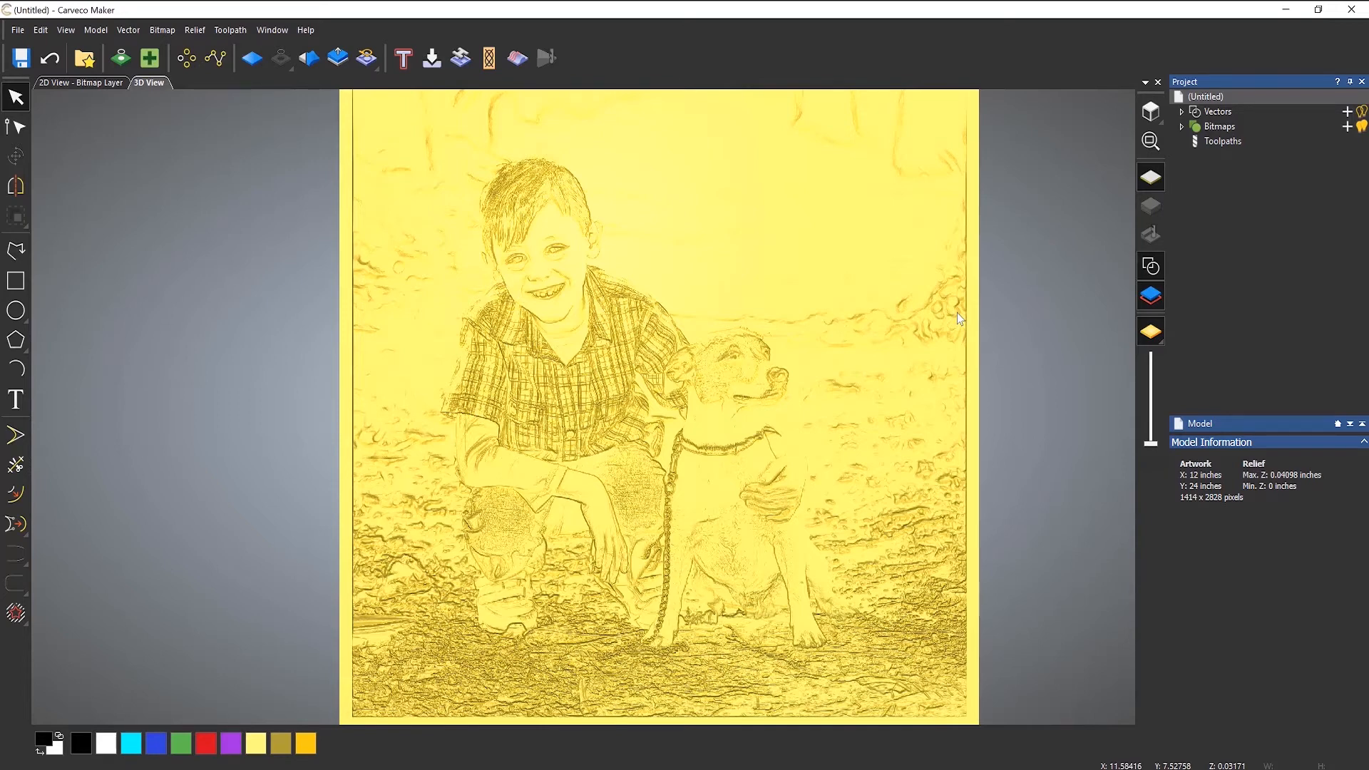
Step: Create a 12 by 12 inch rectangle around the portrait on the model's lower half, centred at X 6, Y 6 inches
scroll(737, 360, "down", 2)
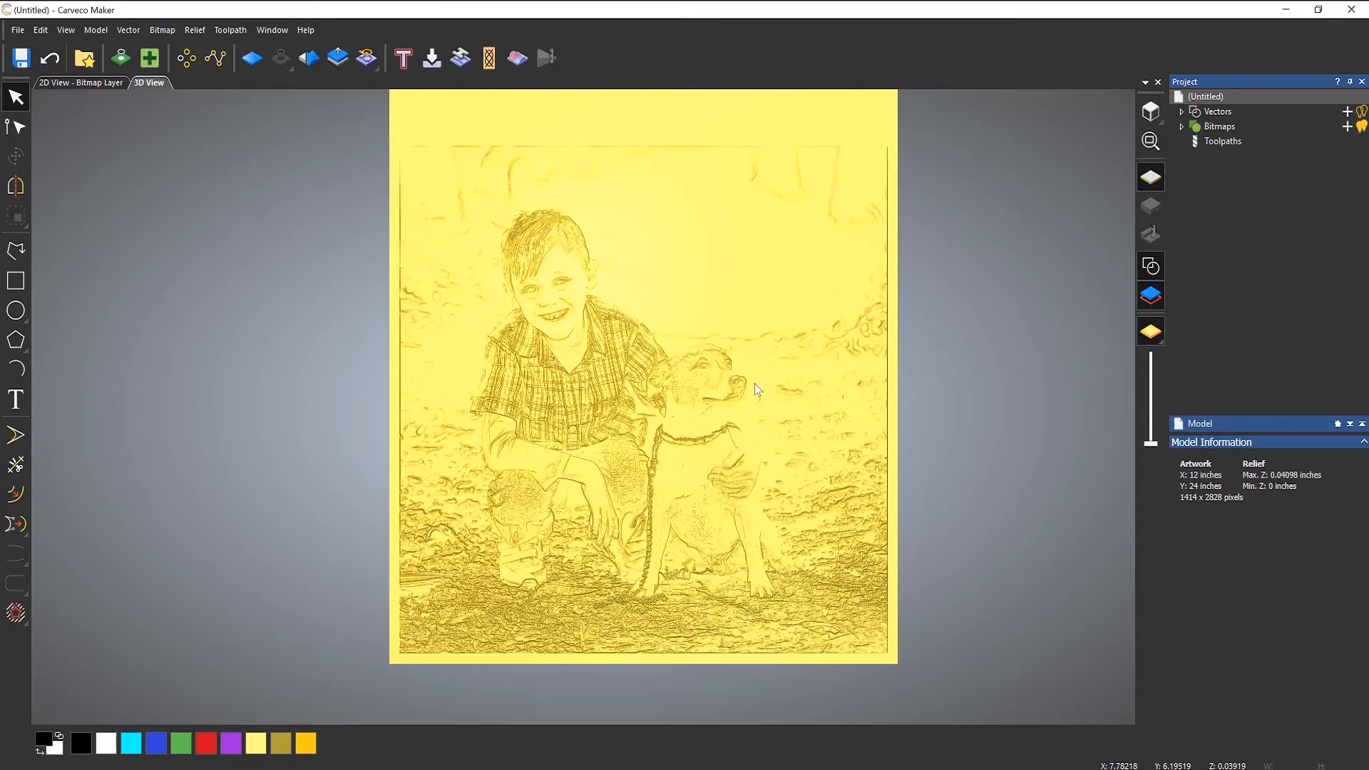
scroll(734, 356, "down", 4)
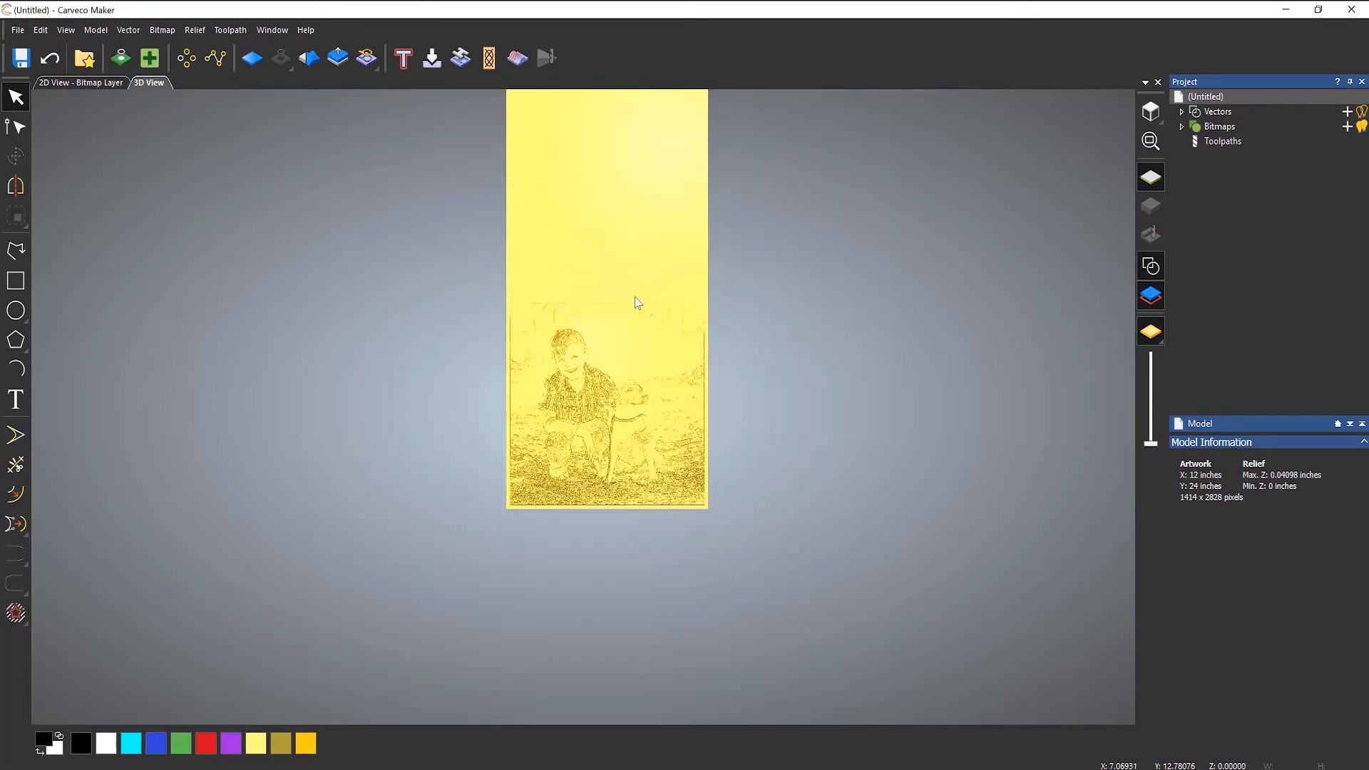
middle_click_drag(635, 299, 639, 376)
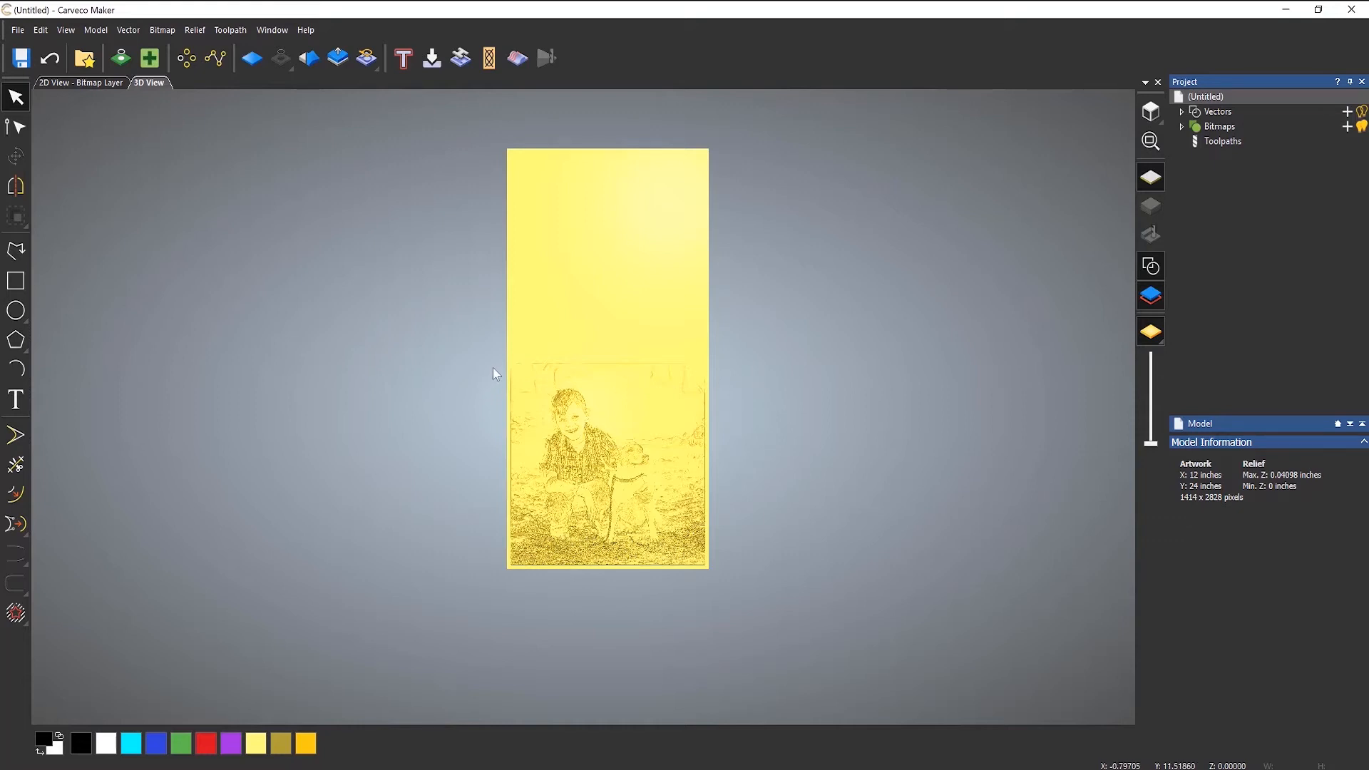
left_click(15, 280)
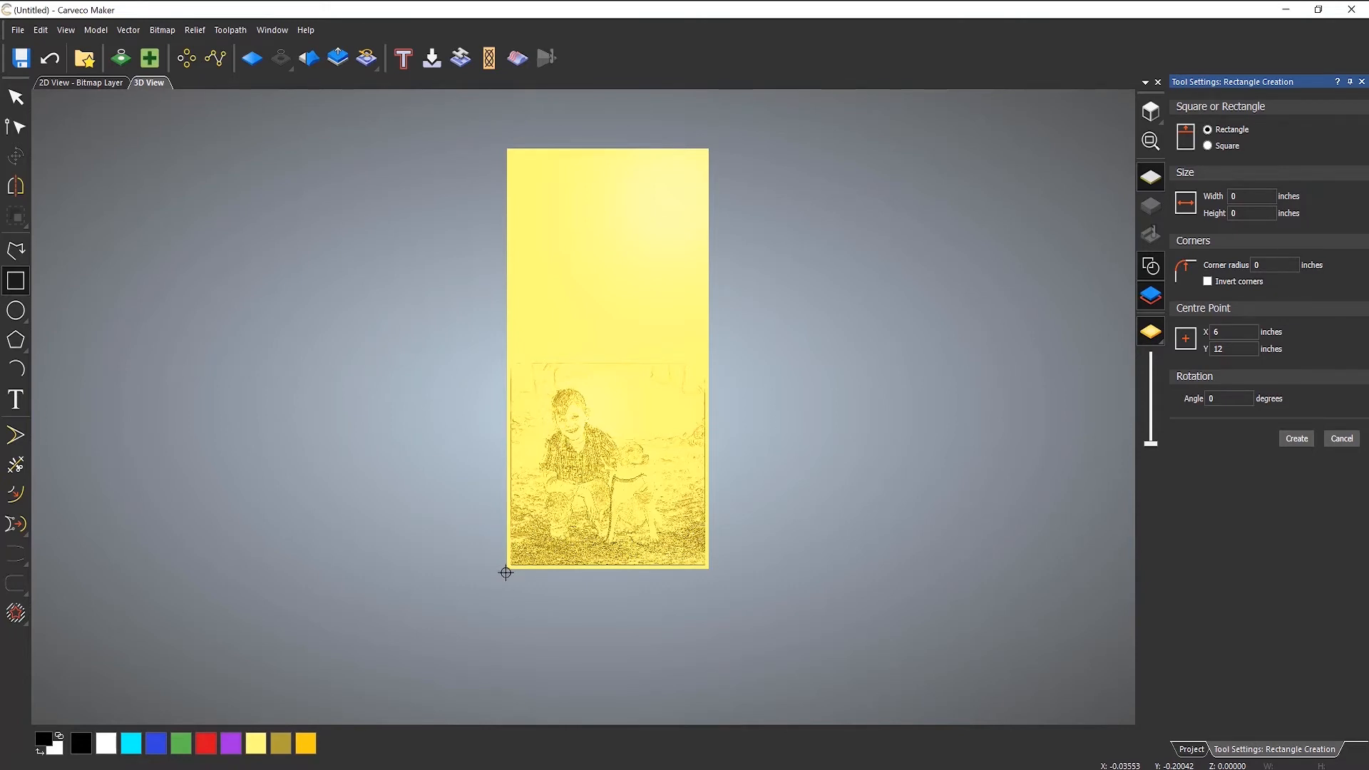
left_click_drag(506, 573, 708, 357)
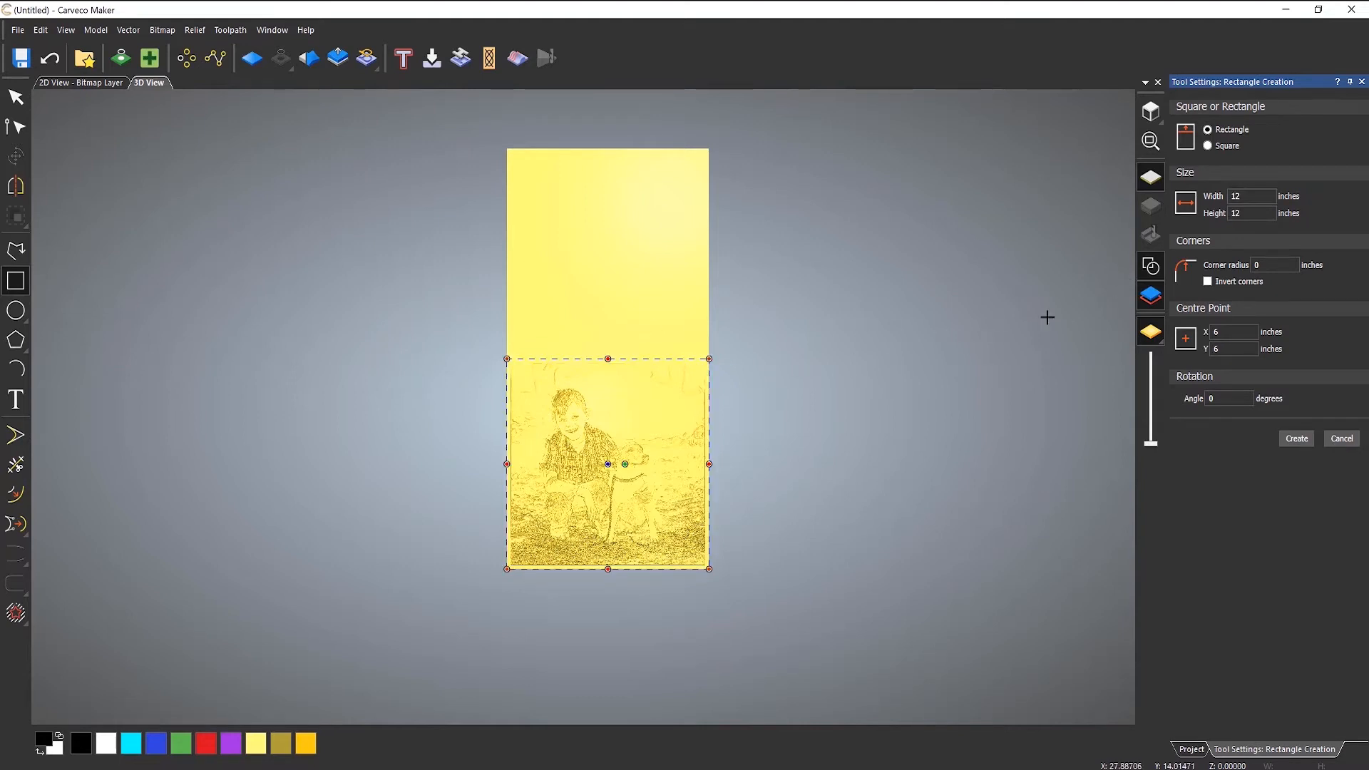
left_click(1239, 199)
left_click(1240, 216)
left_click(1304, 444)
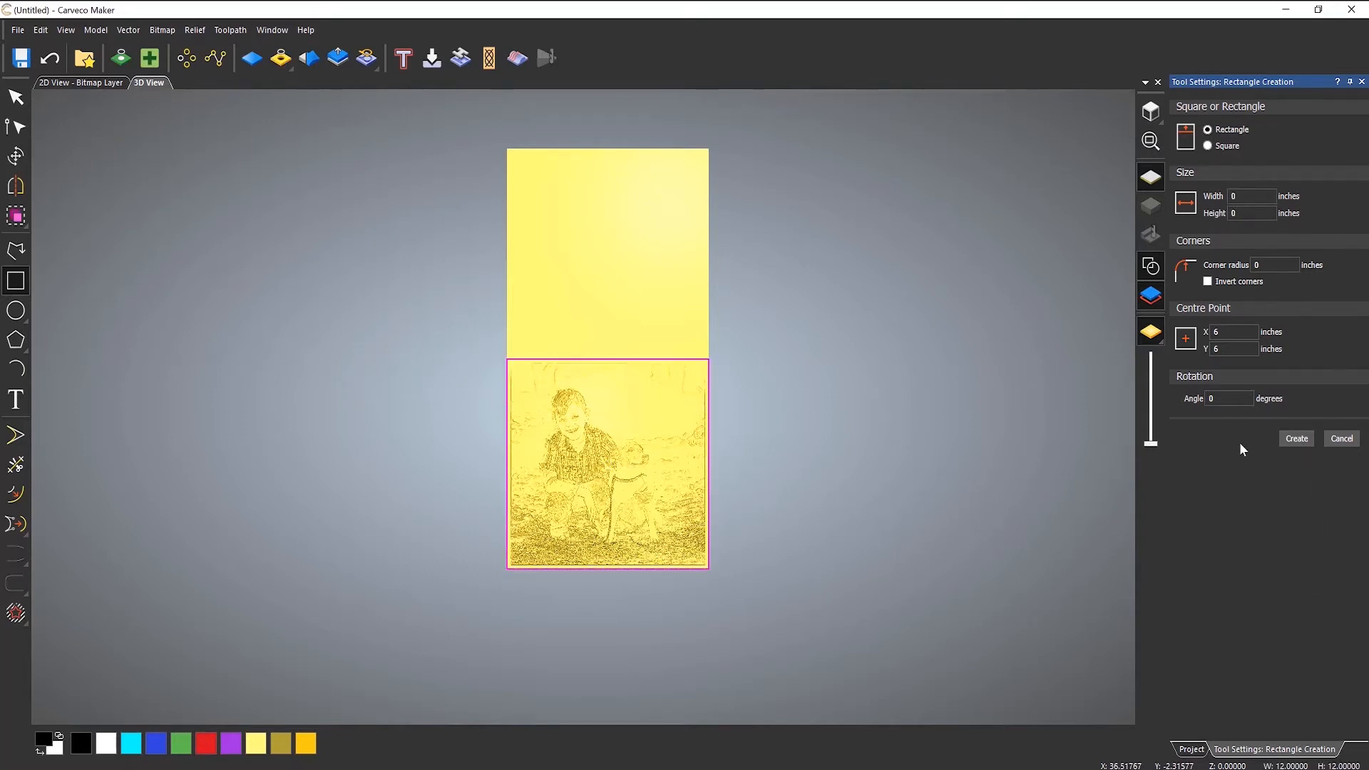
left_click(1326, 440)
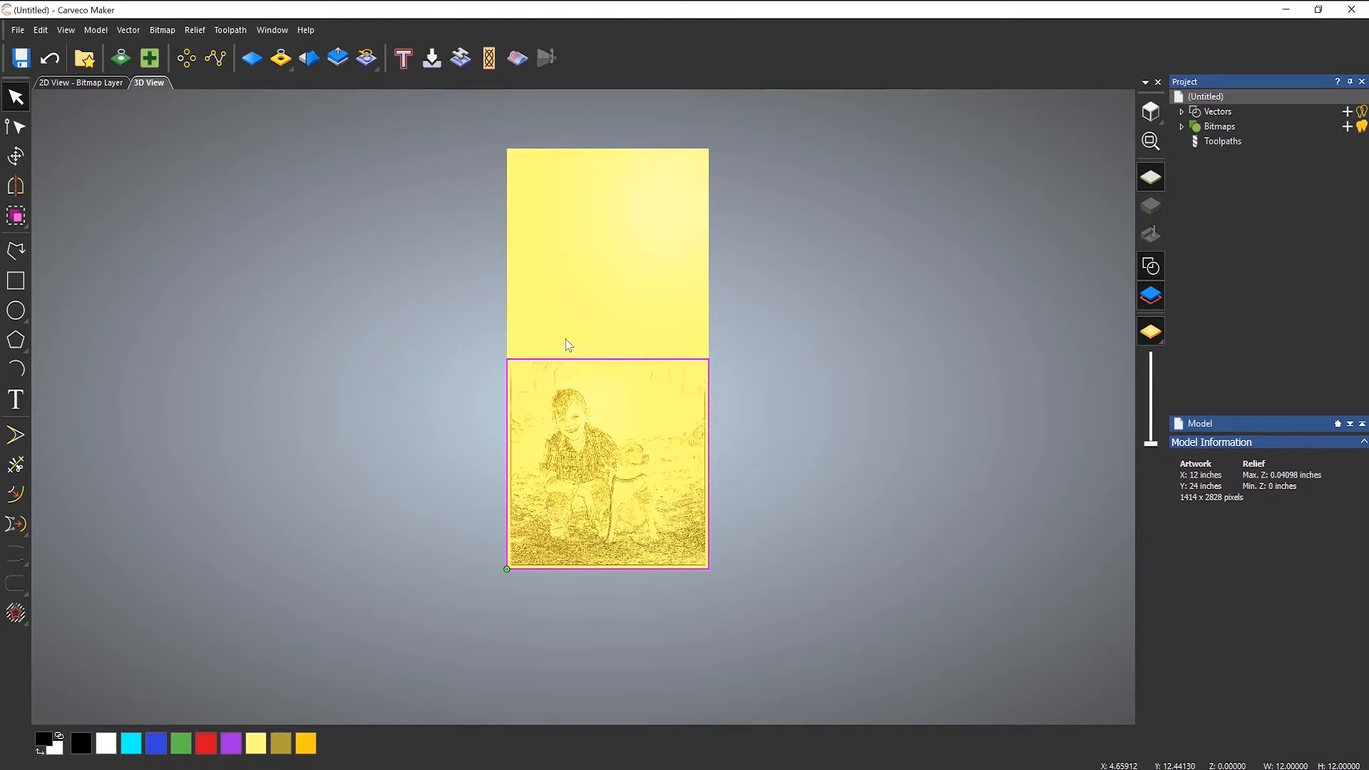
Step: Crop the model to the selected 12 by 12 inch square and deselect the square
left_click(96, 30)
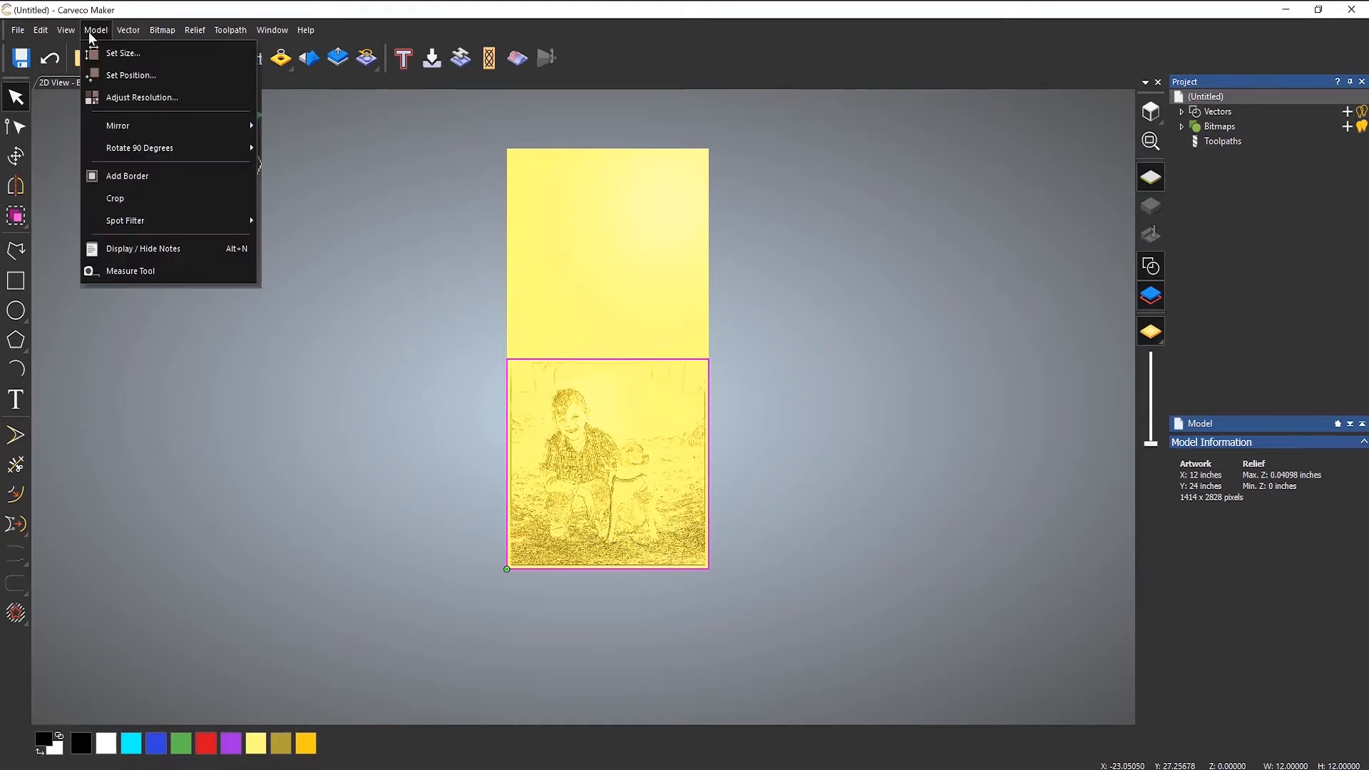
left_click(198, 200)
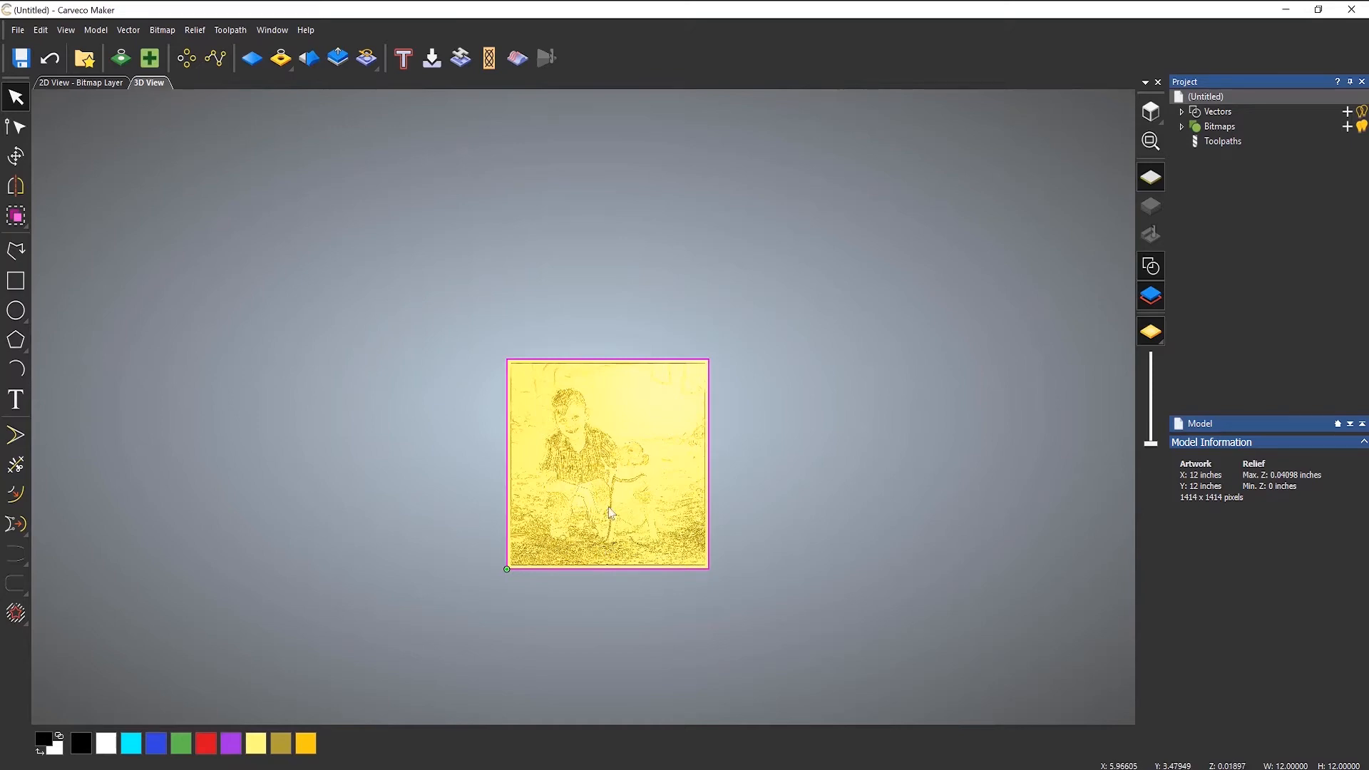
scroll(606, 502, "up", 2)
scroll(578, 562, "up", 2)
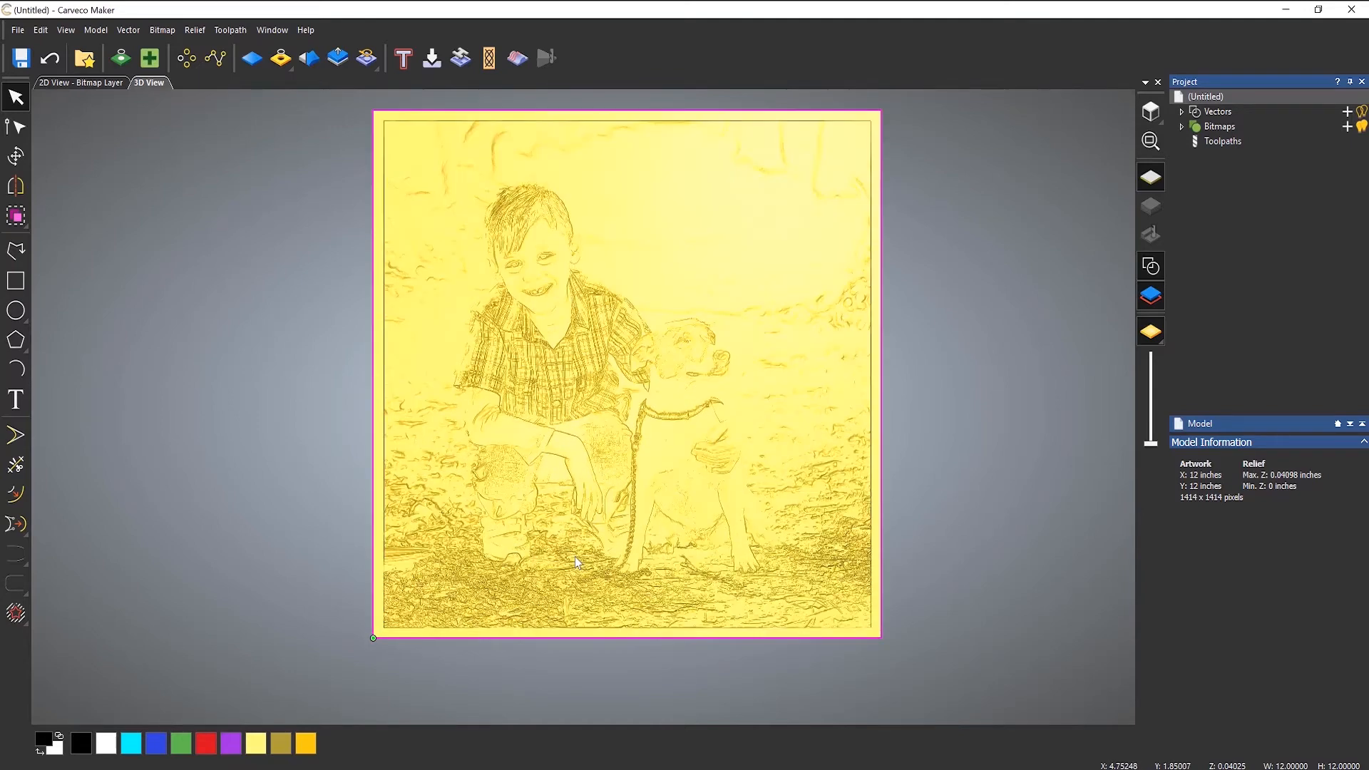
left_click(576, 562)
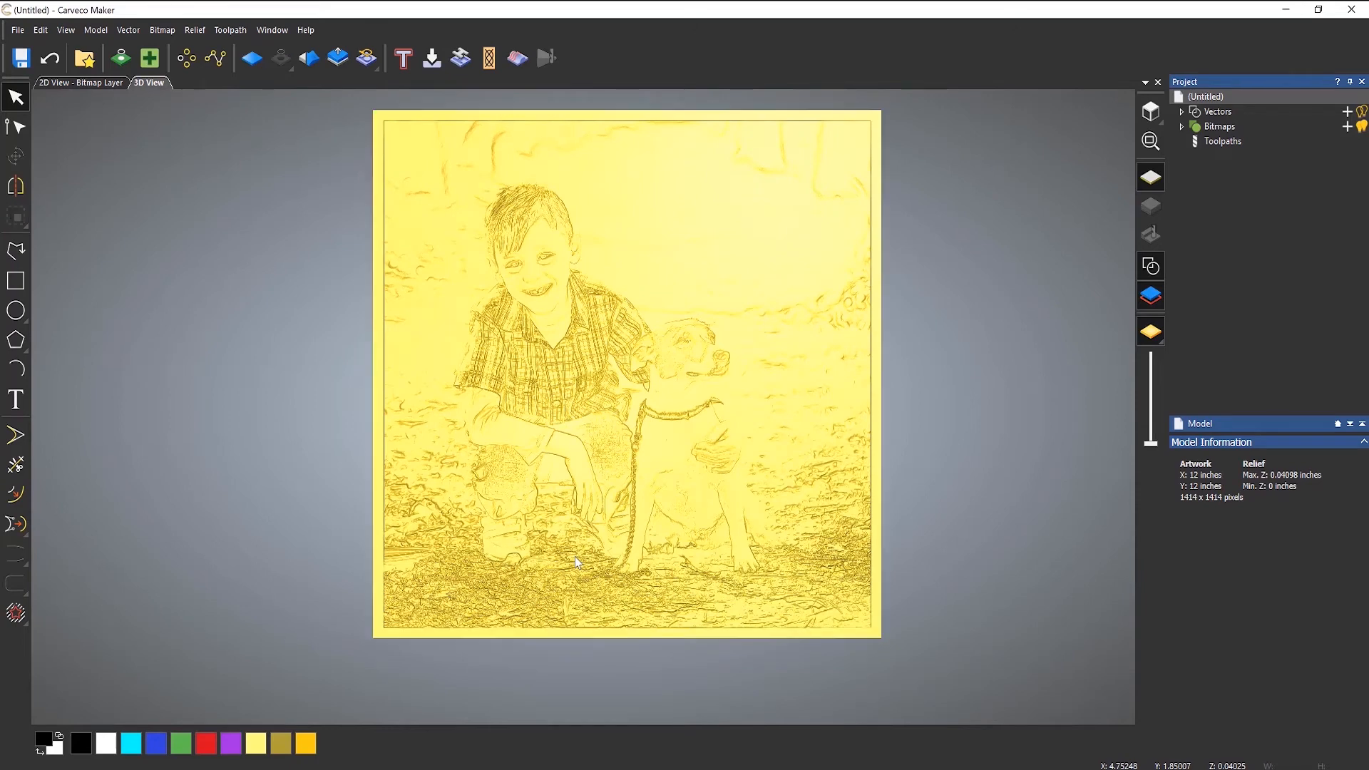
middle_click_drag(601, 473, 597, 504)
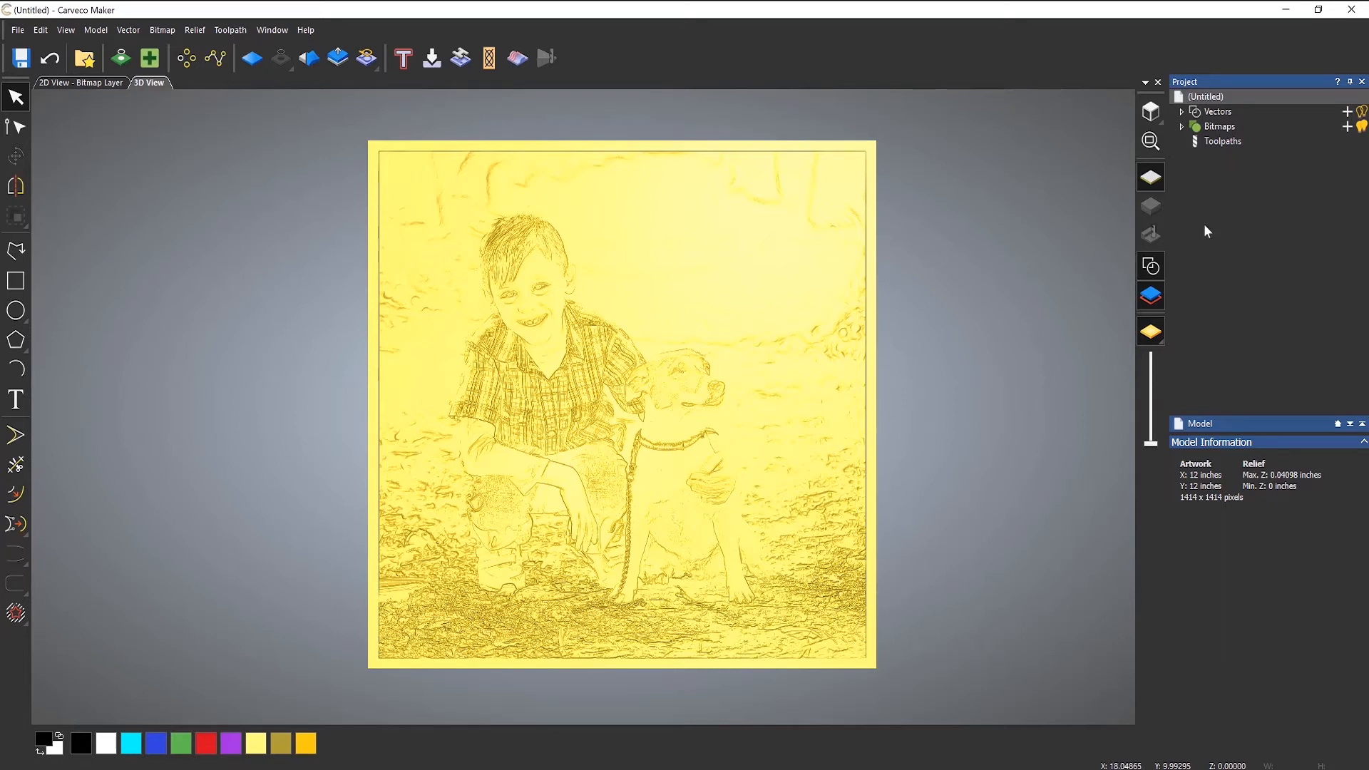
Step: Start a Machine Relief toolpath for the whole relief and choose the V-Bit 1.25 Inch 90 degree wood or plastic tool for finishing
left_click(1217, 143)
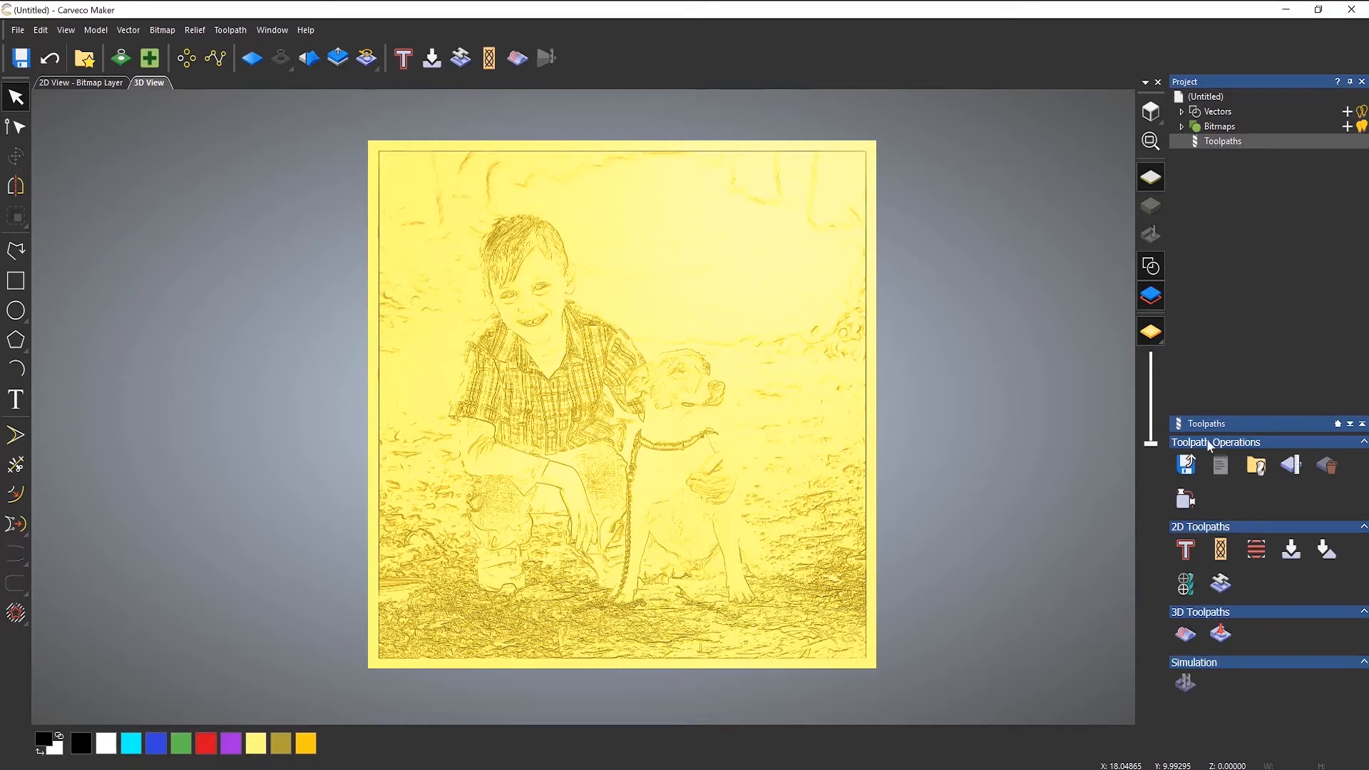
left_click(1186, 634)
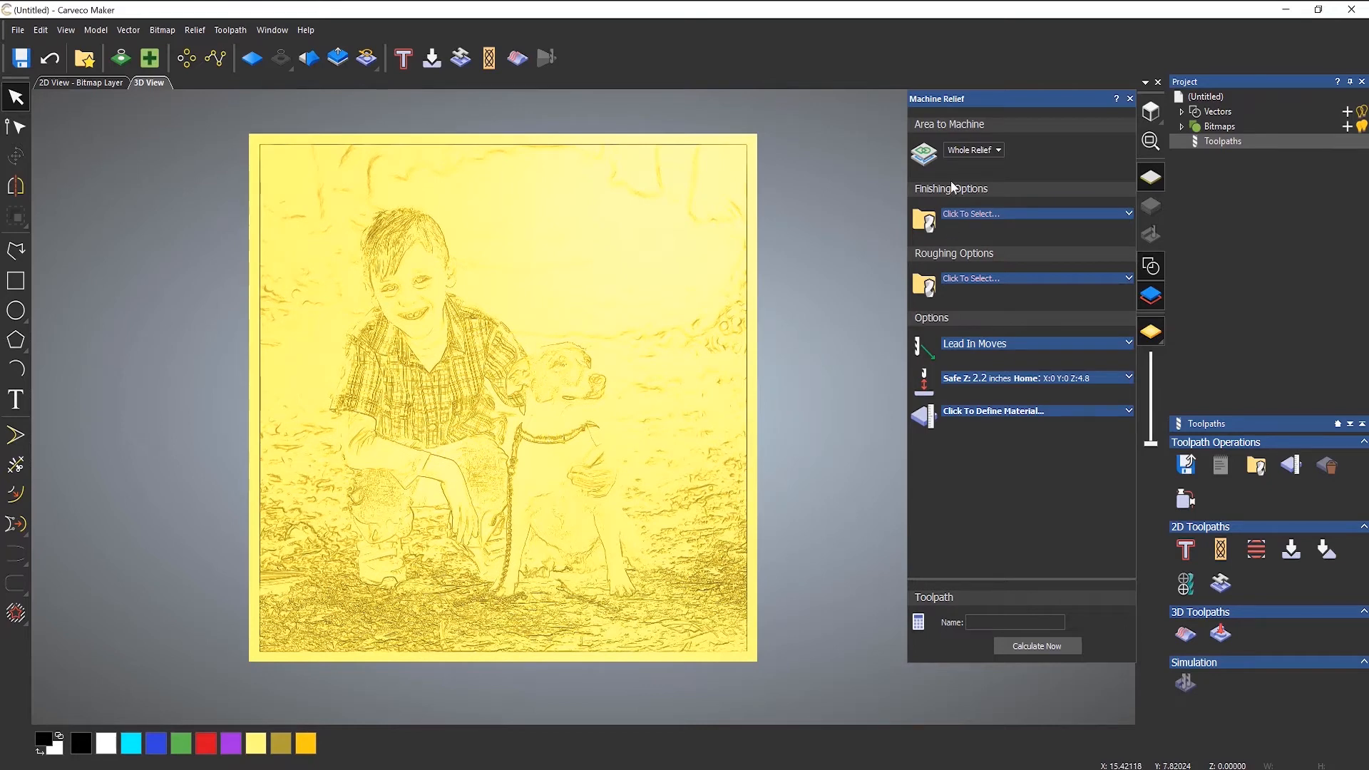
left_click(980, 214)
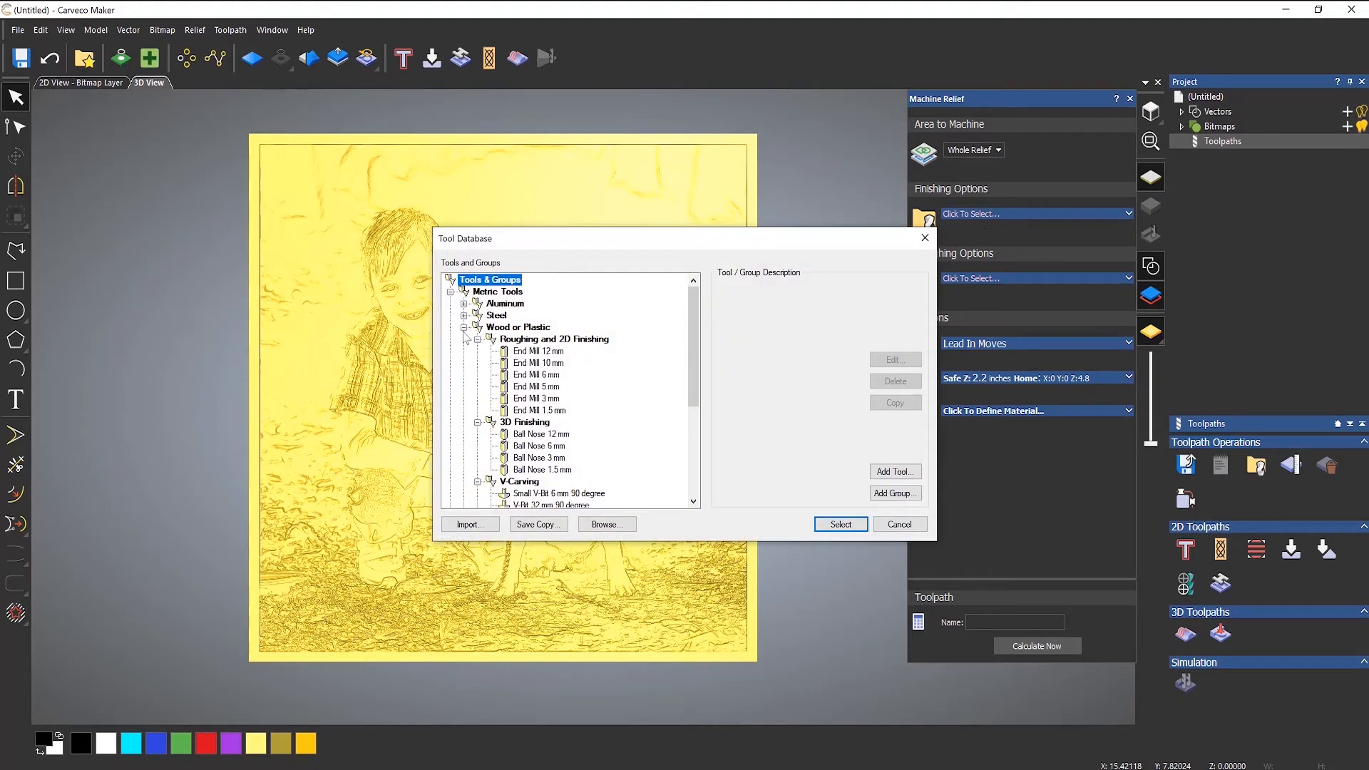
left_click(463, 328)
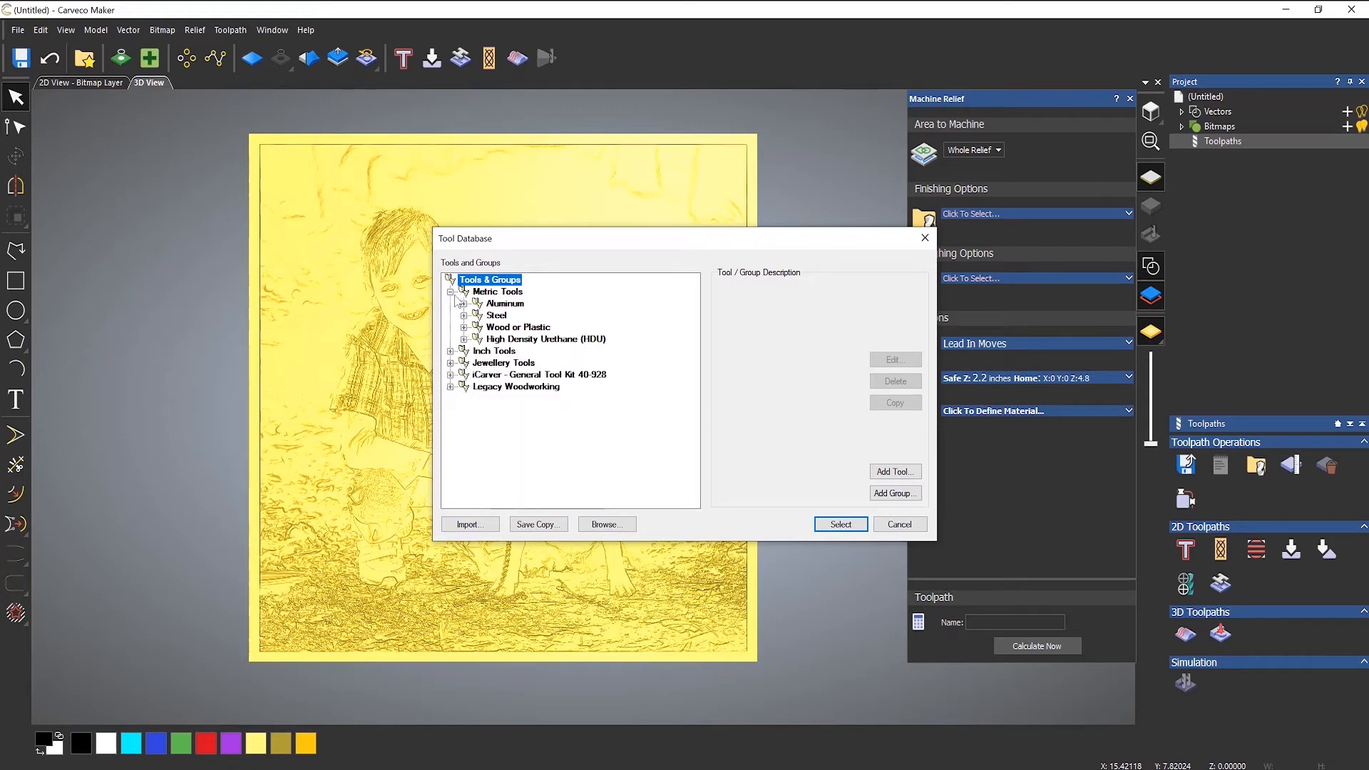
left_click(450, 292)
left_click(450, 303)
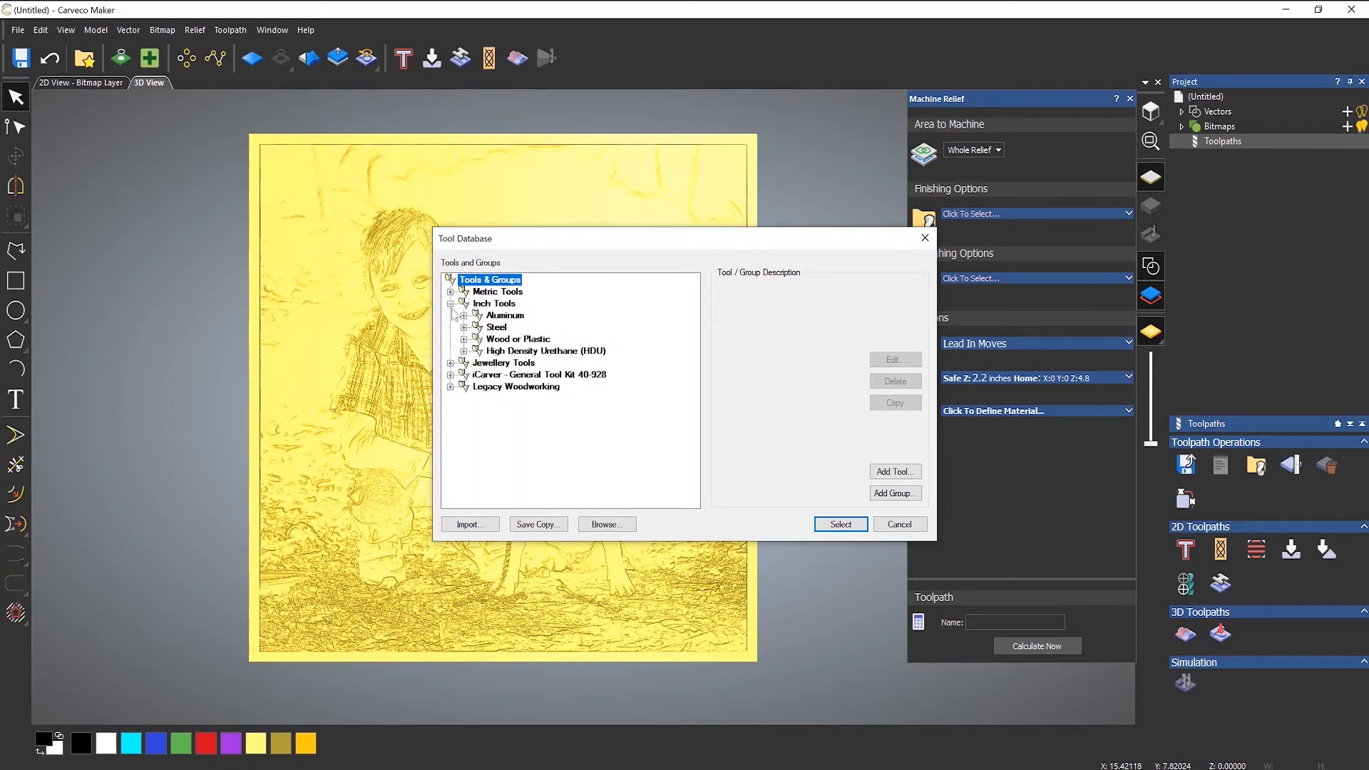
left_click(464, 339)
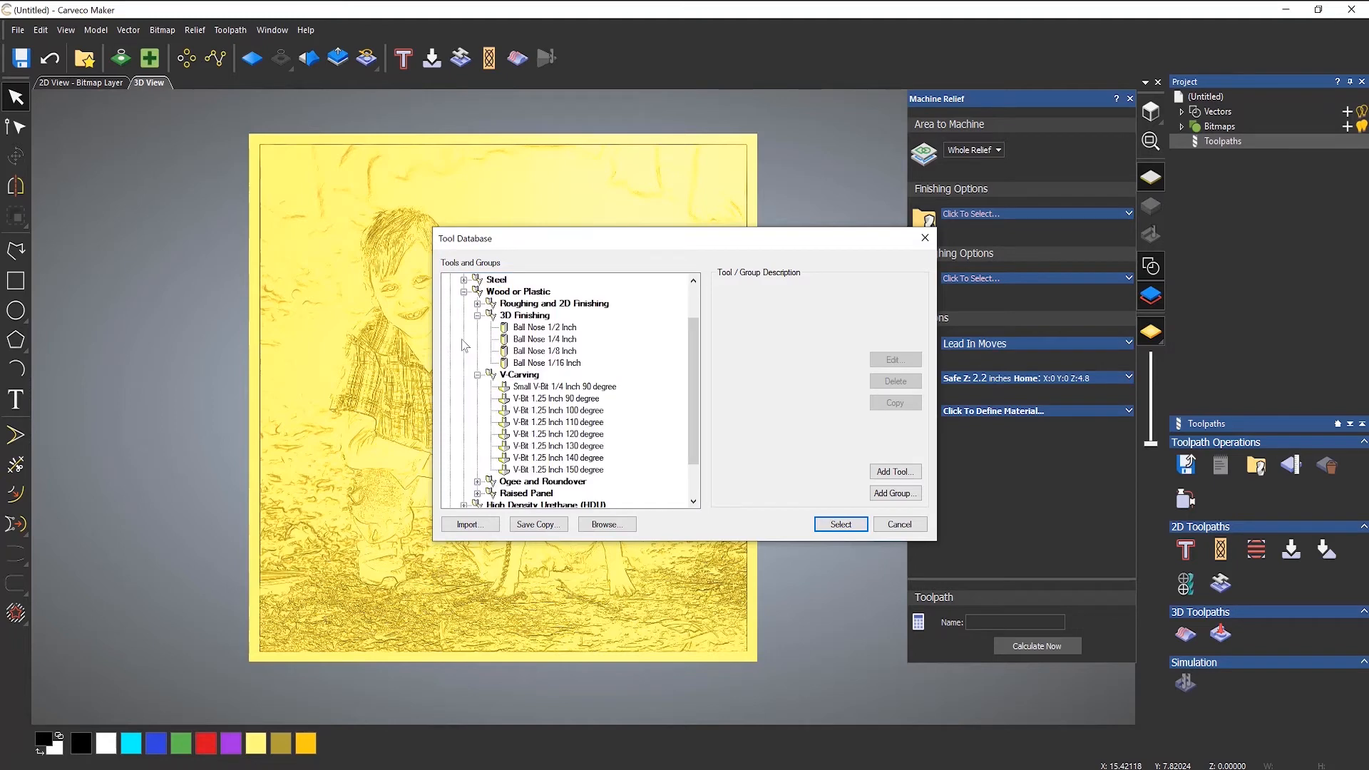
scroll(653, 421, "down", 1)
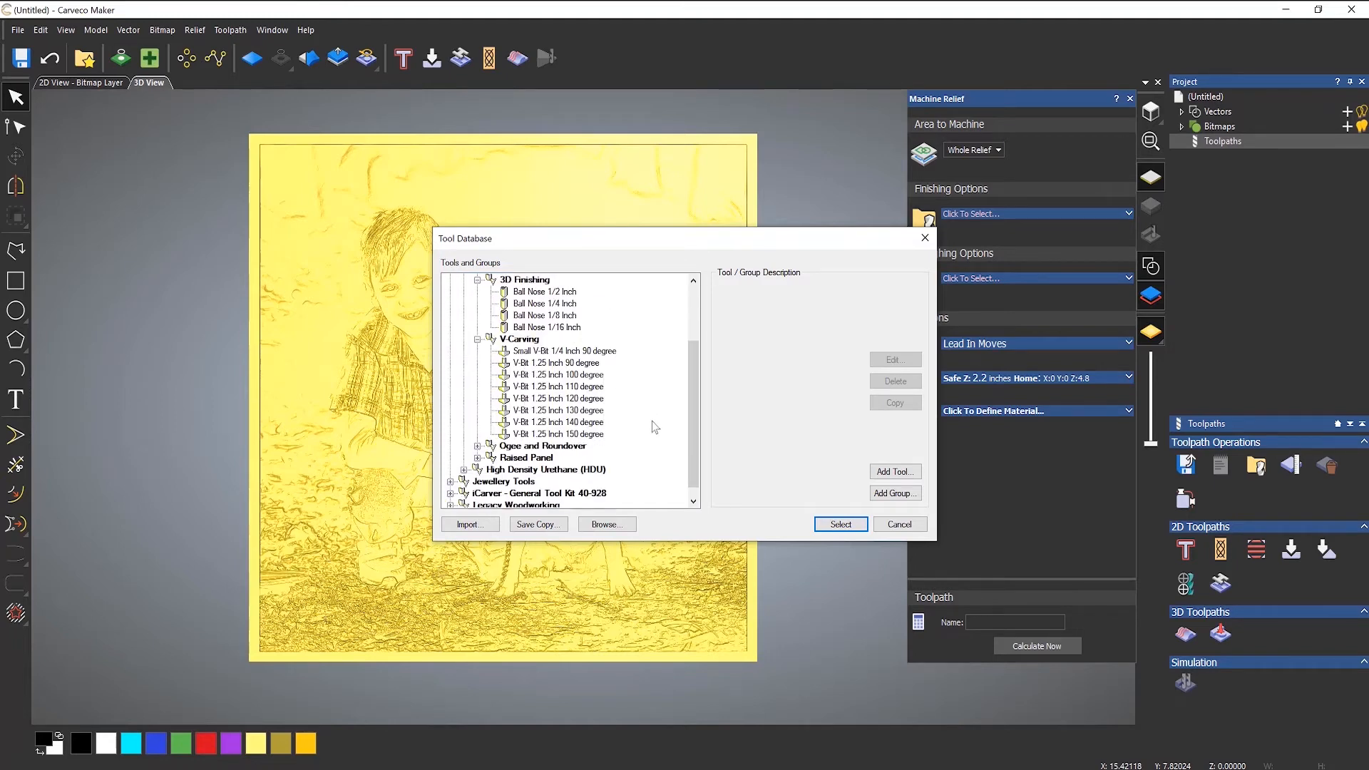
left_click(571, 363)
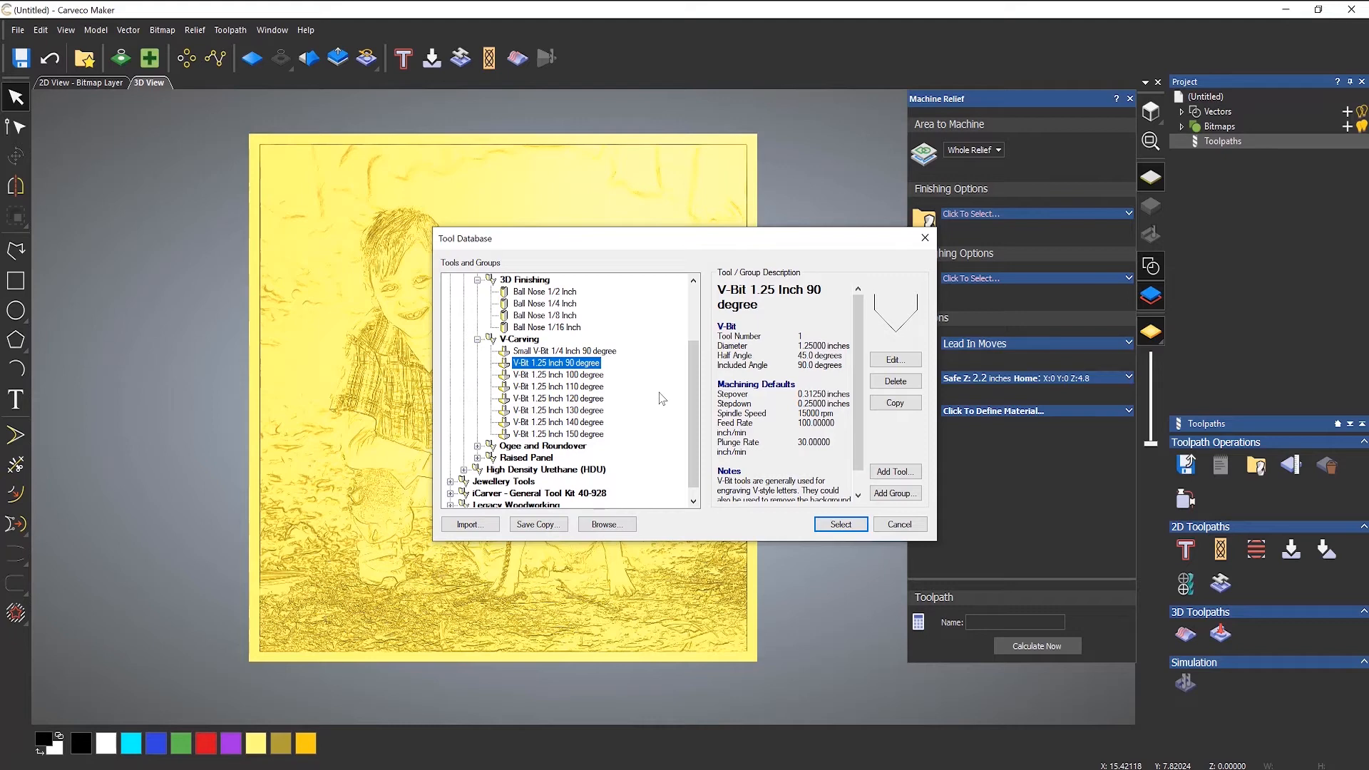
left_click(824, 525)
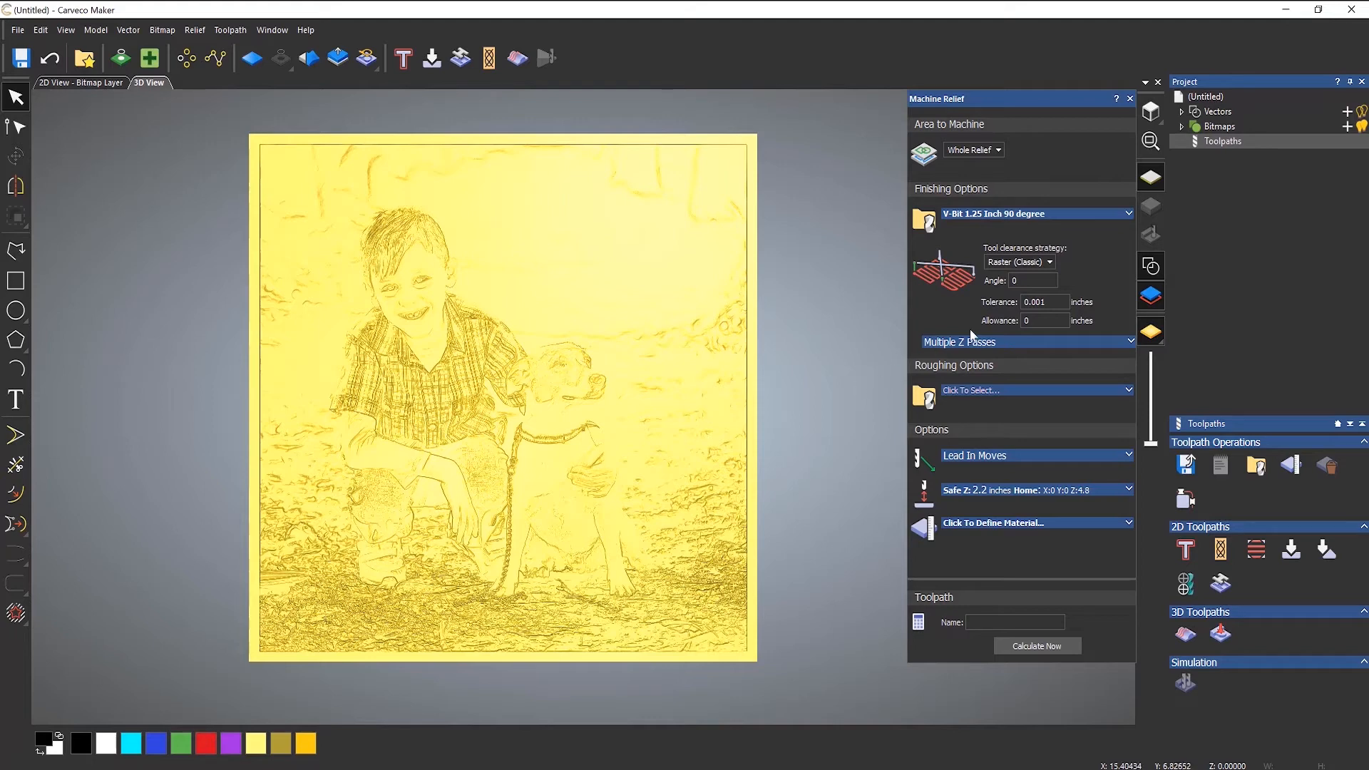
Step: Set the Raster (Classic) finishing angle to 45 and define the material thickness as 0.5 inches
left_click(1018, 281)
type("45")
left_click(1028, 524)
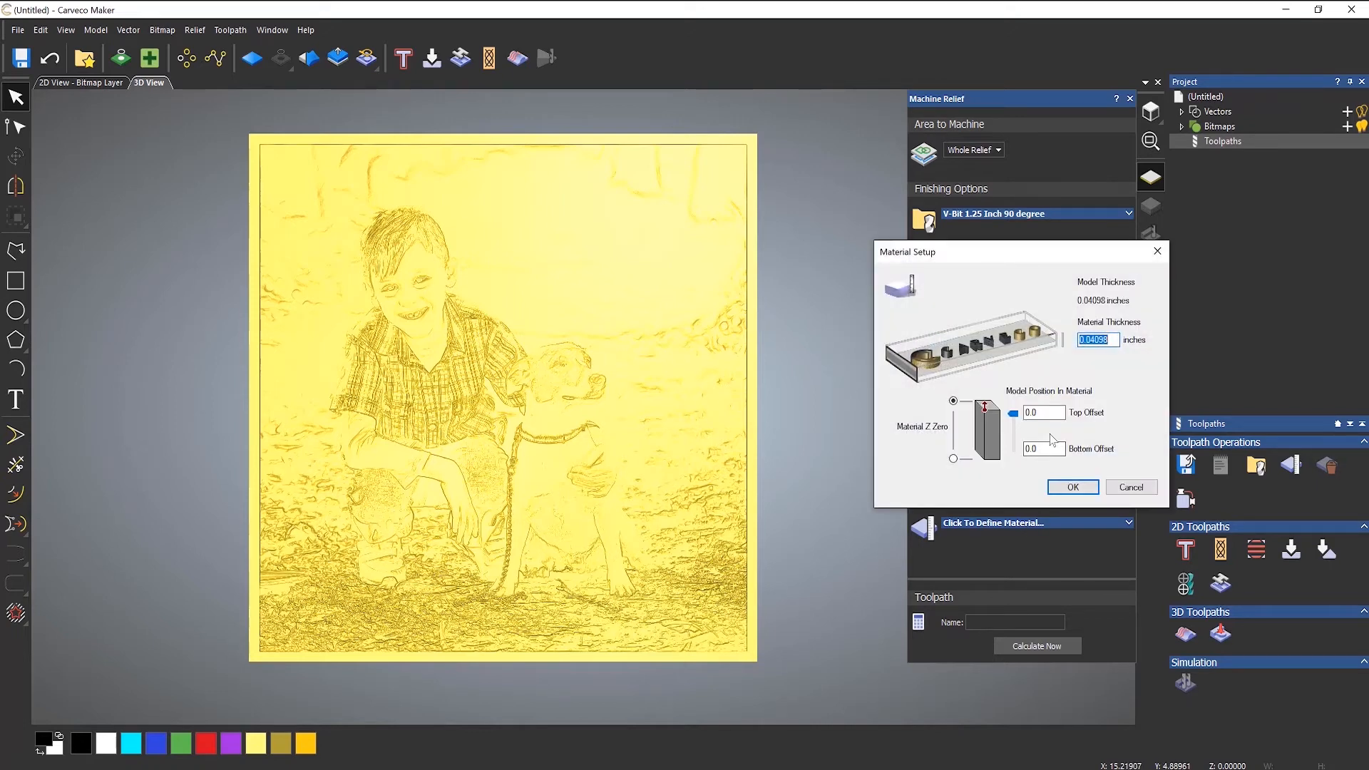
type("0.5")
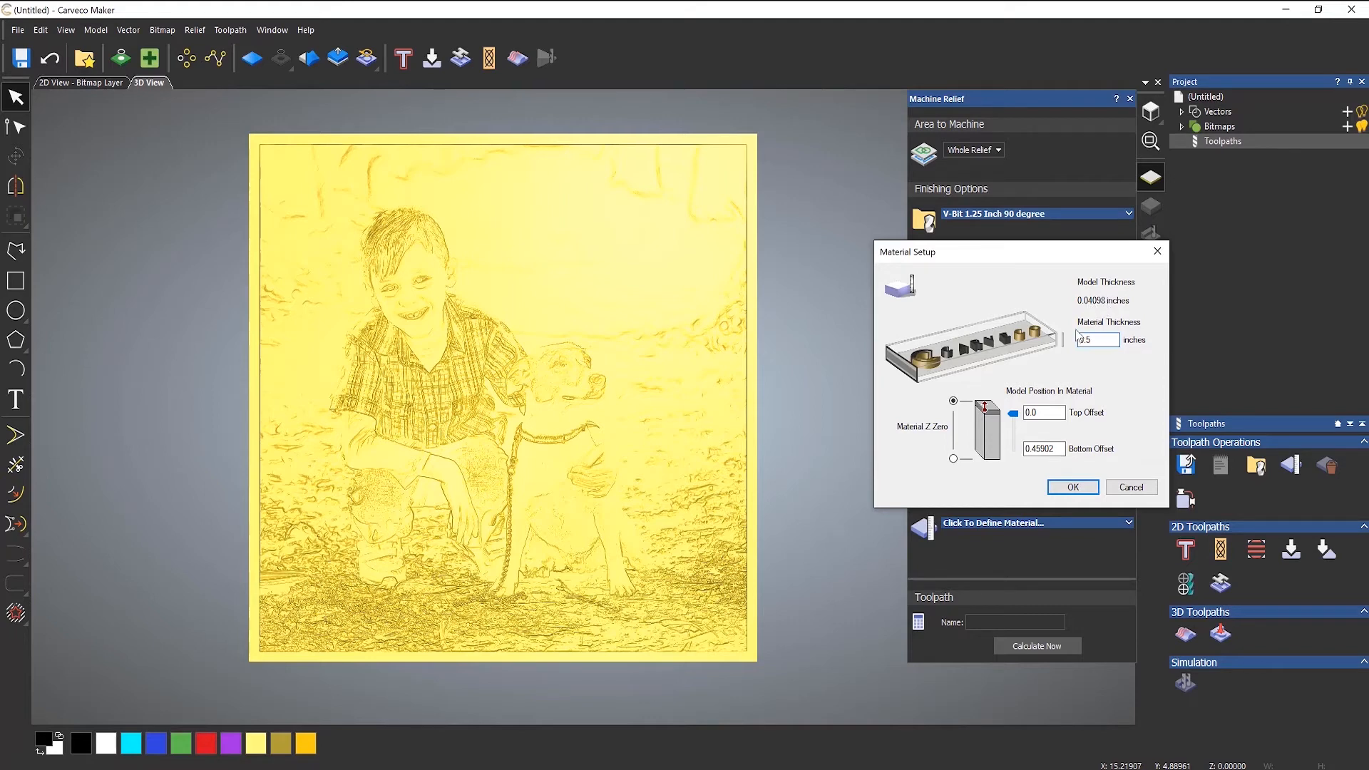
left_click(1072, 486)
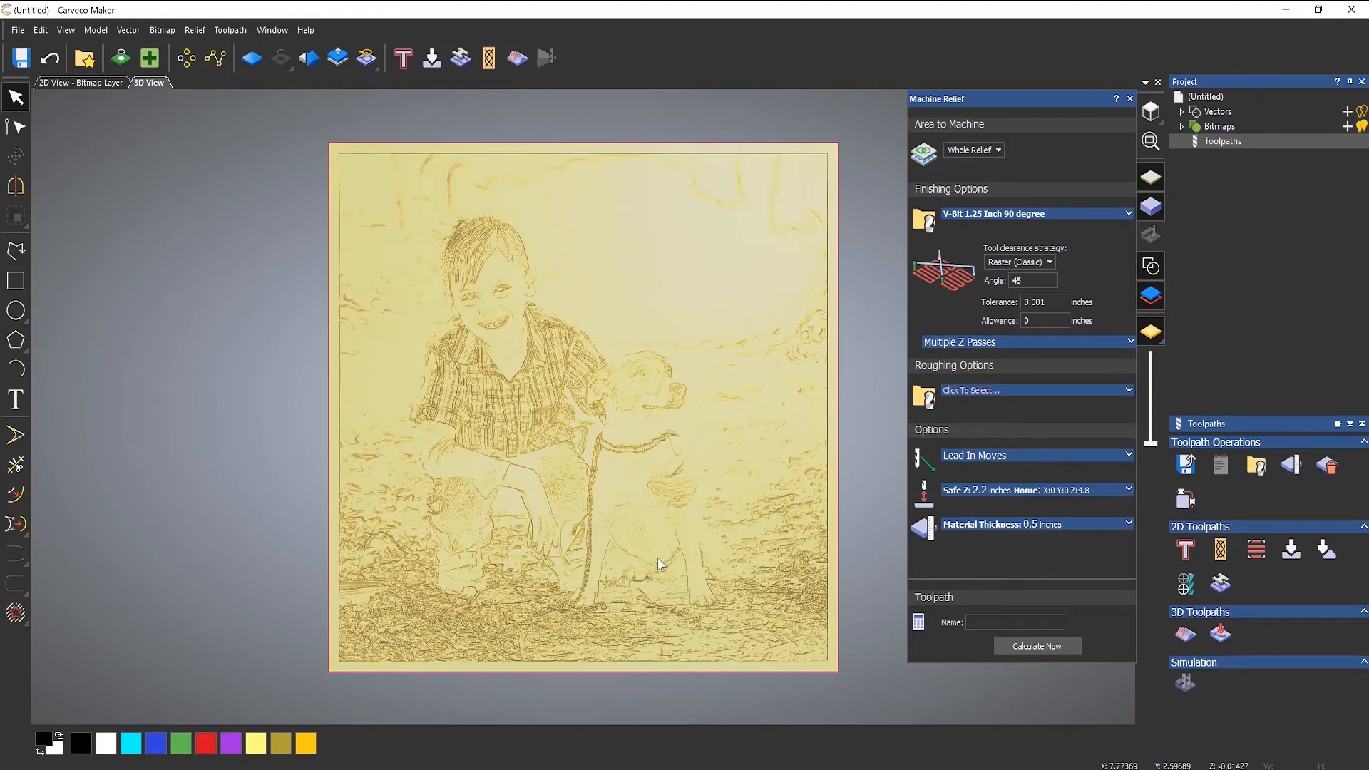
Step: Inspect the relief inside its material block and calculate the Machine Relief toolpath
left_click_drag(681, 530, 597, 331)
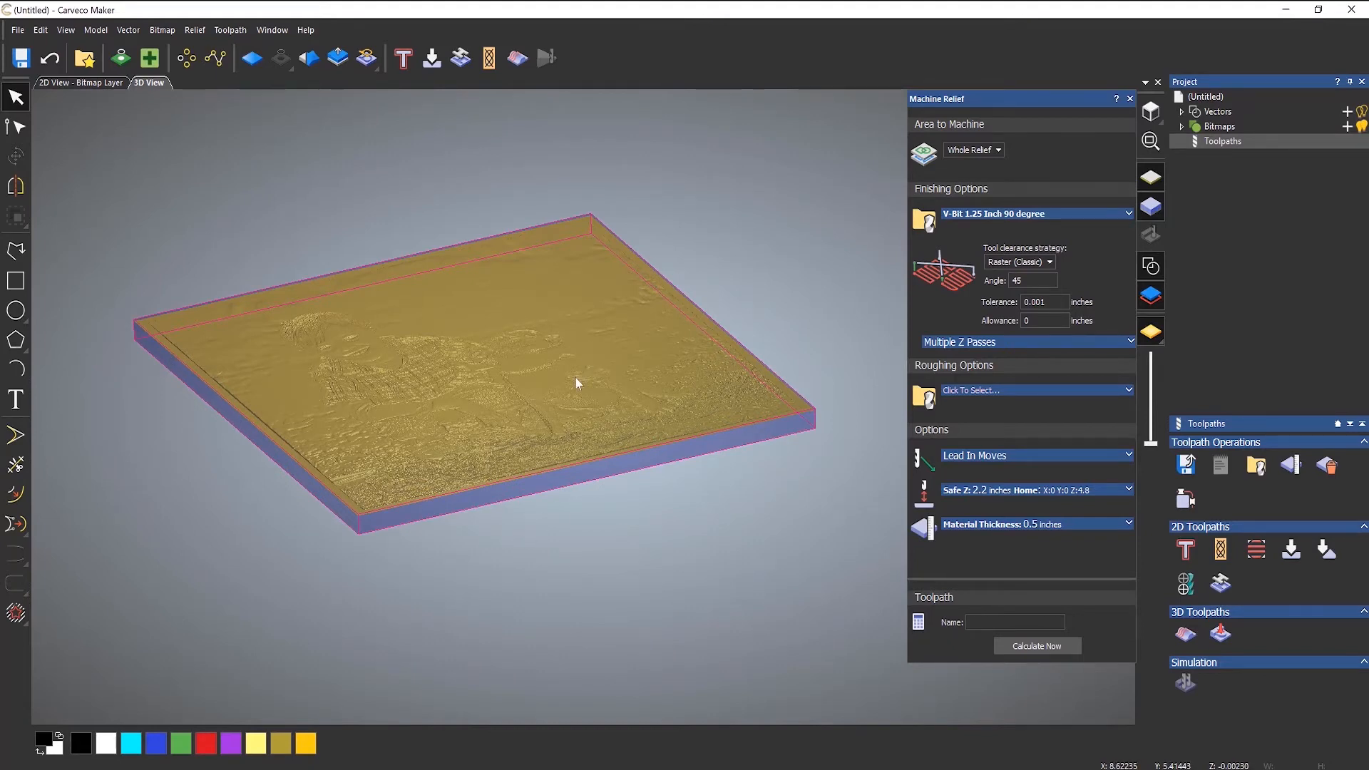
left_click_drag(575, 382, 677, 516)
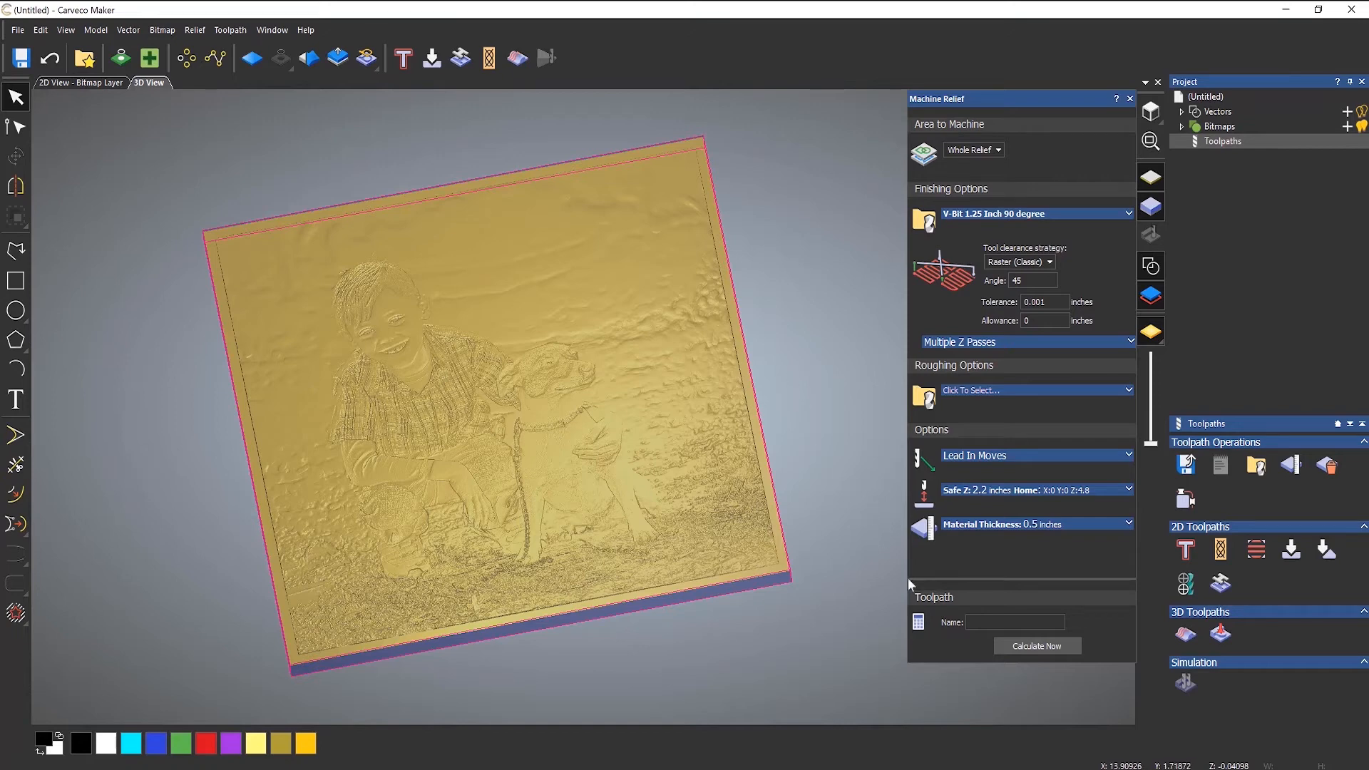
left_click(1063, 647)
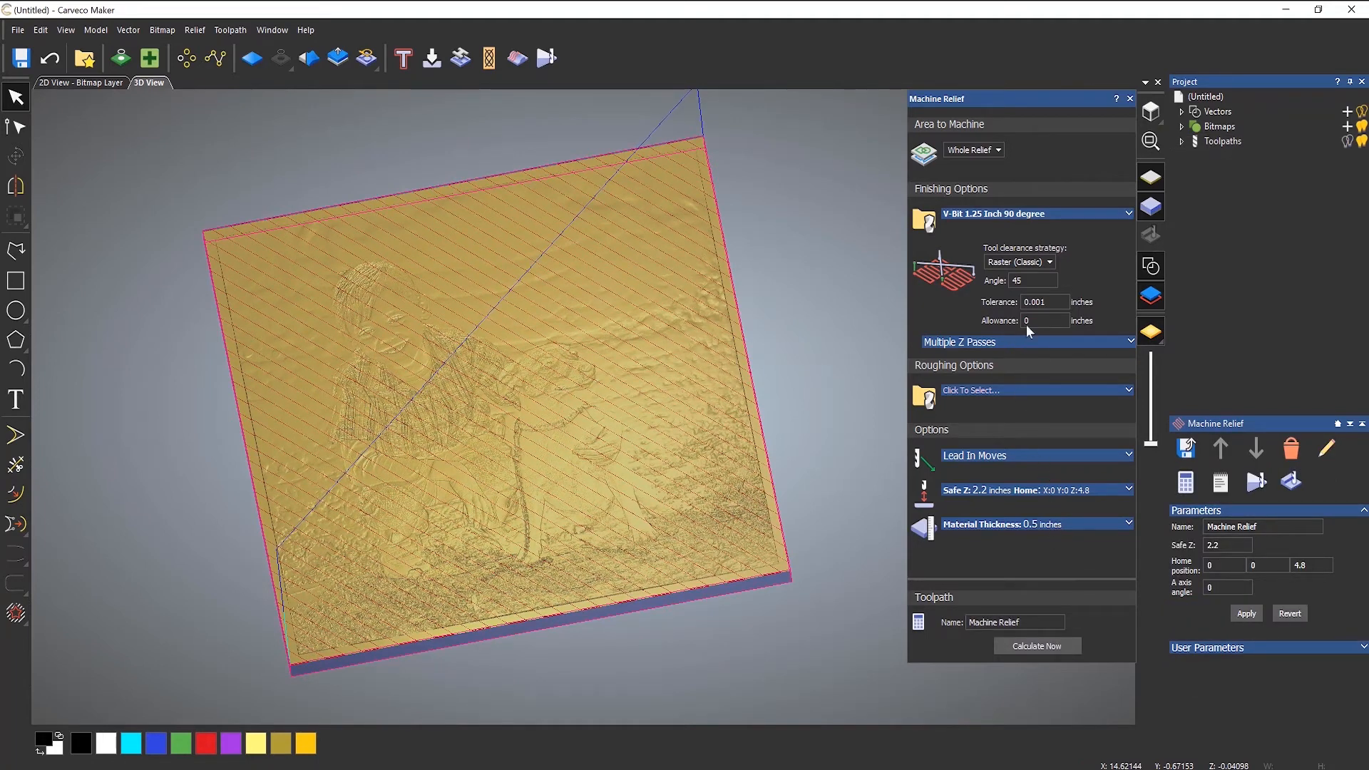
Step: Simulate the Machine Relief toolpath at normal and fast speed, examine the carved result and delete the simulation
left_click(1183, 142)
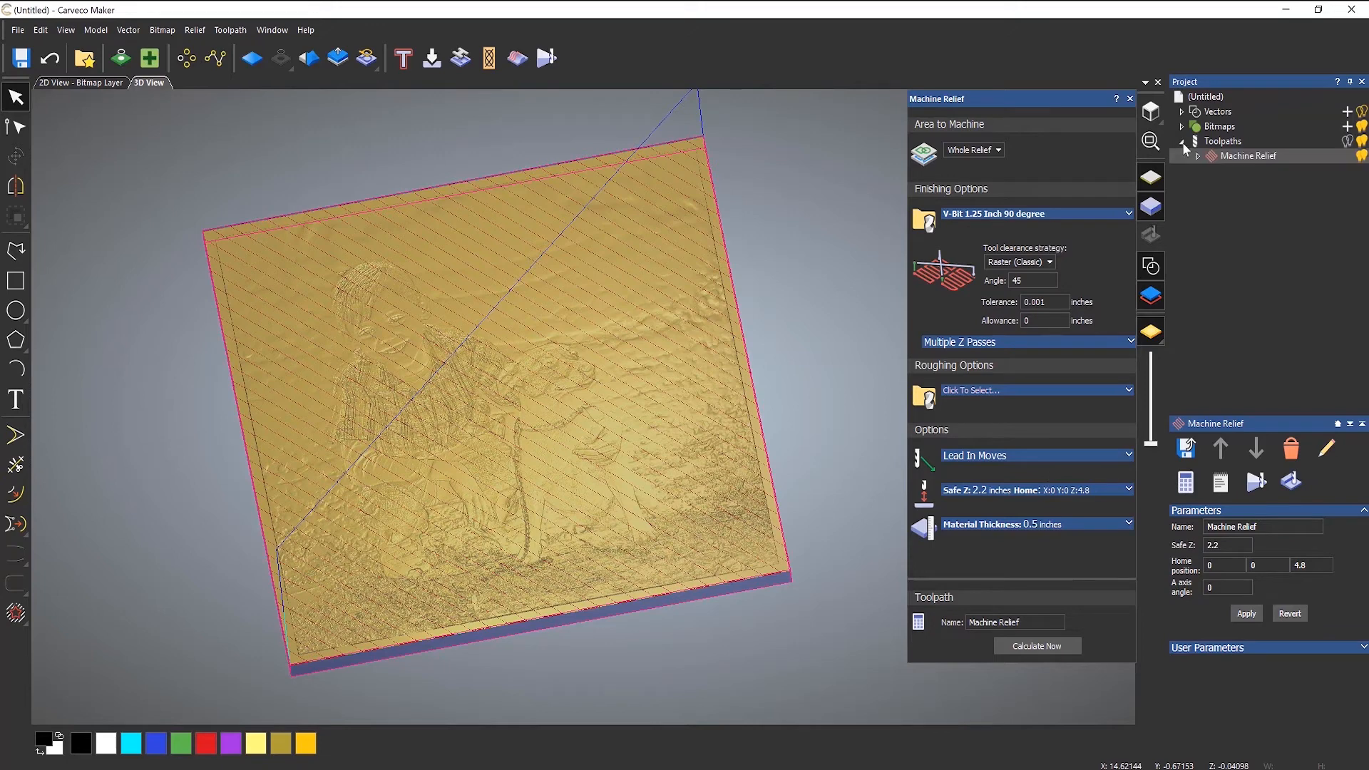
right_click(1225, 156)
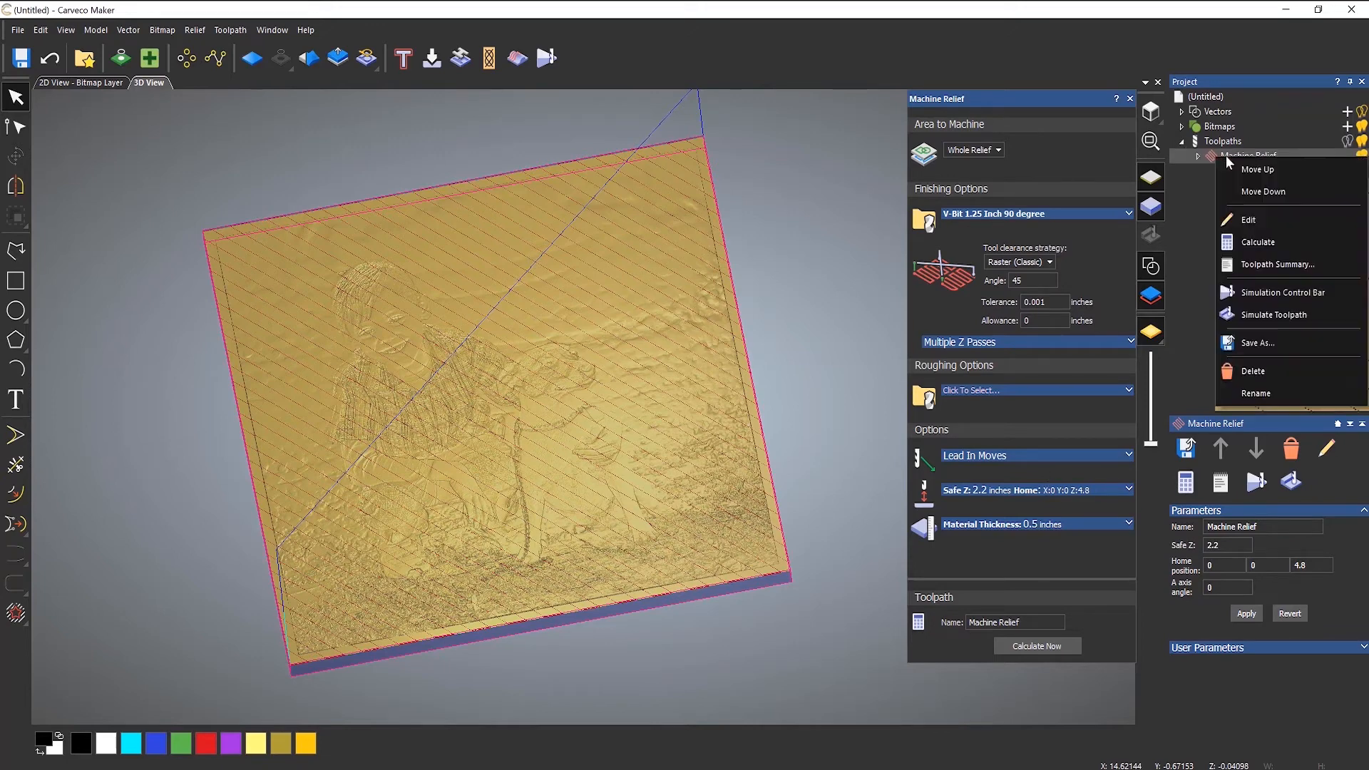
left_click(1272, 293)
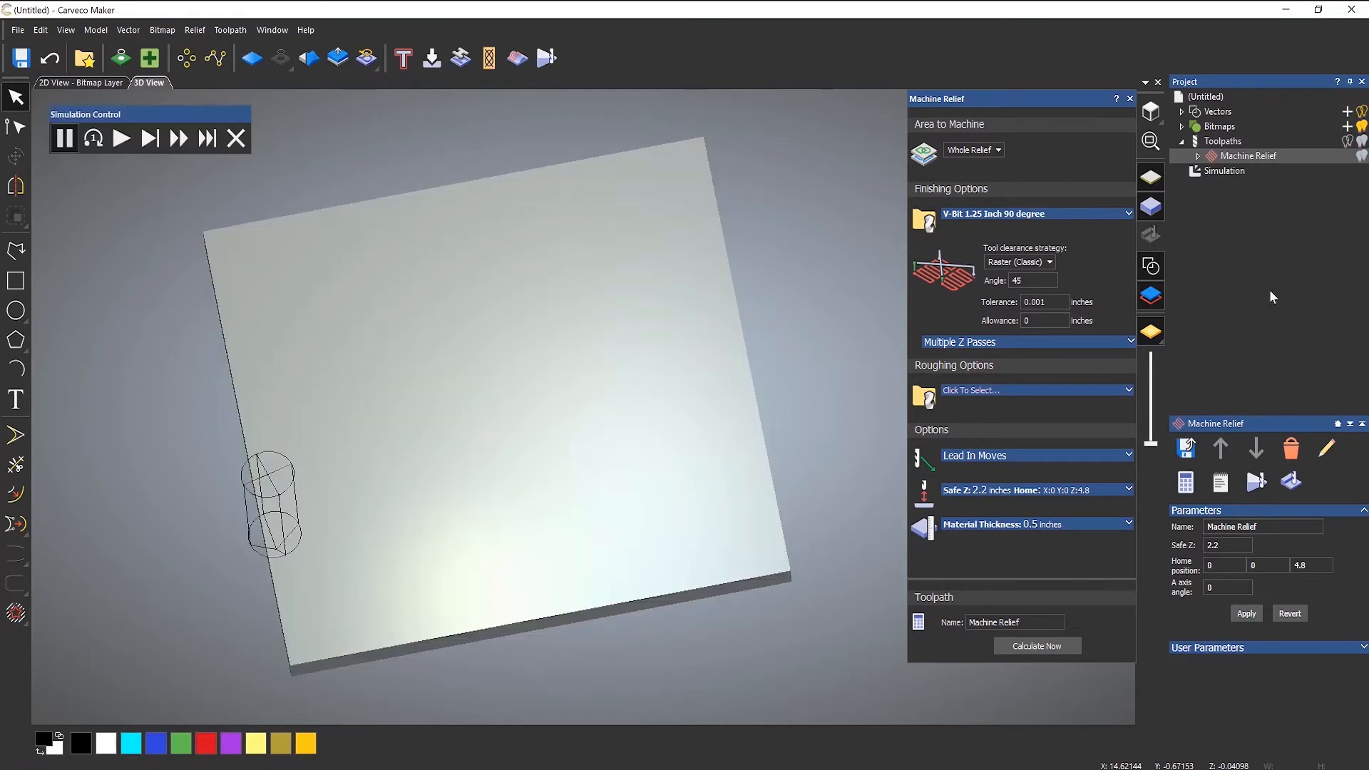
left_click(121, 139)
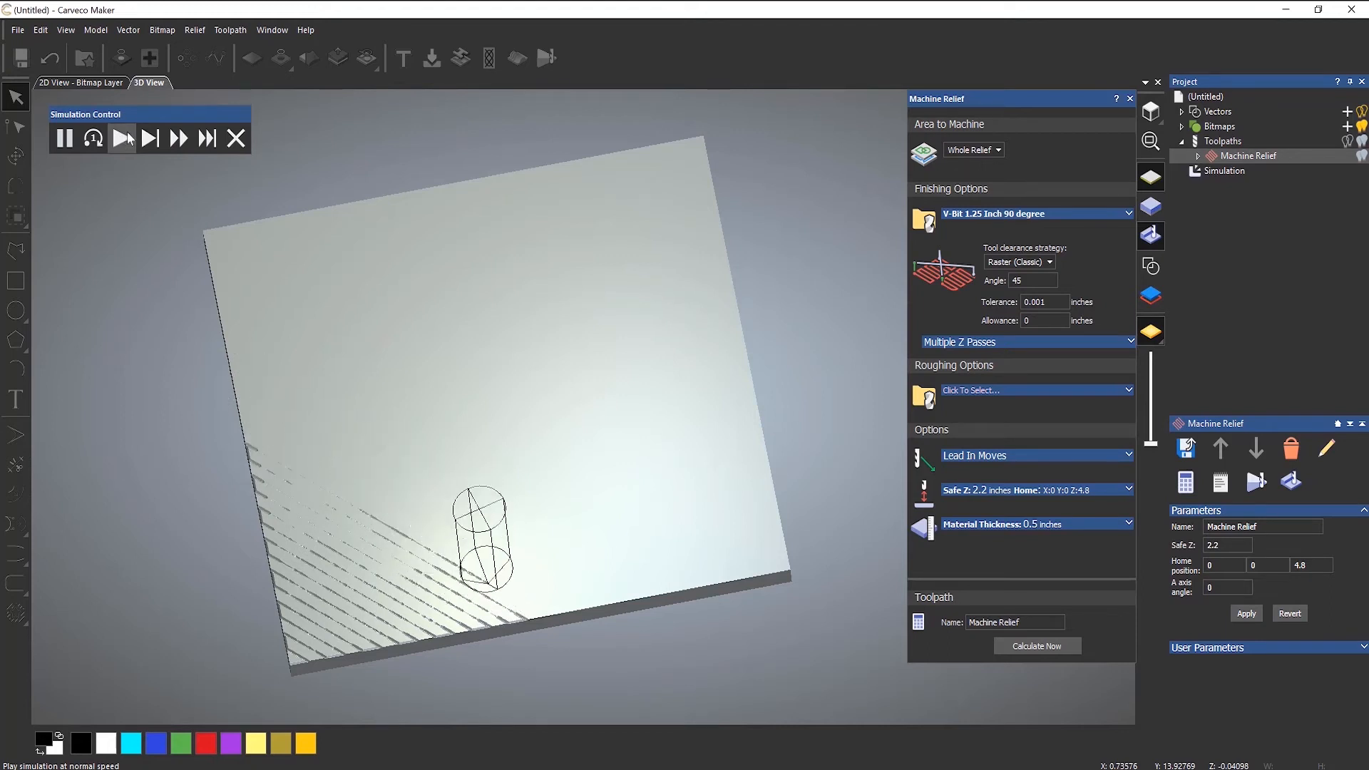
left_click(174, 142)
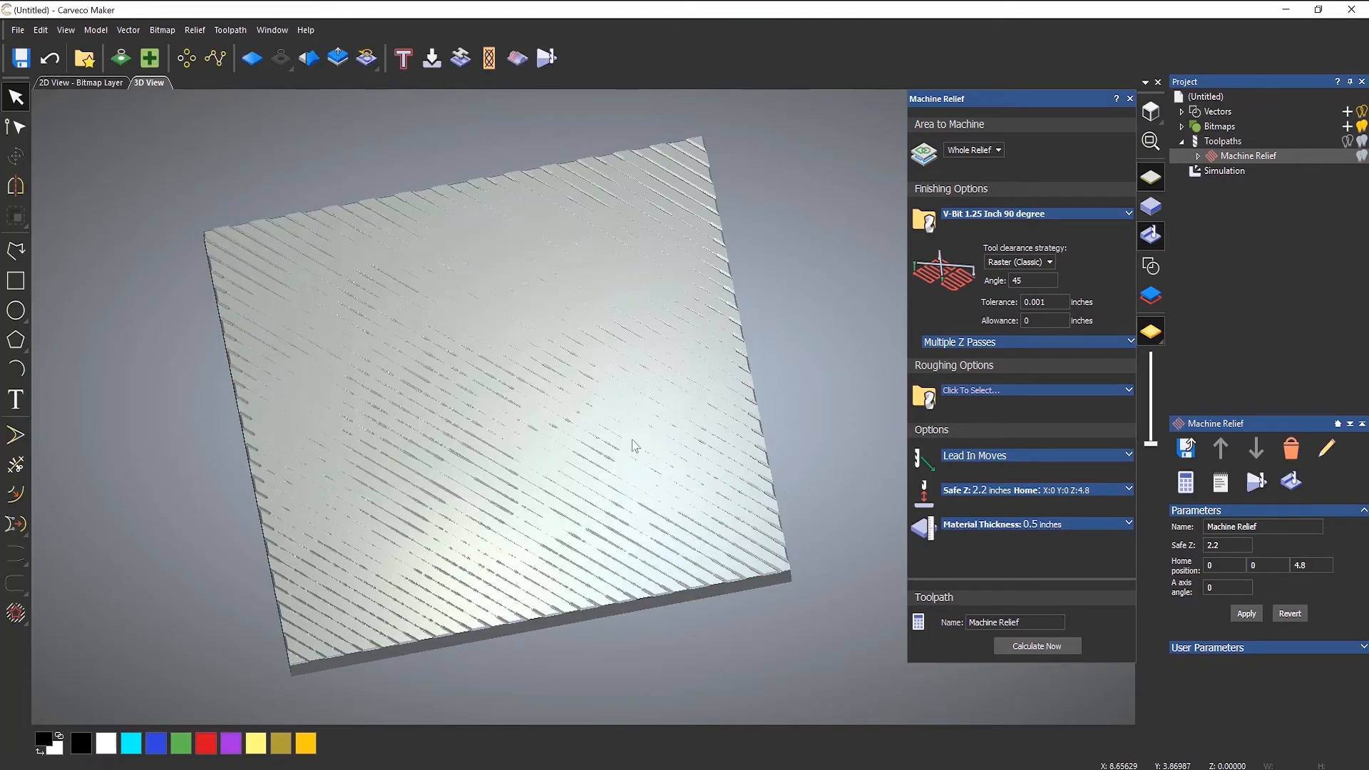
left_click_drag(567, 439, 497, 533)
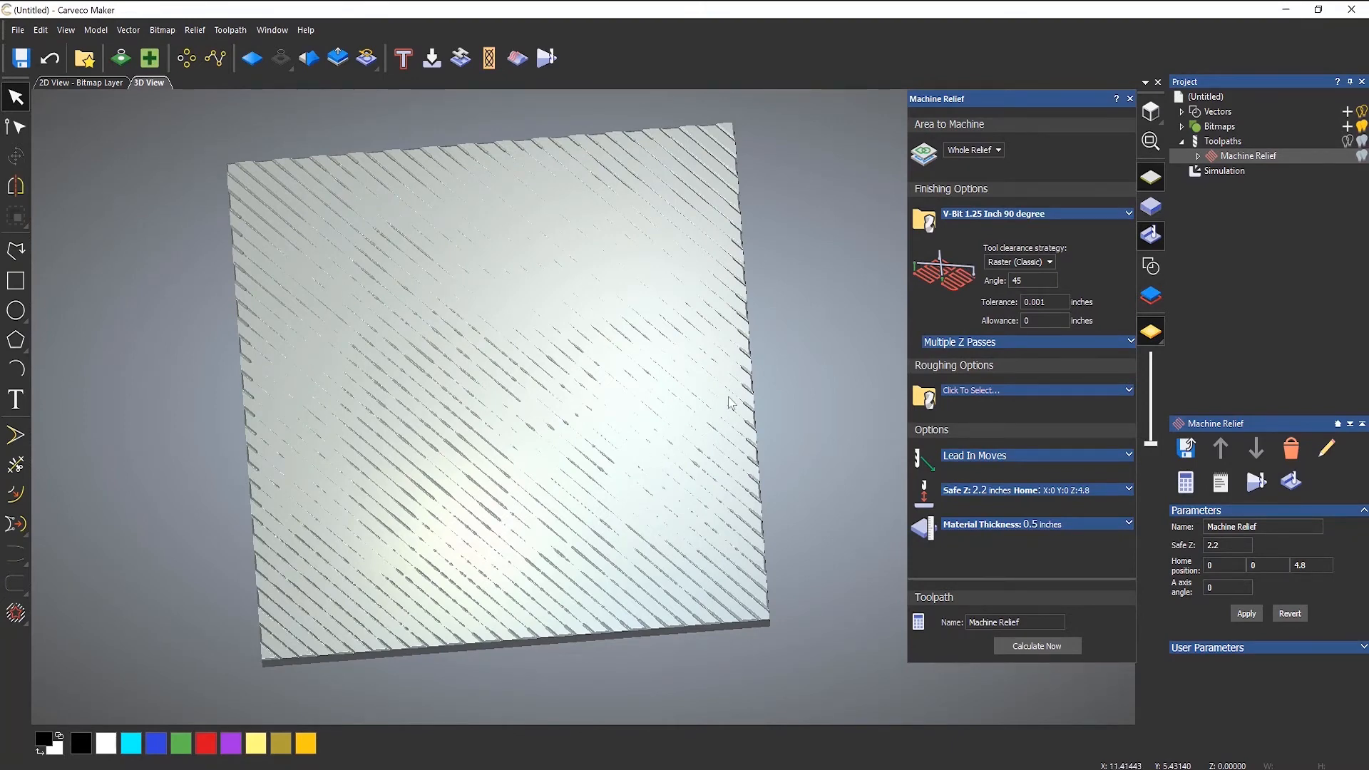
right_click(1224, 172)
left_click(1256, 240)
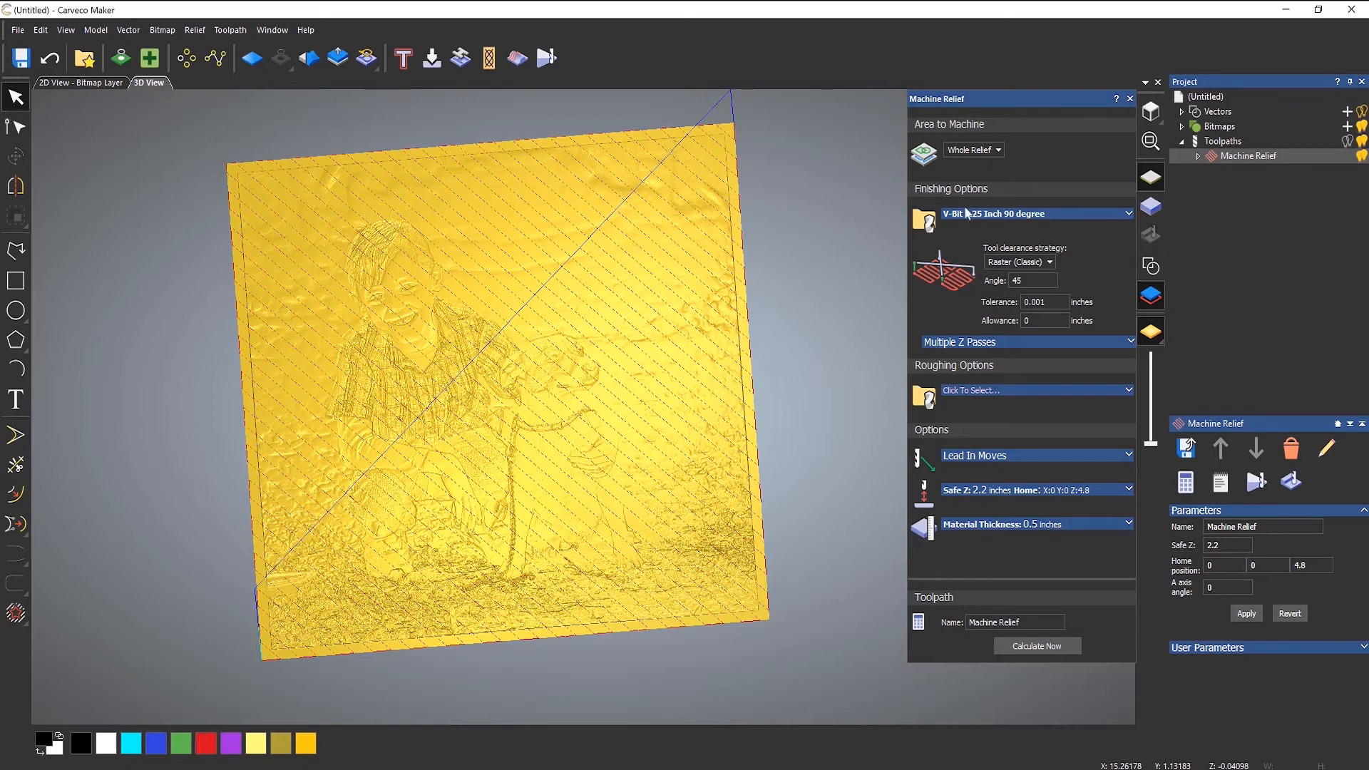
Step: Set the finishing V-bit's stepover to 0.2 inches and recalculate the toolpath
left_click(1012, 215)
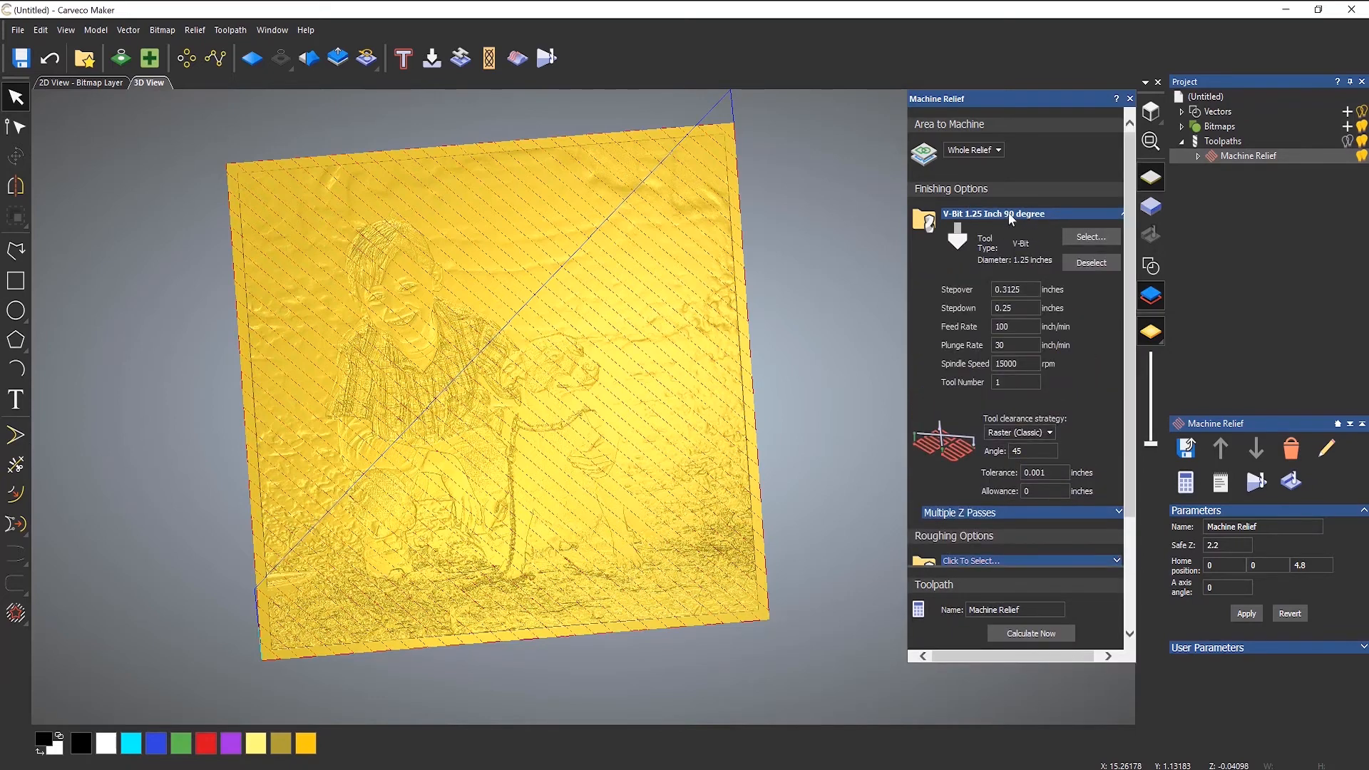
double_click(1025, 291)
type("0.2")
left_click(1036, 638)
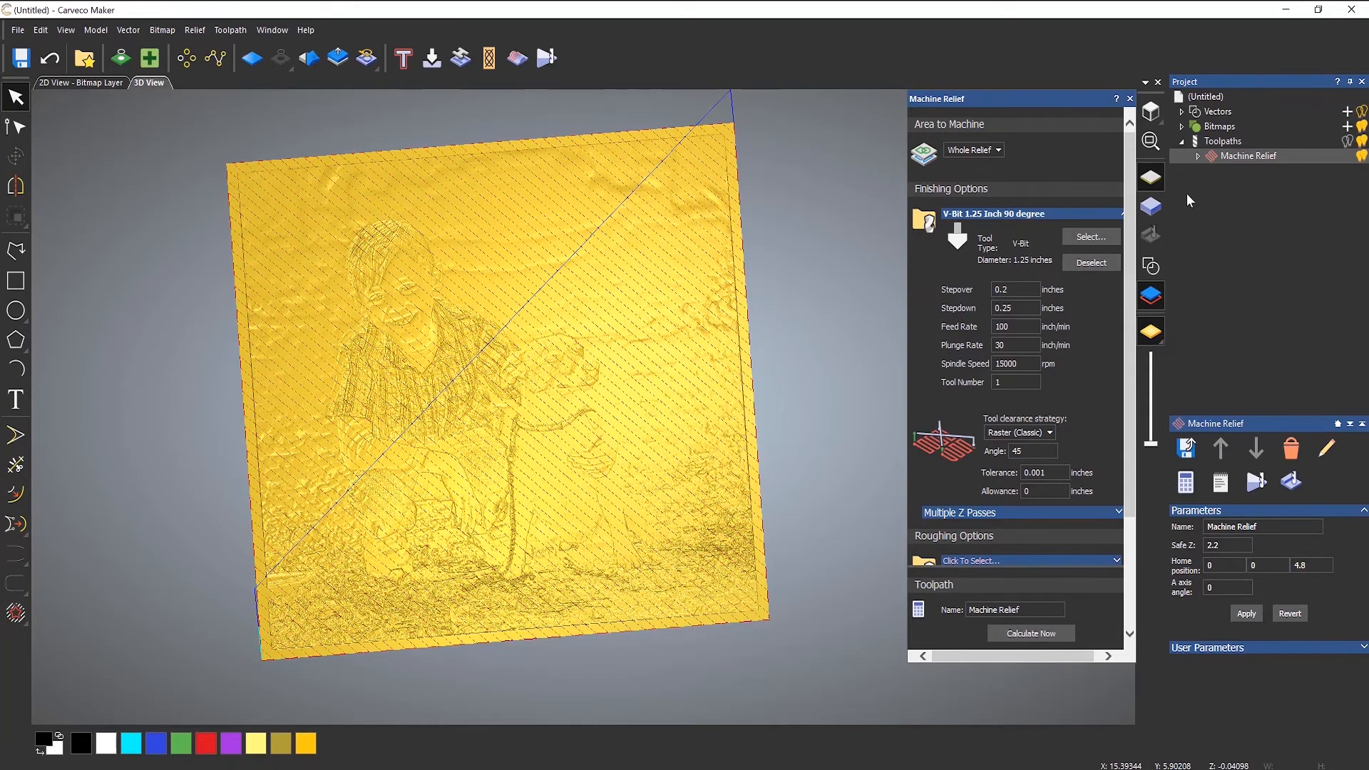
Step: Simulate the recalculated Machine Relief toolpath at normal and fast speed and examine the spacing of the carved lines
left_click(1199, 156)
right_click(1253, 161)
left_click(1276, 290)
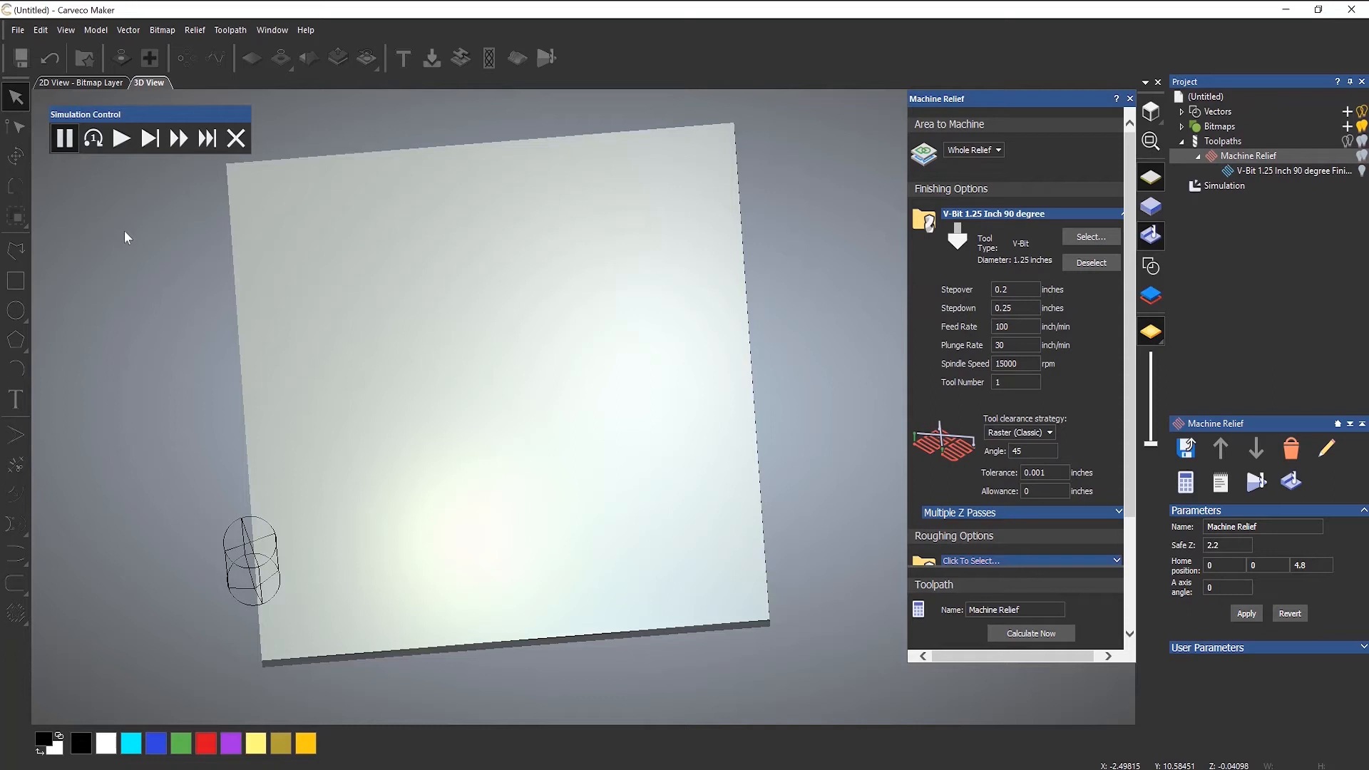
left_click(122, 144)
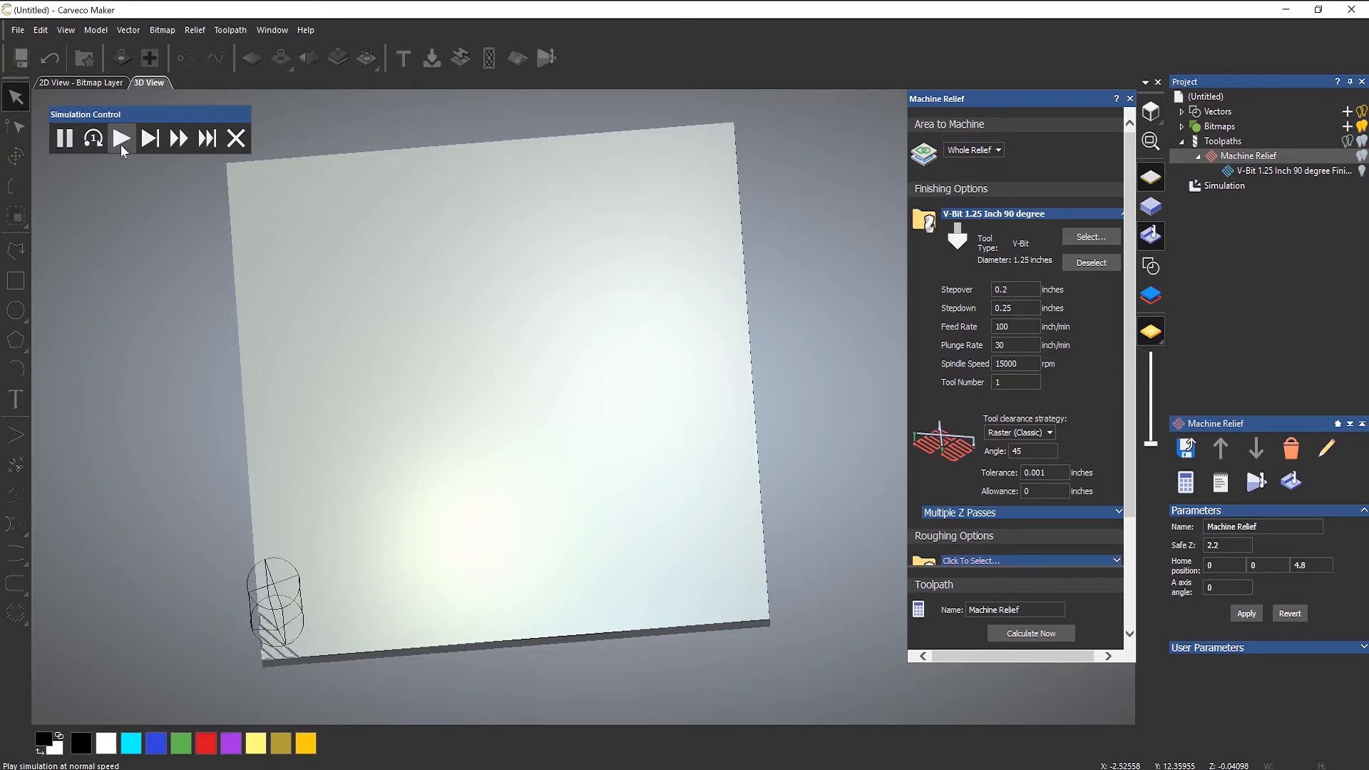
left_click(177, 143)
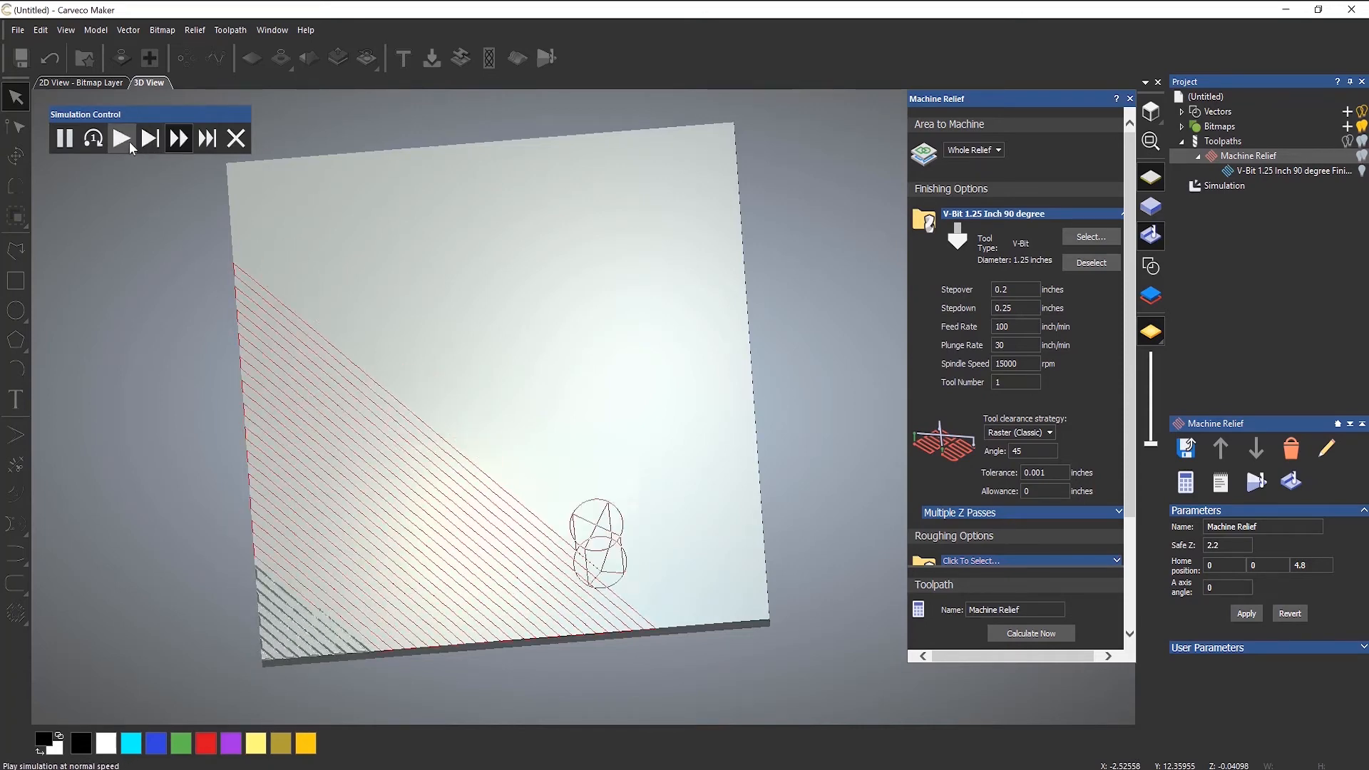
left_click(122, 143)
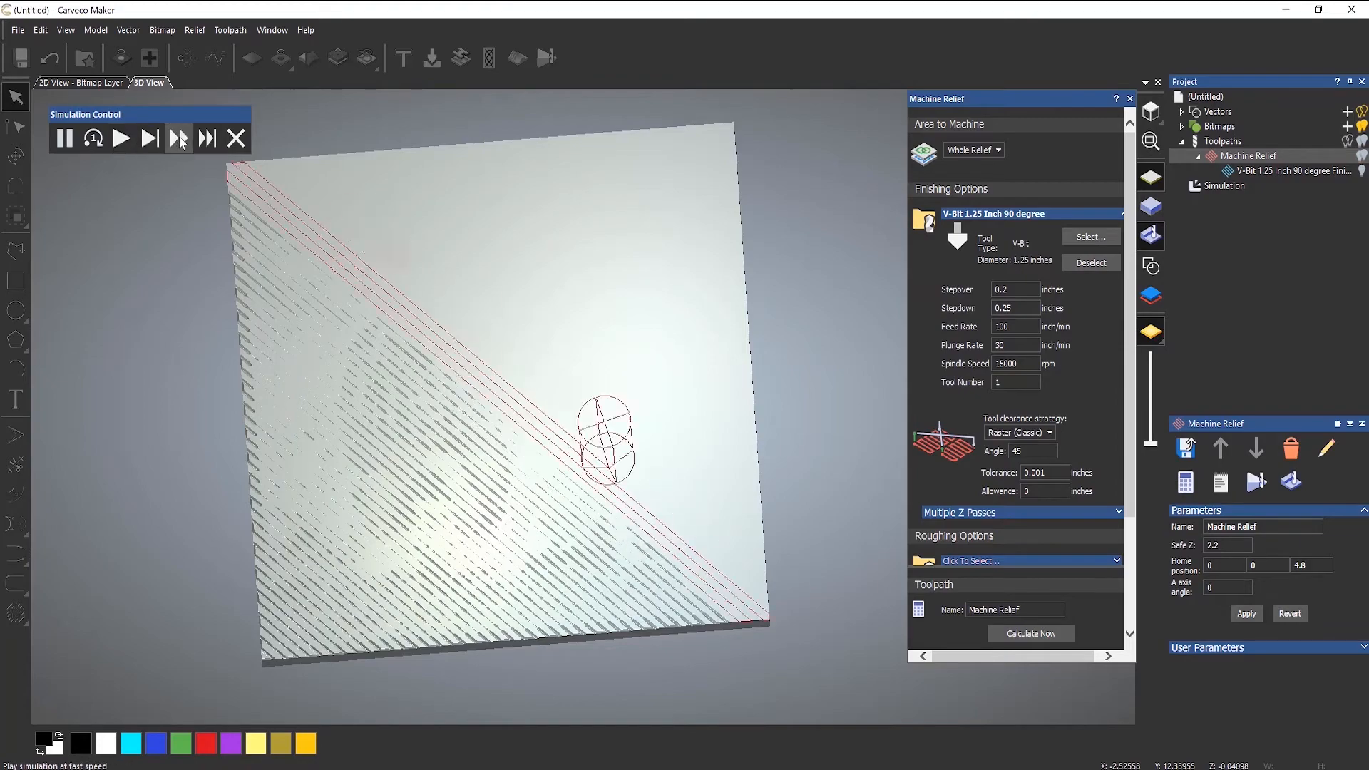
left_click(179, 139)
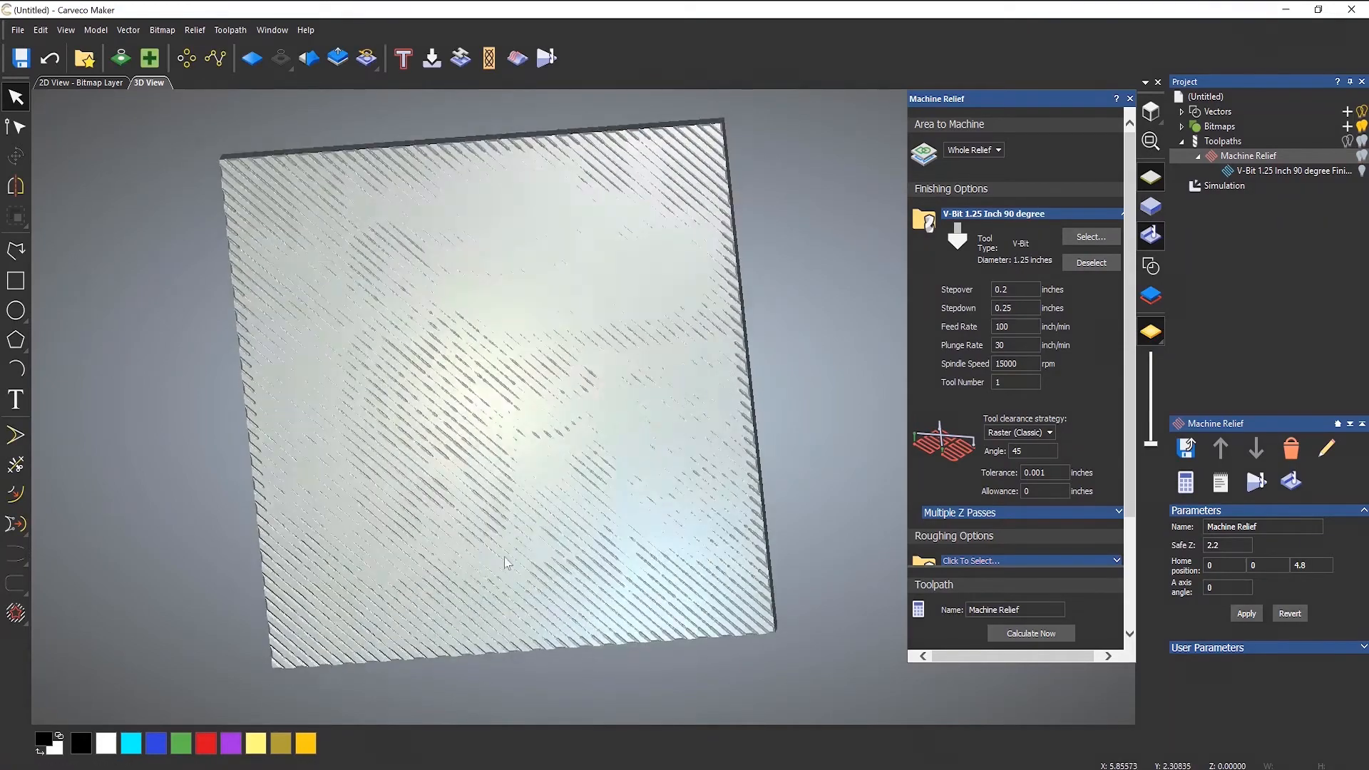
mouse_move(505, 557)
left_mouse_down()
mouse_move(589, 457)
mouse_move(583, 410)
mouse_move(578, 467)
mouse_move(540, 457)
mouse_move(539, 470)
left_mouse_up()
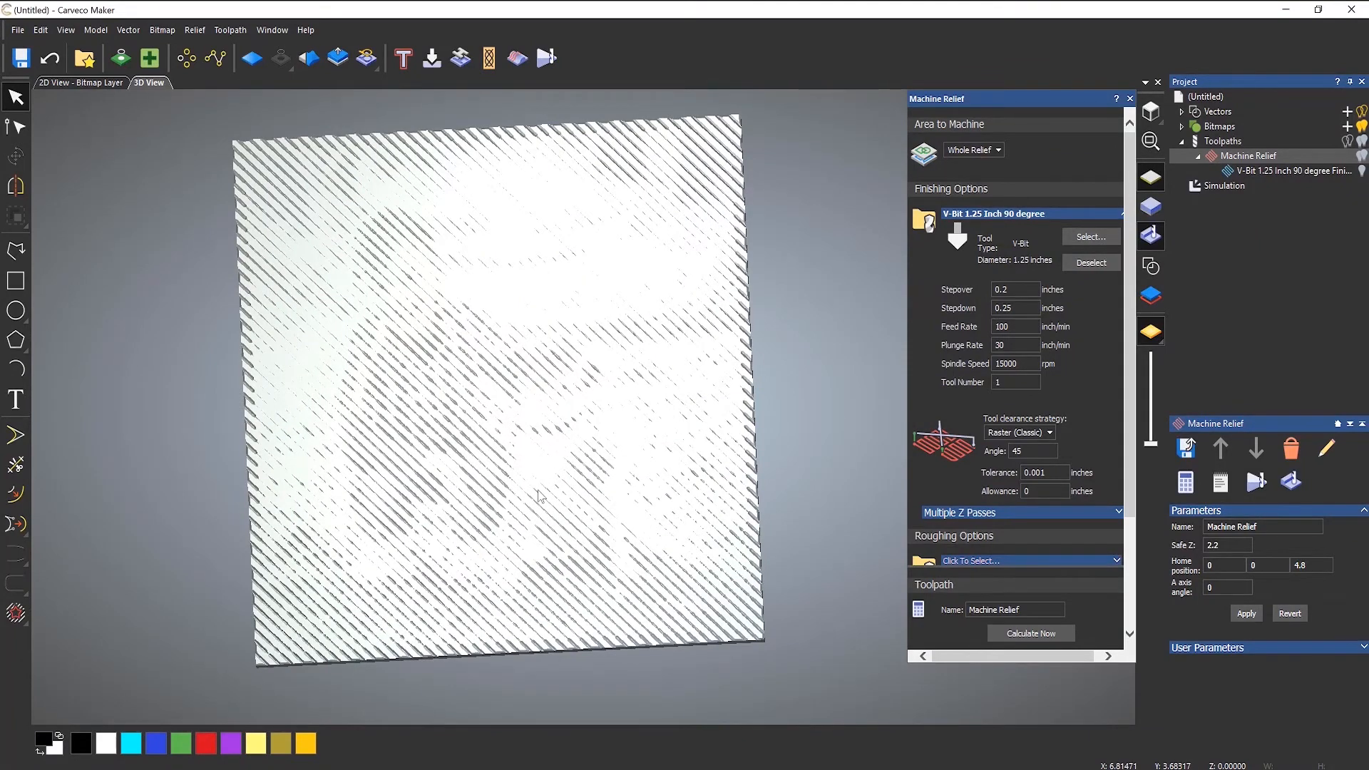
Step: Reduce the finishing V-bit's stepover to 0.1 inches and recalculate the toolpath
left_click(1005, 289)
left_click(1031, 633)
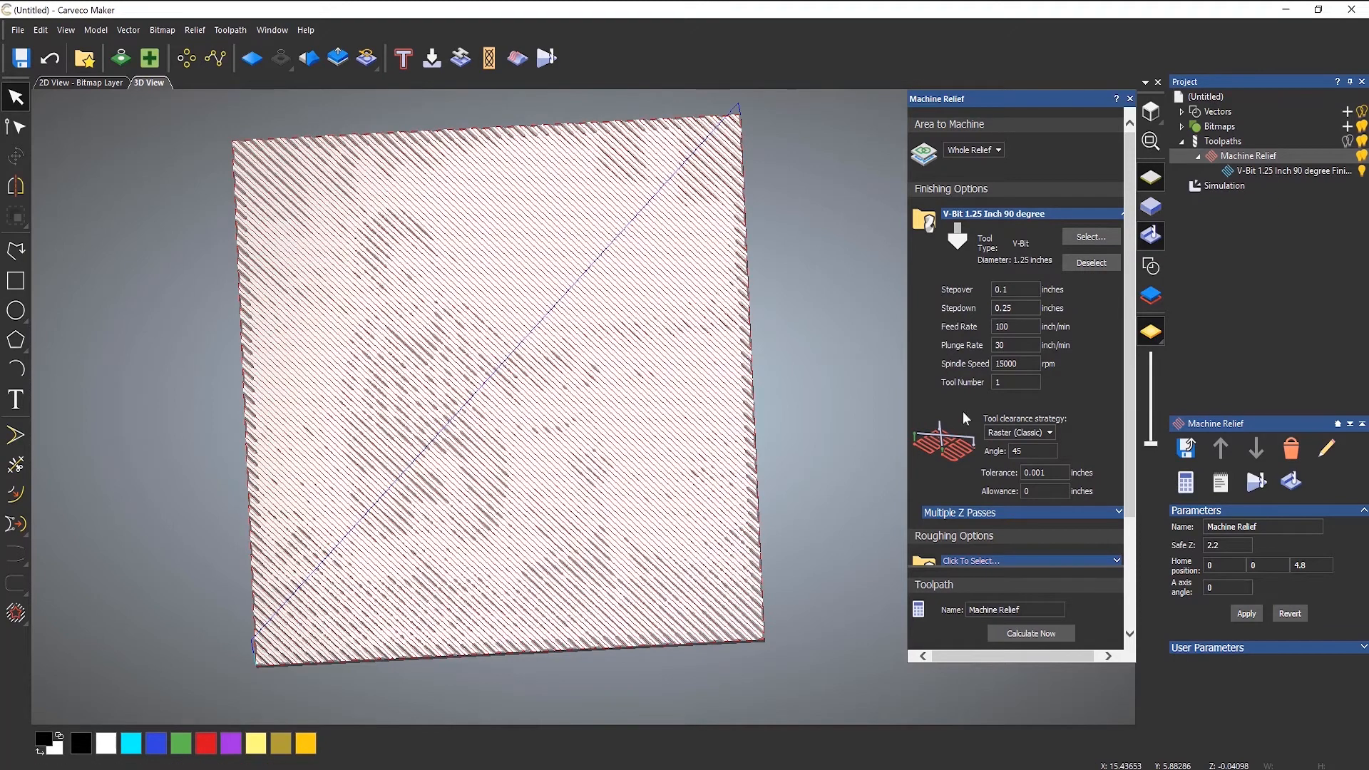
Step: Reset the simulation, simulate all toolpaths and examine the carved portrait
right_click(1229, 186)
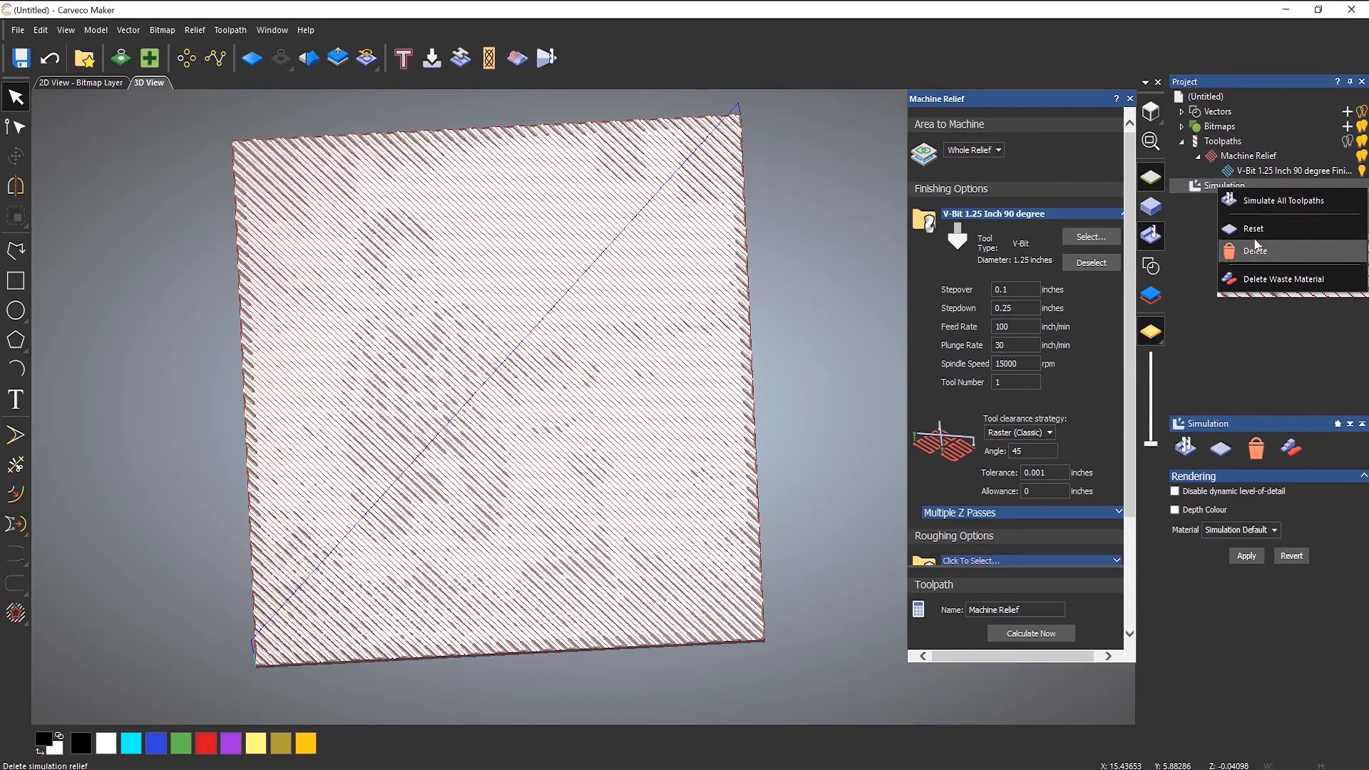
left_click(1256, 231)
right_click(1235, 186)
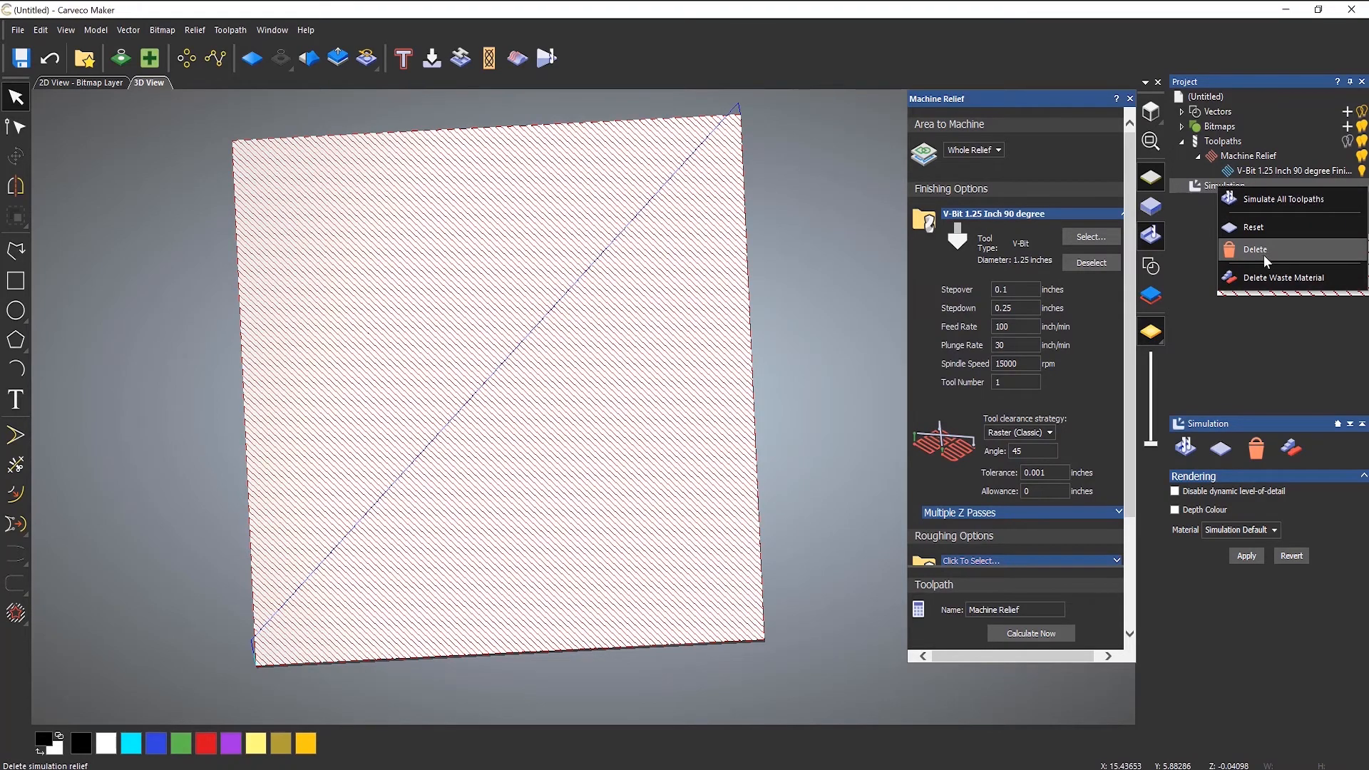
left_click(1262, 203)
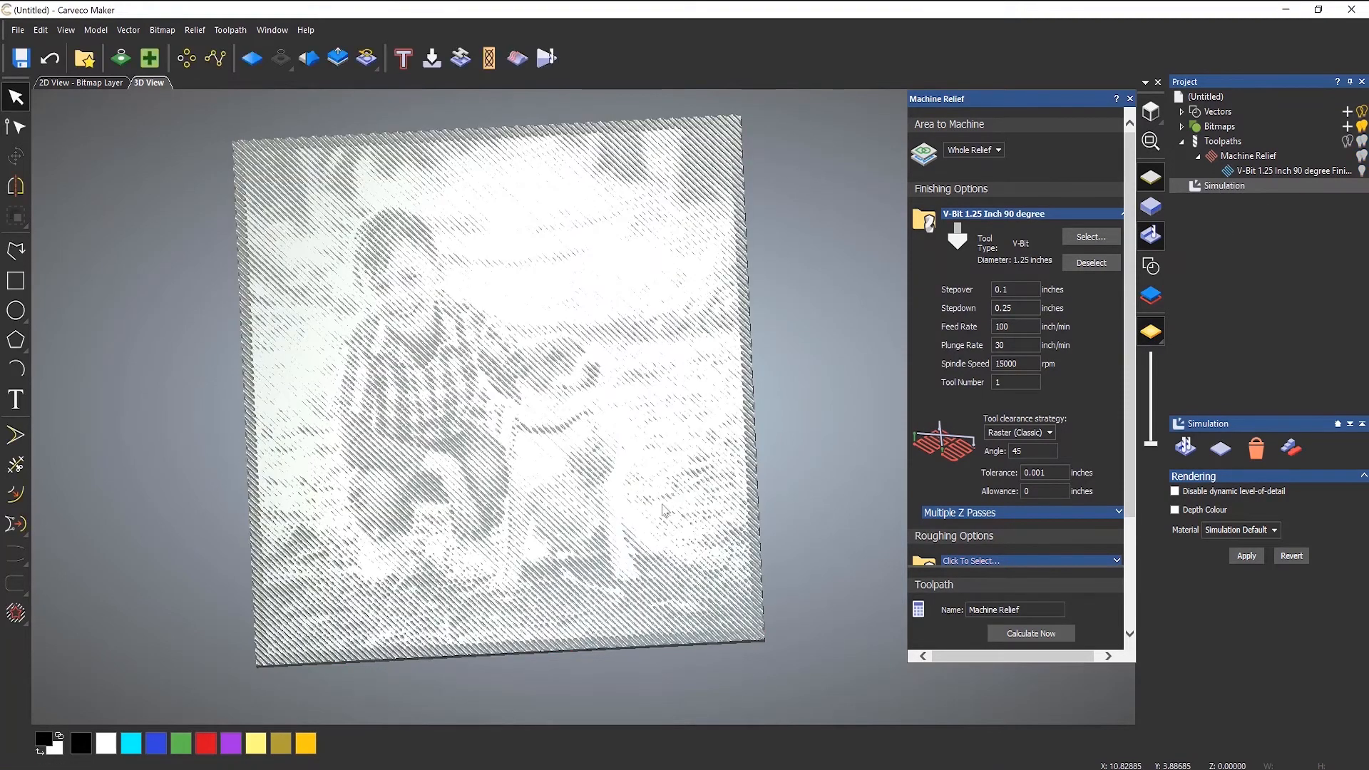
left_click_drag(584, 465, 611, 429)
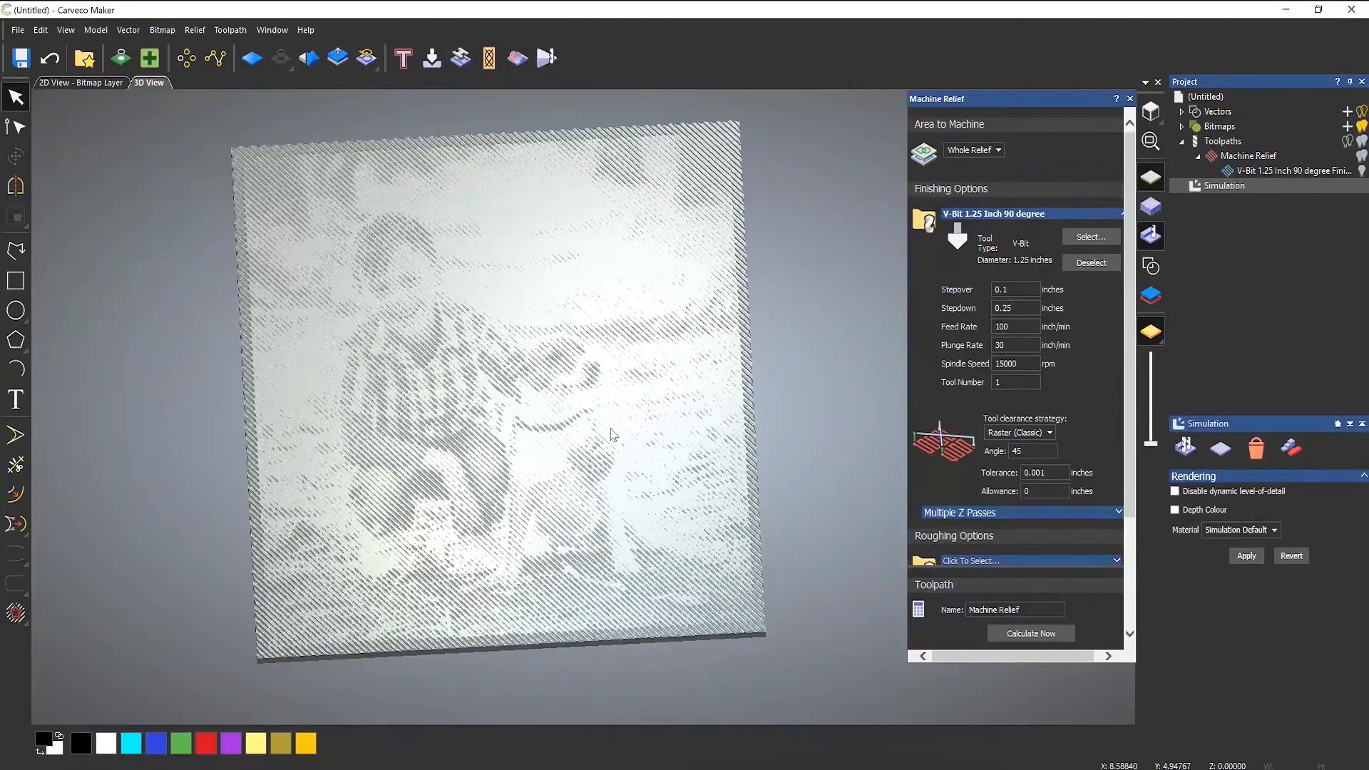
Step: Set the finishing V-bit's stepover to 0.09 inches and recalculate the Machine Relief toolpath
left_click_drag(646, 378, 614, 426)
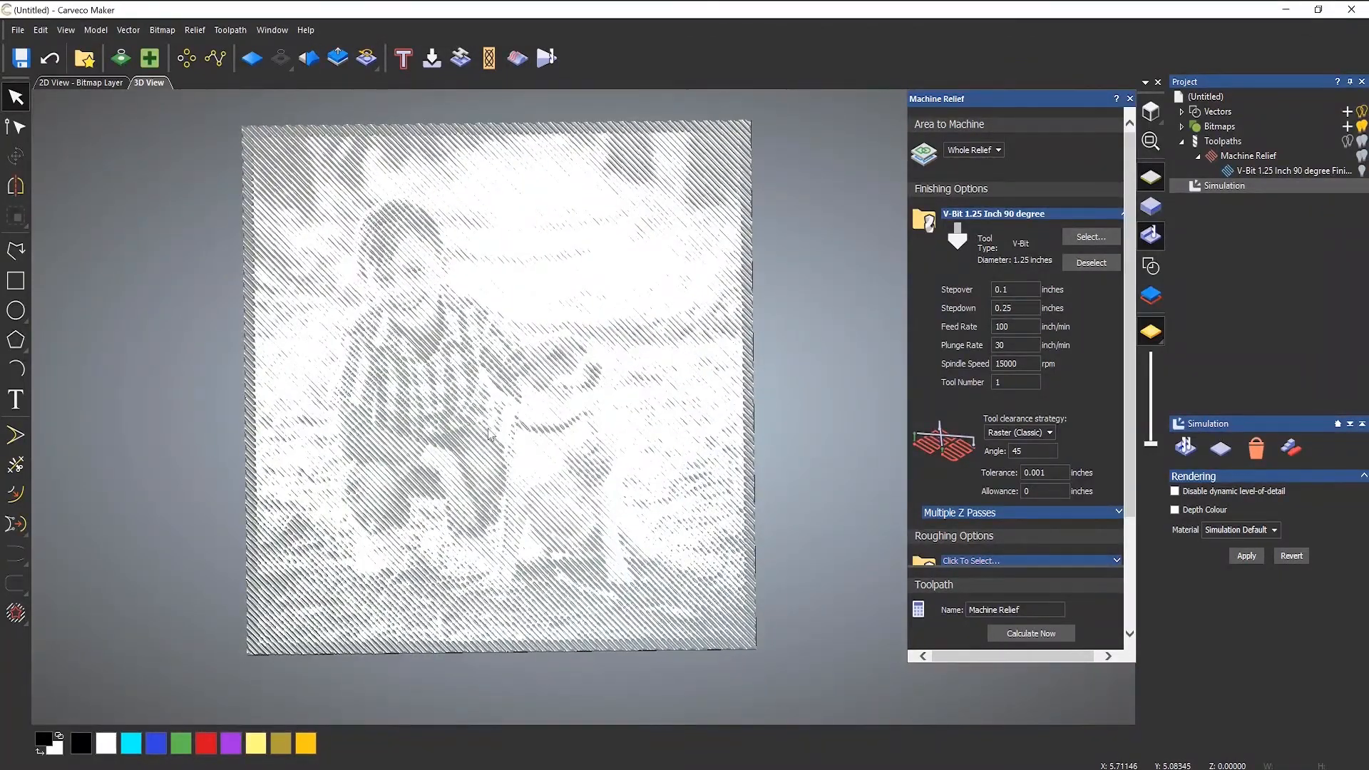
scroll(533, 472, "down", 5)
scroll(563, 444, "up", 2)
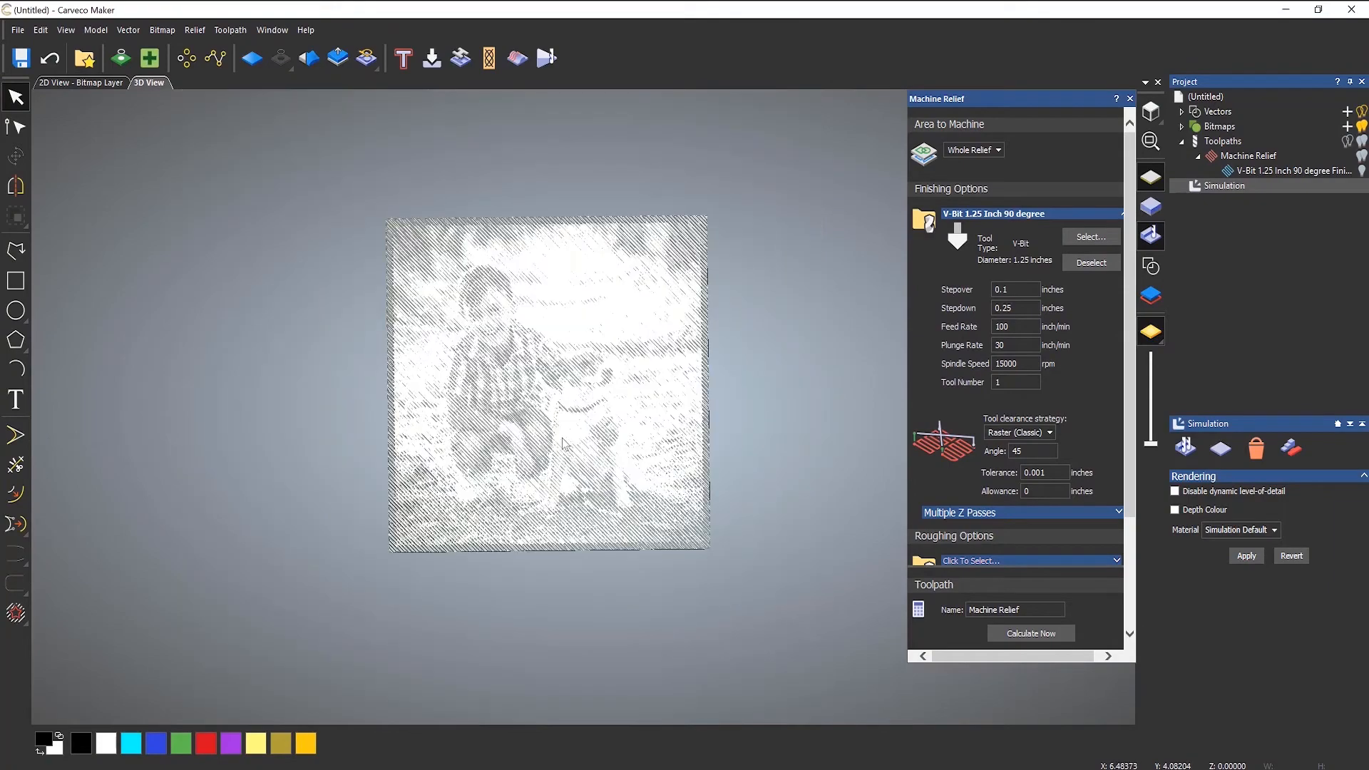
left_click_drag(563, 443, 603, 456)
scroll(557, 386, "up", 2)
scroll(558, 385, "up", 2)
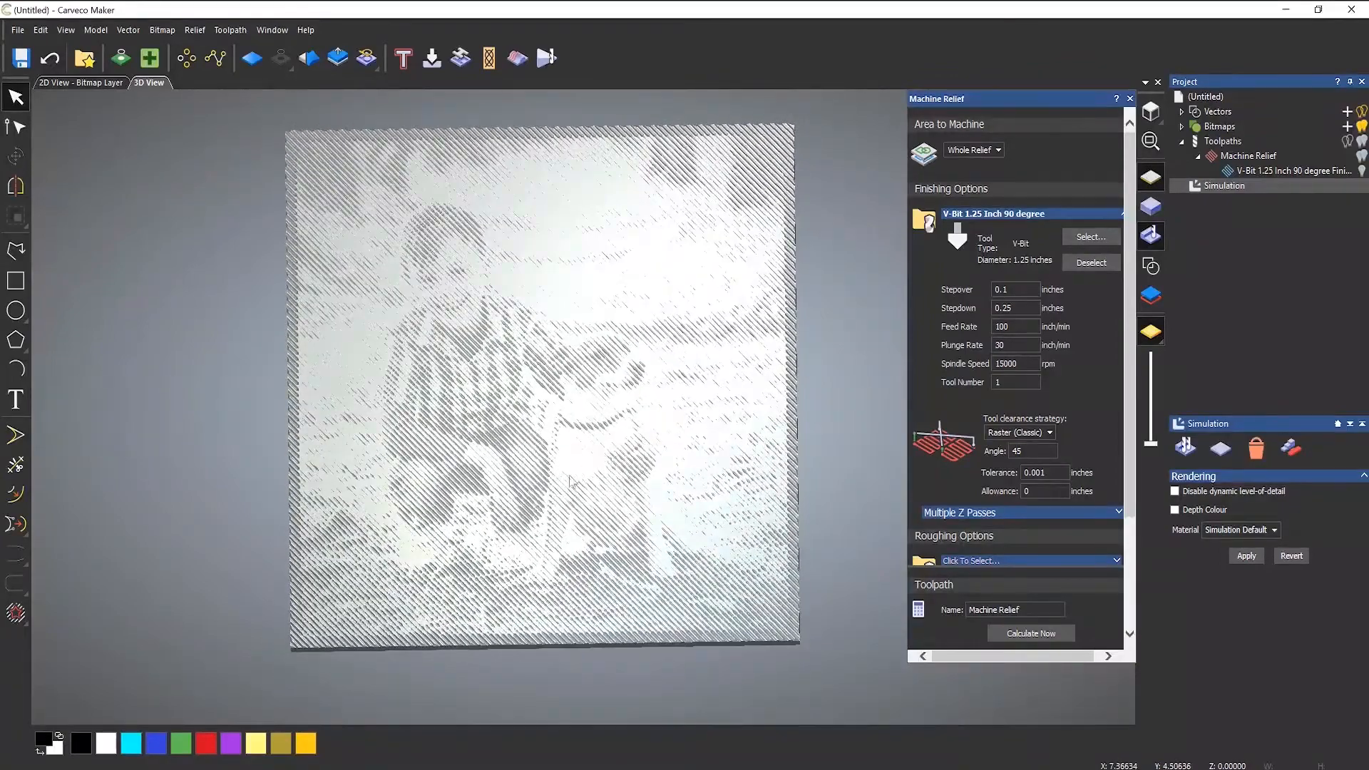
double_click(1015, 290)
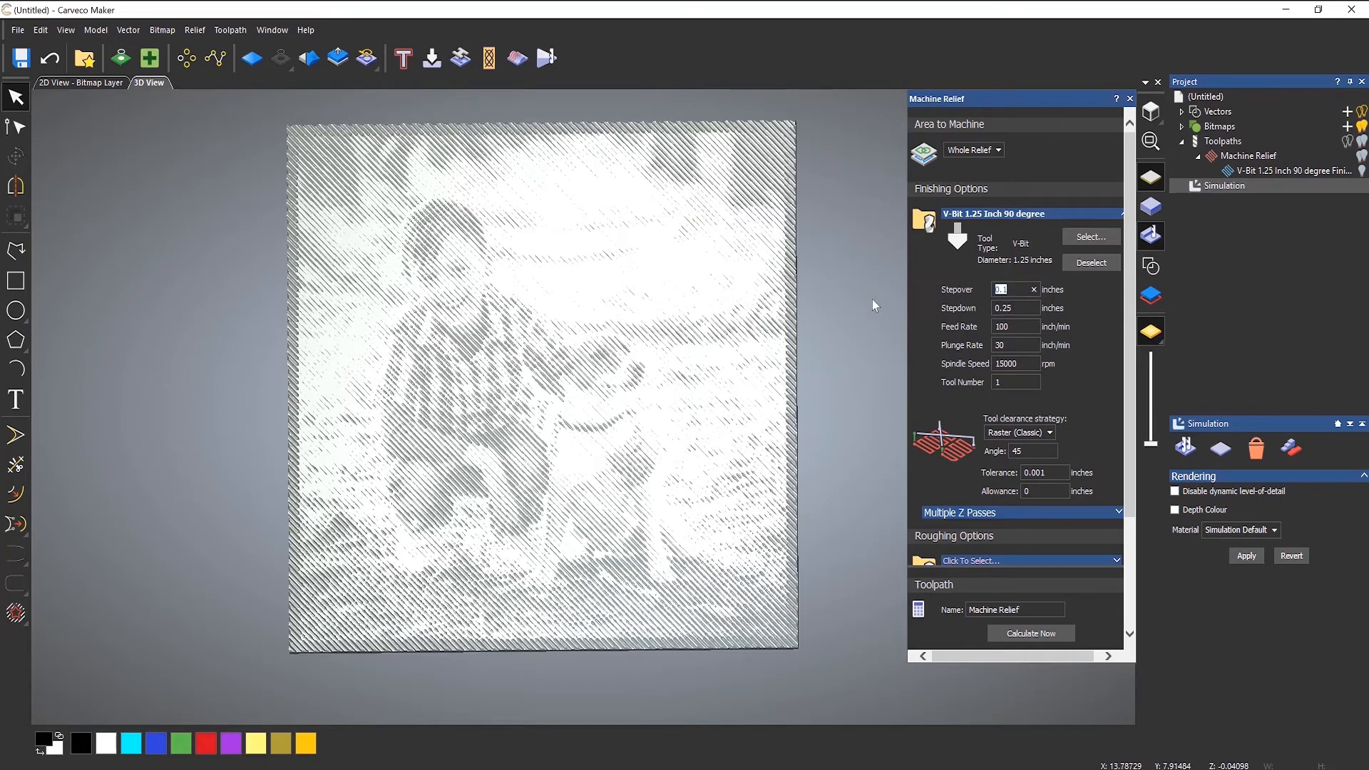
type("0.09")
left_click(1032, 632)
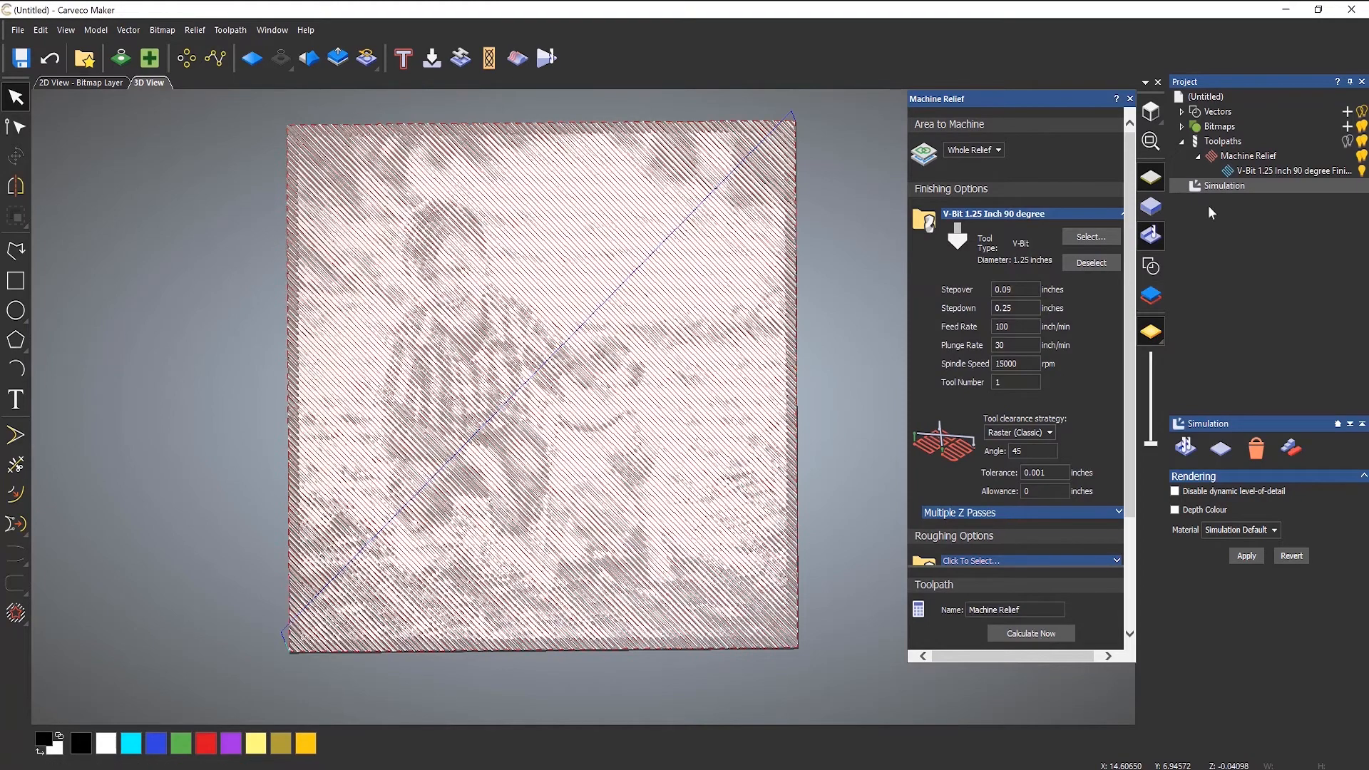
Step: Reset the simulation, simulate all toolpaths with the 0.09 inch stepover and inspect the carving from several angles
right_click(1220, 189)
left_click(1255, 236)
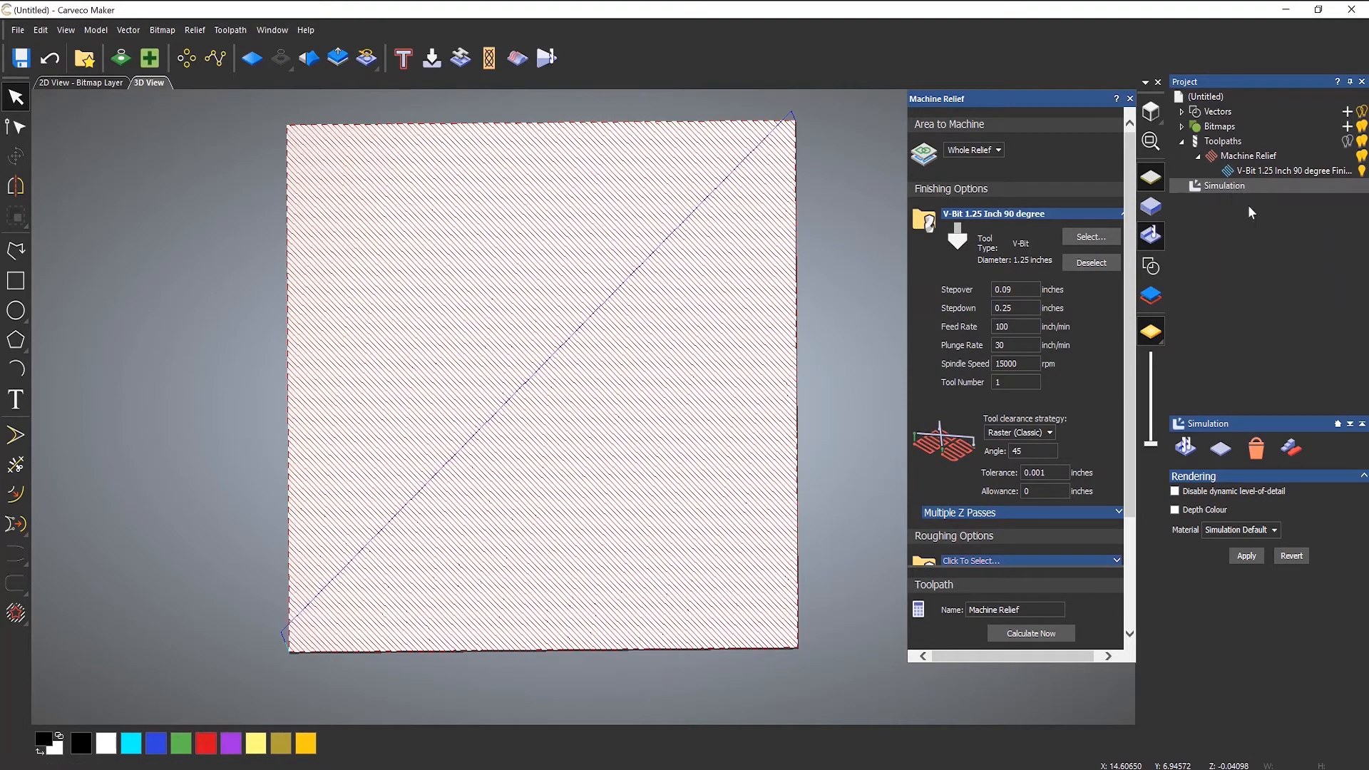
right_click(1229, 184)
left_click(1244, 199)
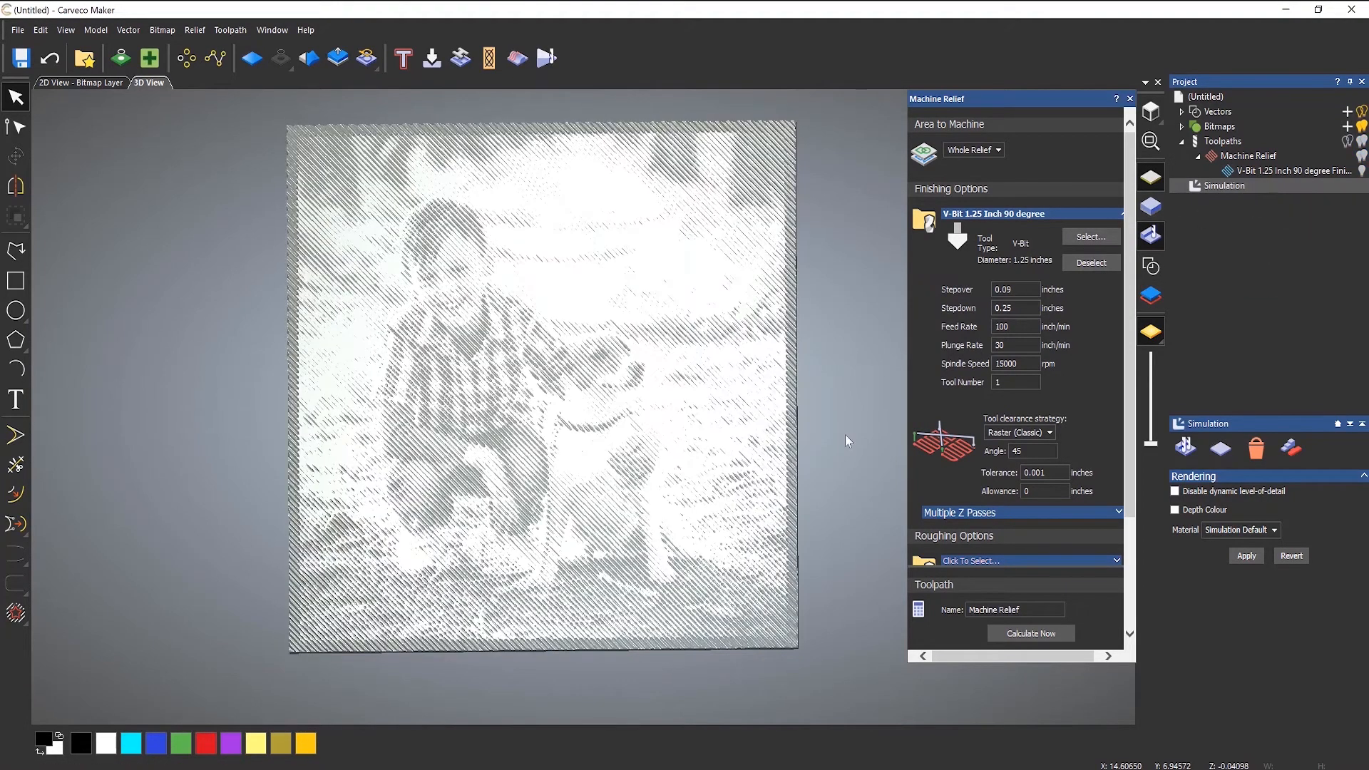
left_click_drag(674, 492, 378, 397)
left_click_drag(797, 392, 808, 401)
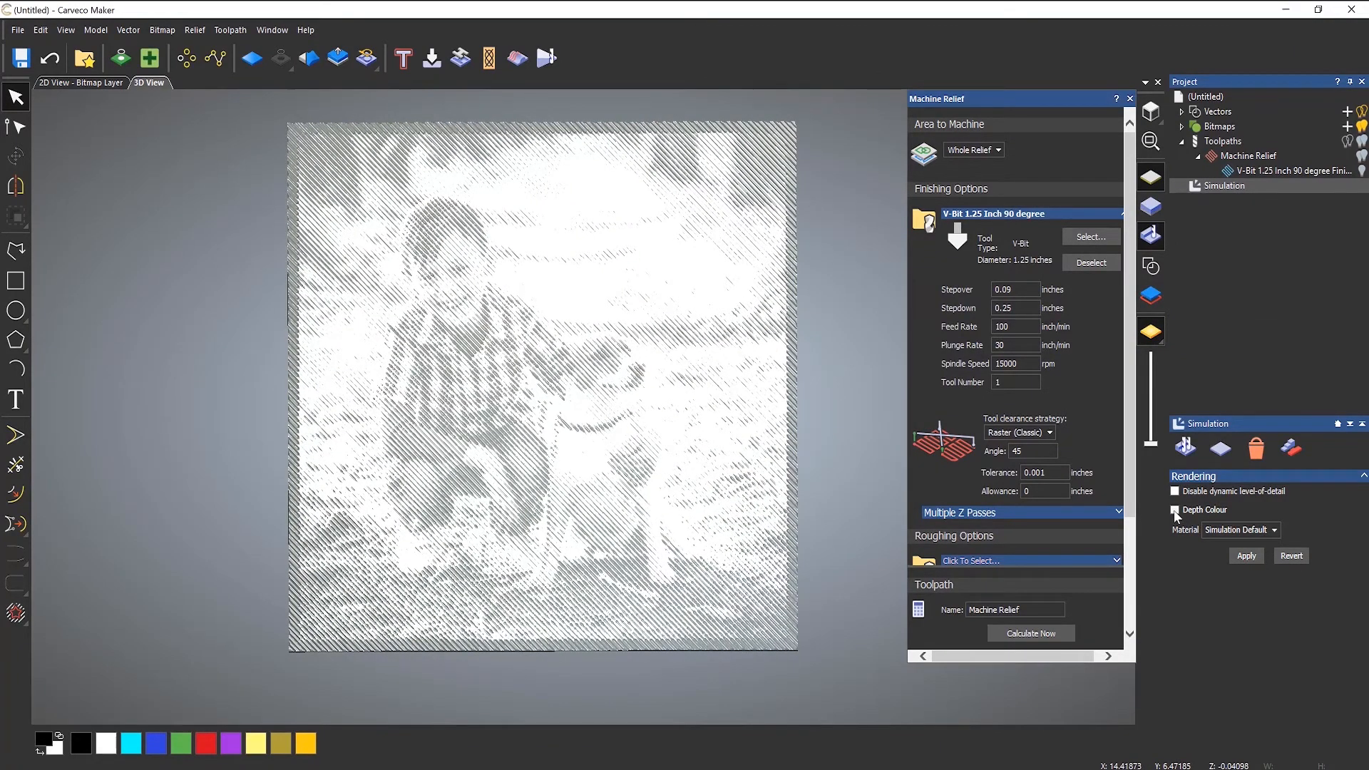
Step: Enable Depth Colour rendering, apply it to the simulation and check the portrait near and far
left_click(1244, 556)
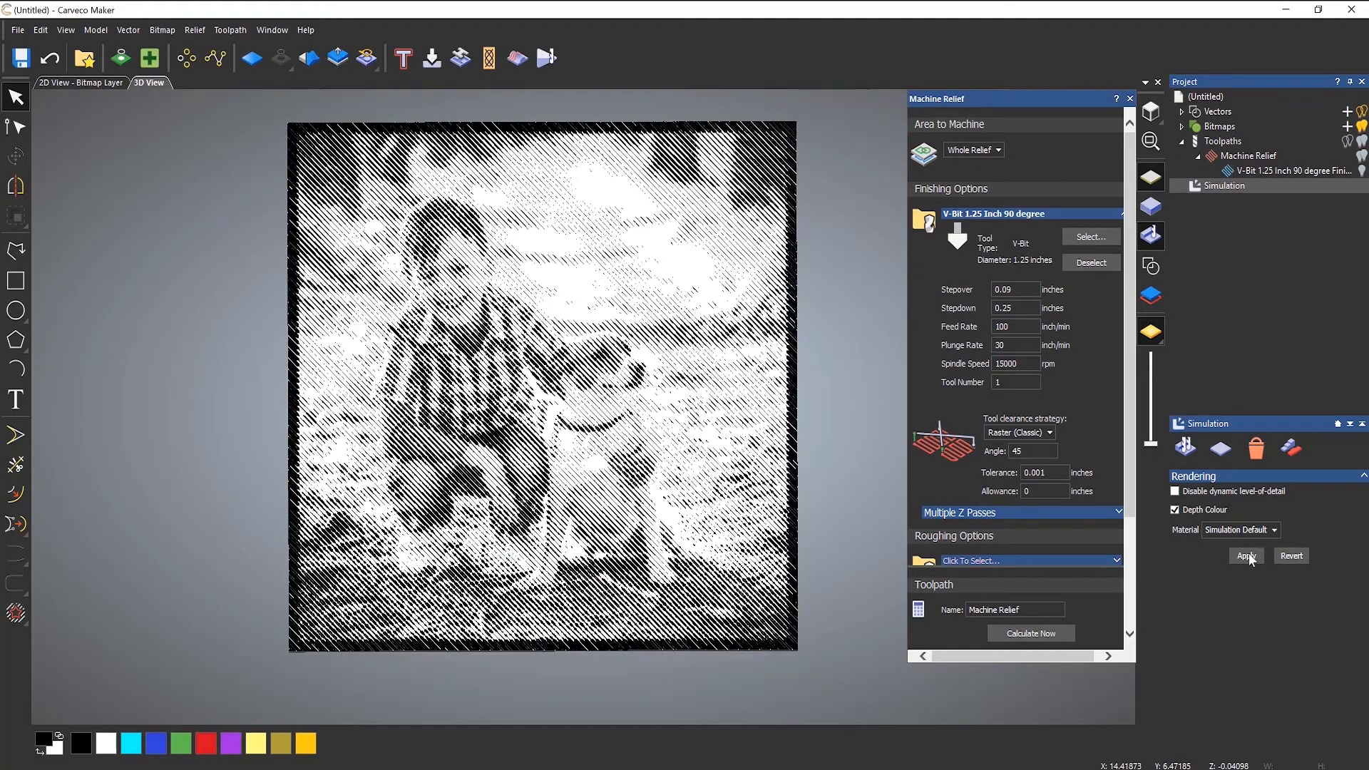
scroll(603, 426, "down", 3)
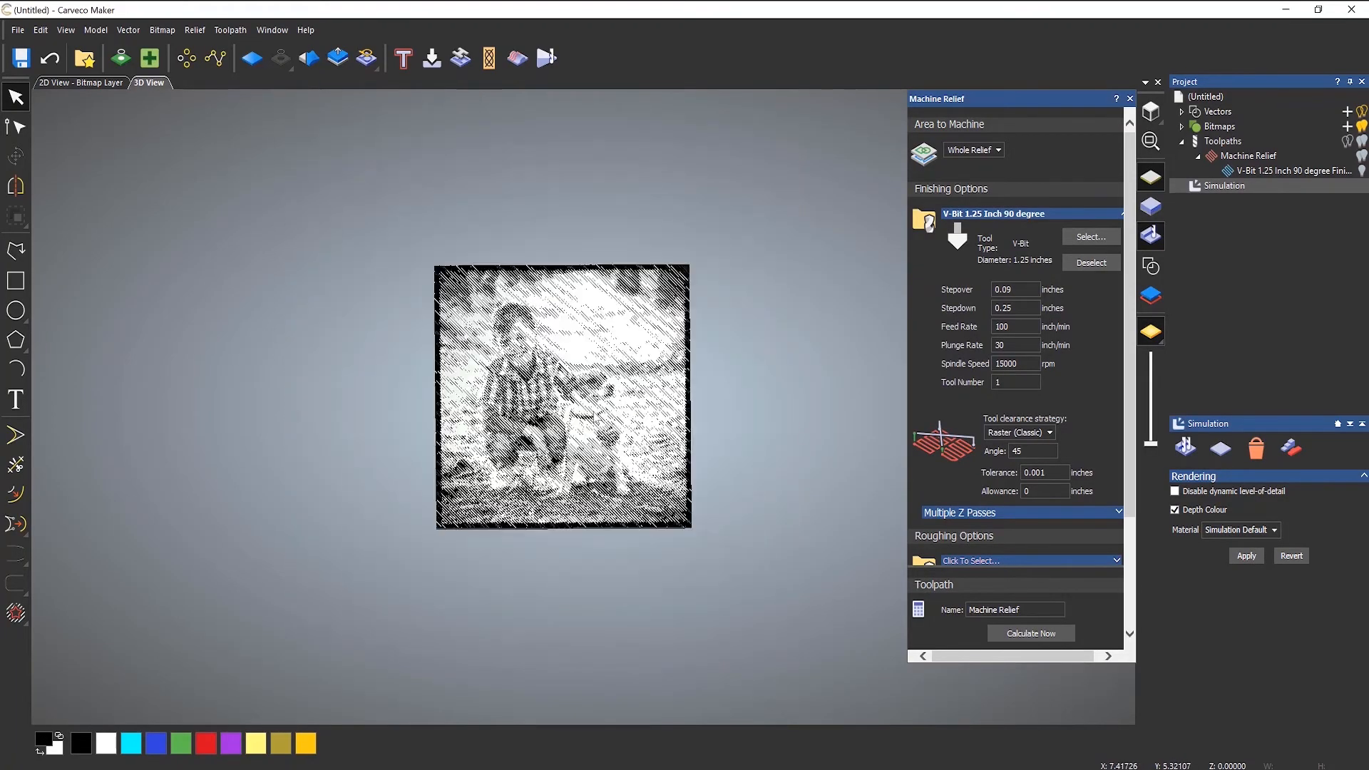
scroll(600, 457, "up", 4)
mouse_move(600, 457)
left_mouse_down()
mouse_move(586, 388)
mouse_move(560, 545)
mouse_move(603, 436)
left_mouse_up()
scroll(586, 387, "down", 2)
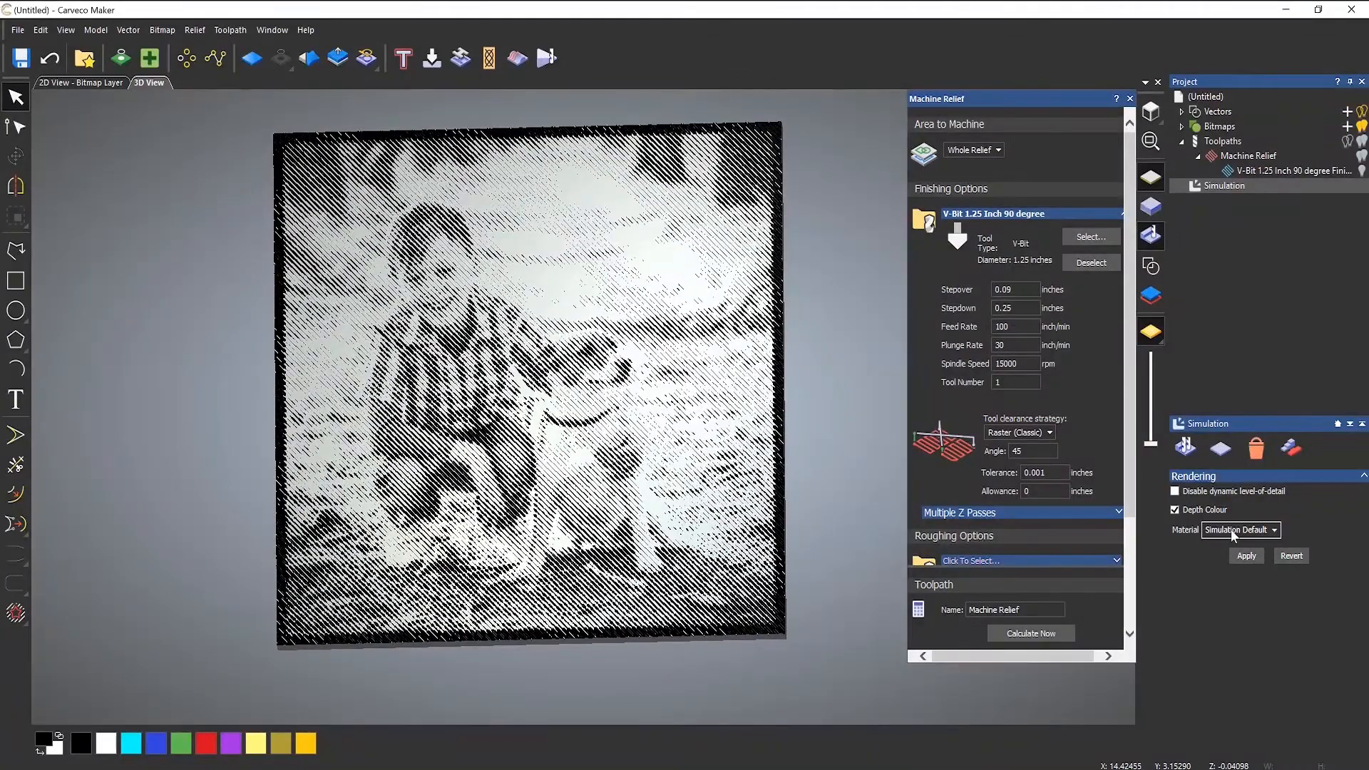
Step: Render the simulated carving in the 24ct Polished Gold material and view it at an angle
left_click(1233, 535)
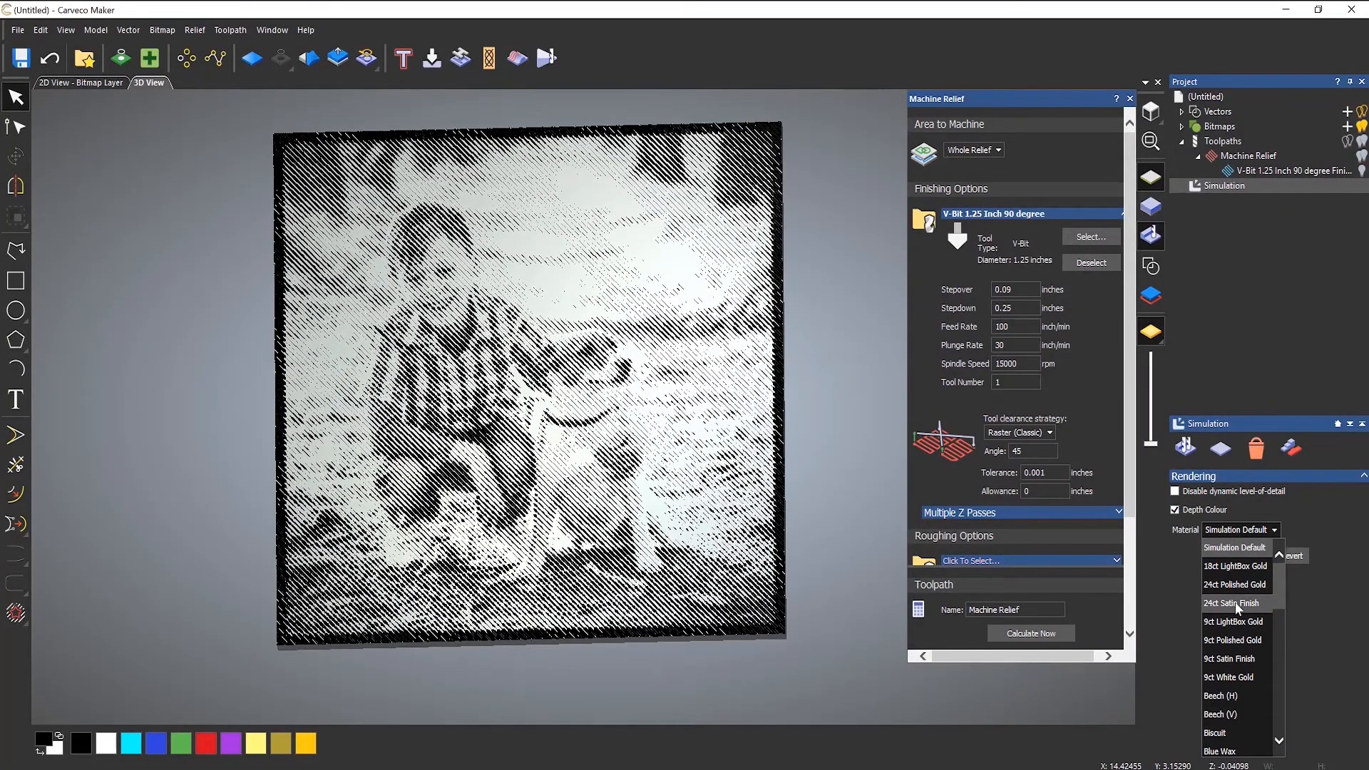
left_click(1238, 584)
left_click(1246, 555)
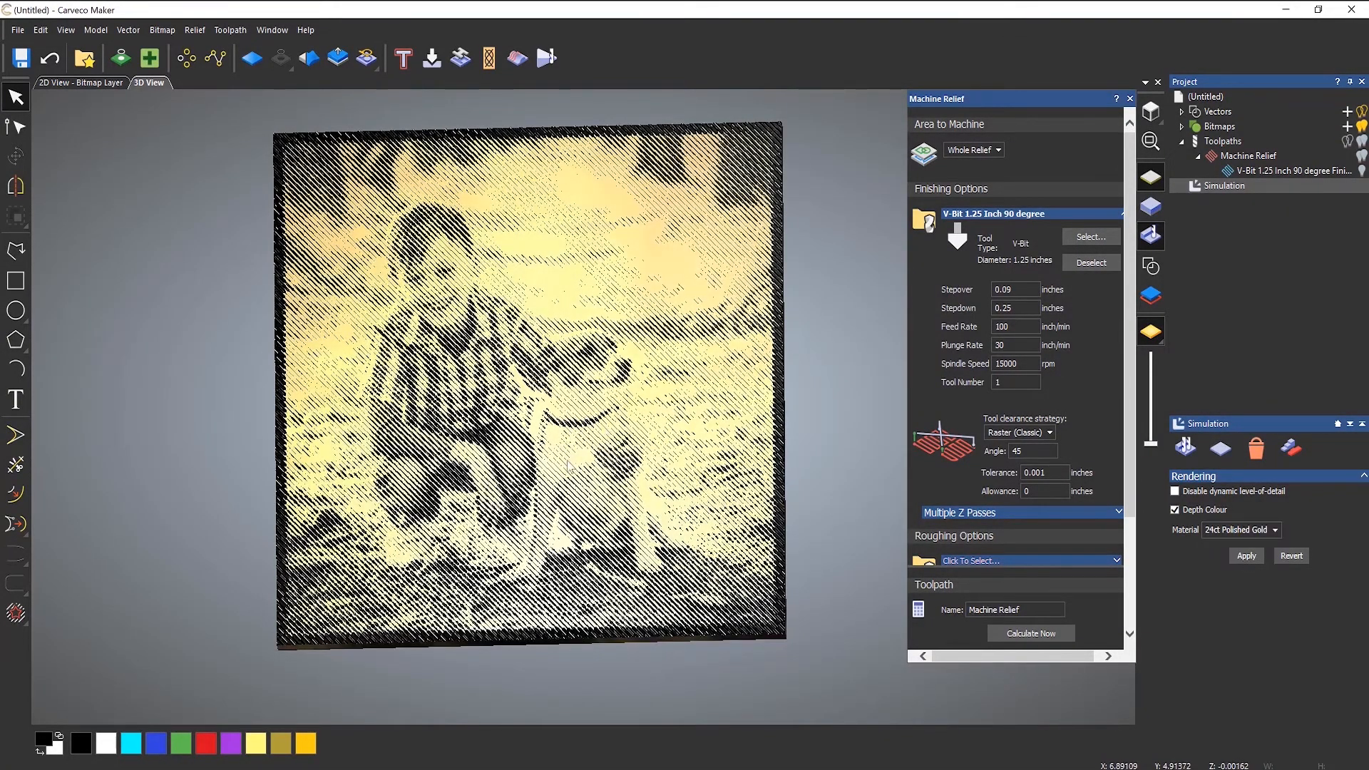
left_click_drag(674, 289, 631, 339)
Step: Change the simulation's material to Beech (H) and apply it
left_click(1238, 529)
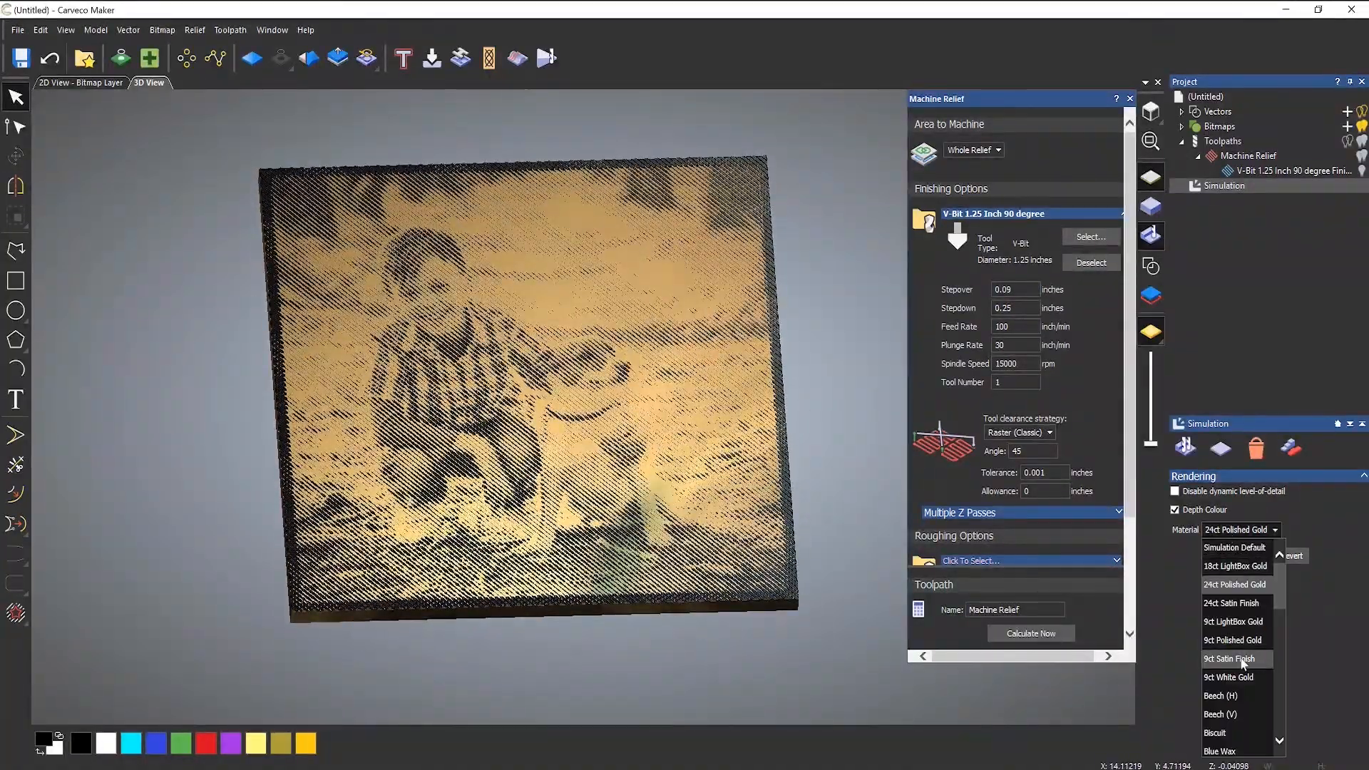
left_click(1227, 629)
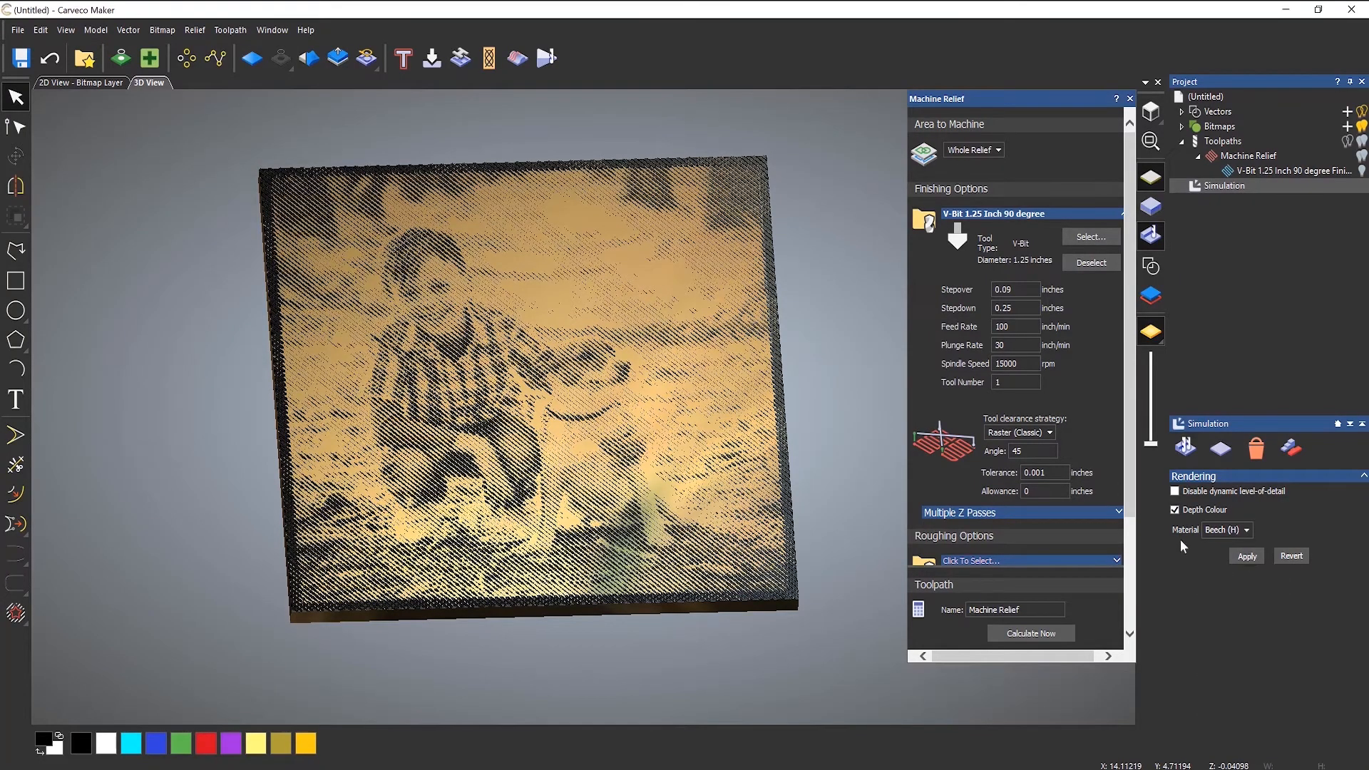
left_click_drag(502, 414, 452, 439)
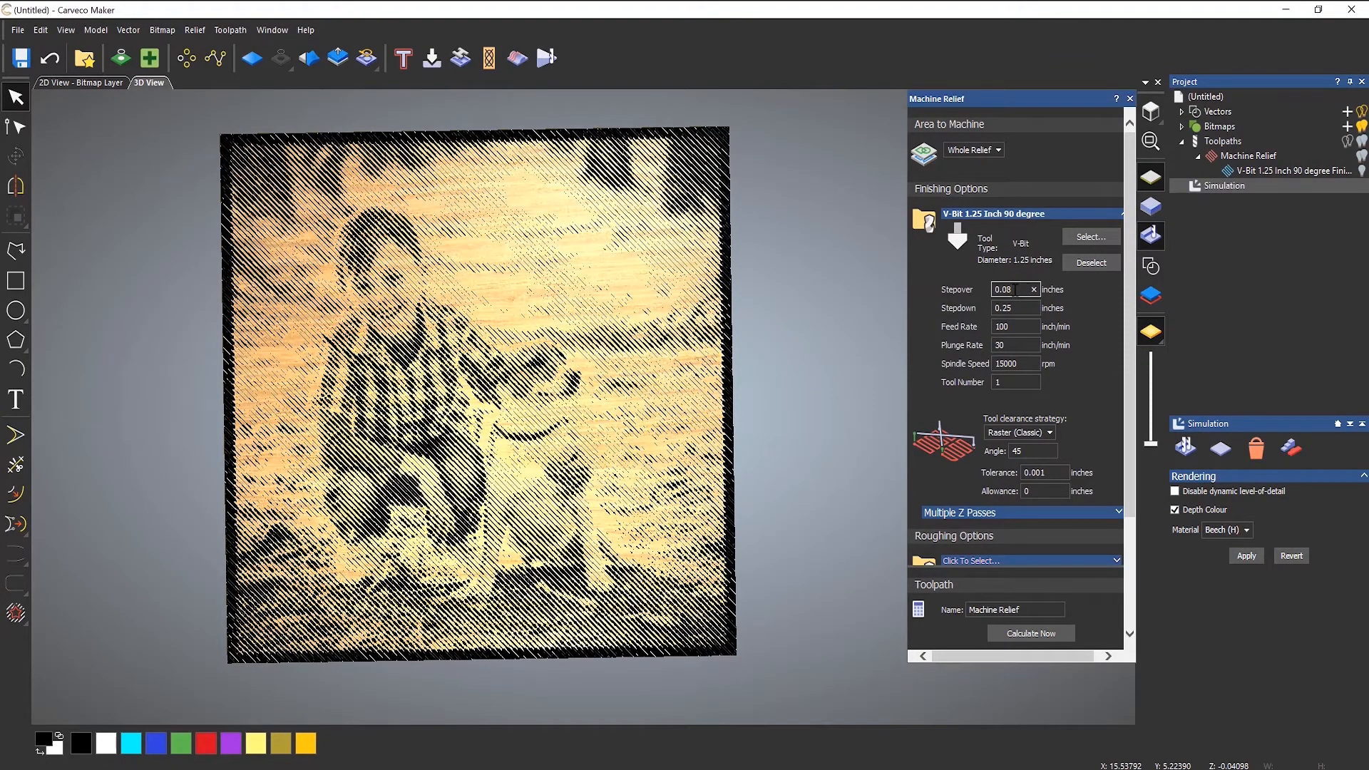
Step: Recalculate the Machine Relief toolpath with a 0.08 inch stepover and simulate all toolpaths on a reset simulation
left_click(1017, 289)
left_click(1027, 639)
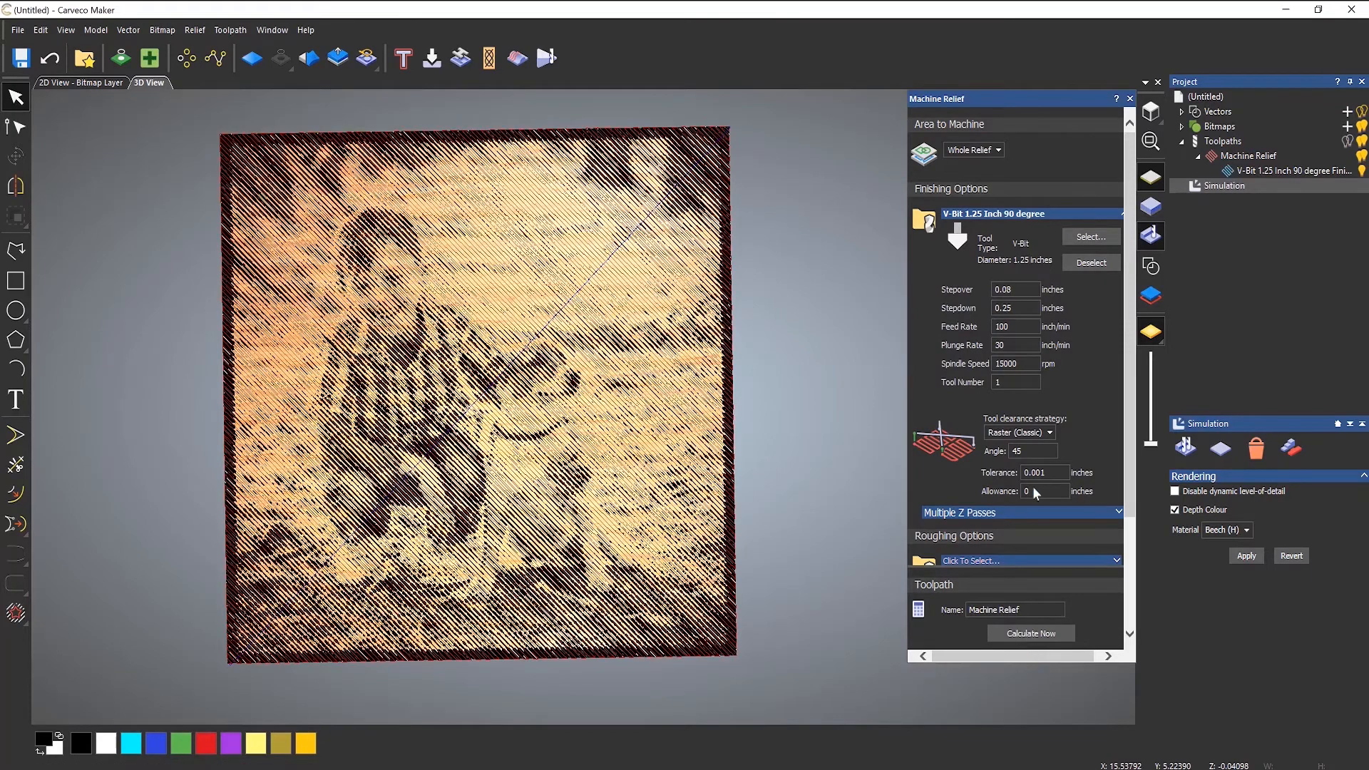
right_click(1220, 186)
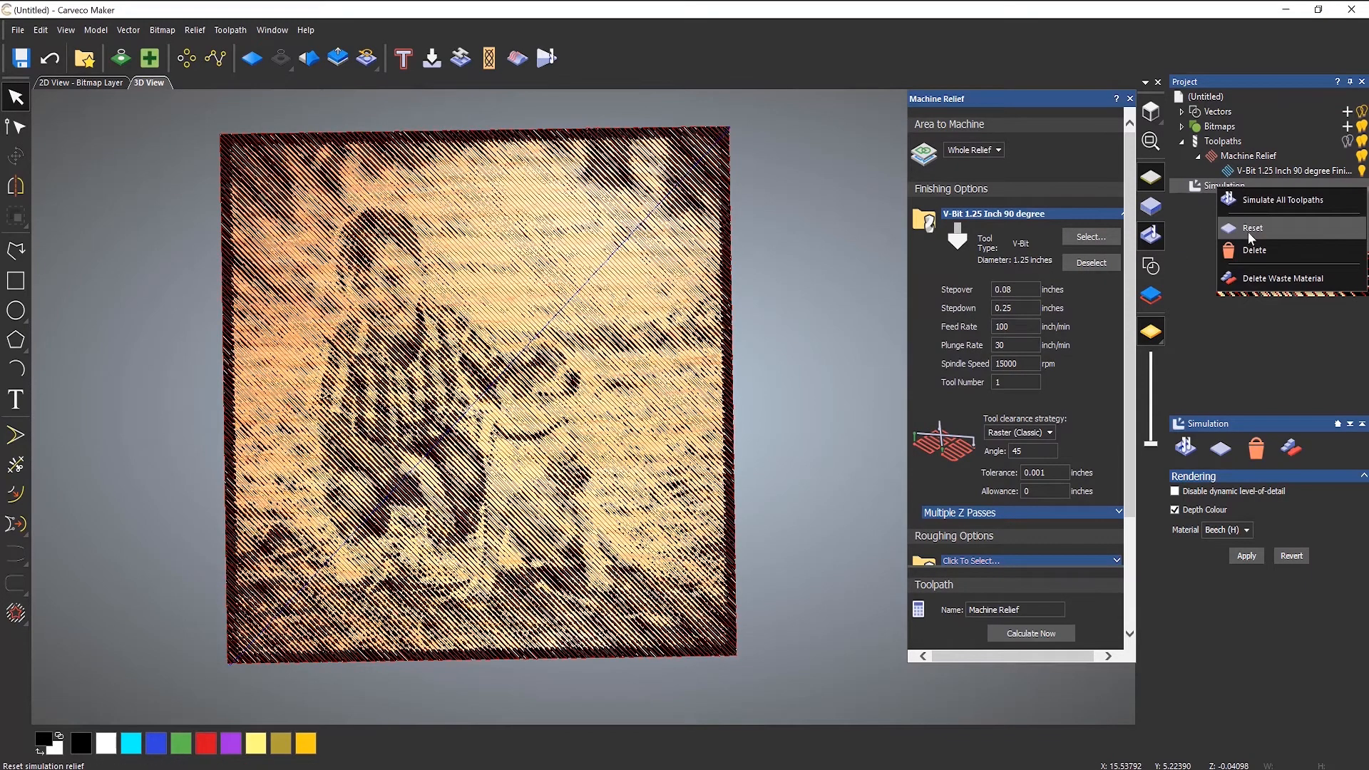
left_click(1248, 233)
right_click(1221, 185)
left_click(1266, 201)
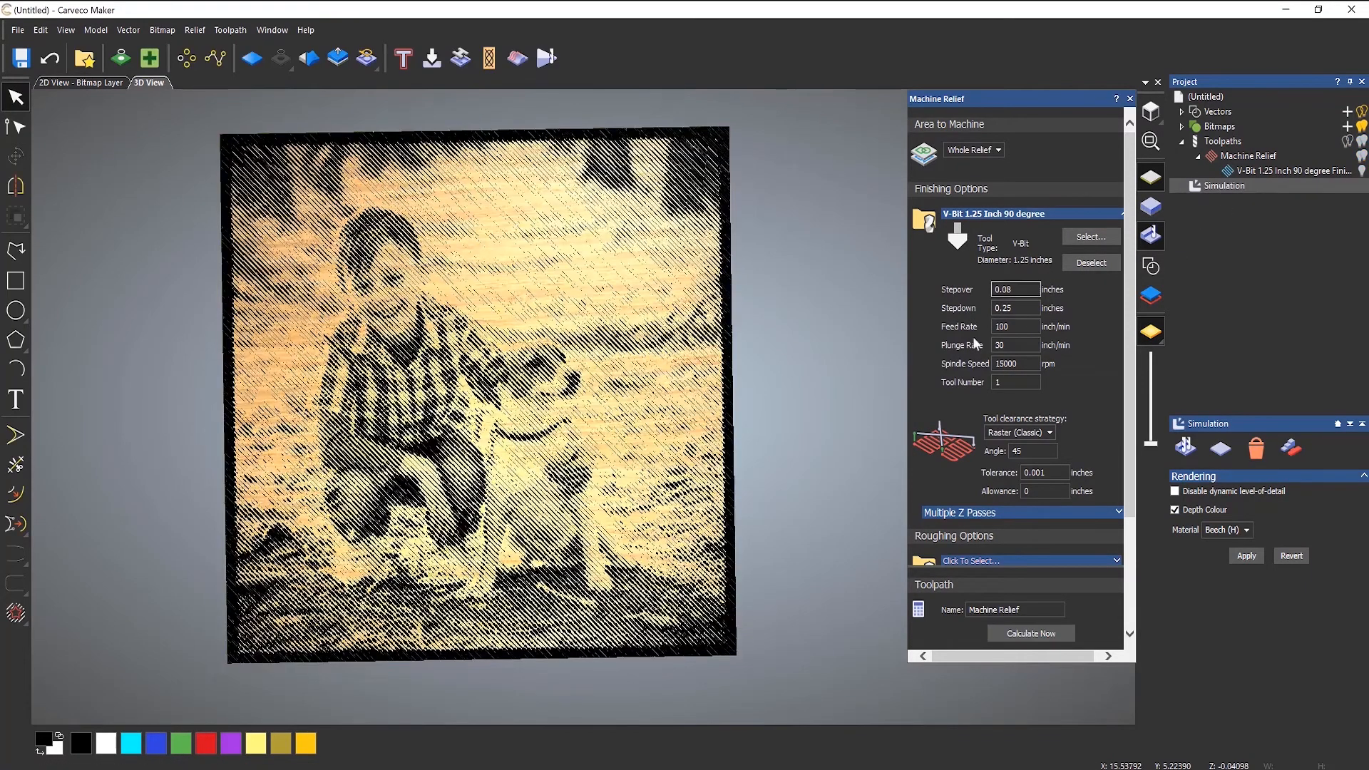
Step: Examine the beech portrait's V-carved lines up close, at an angle and from directly above
left_click_drag(673, 405, 400, 467)
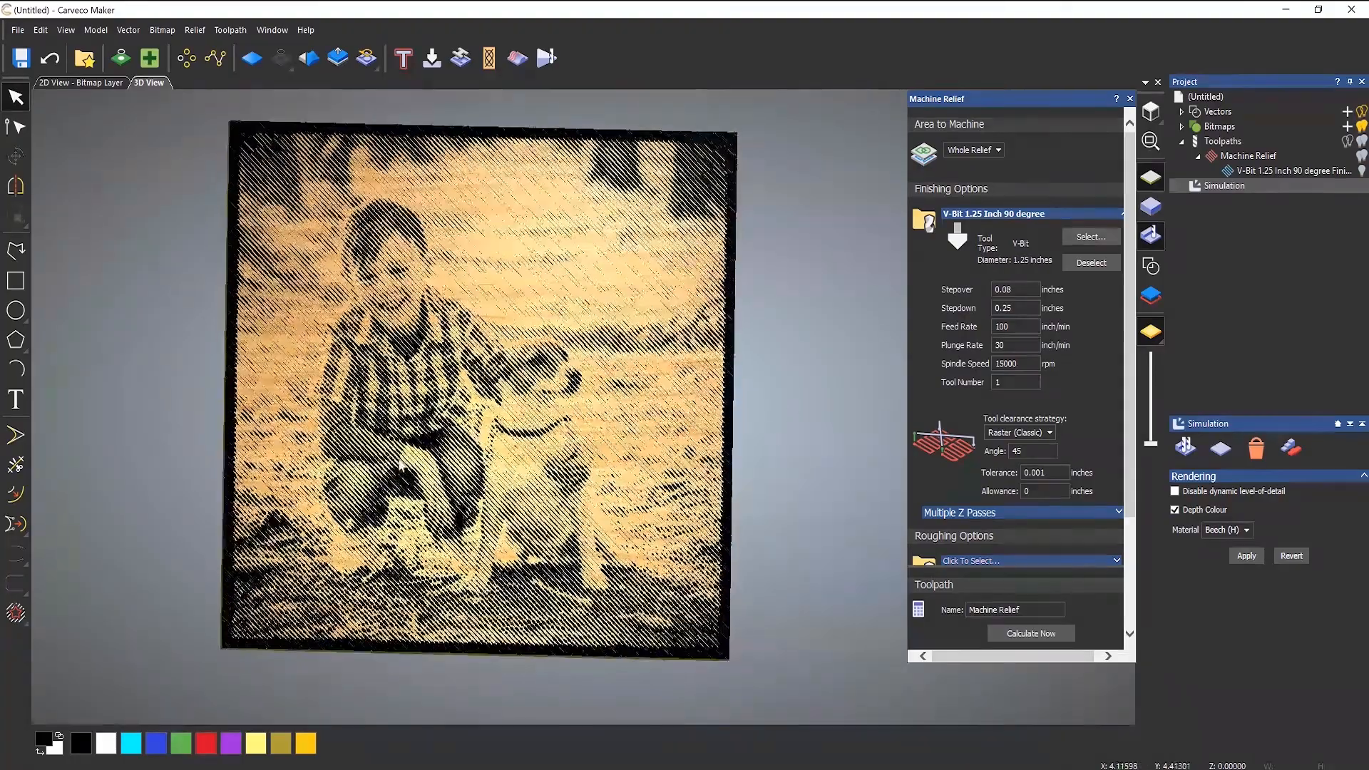
mouse_move(608, 410)
left_mouse_down()
mouse_move(635, 385)
mouse_move(604, 382)
mouse_move(579, 405)
left_mouse_up()
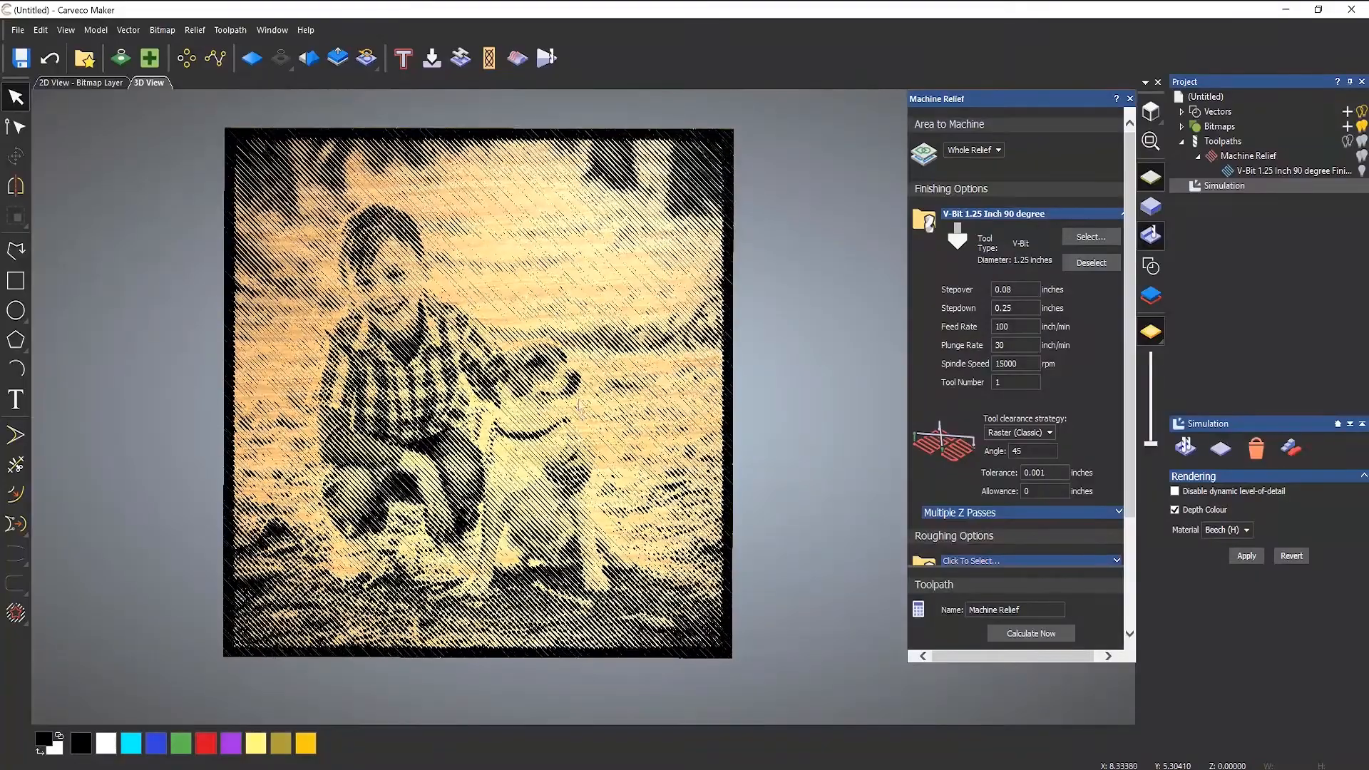
scroll(404, 317, "up", 5)
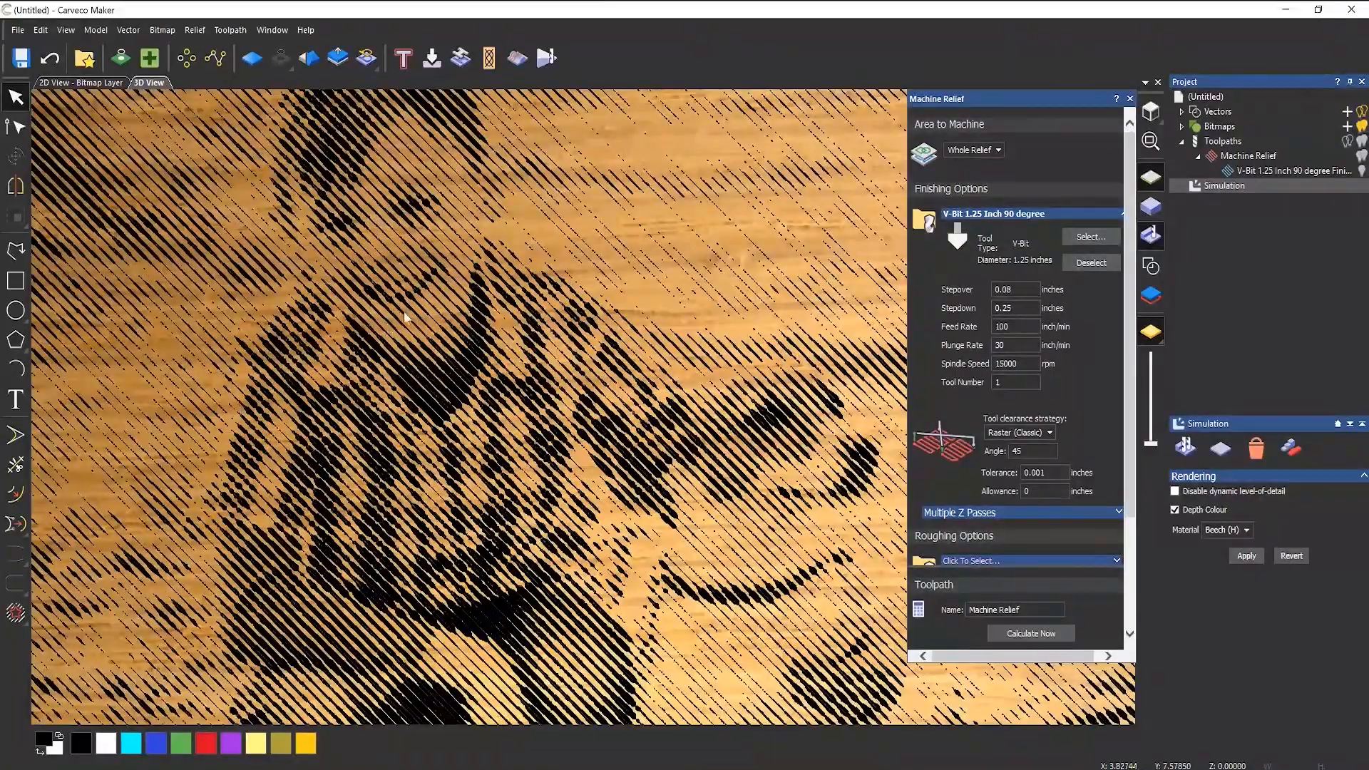
scroll(499, 453, "up", 6)
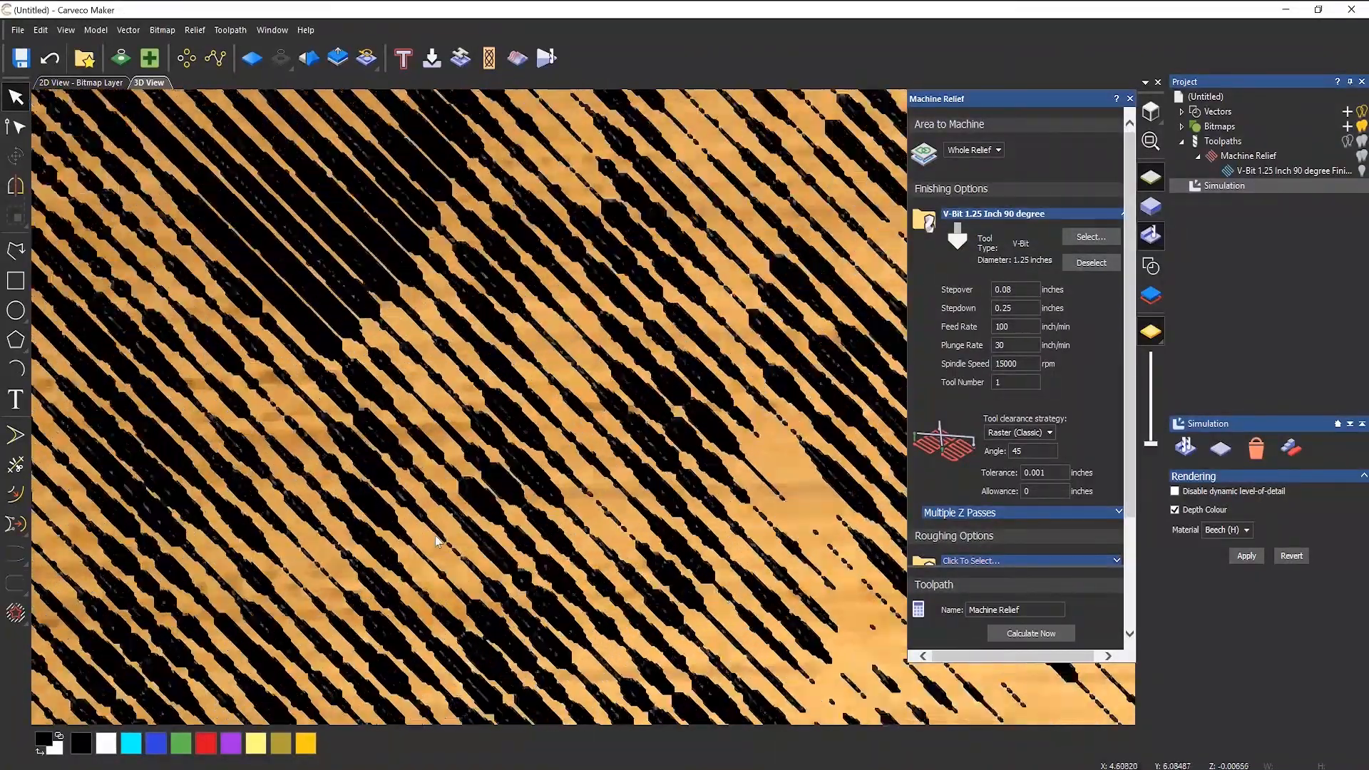
scroll(274, 412, "up", 3)
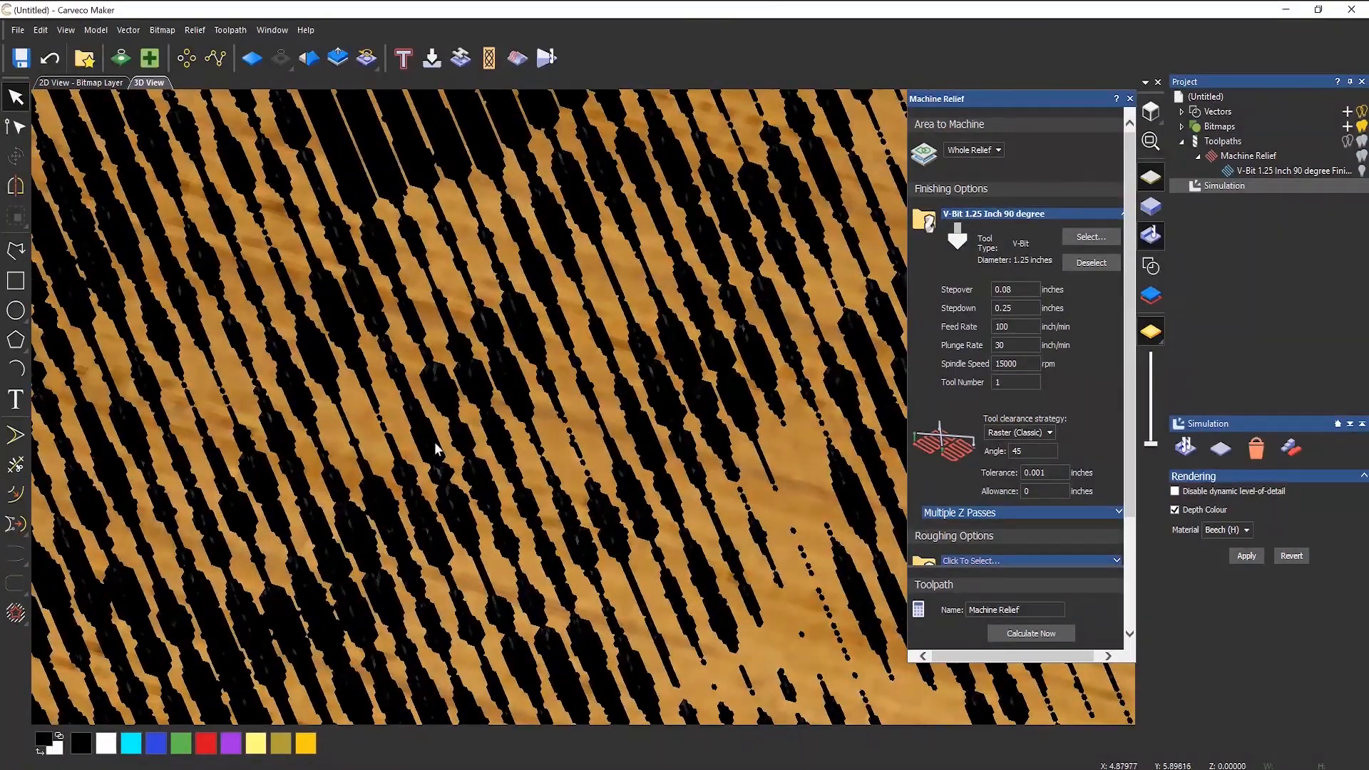
scroll(376, 413, "down", 5)
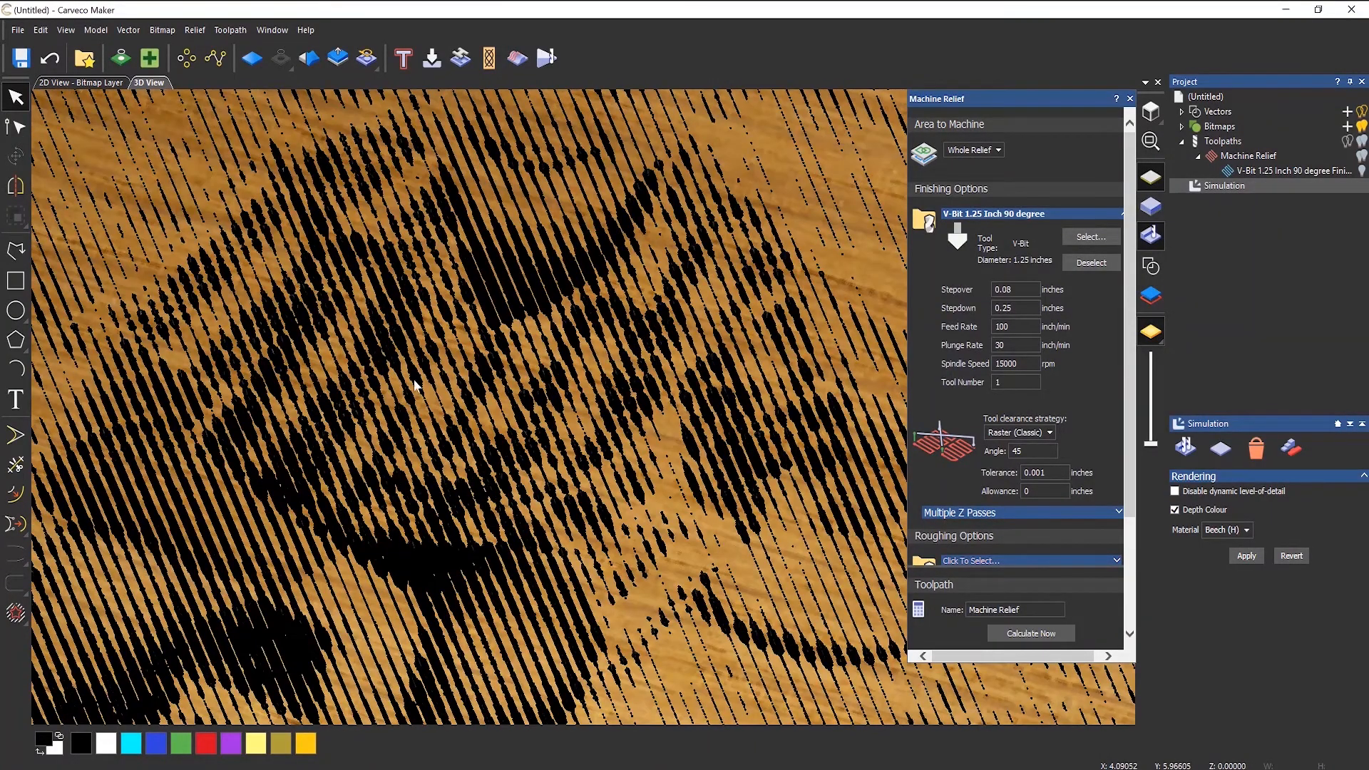
scroll(426, 332, "down", 2)
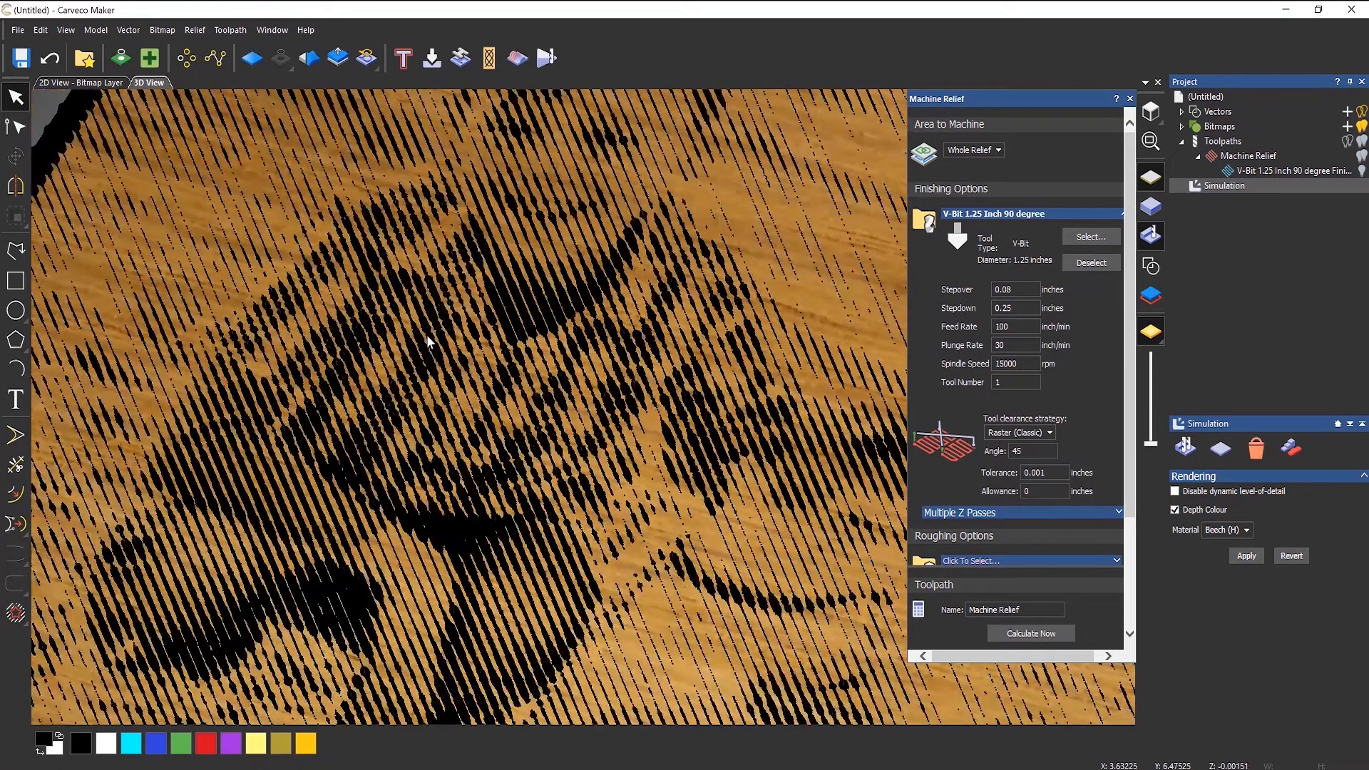
scroll(426, 340, "down", 4)
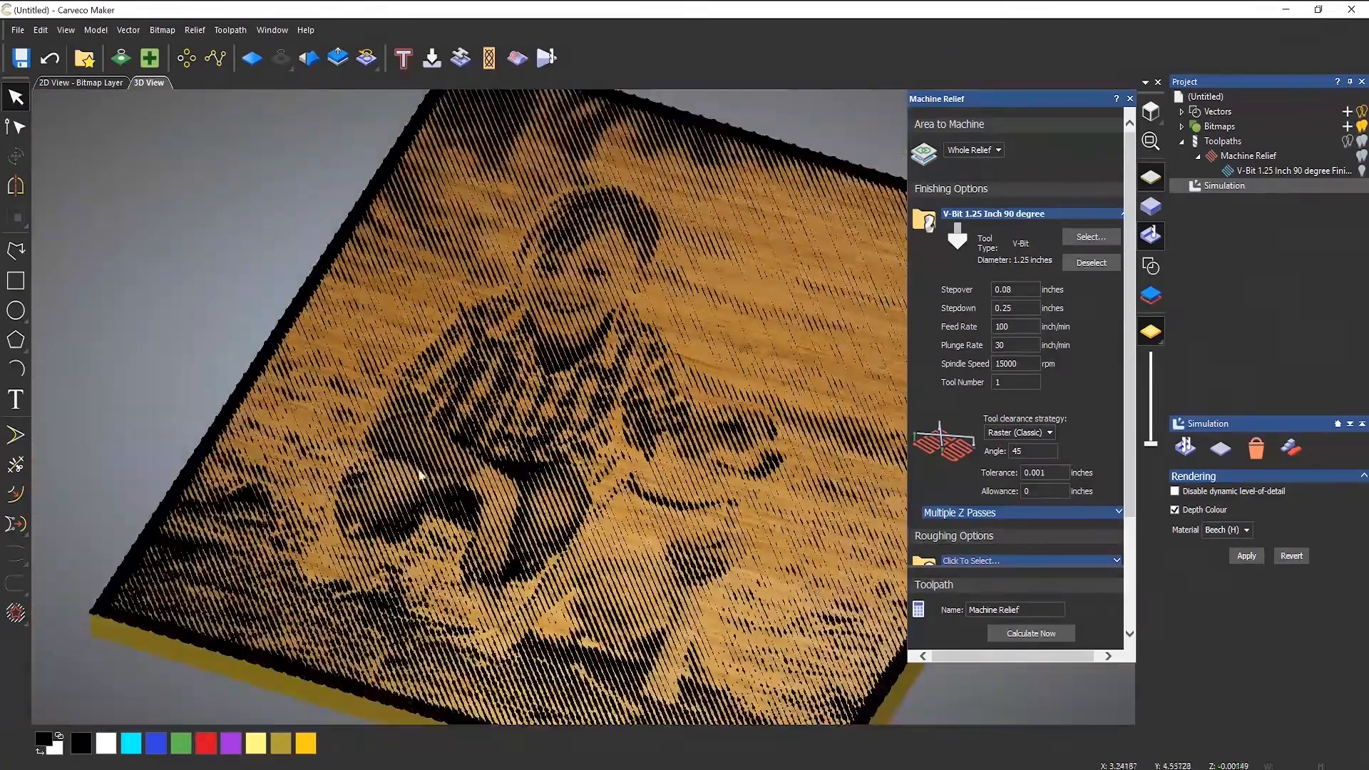
scroll(511, 640, "up", 3)
left_click_drag(512, 643, 569, 706)
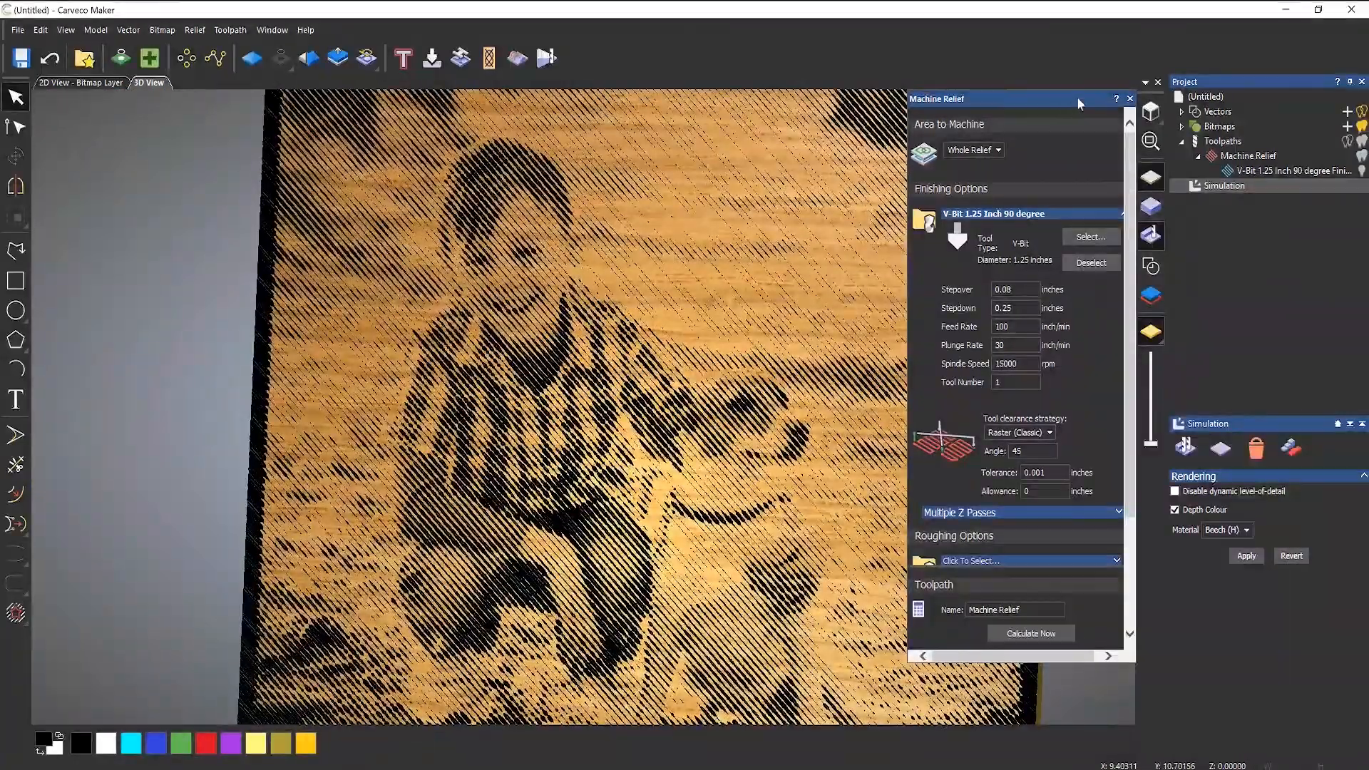
left_click(1150, 109)
scroll(548, 419, "up", 2)
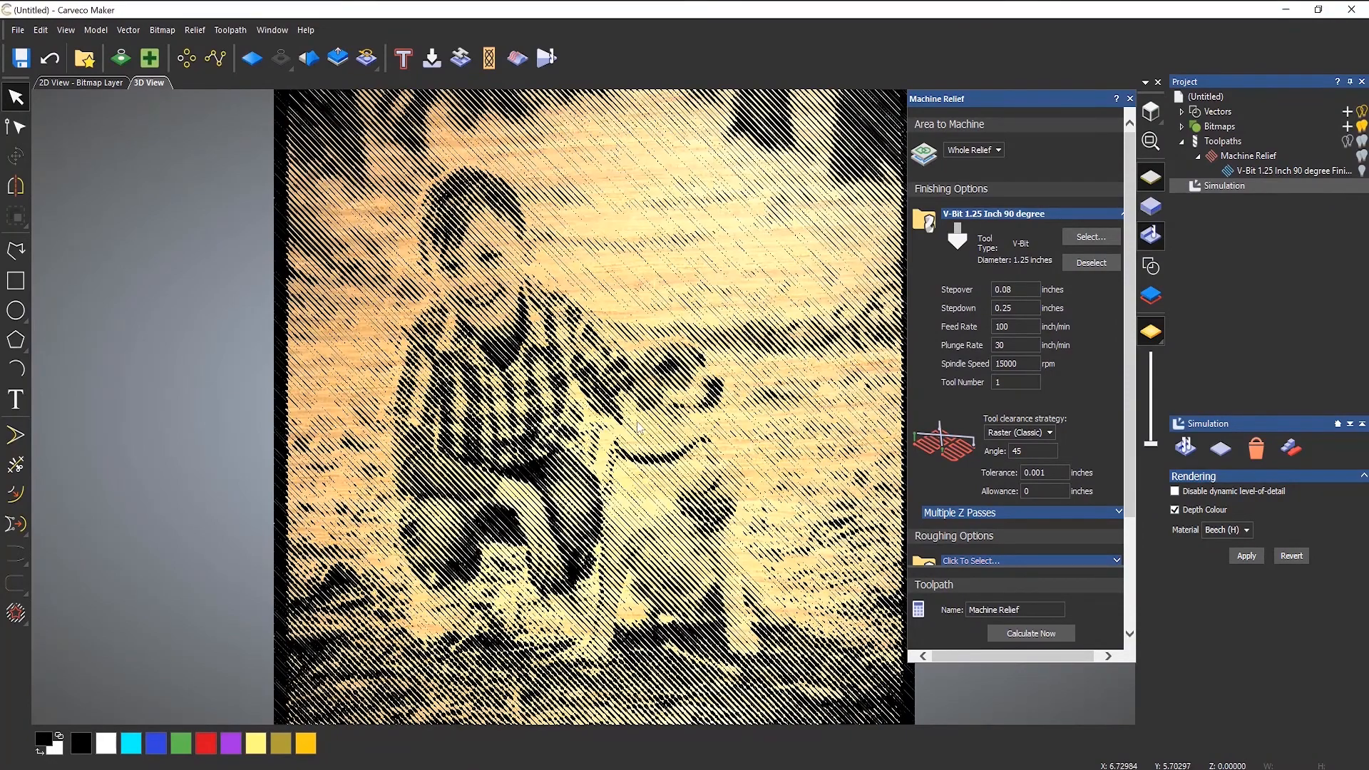
scroll(512, 394, "up", 2)
middle_click_drag(511, 395, 509, 428)
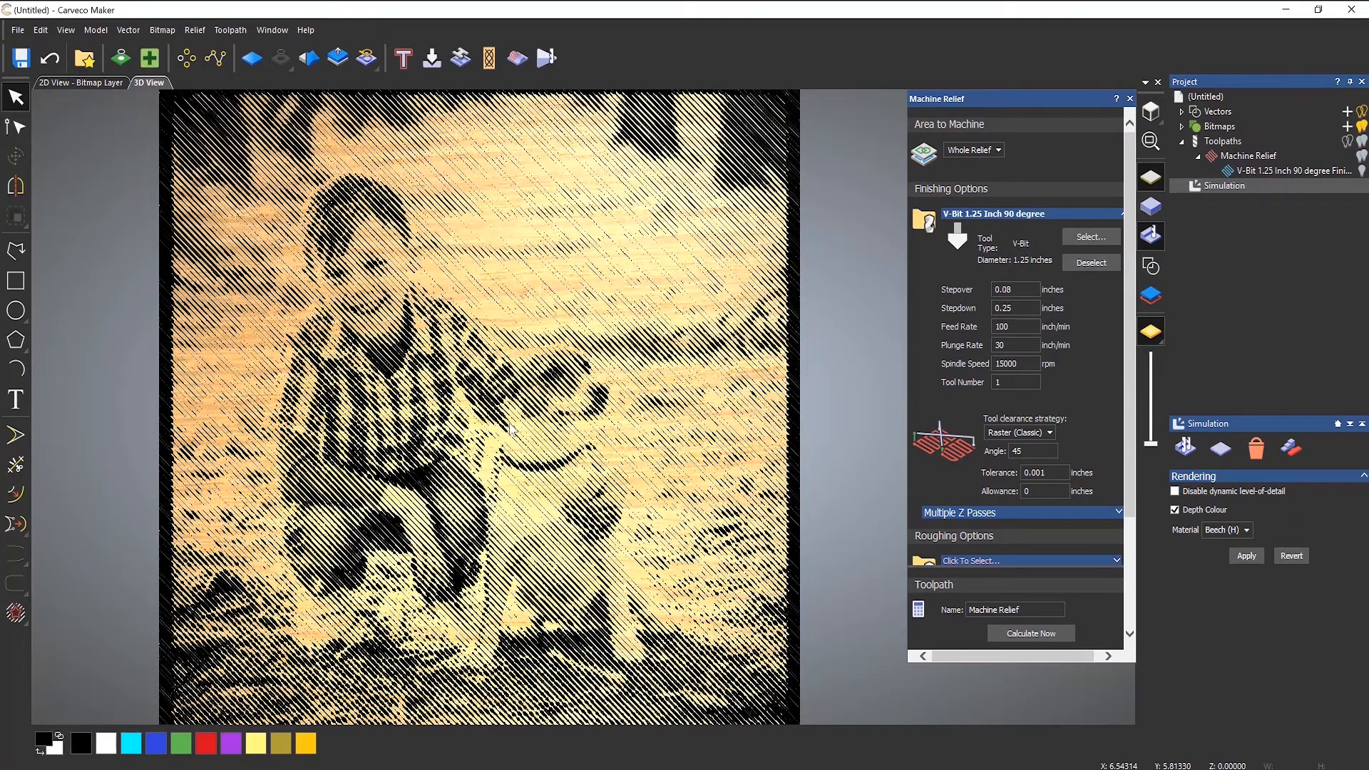
Step: Delete the simulation and recalculate the Machine Relief toolpath with a 0.01 inch stepover
right_click(1220, 188)
left_click(1239, 246)
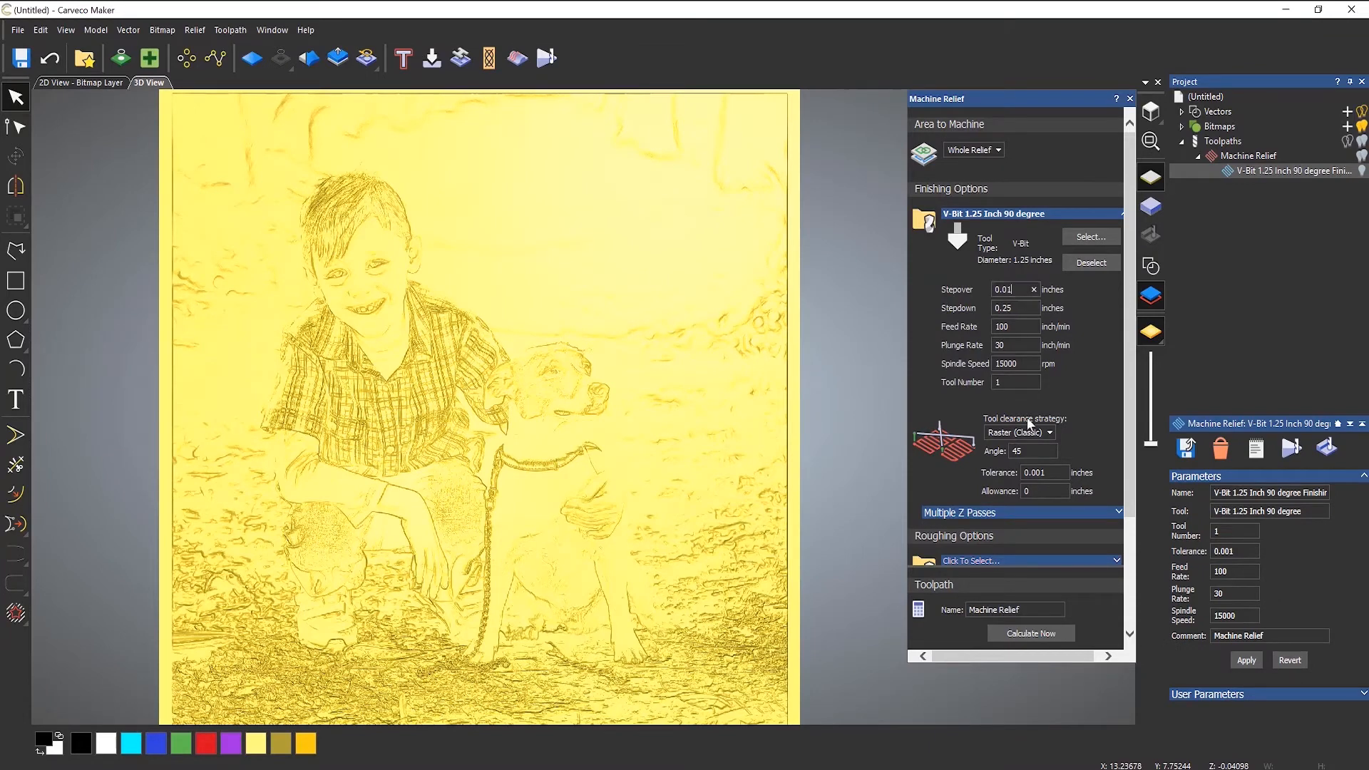
left_click(1032, 634)
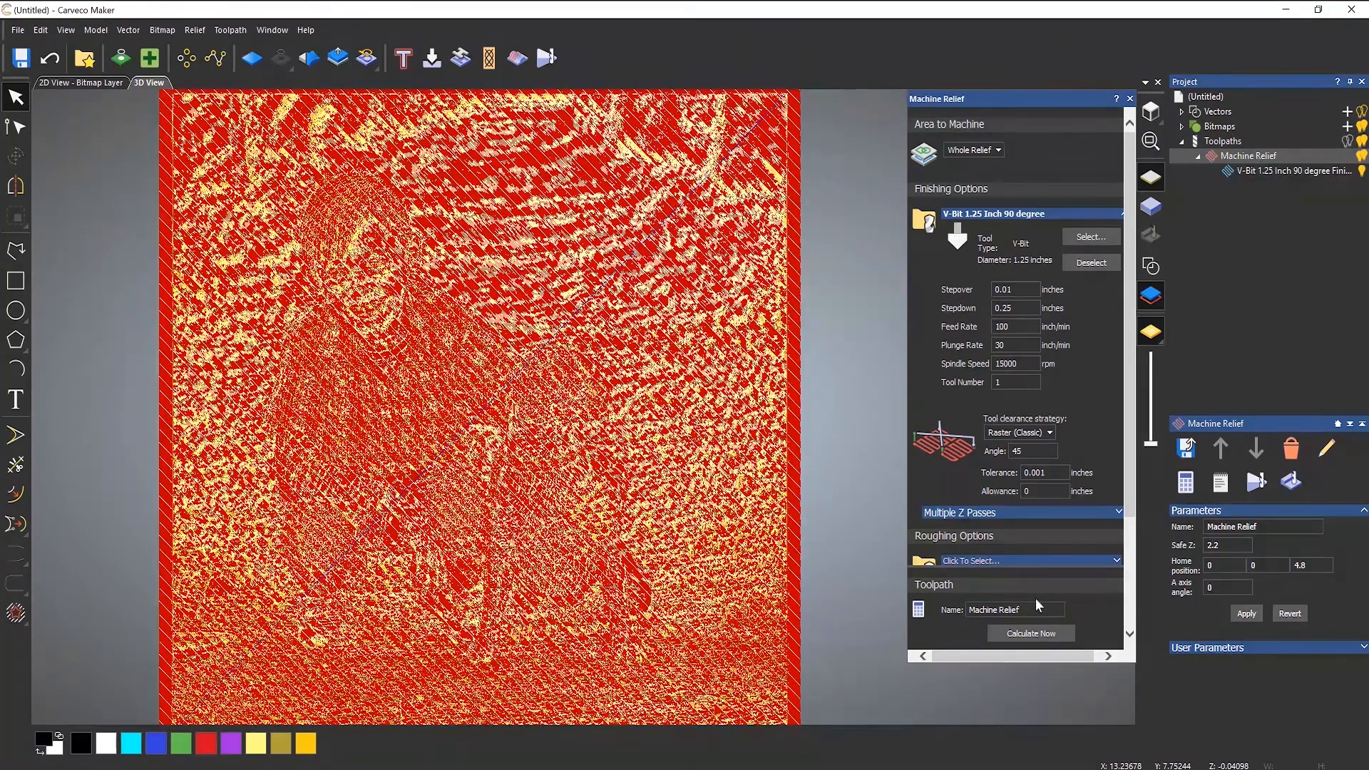
Step: Simulate the V-Bit 1.25 Inch 90 degree finishing toolpath and view the whole carved portrait
right_click(1248, 171)
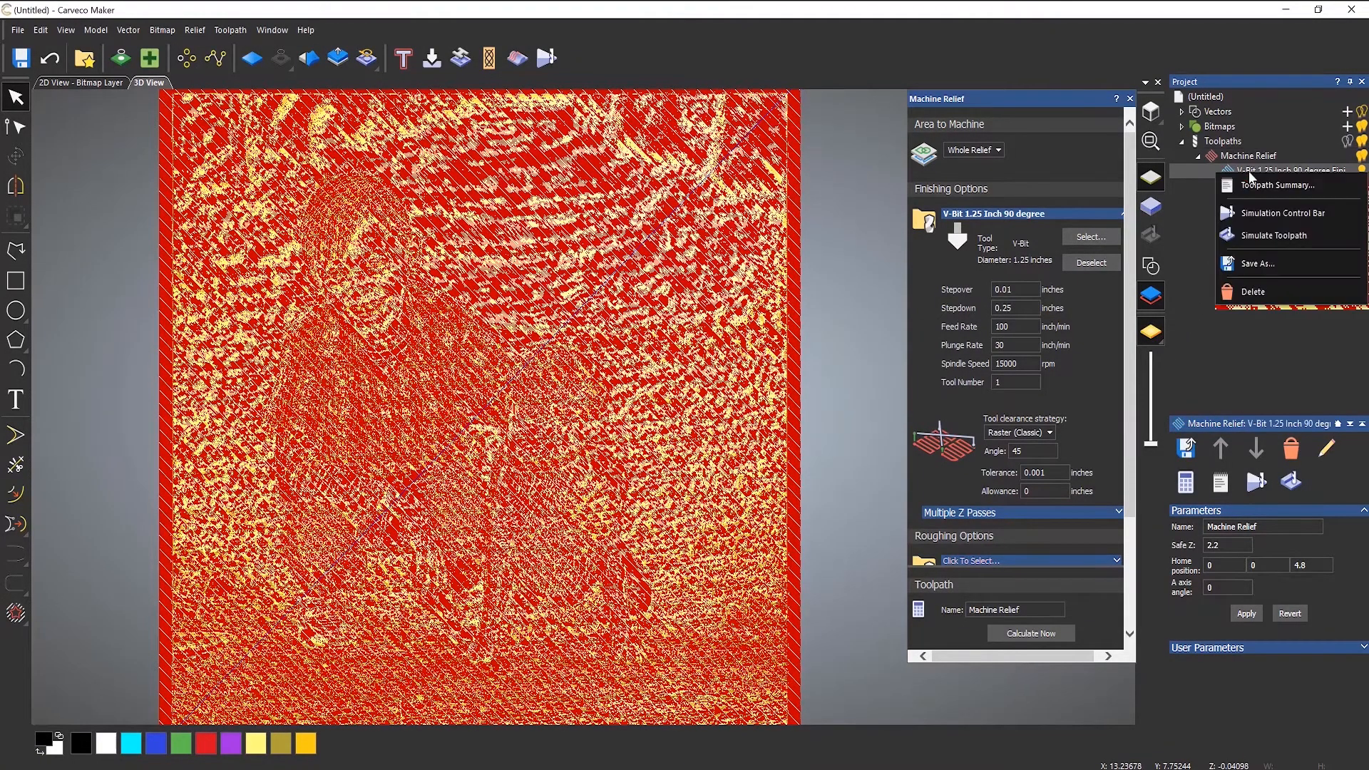
left_click(1295, 236)
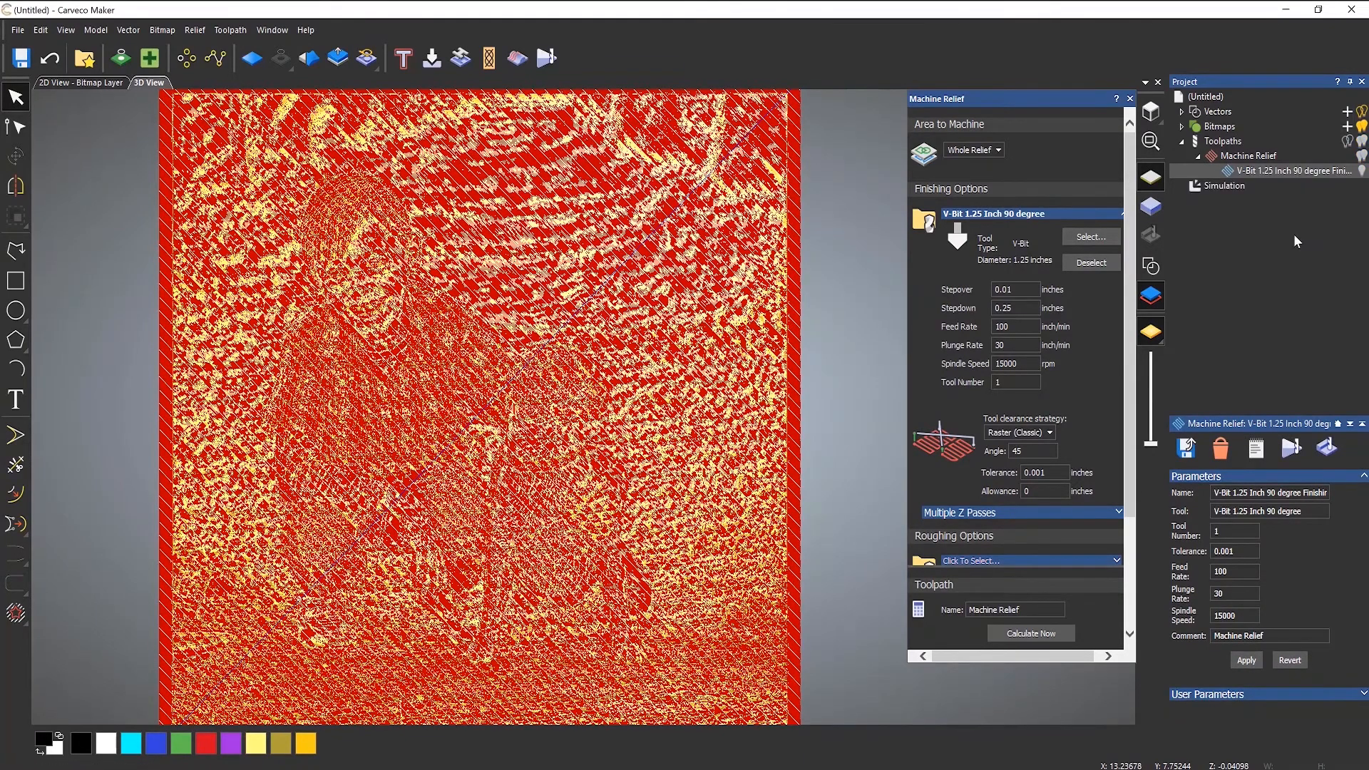
scroll(561, 451, "down", 2)
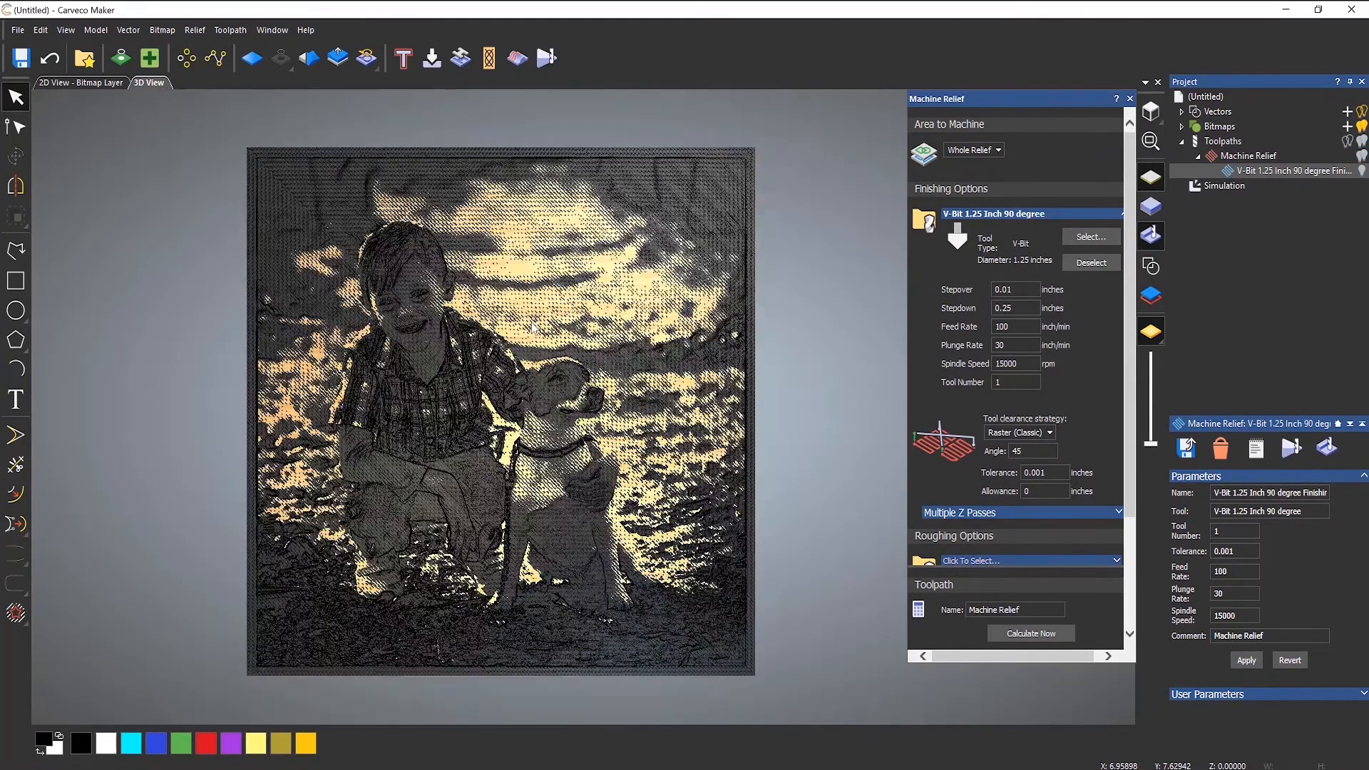
Step: Examine the depth-coloured carving up close around the boy's knee and the leash, and as a whole portrait
left_click_drag(599, 347, 465, 491)
scroll(464, 489, "up", 8)
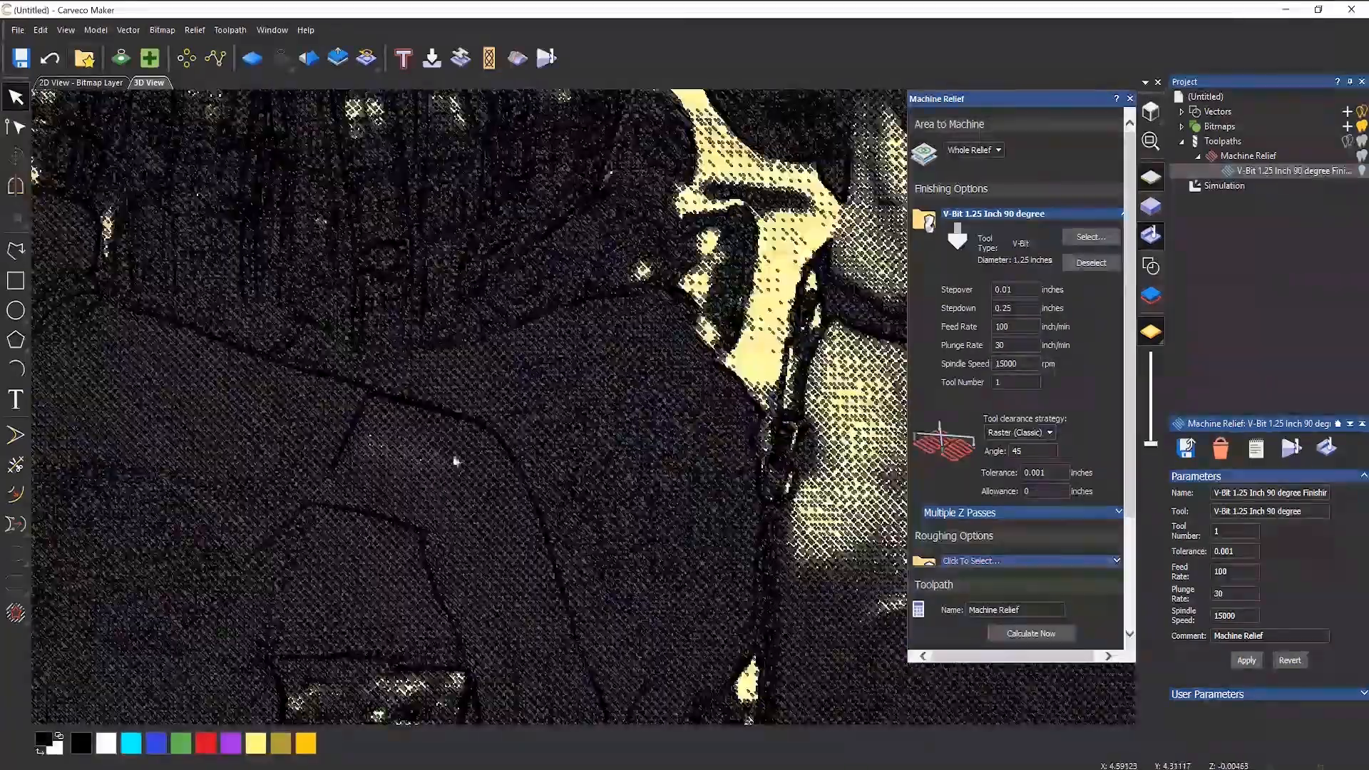
scroll(505, 426, "down", 8)
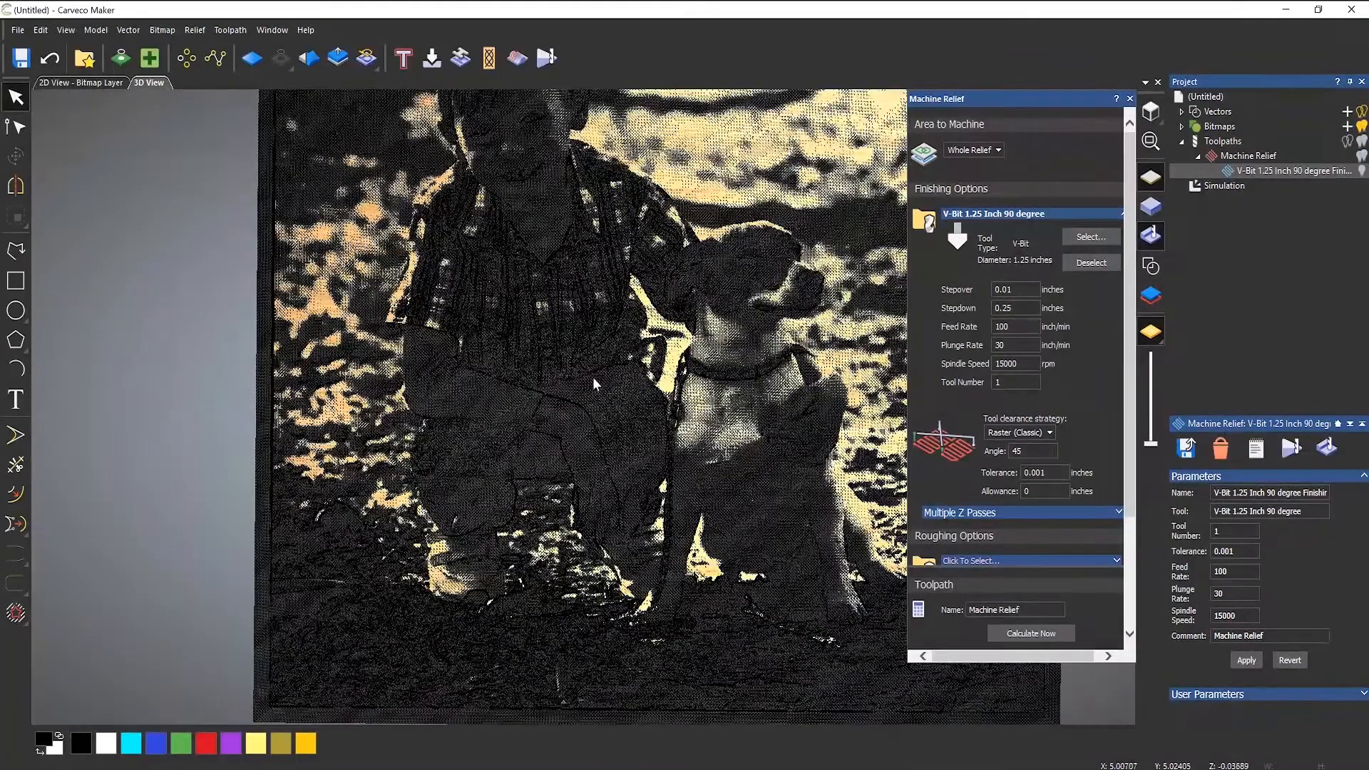
scroll(592, 376, "down", 1)
left_click_drag(613, 375, 629, 465)
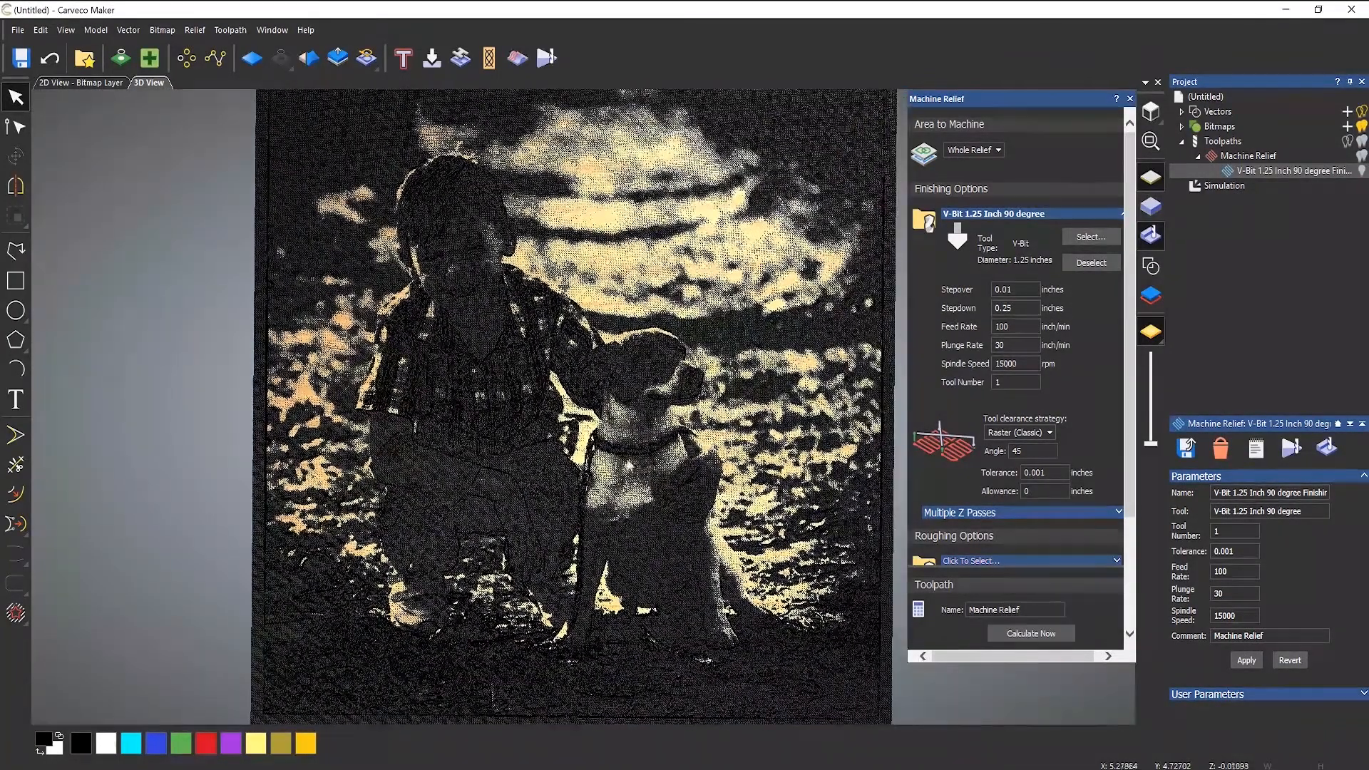
Step: Turn off Depth Colour for the beech simulation and view the portrait as a whole and up close
left_click(1222, 186)
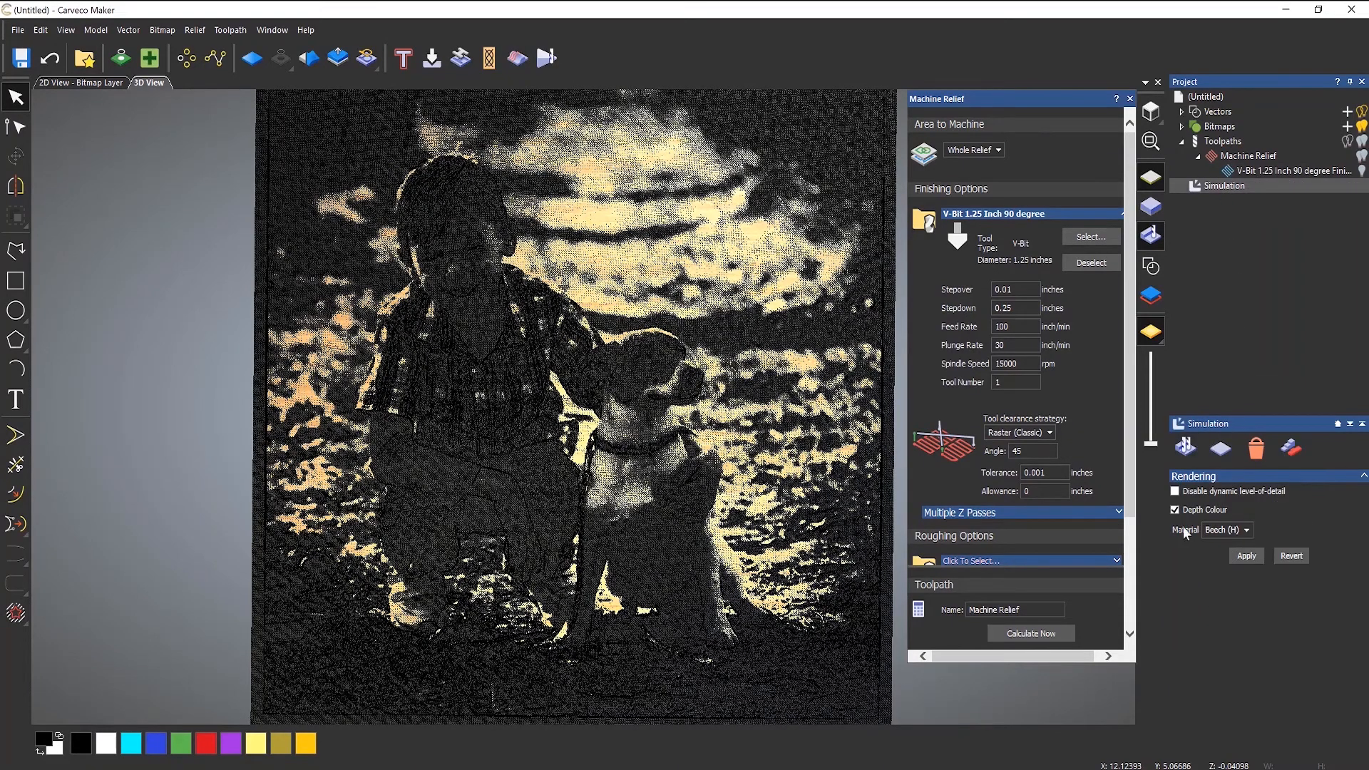
left_click(1246, 557)
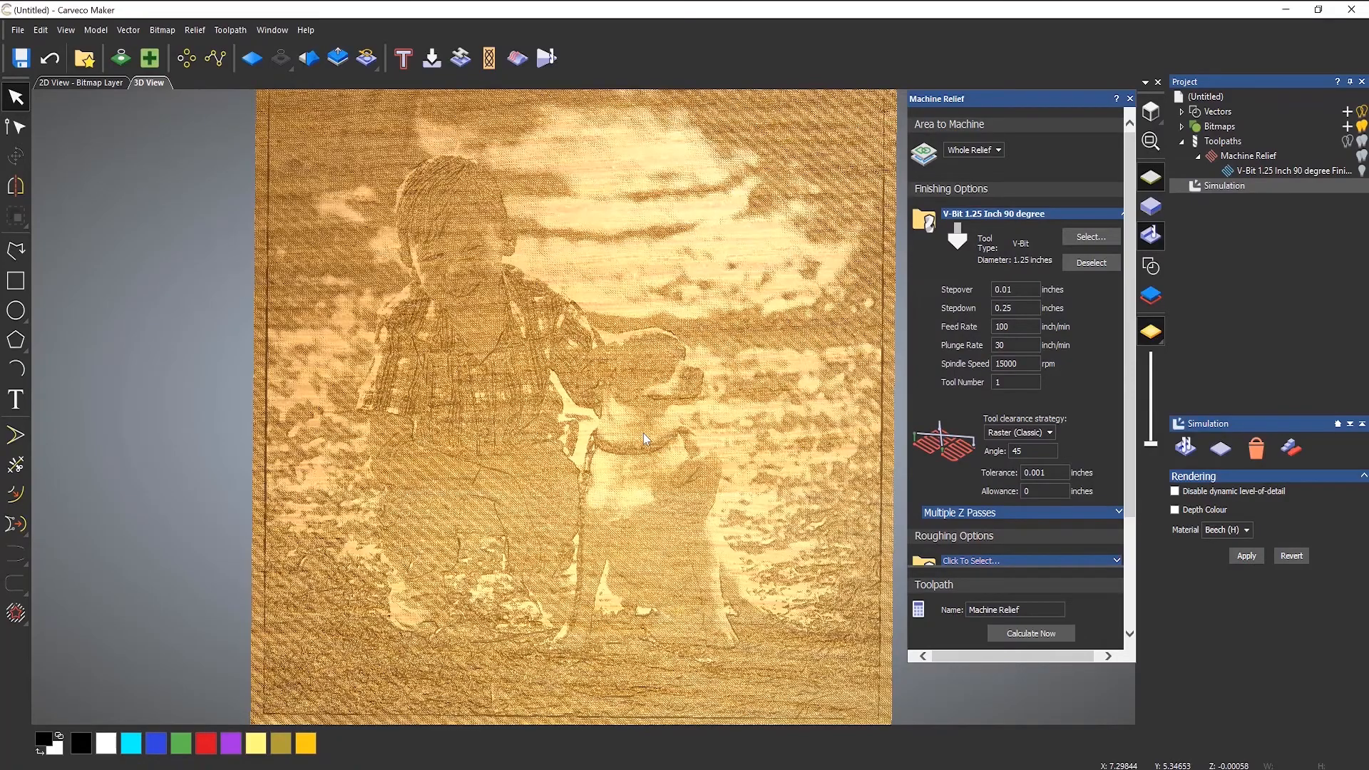
scroll(645, 432, "down", 2)
mouse_move(663, 448)
left_mouse_down()
mouse_move(708, 235)
mouse_move(659, 445)
left_mouse_up()
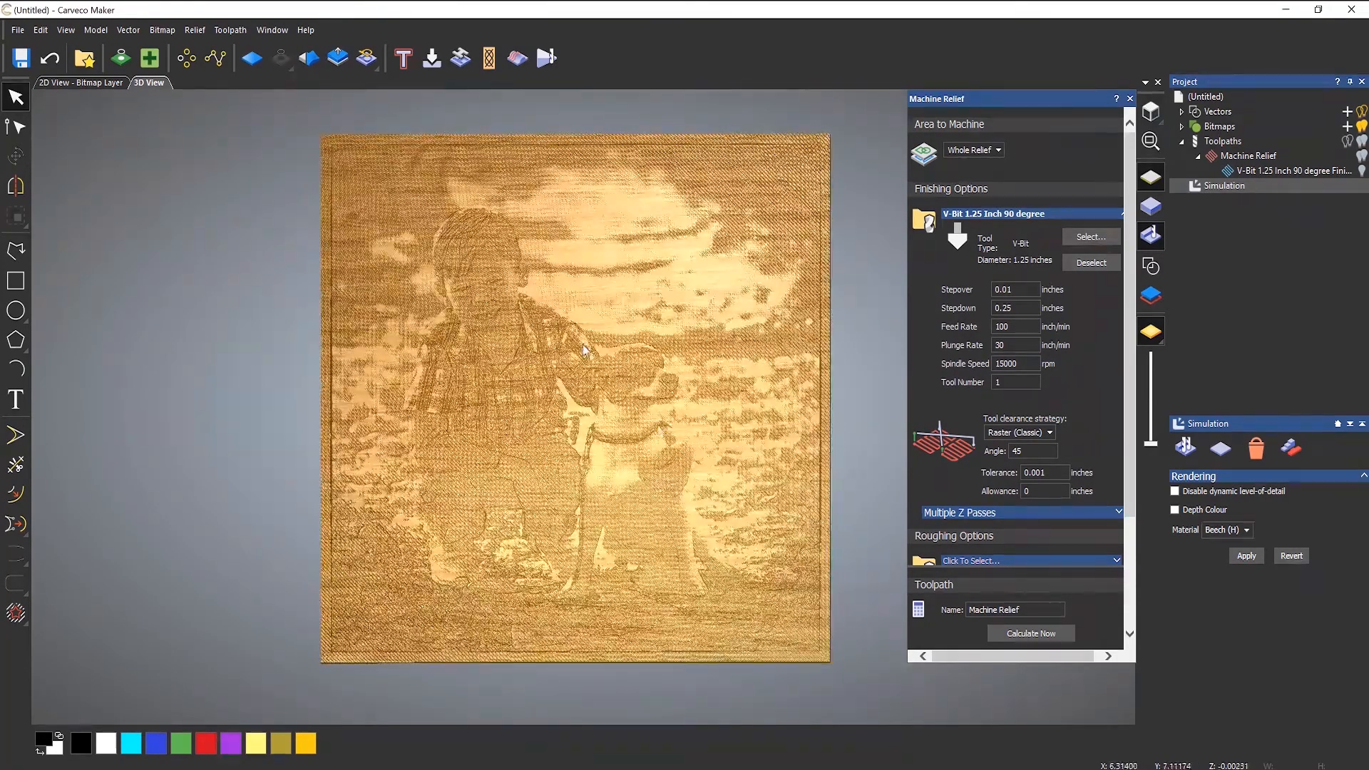
scroll(582, 345, "up", 2)
scroll(582, 344, "up", 2)
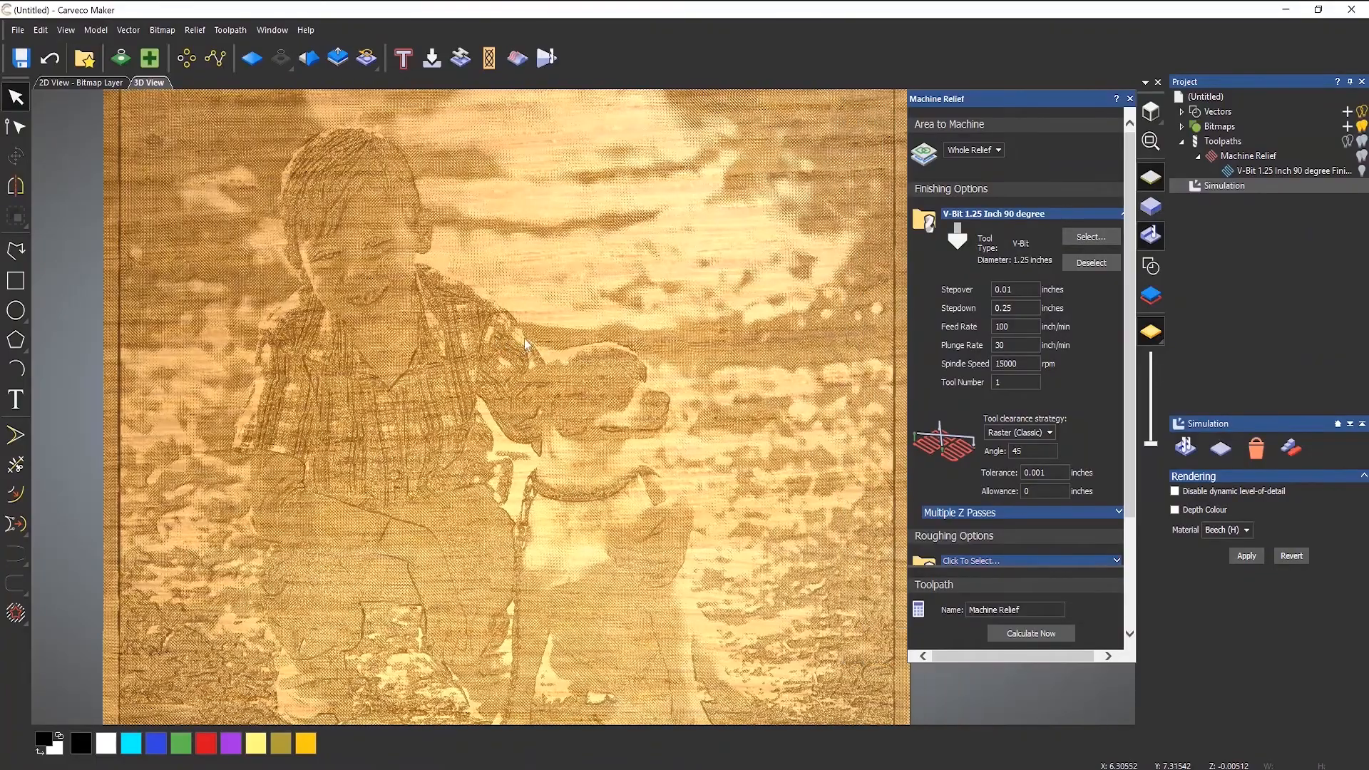
mouse_move(559, 432)
left_mouse_down()
mouse_move(571, 281)
mouse_move(580, 451)
mouse_move(592, 425)
left_mouse_up()
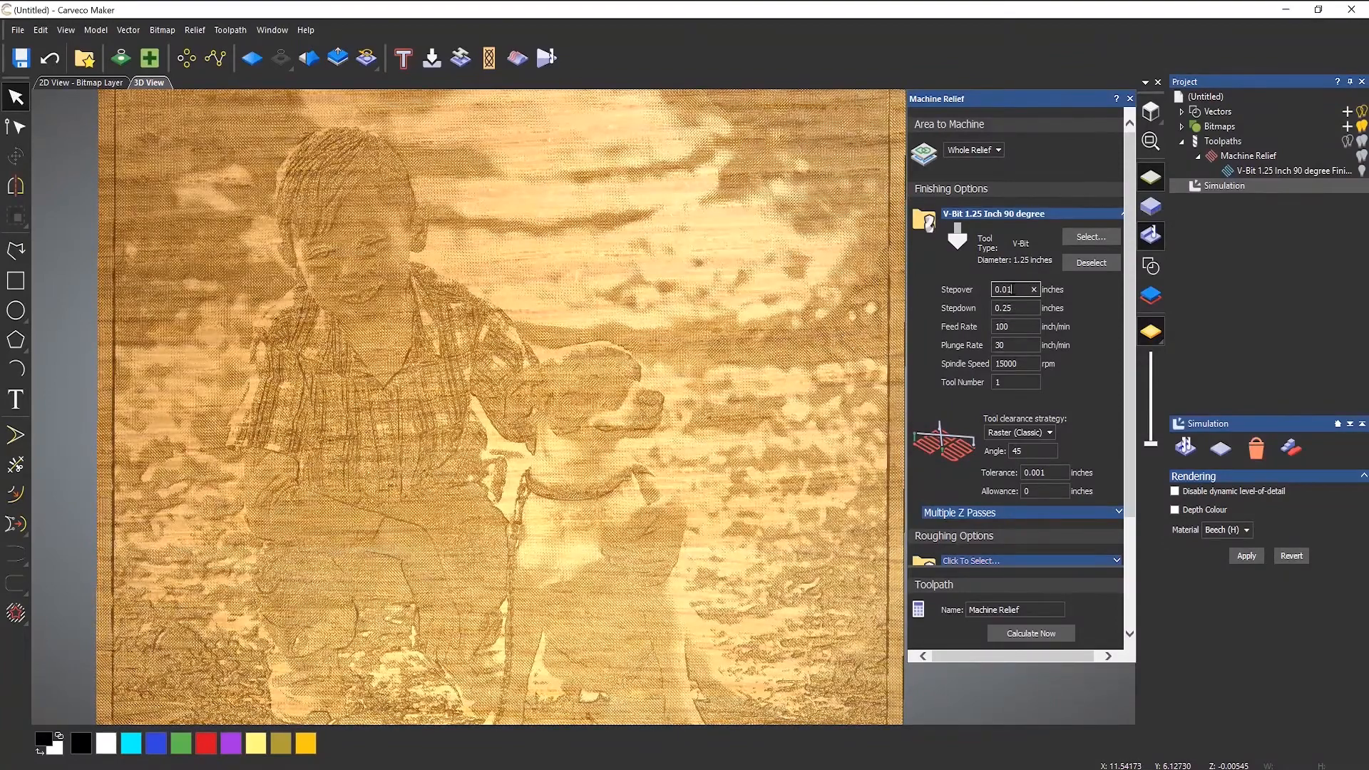
Step: Recalculate the Machine Relief toolpath with a 0.07 inch stepover and delete the existing simulation
type("0.07")
left_click(1040, 634)
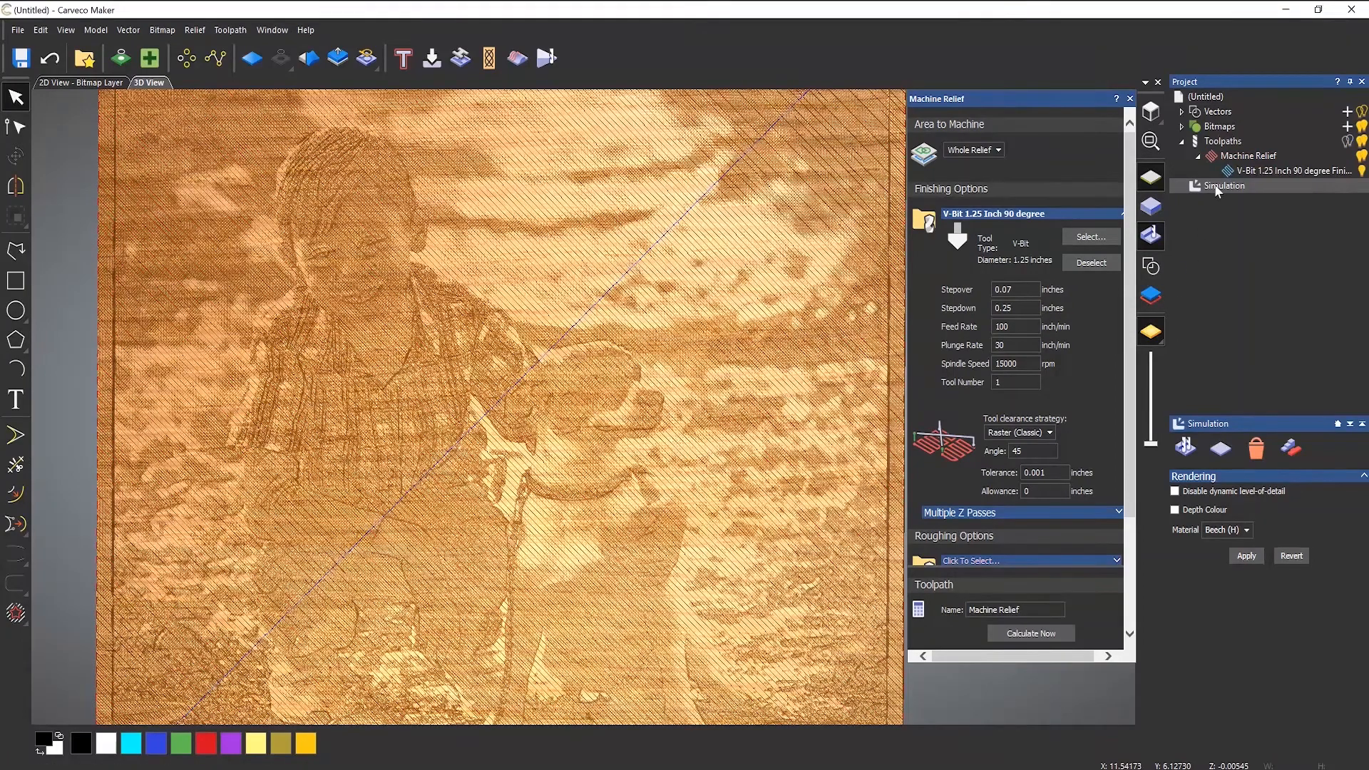
right_click(1216, 189)
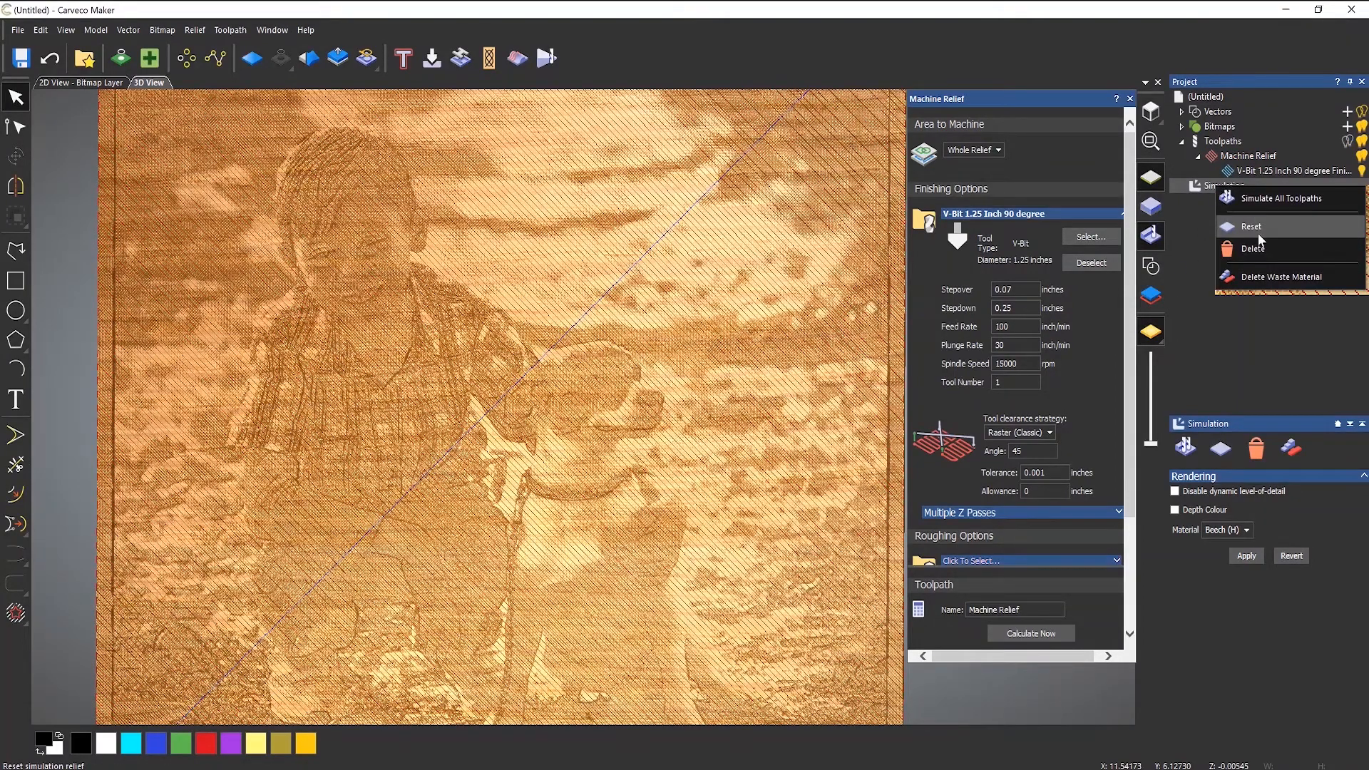
left_click(1251, 227)
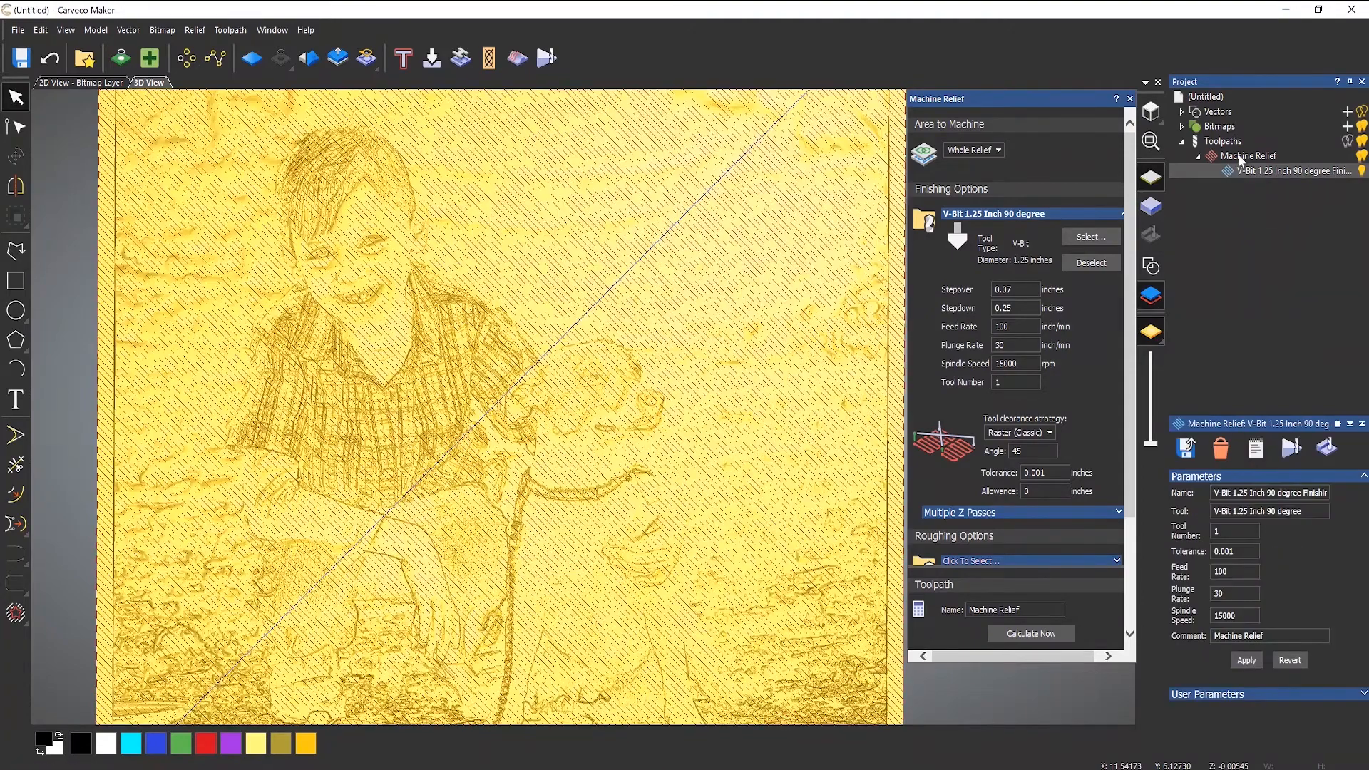
Step: Simulate the recalculated Machine Relief toolpath and examine the carved lines across the portrait
right_click(1241, 158)
left_click(1279, 310)
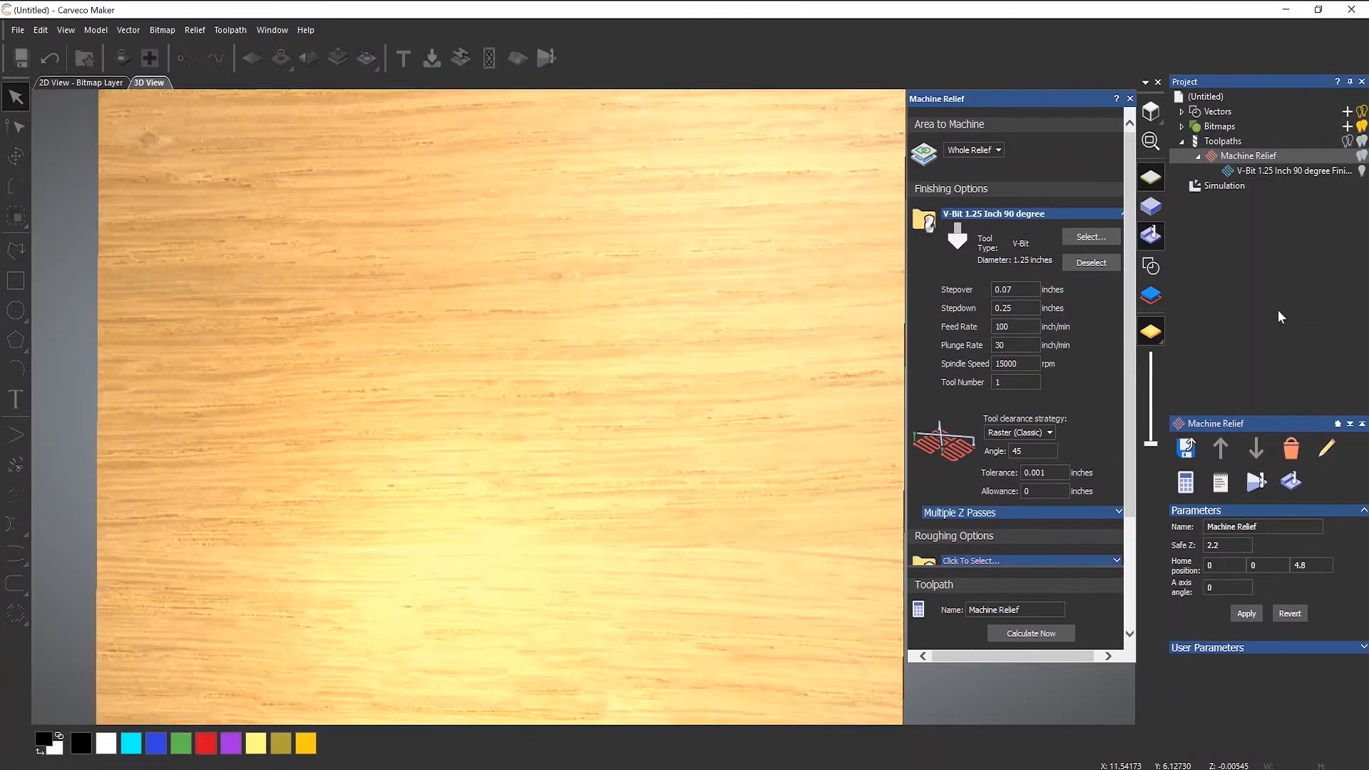
scroll(599, 393, "down", 4)
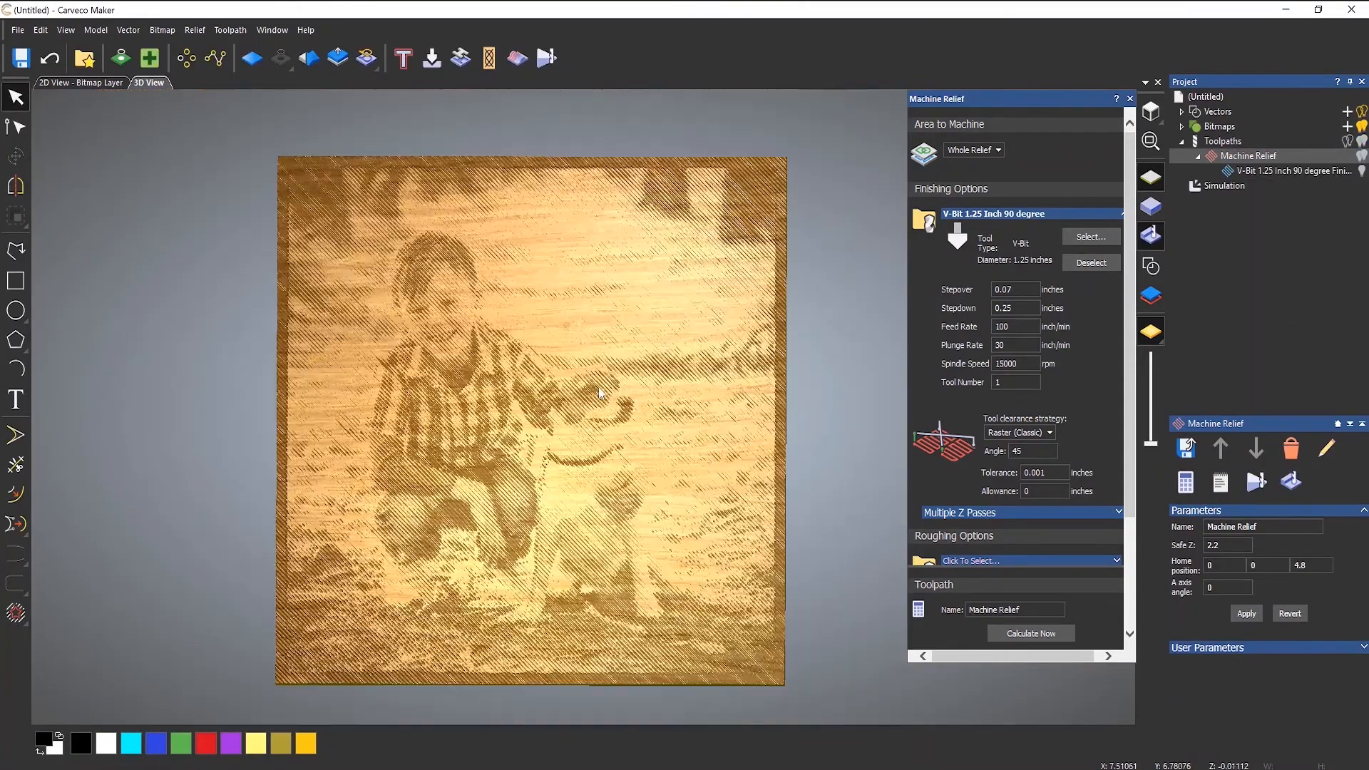
scroll(599, 393, "up", 3)
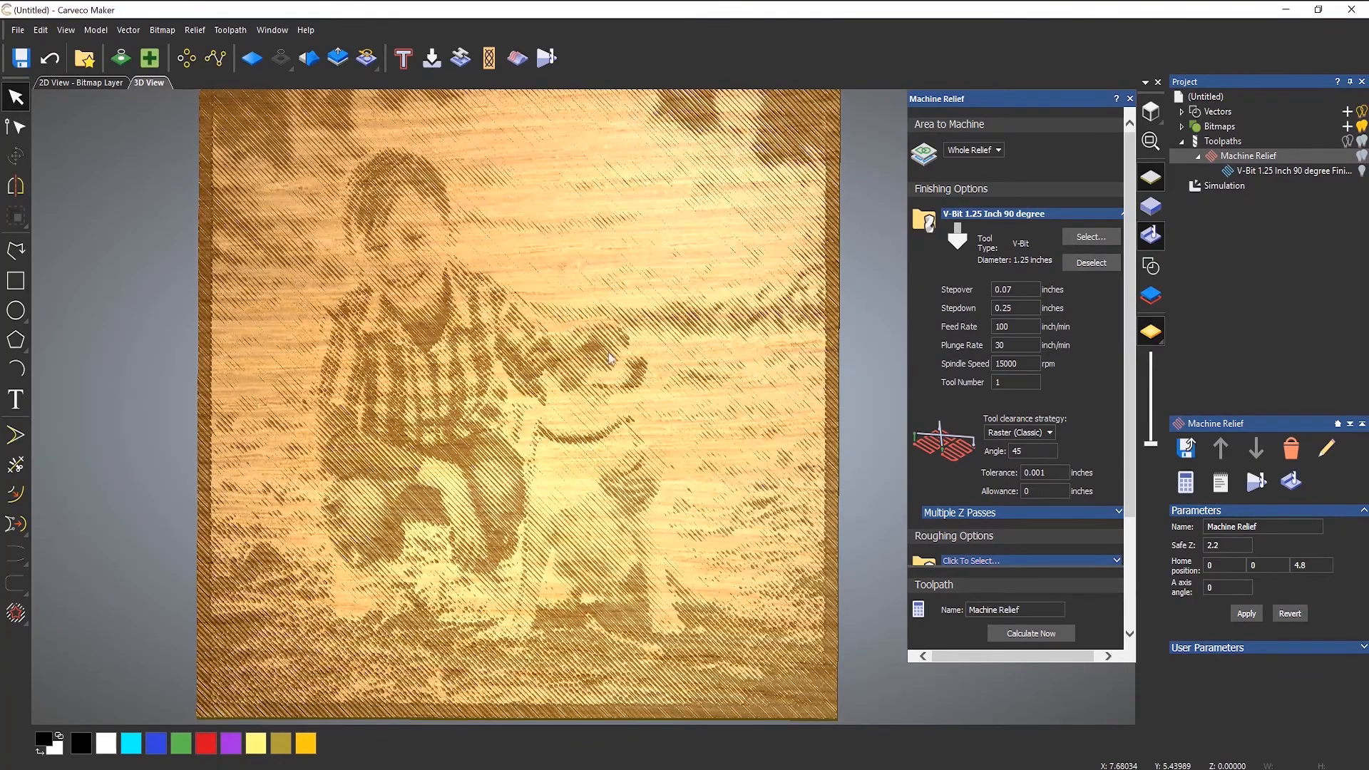
left_click_drag(610, 358, 638, 292)
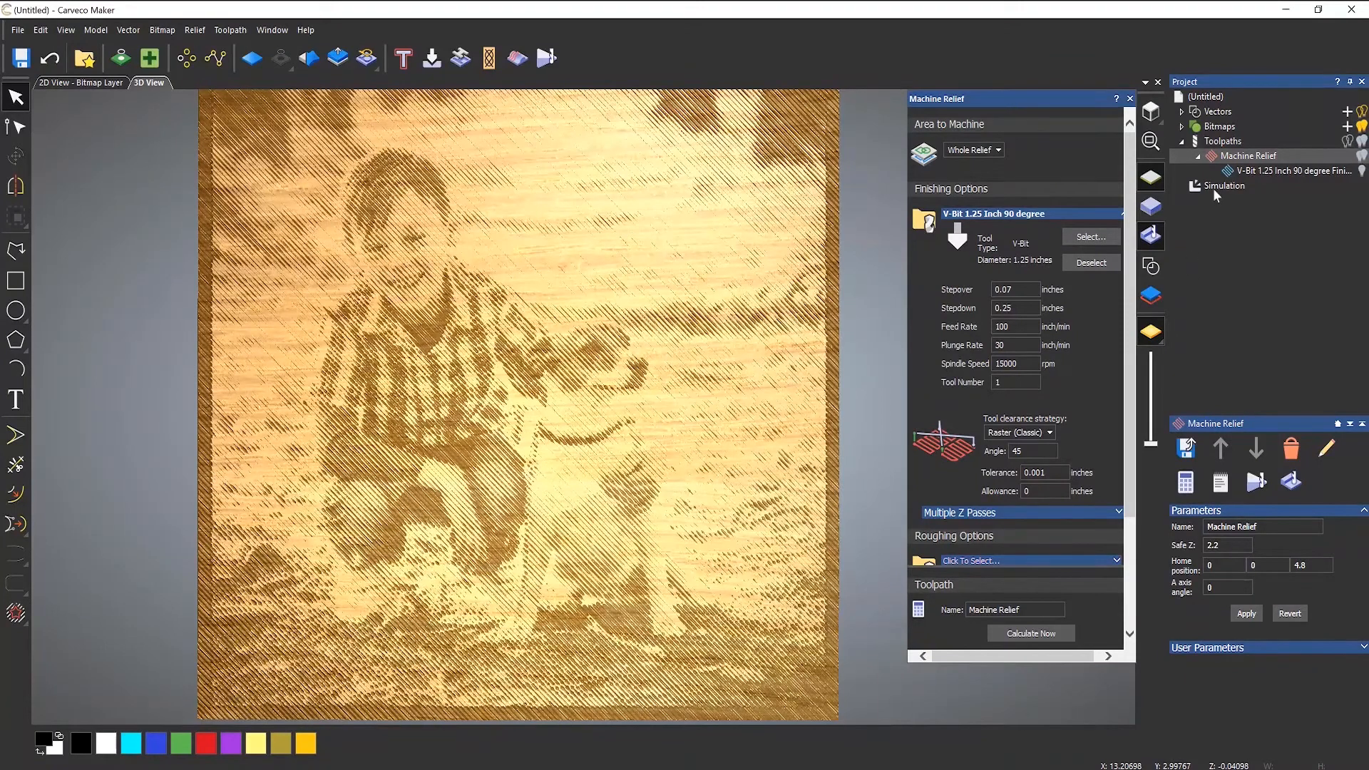
Step: Turn on Depth Colour for the beech simulation and view the whole carved portrait
left_click(1213, 188)
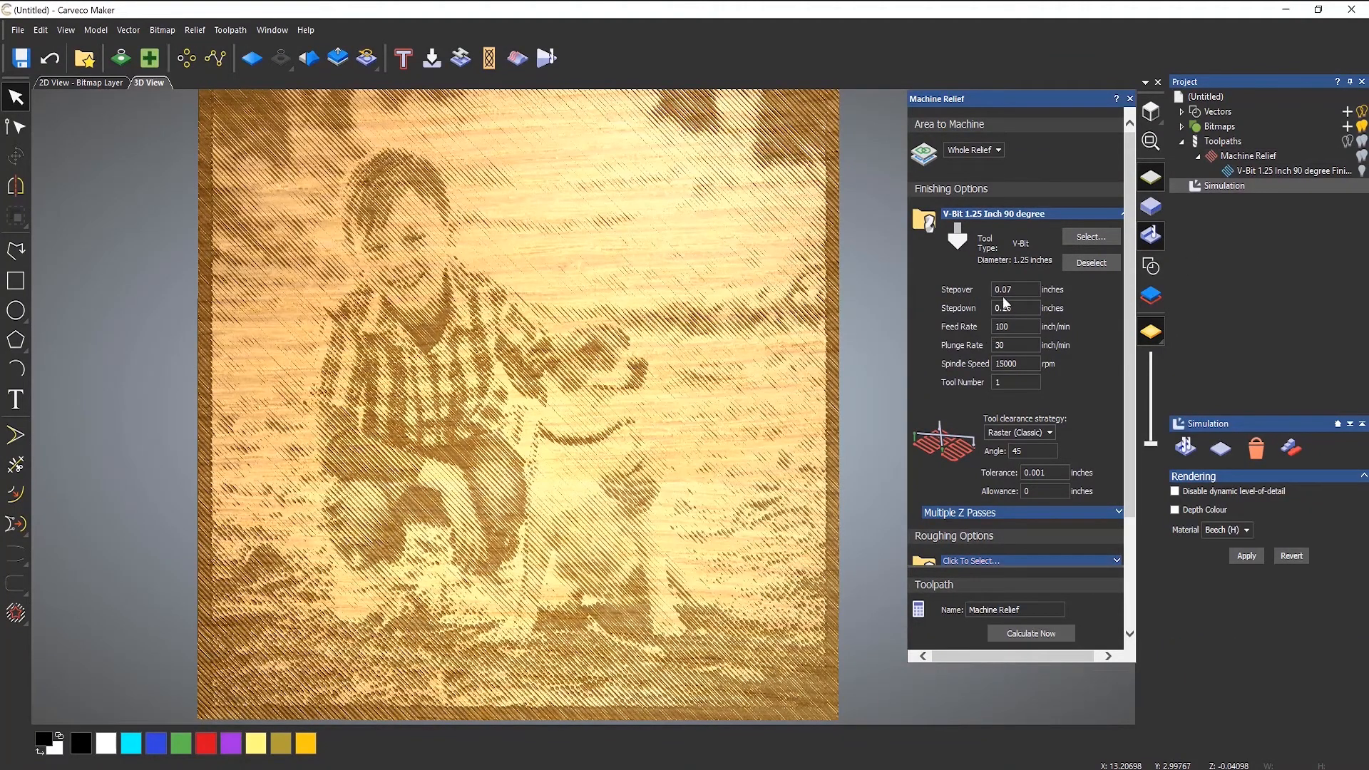
left_click(1001, 307)
left_click(1011, 344)
left_click(1246, 556)
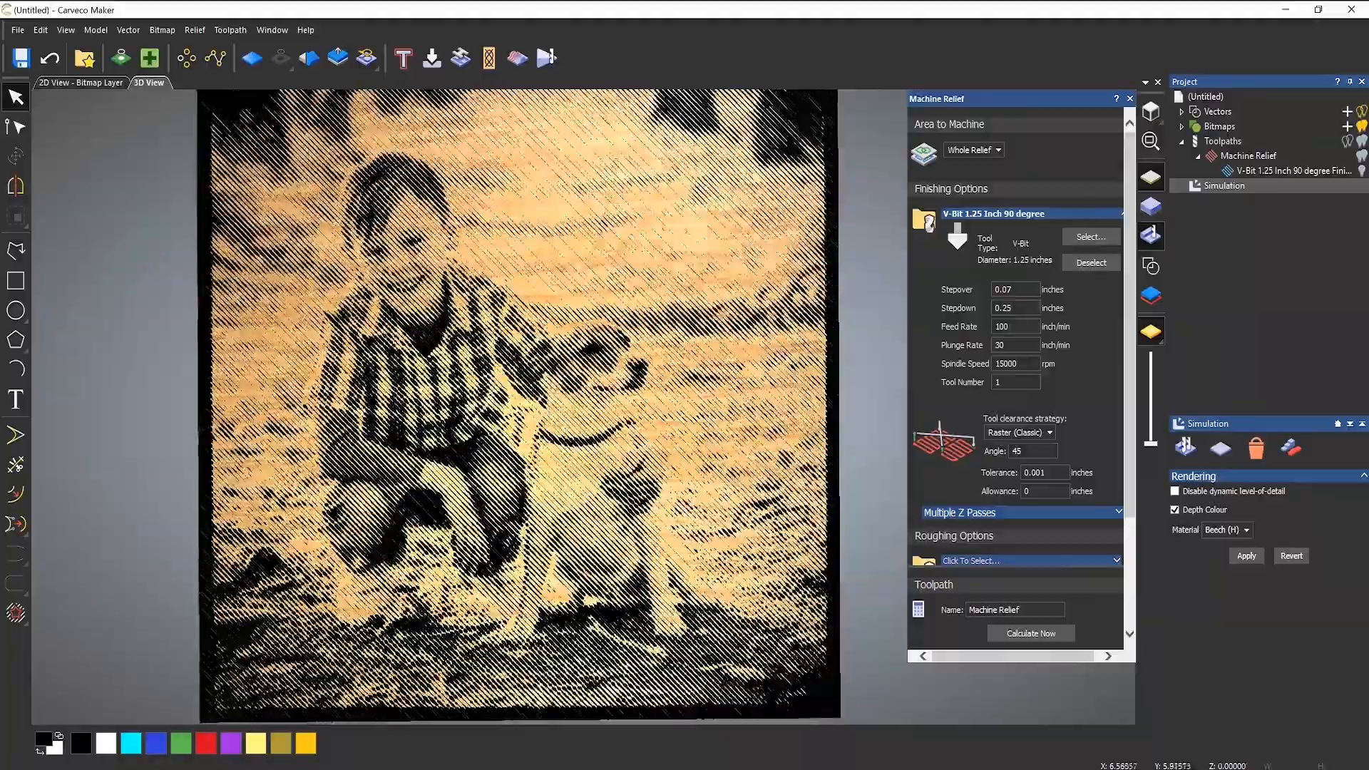
left_click_drag(549, 403, 507, 379)
scroll(508, 379, "down", 2)
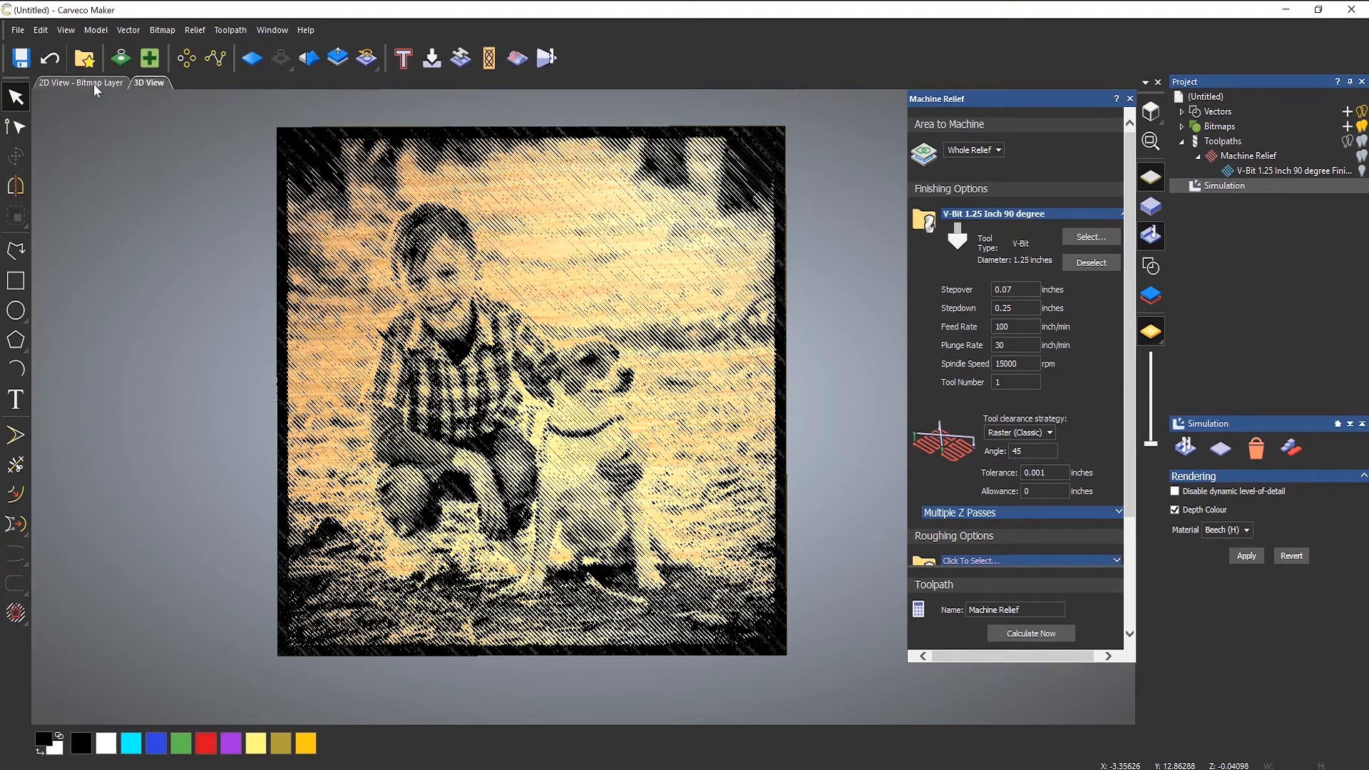
Step: Delete the simulation, create a vector boundary from the relief without height range or smoothing, and show vectors in 3D
right_click(1225, 193)
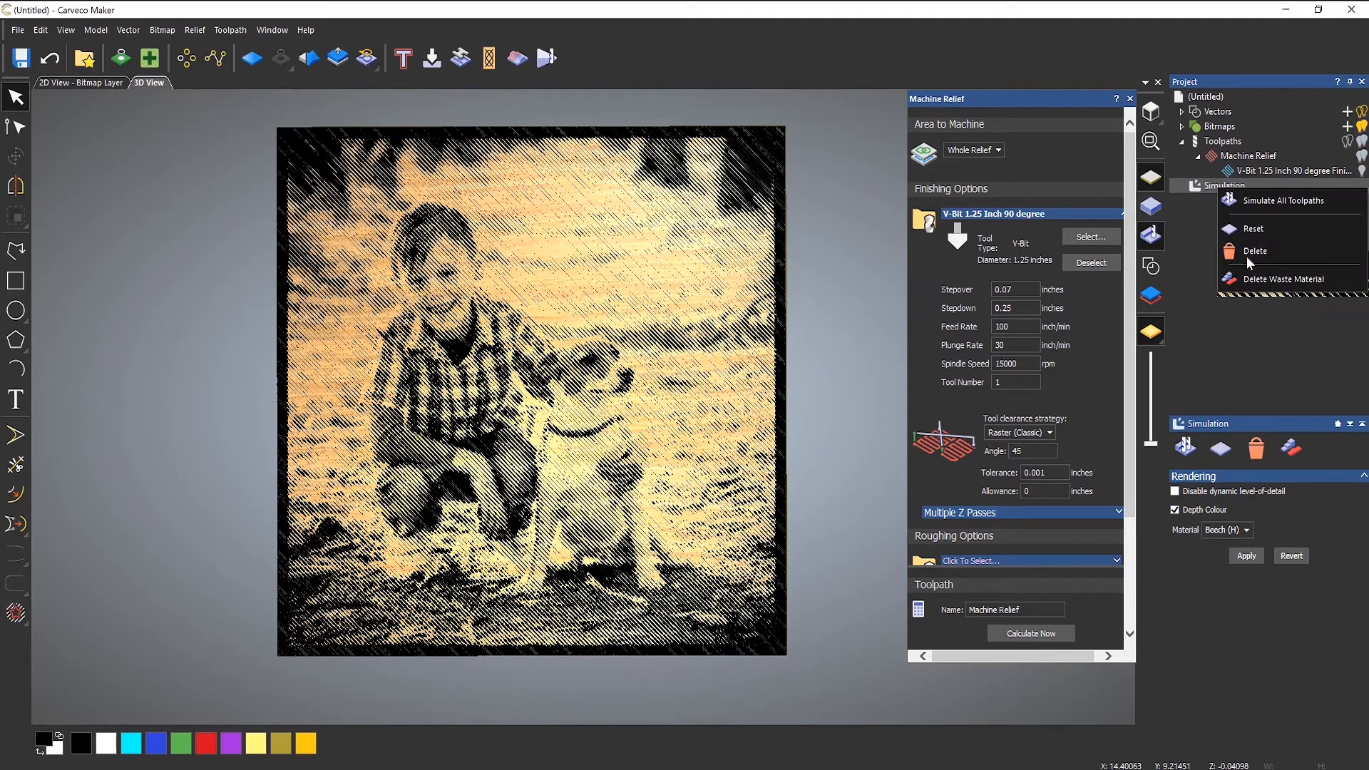
left_click(1256, 253)
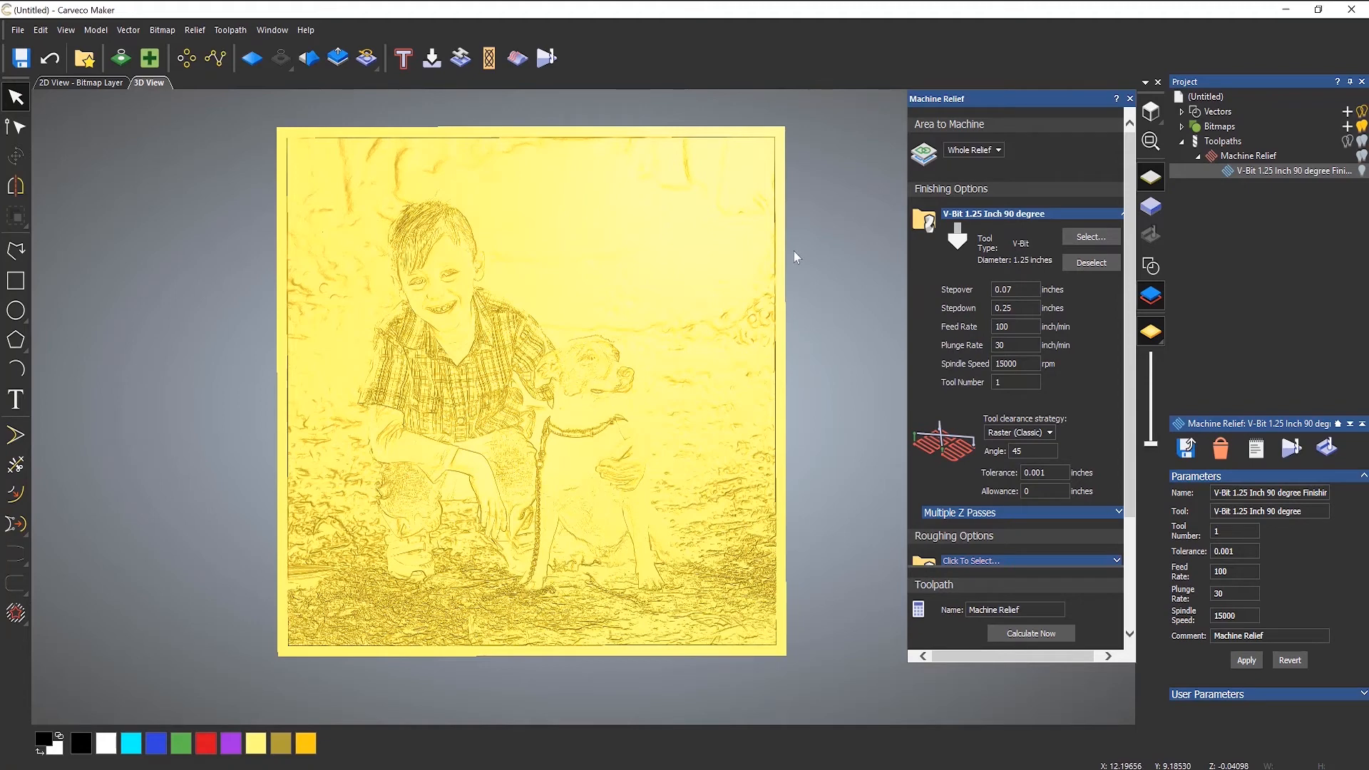
left_click(132, 30)
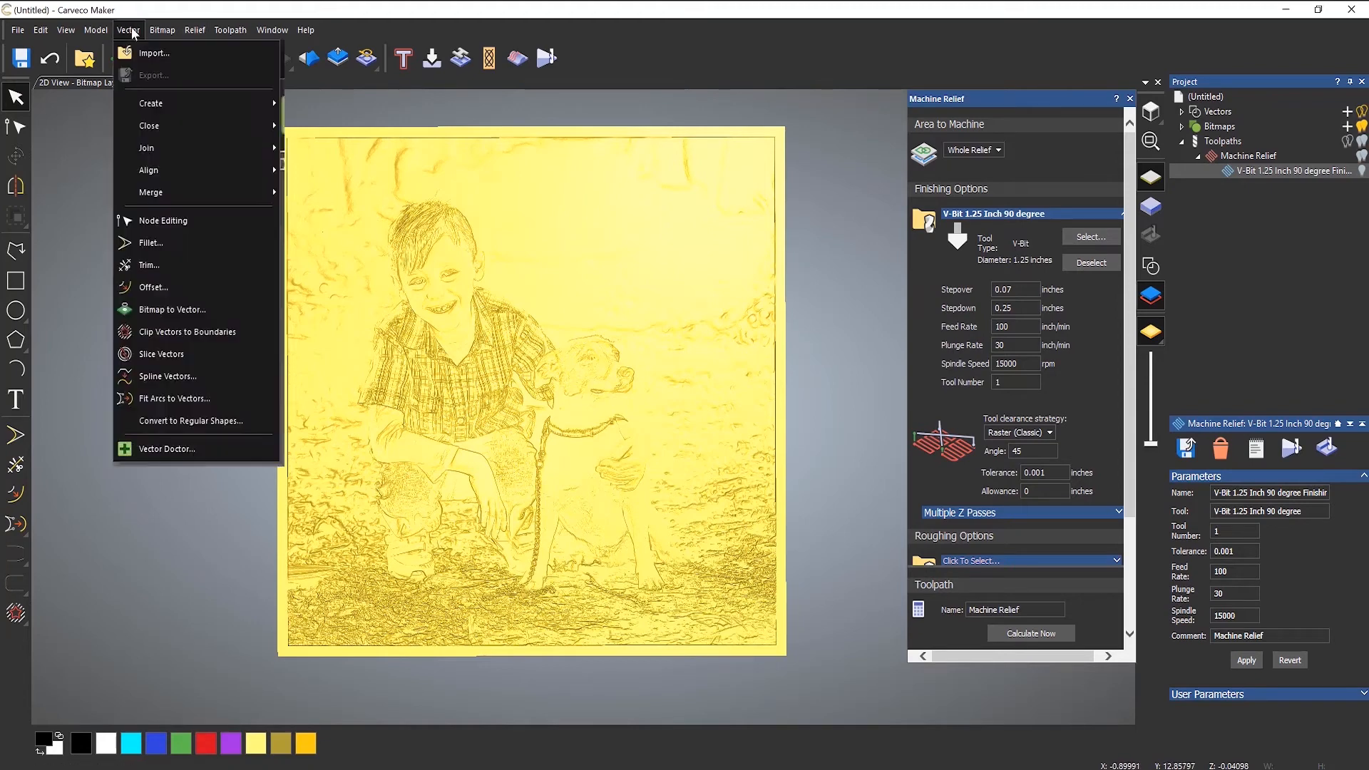
mouse_move(184, 106)
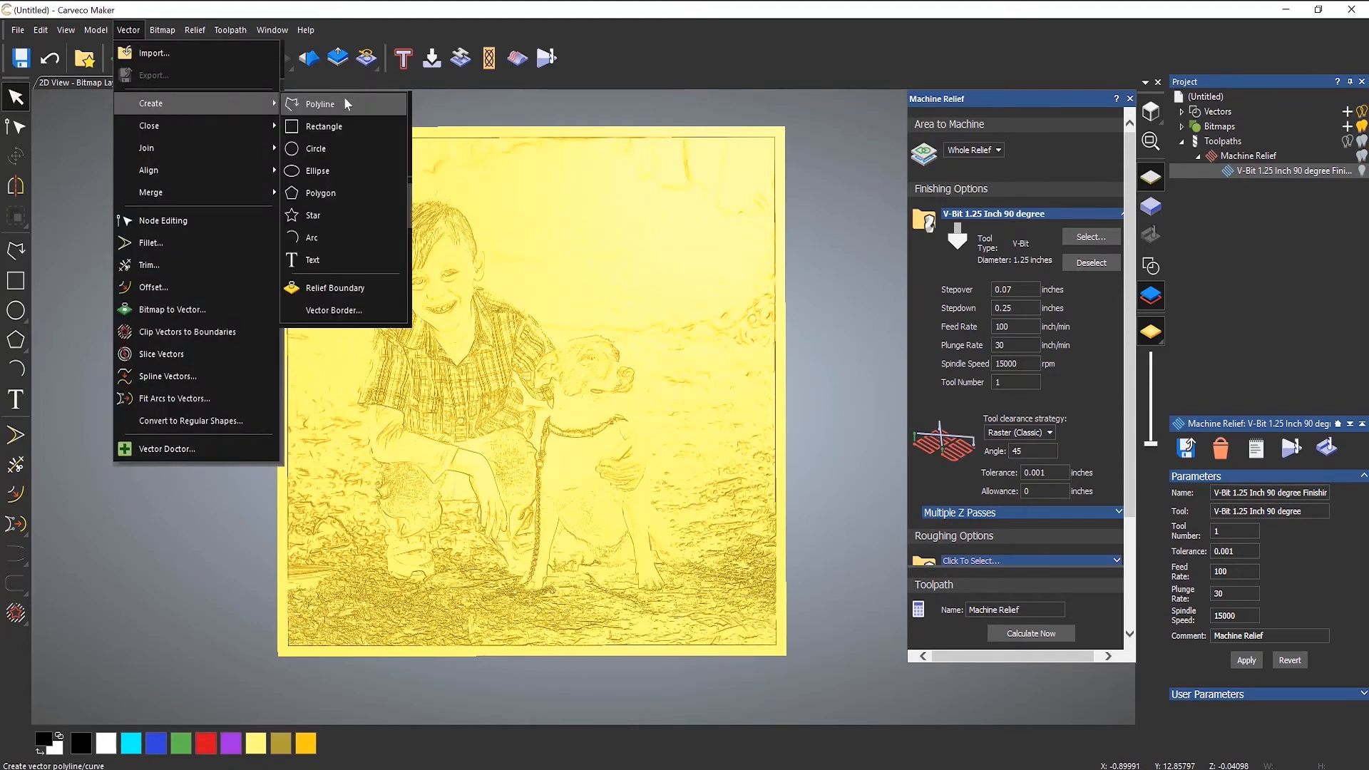
left_click(379, 291)
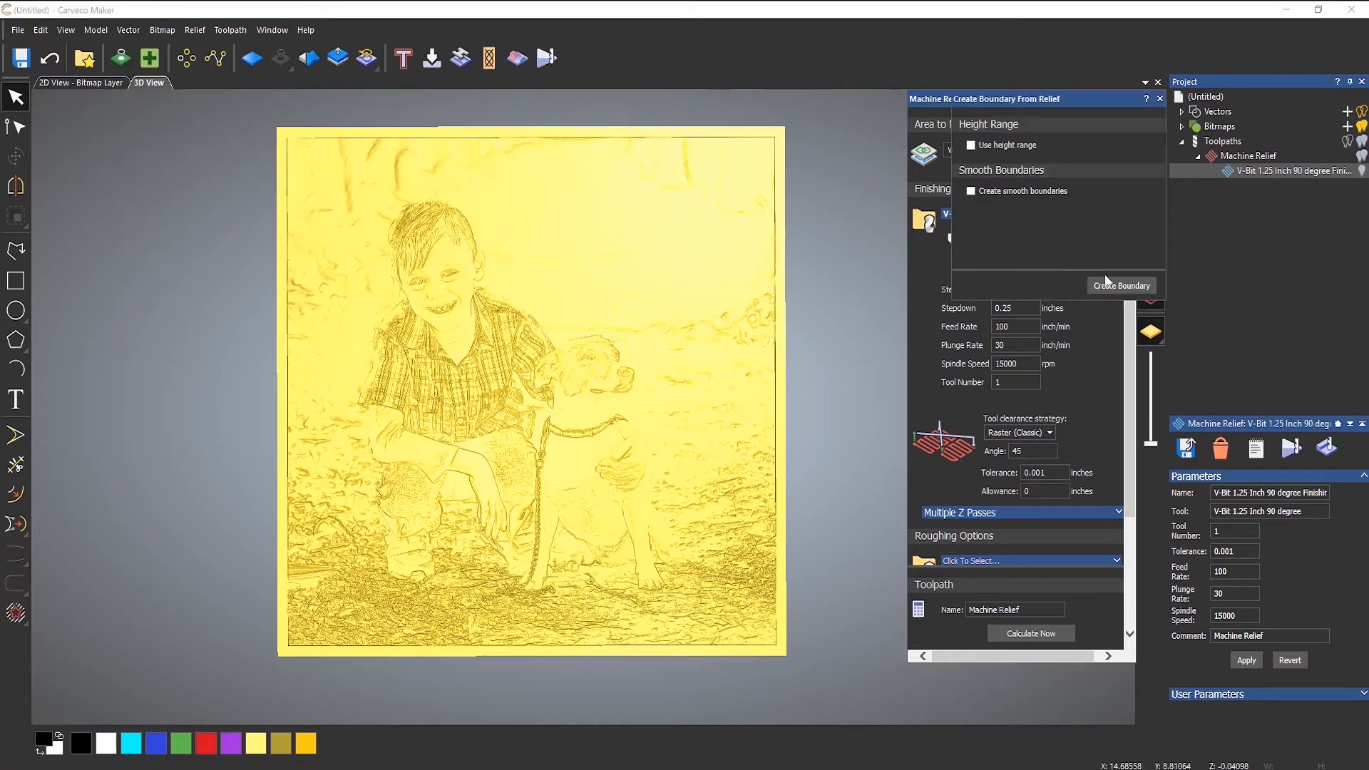
left_click(1123, 286)
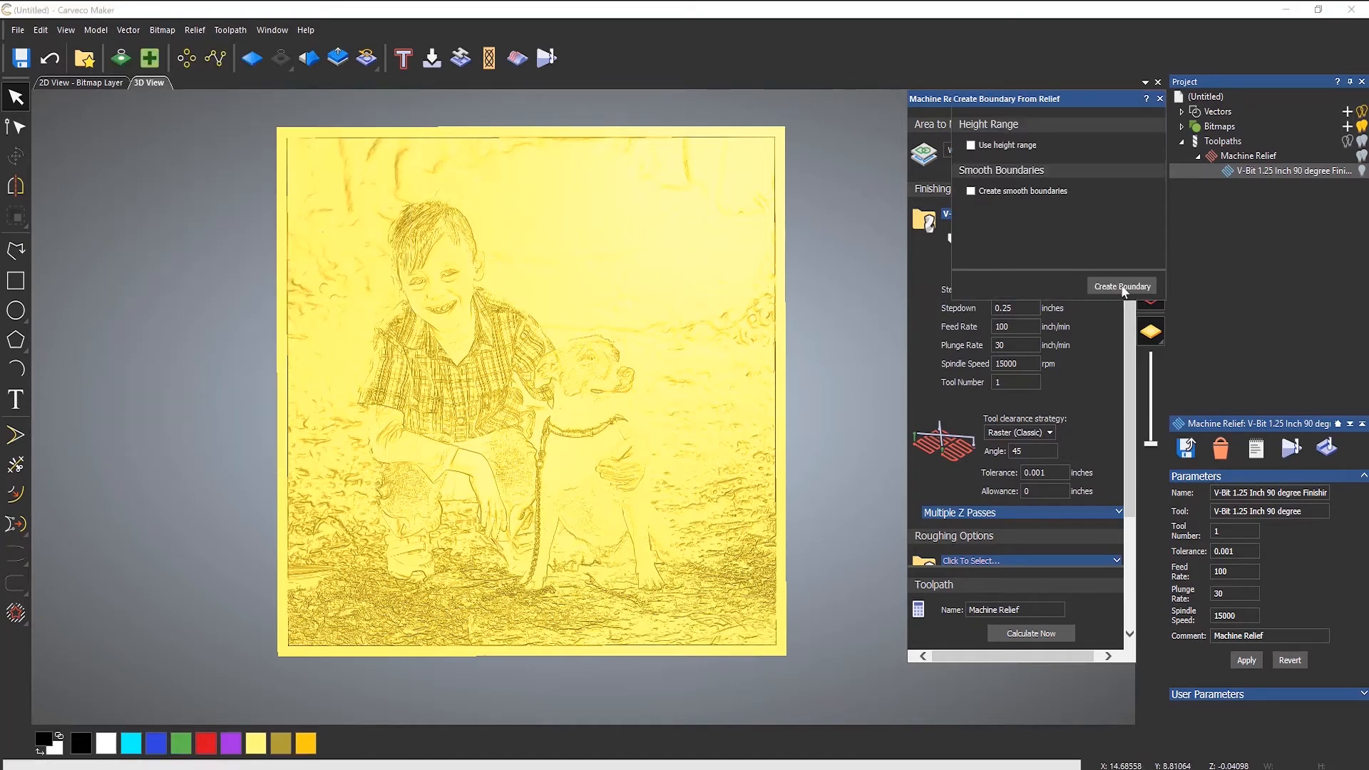
left_click(1159, 98)
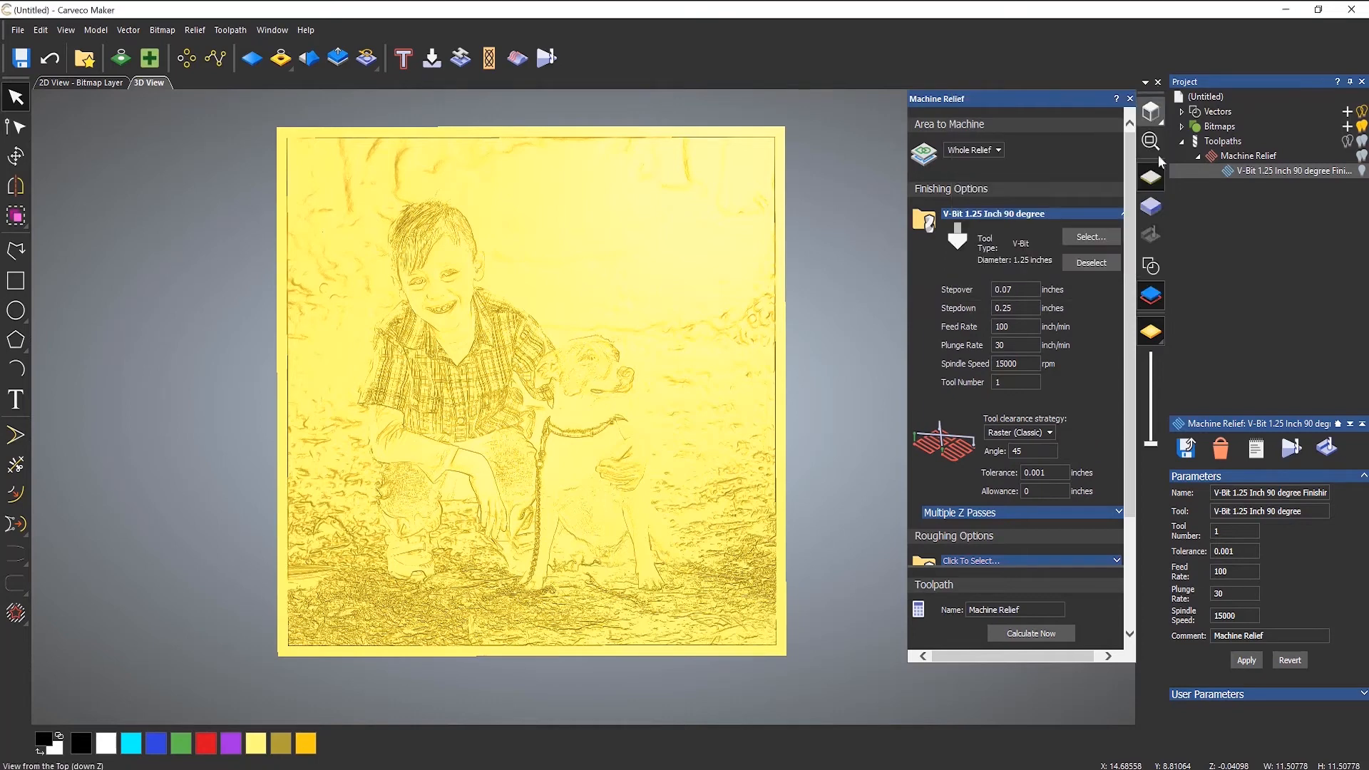
left_click(1157, 268)
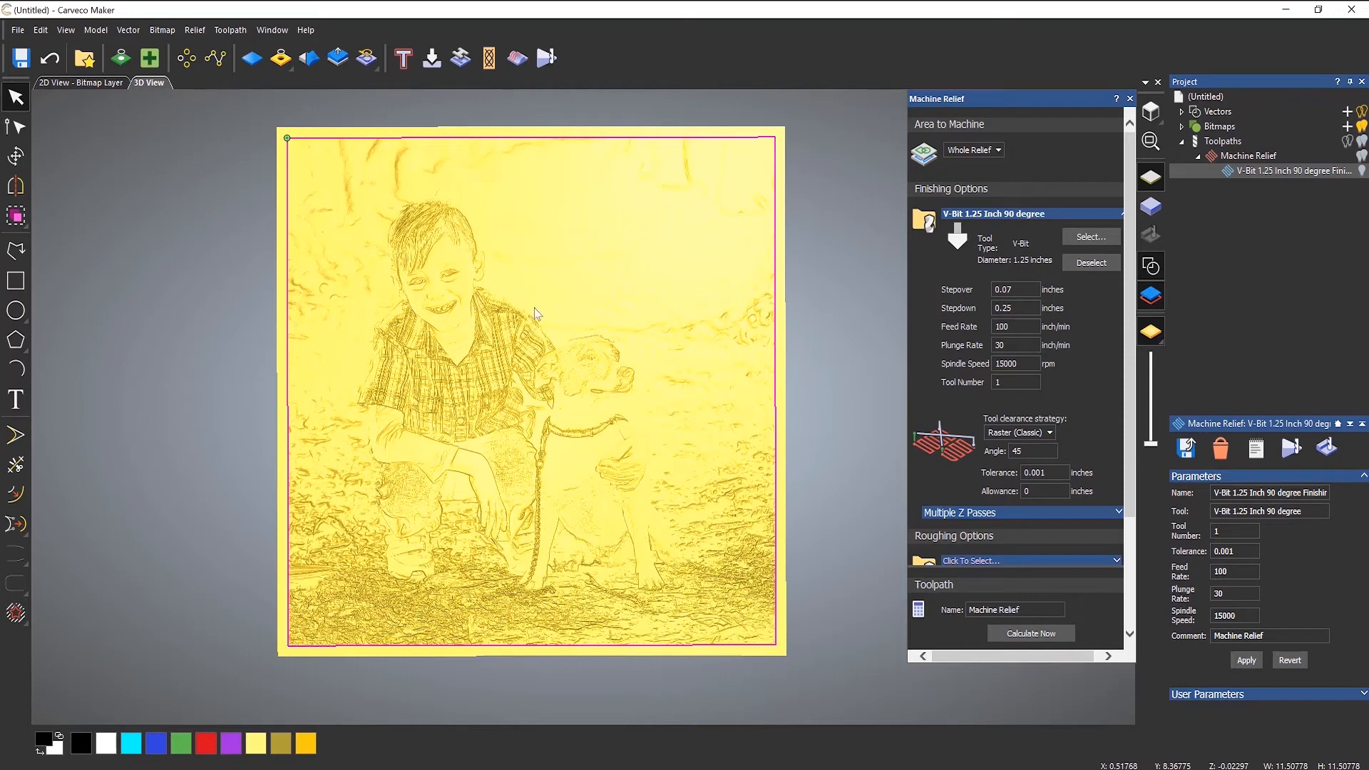
Step: Restrict the Machine Relief area to the inside of the selected boundary vector and recalculate the toolpath
left_click(980, 155)
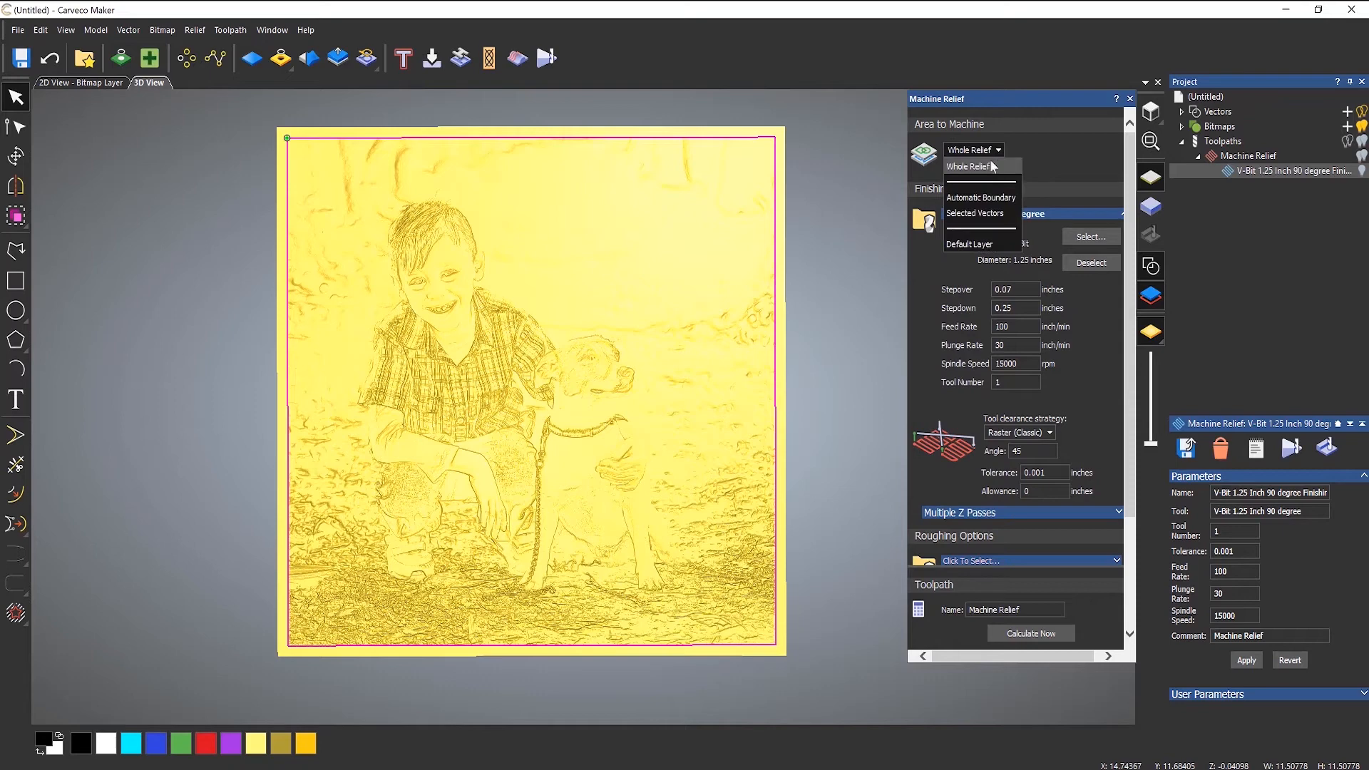
left_click(988, 215)
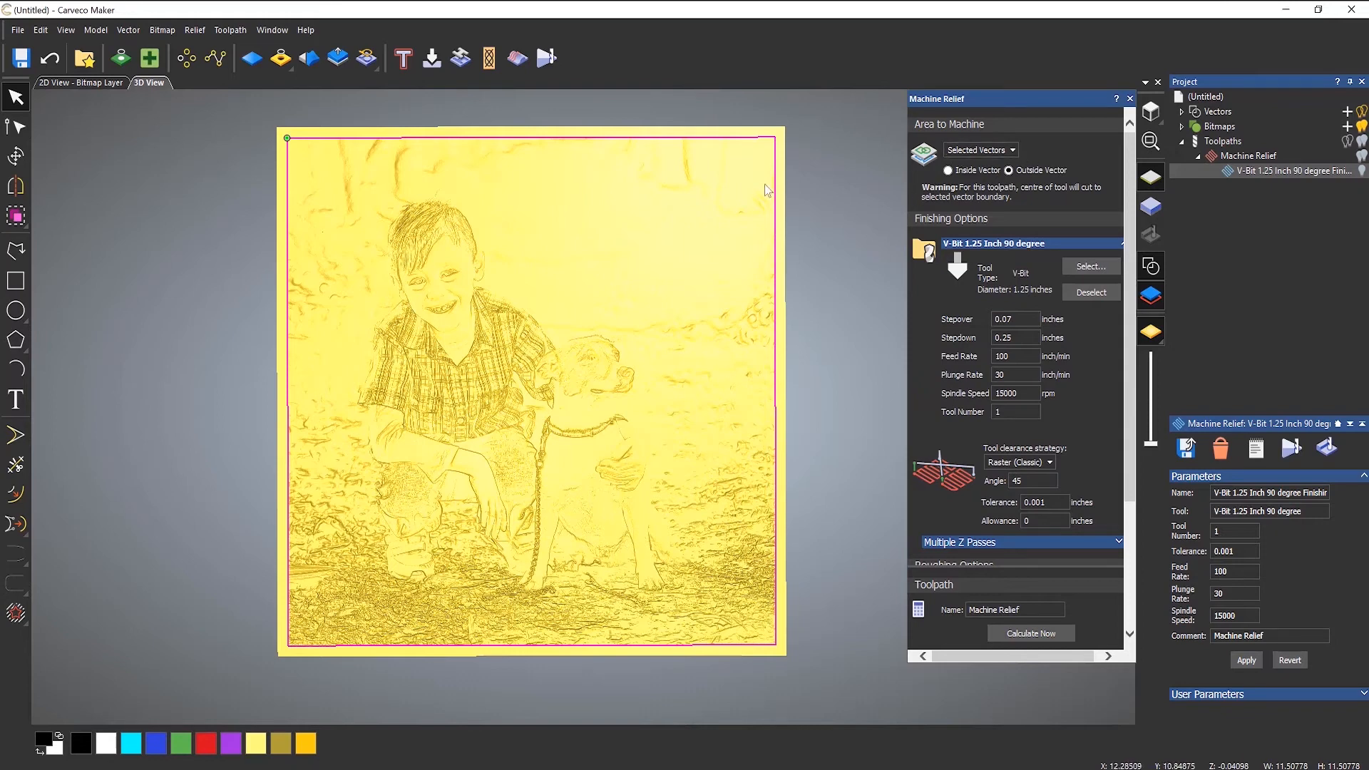
left_click(1029, 635)
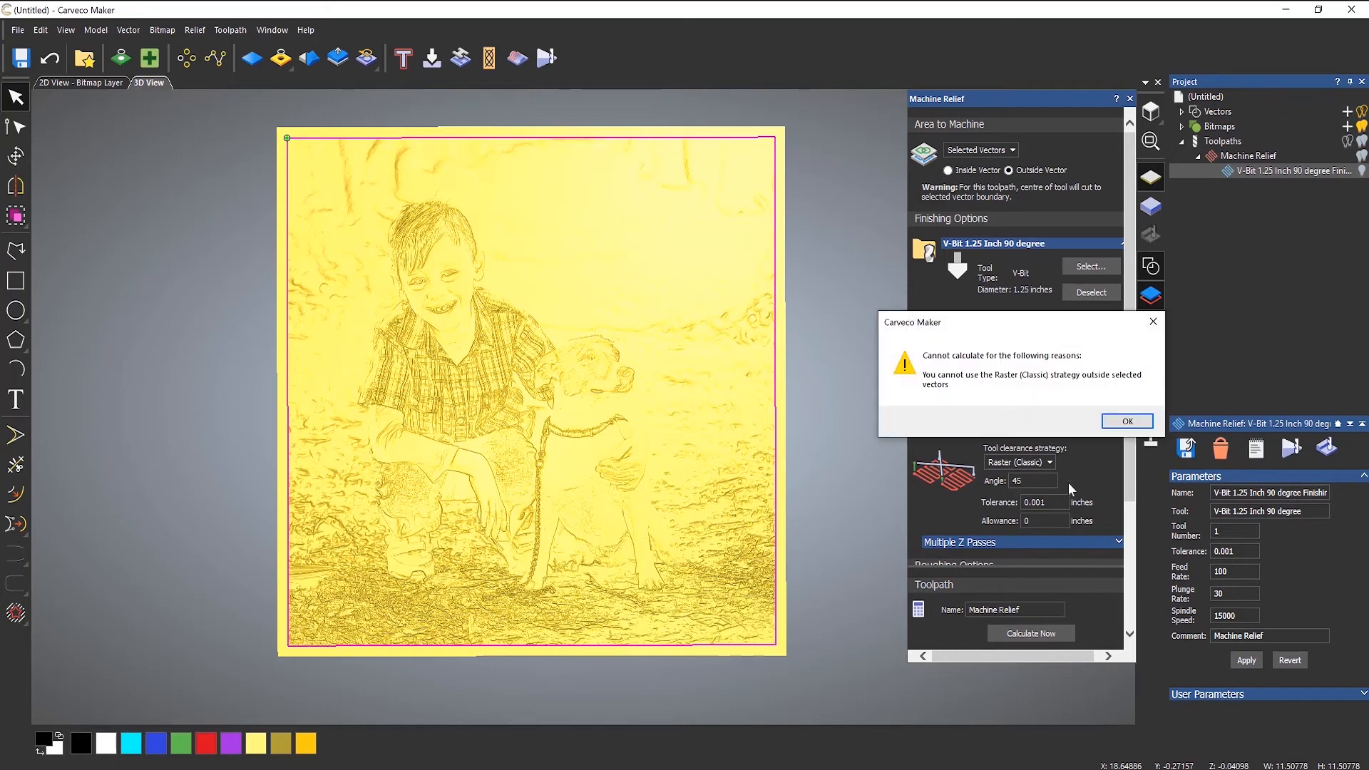
left_click(1125, 422)
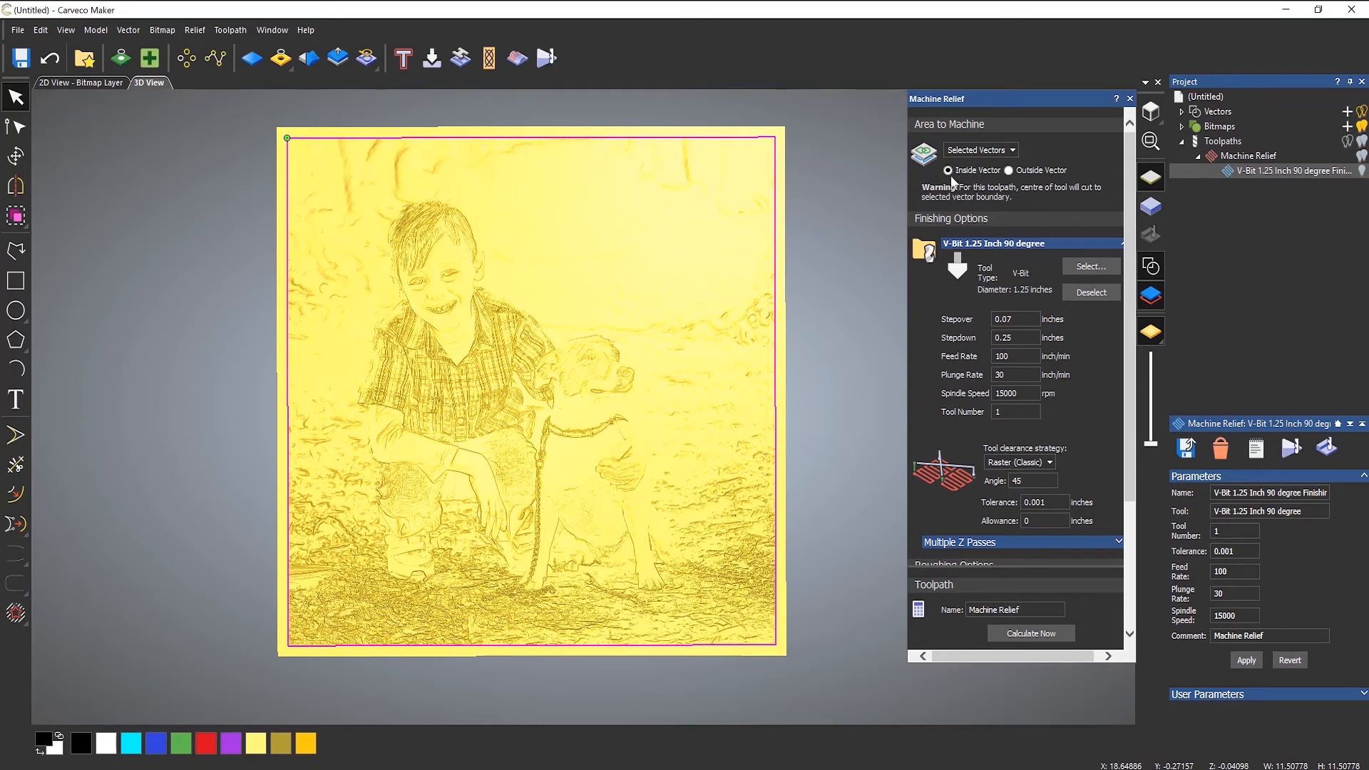
left_click(1031, 633)
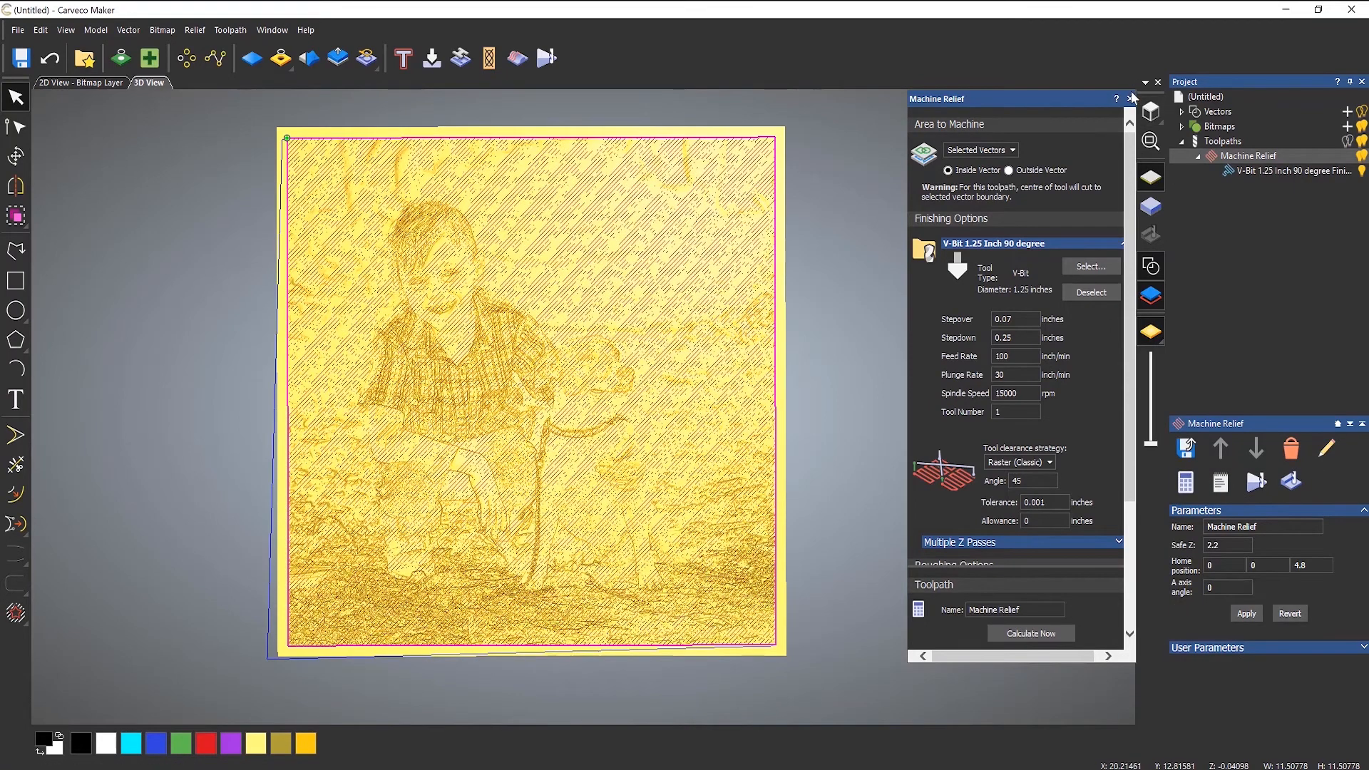
Step: Simulate the boundary-limited Machine Relief toolpath to completion, alternating normal and fast playback, and close the toolpath settings
right_click(1230, 157)
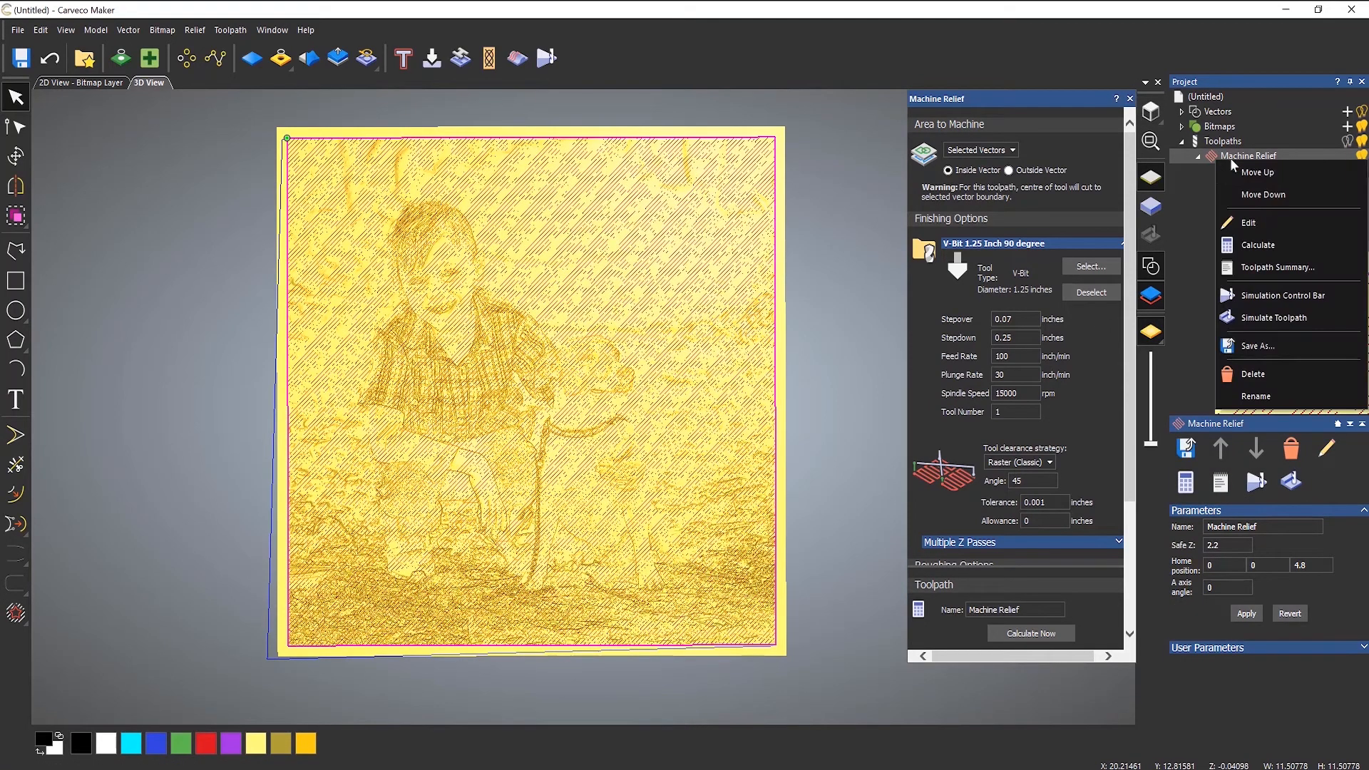
left_click(1282, 293)
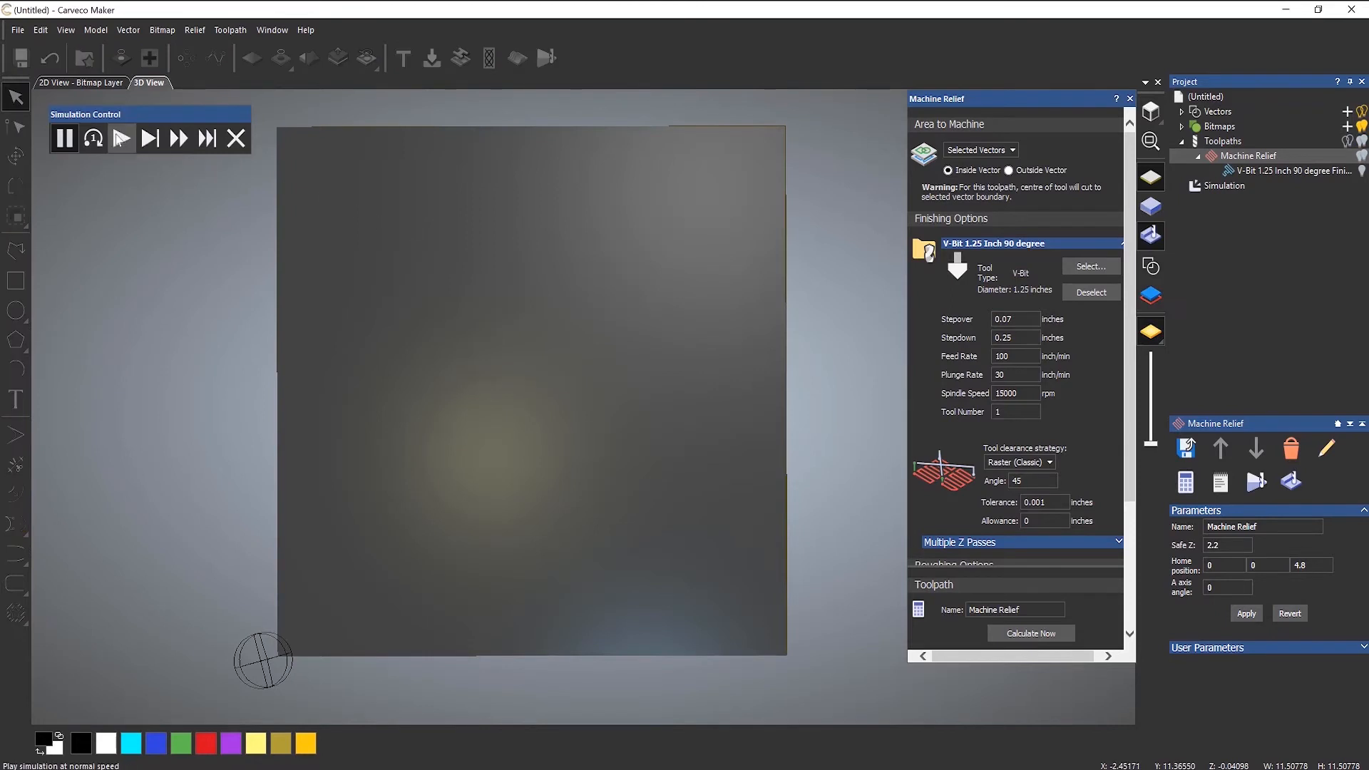
left_click(122, 139)
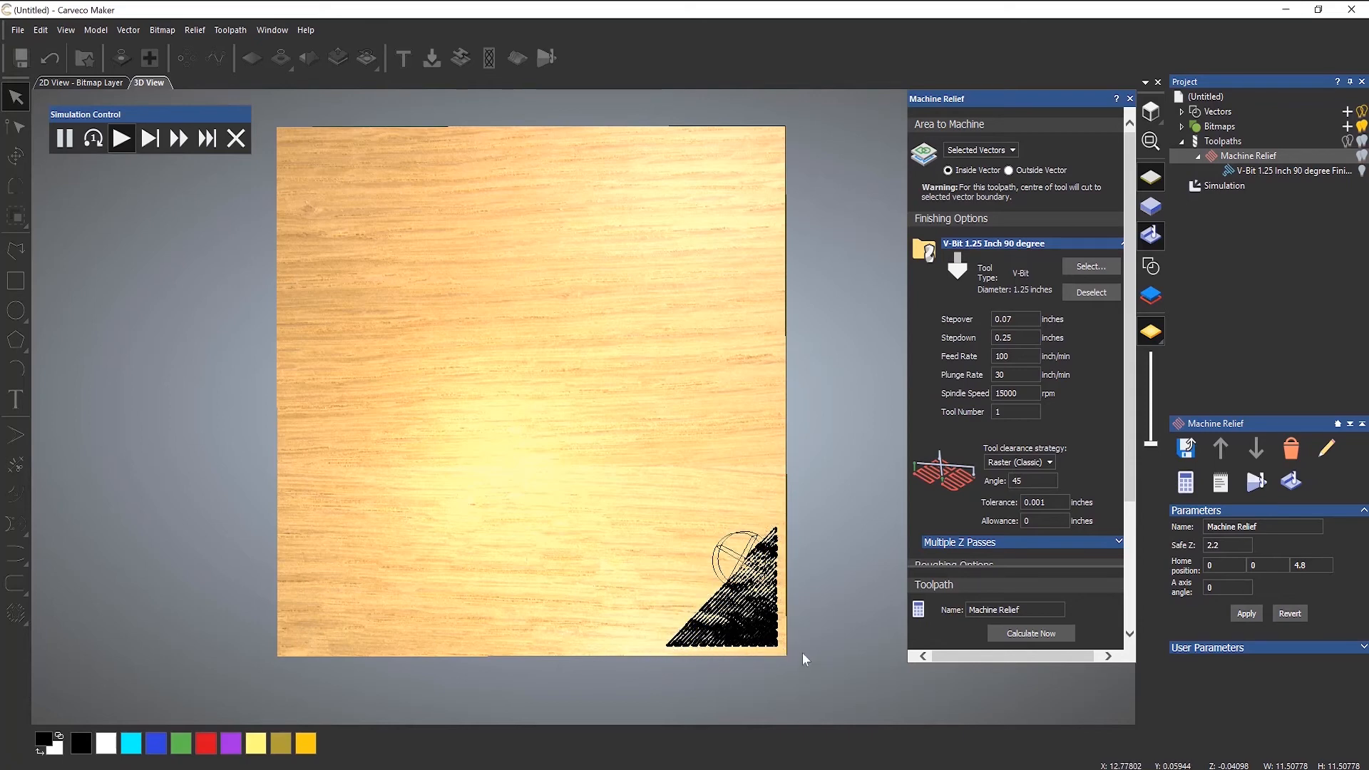
left_click(178, 141)
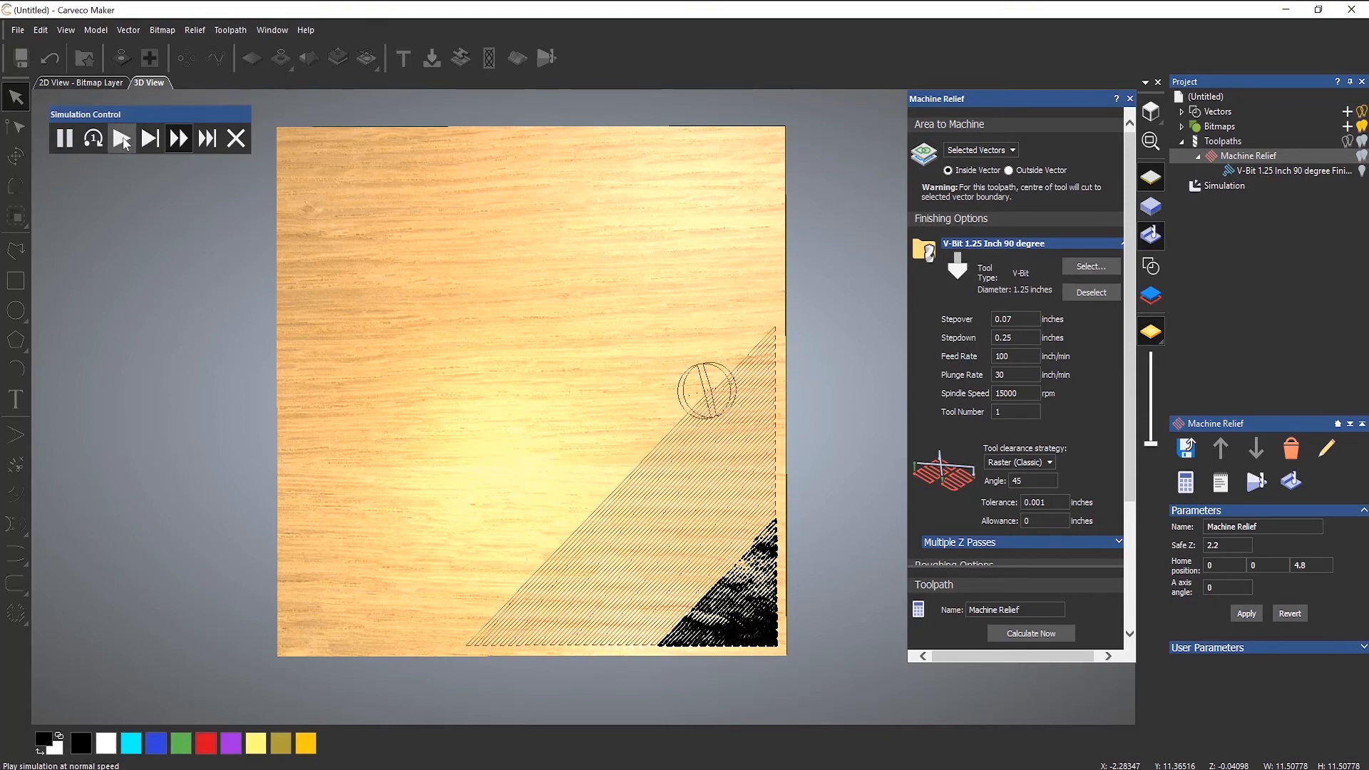
left_click(122, 141)
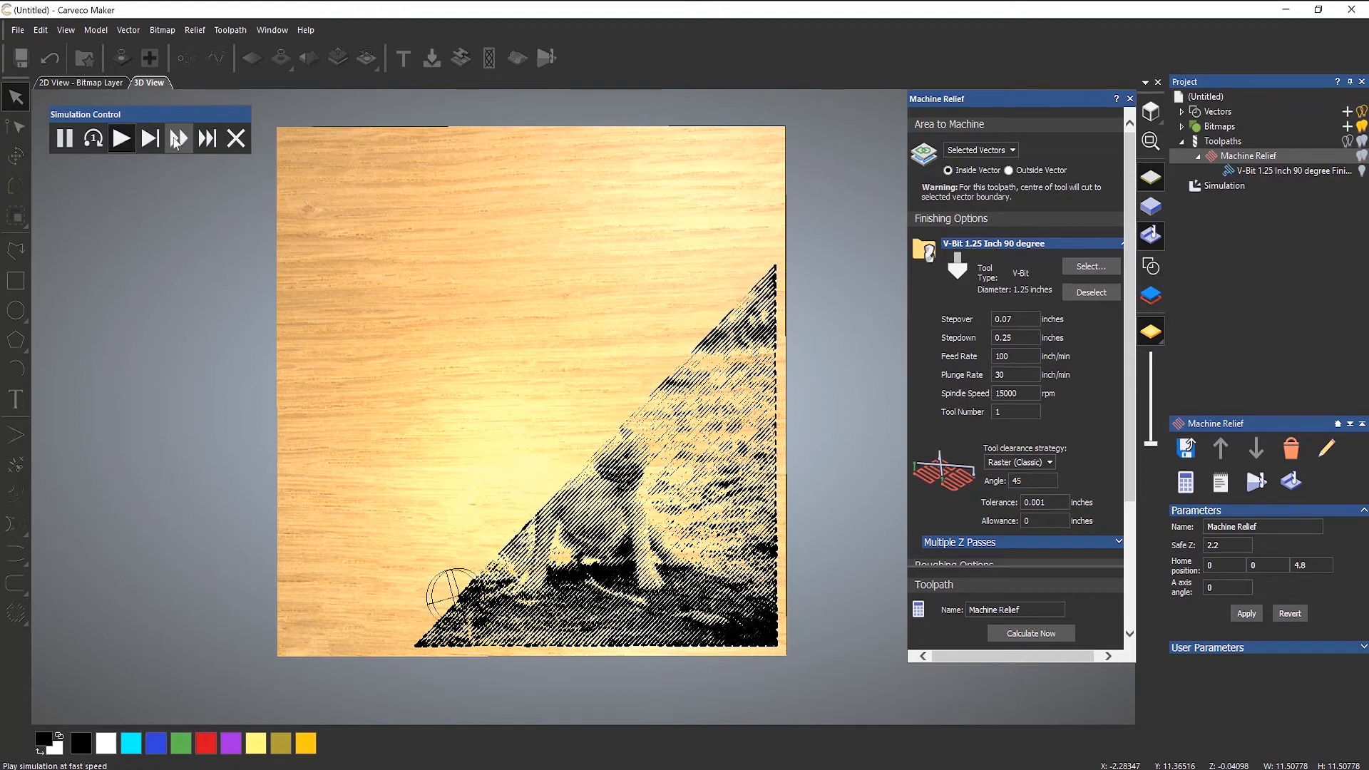
left_click(180, 141)
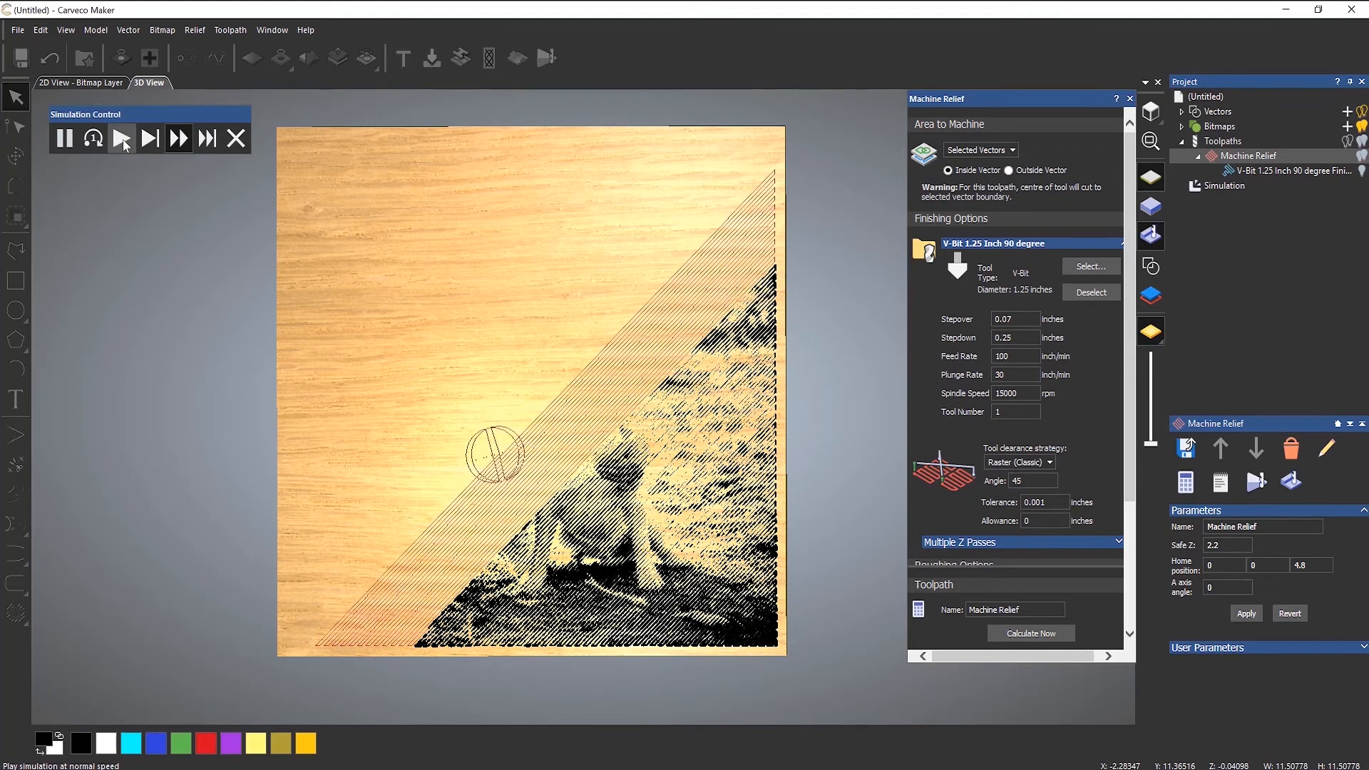
left_click(121, 140)
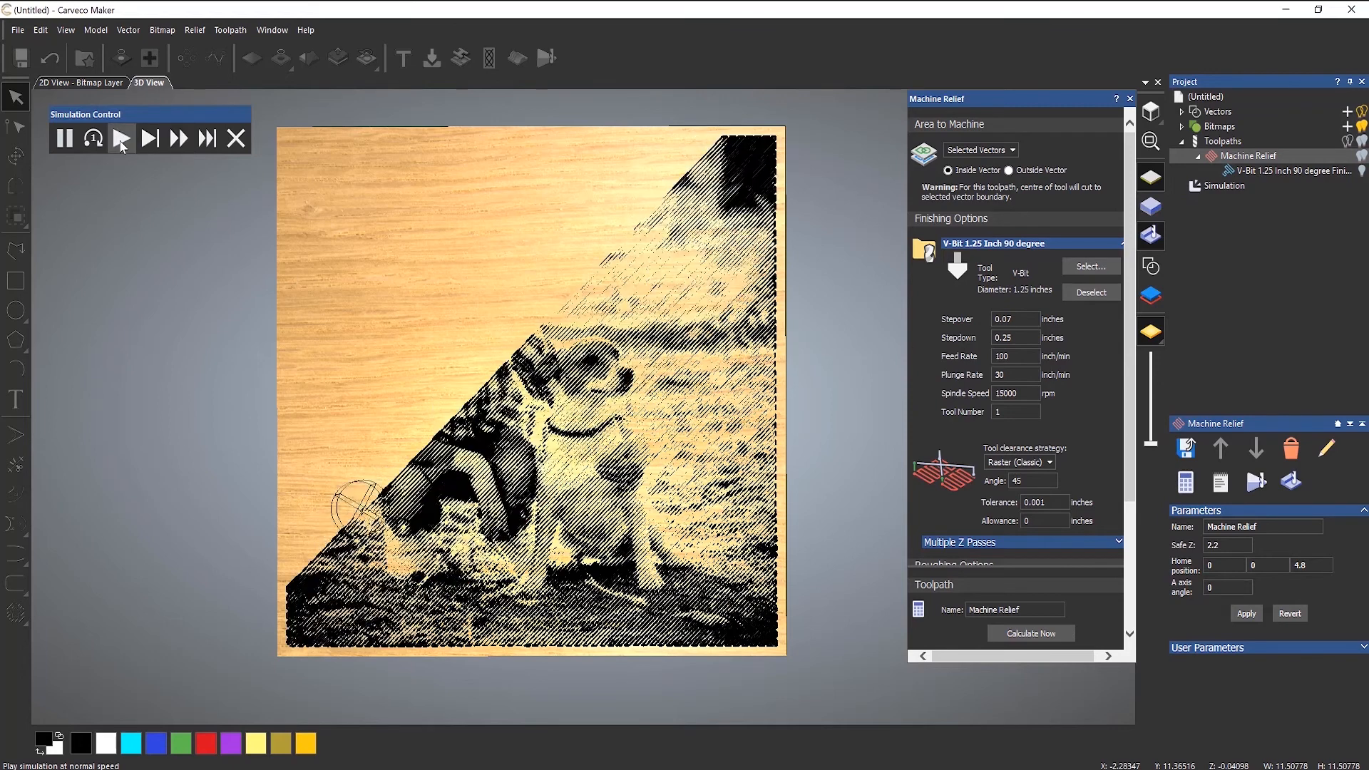
left_click(178, 139)
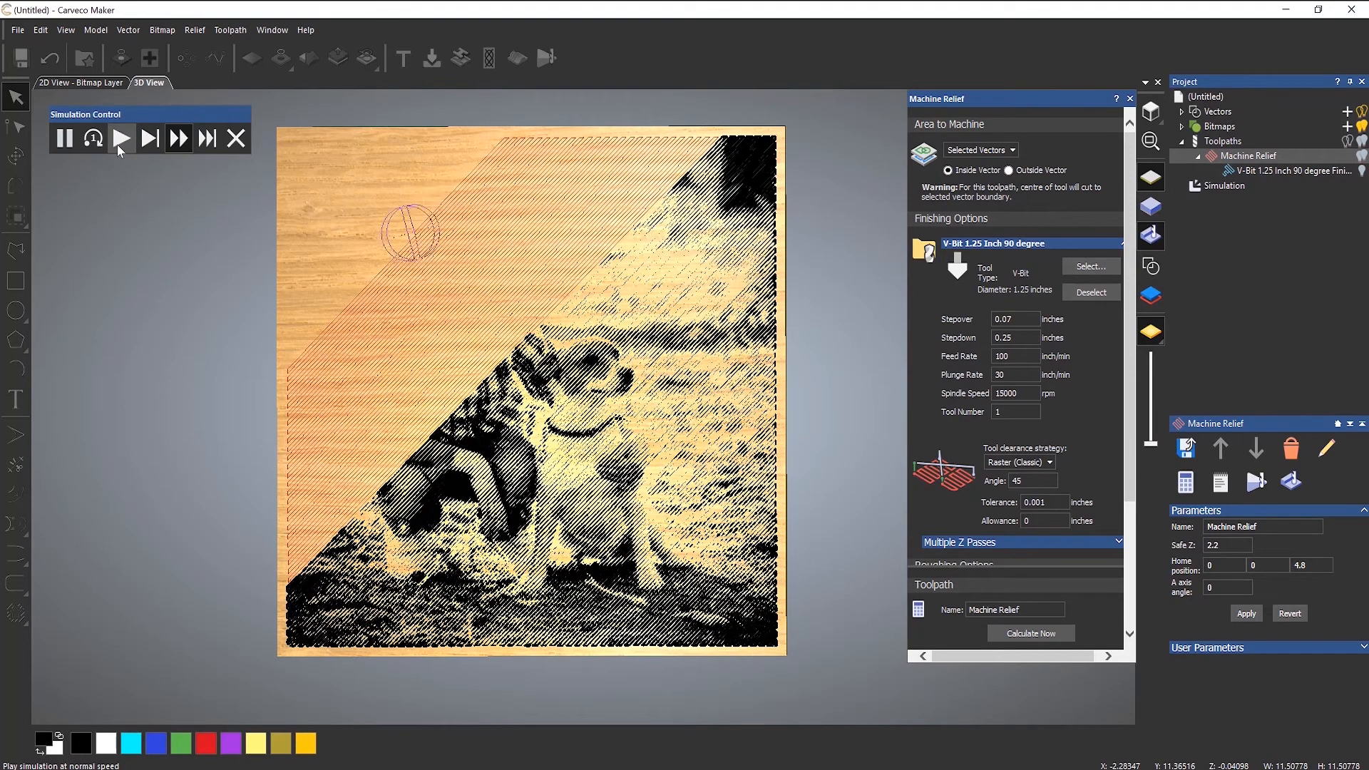
left_click(117, 144)
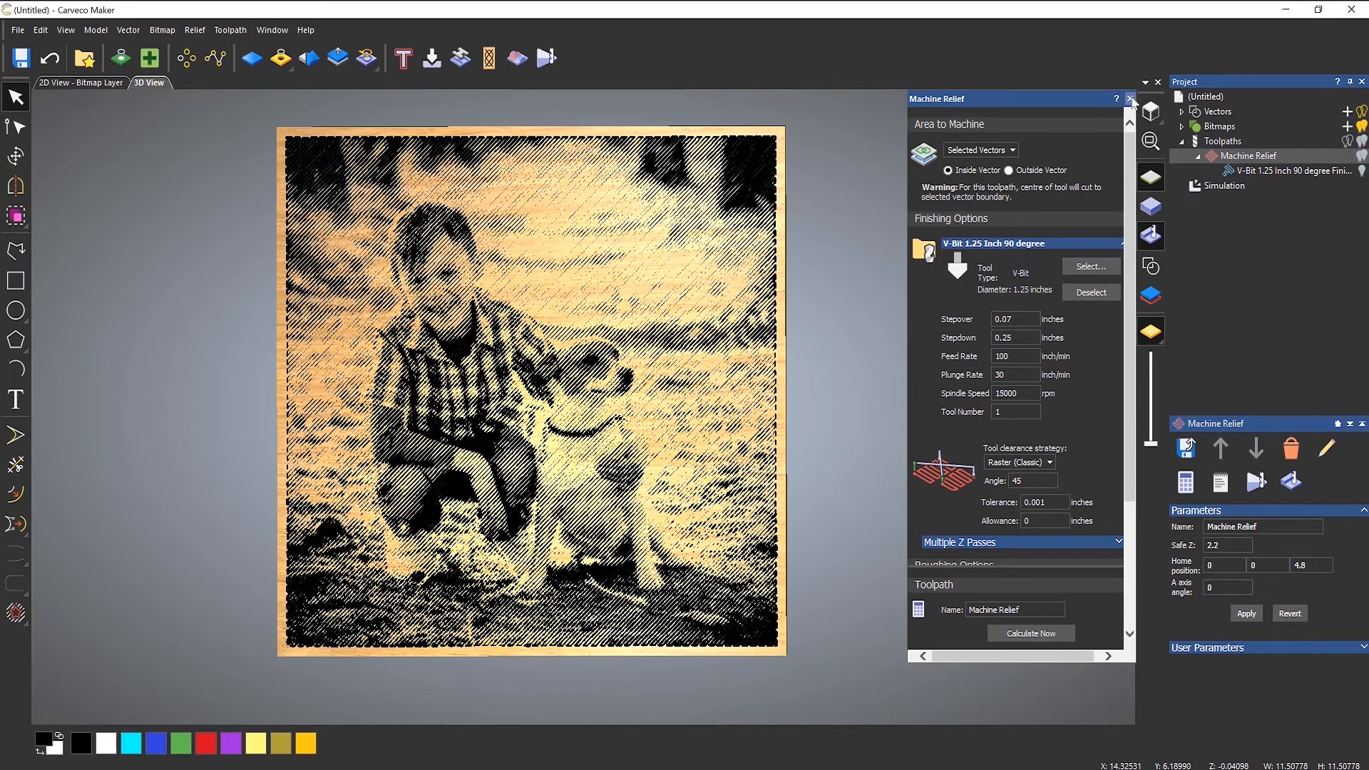
left_click(1129, 98)
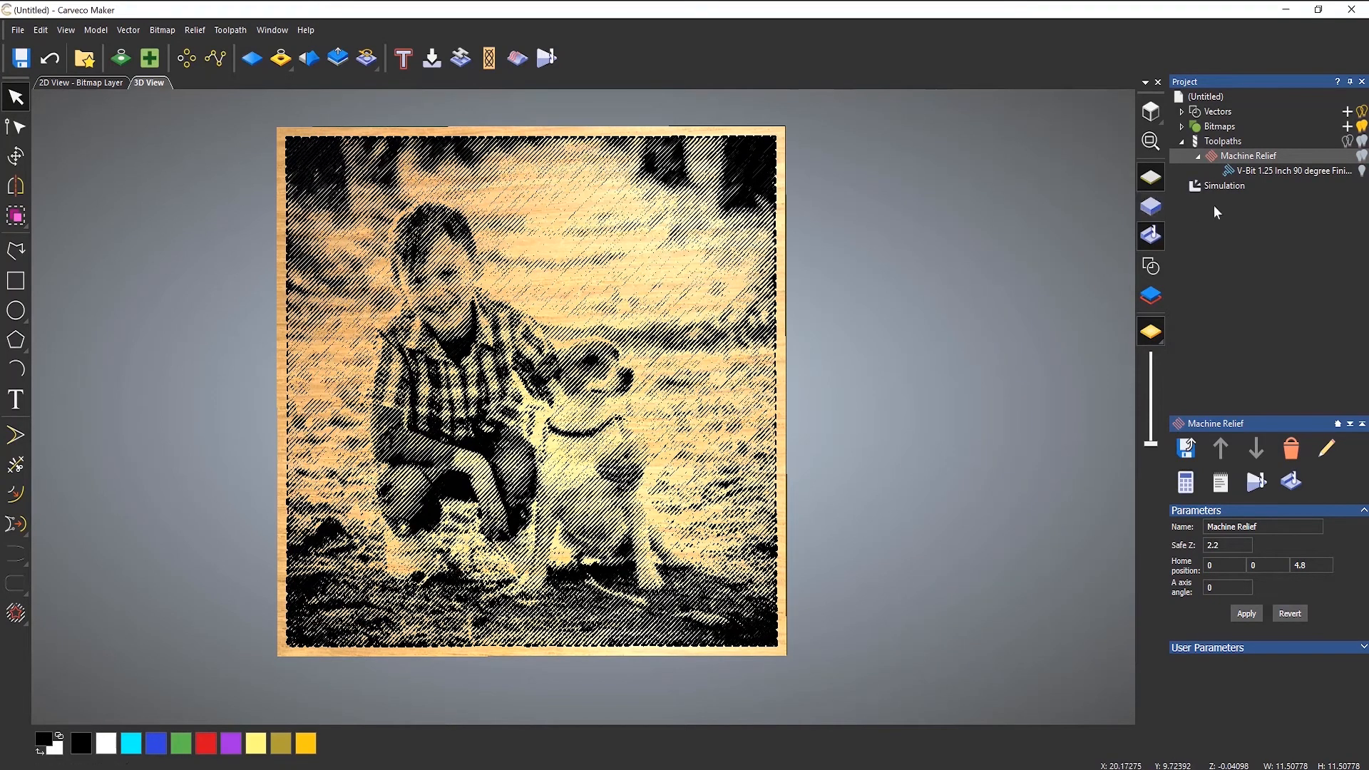
Step: Start saving the toolpaths and create a Desktop folder named V-Carved Photo for the output
left_click(1225, 143)
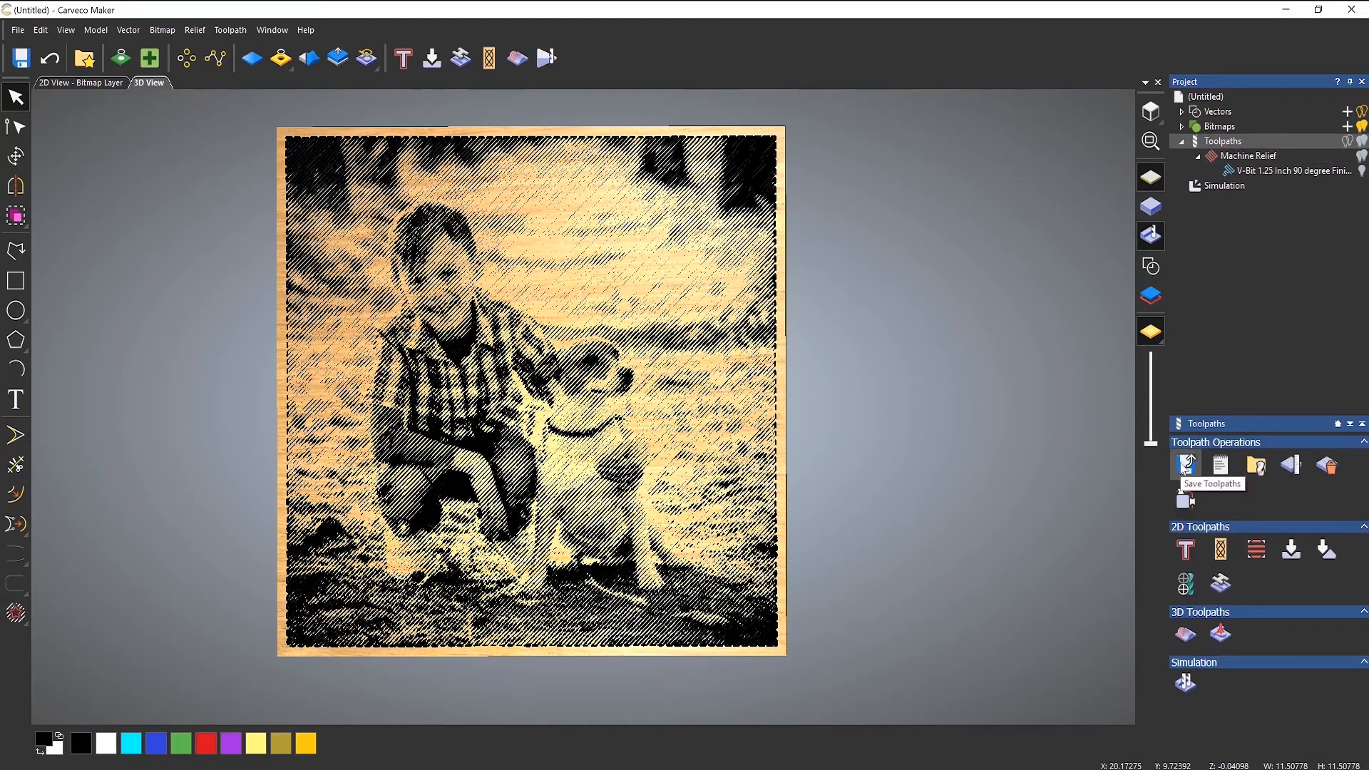
left_click(1186, 465)
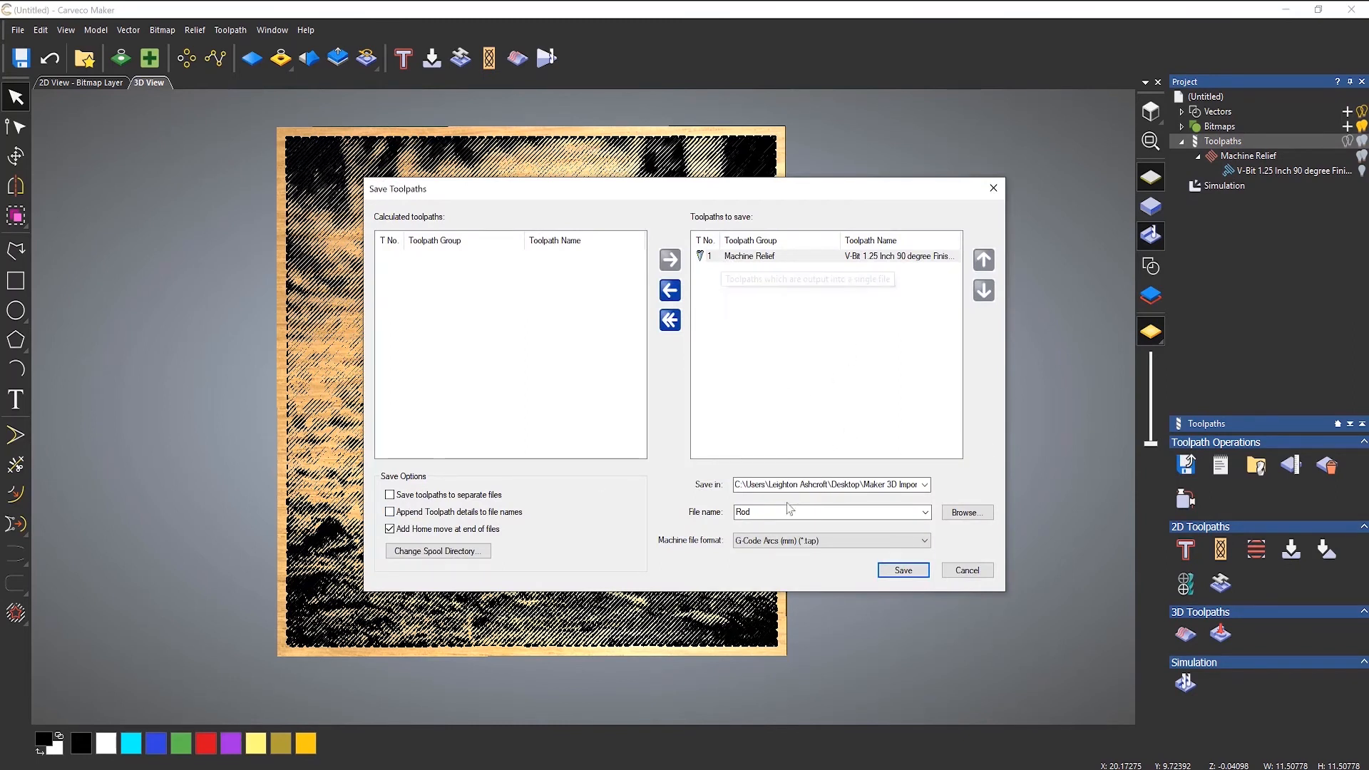
left_click(967, 513)
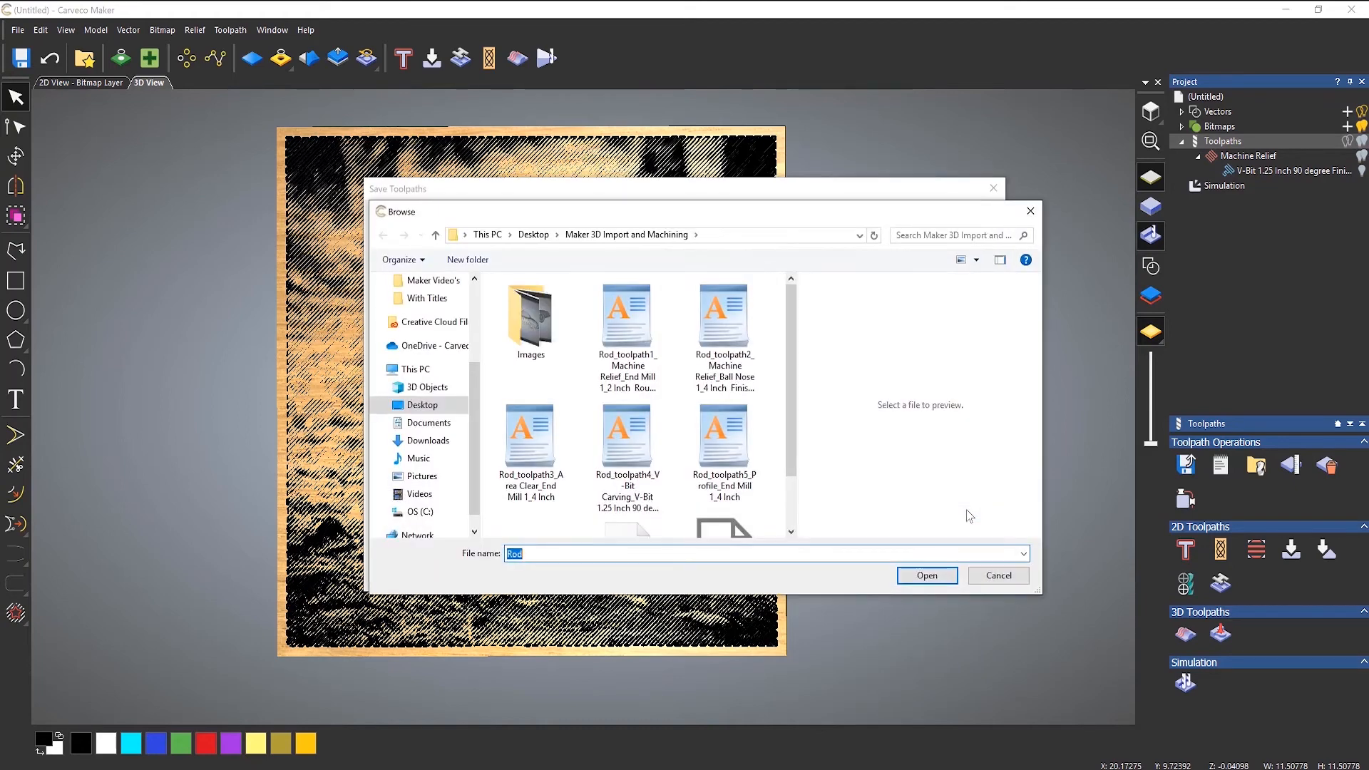
left_click(422, 405)
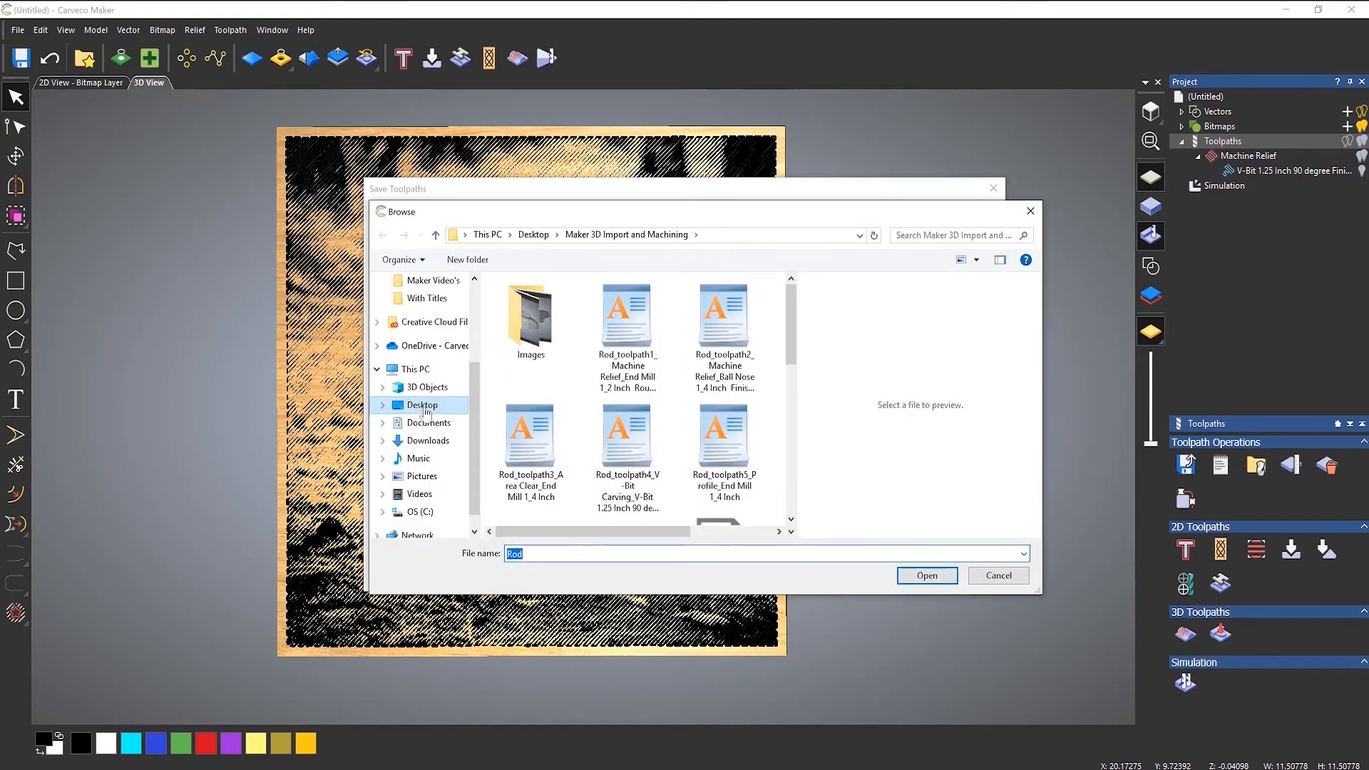
left_click(468, 259)
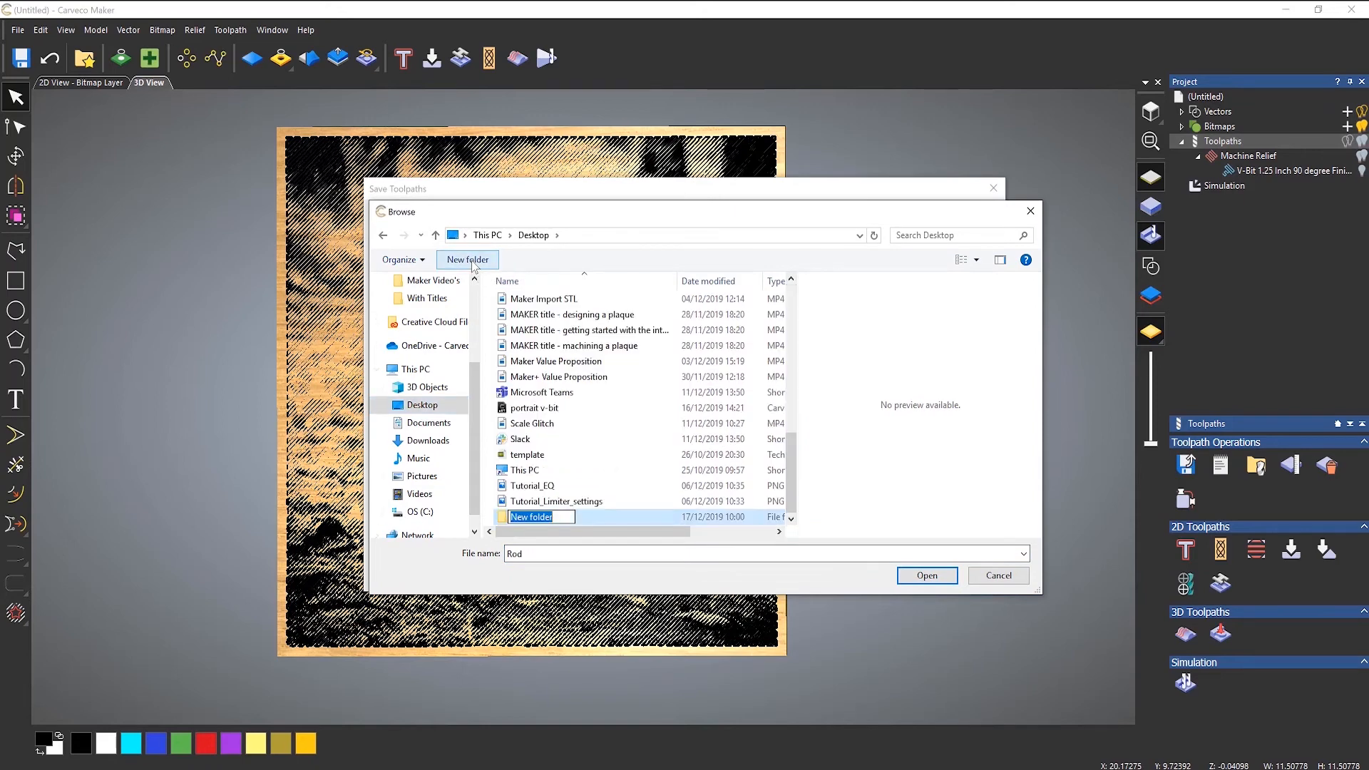
type("V-Cav")
type("re")
key("BackSpace")
key("BackSpace")
key("BackSpace")
type("rved Photo")
key("Return")
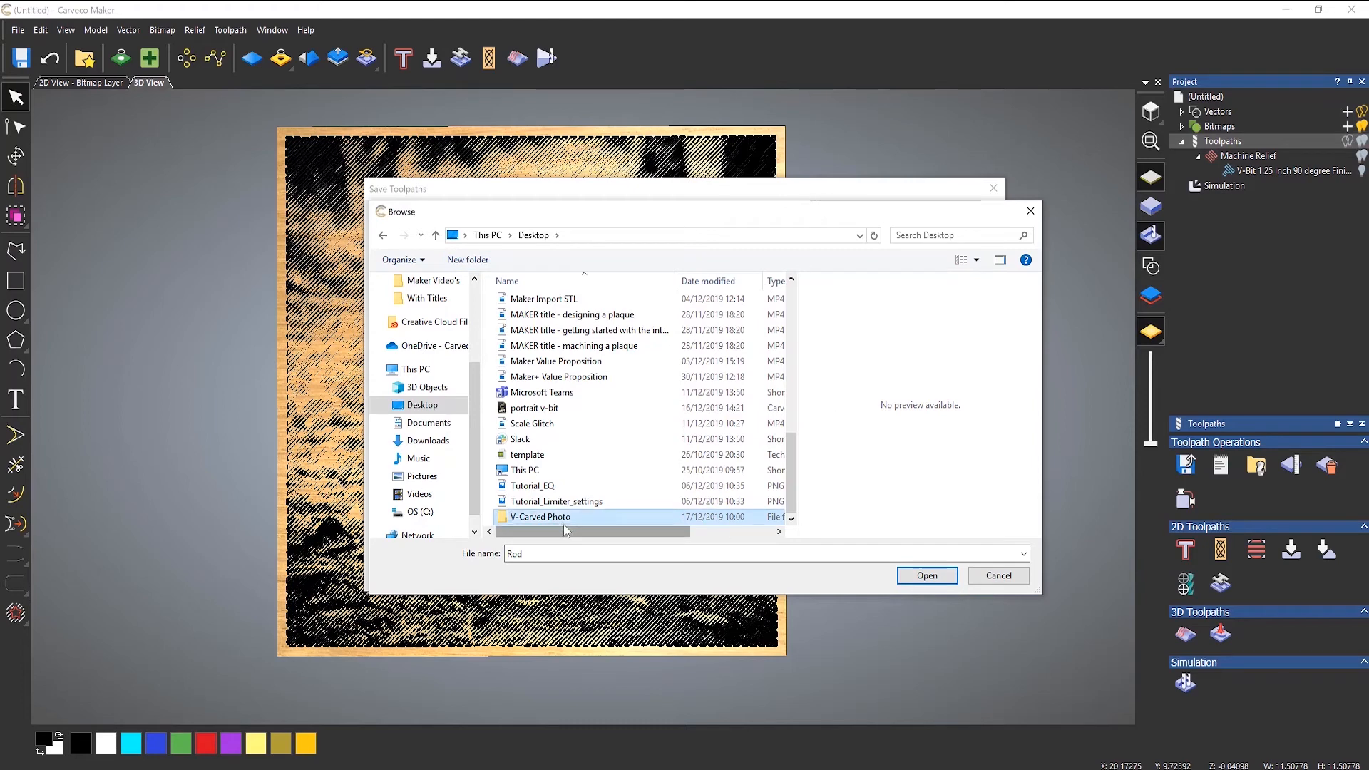
Step: Choose the V-Carved Photo folder as the save location and name the toolpath file Boy and Dog
double_click(554, 517)
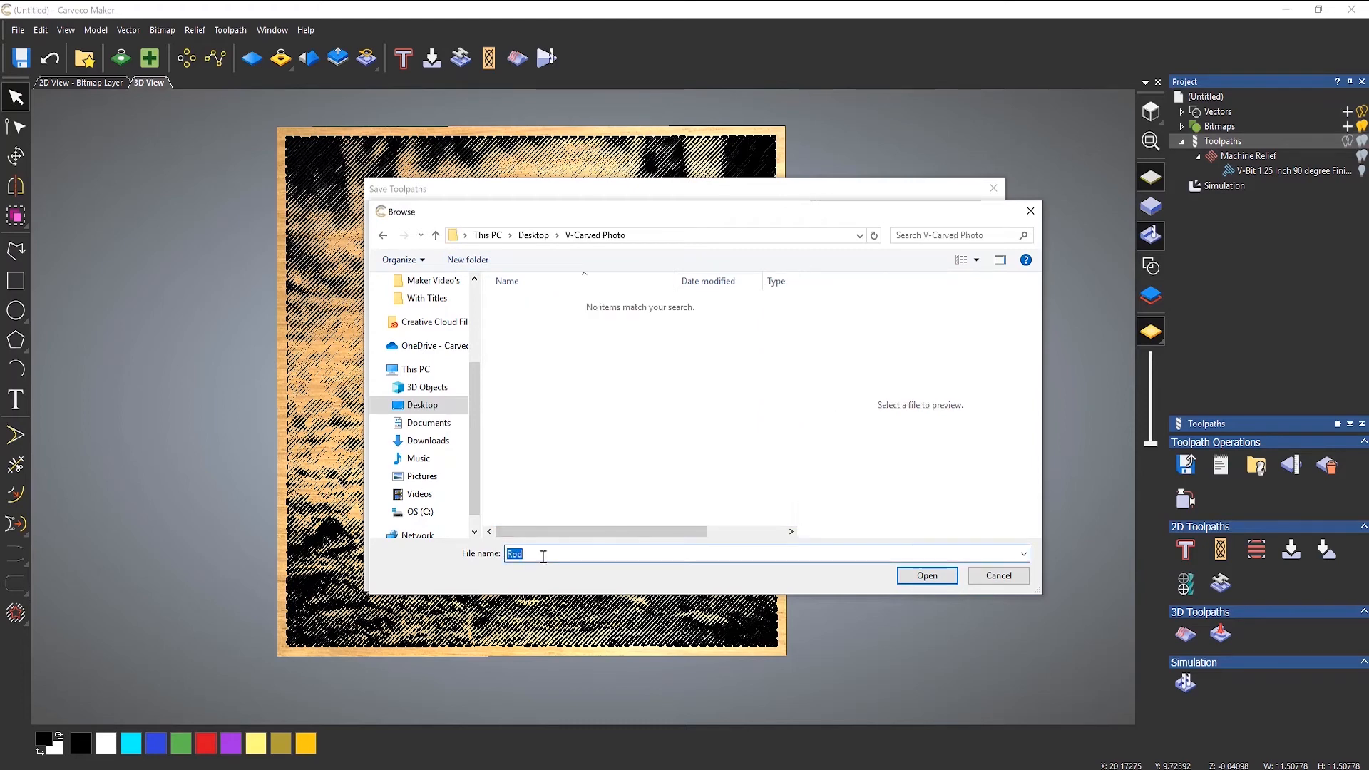
type("Boy and Dog")
left_click(935, 580)
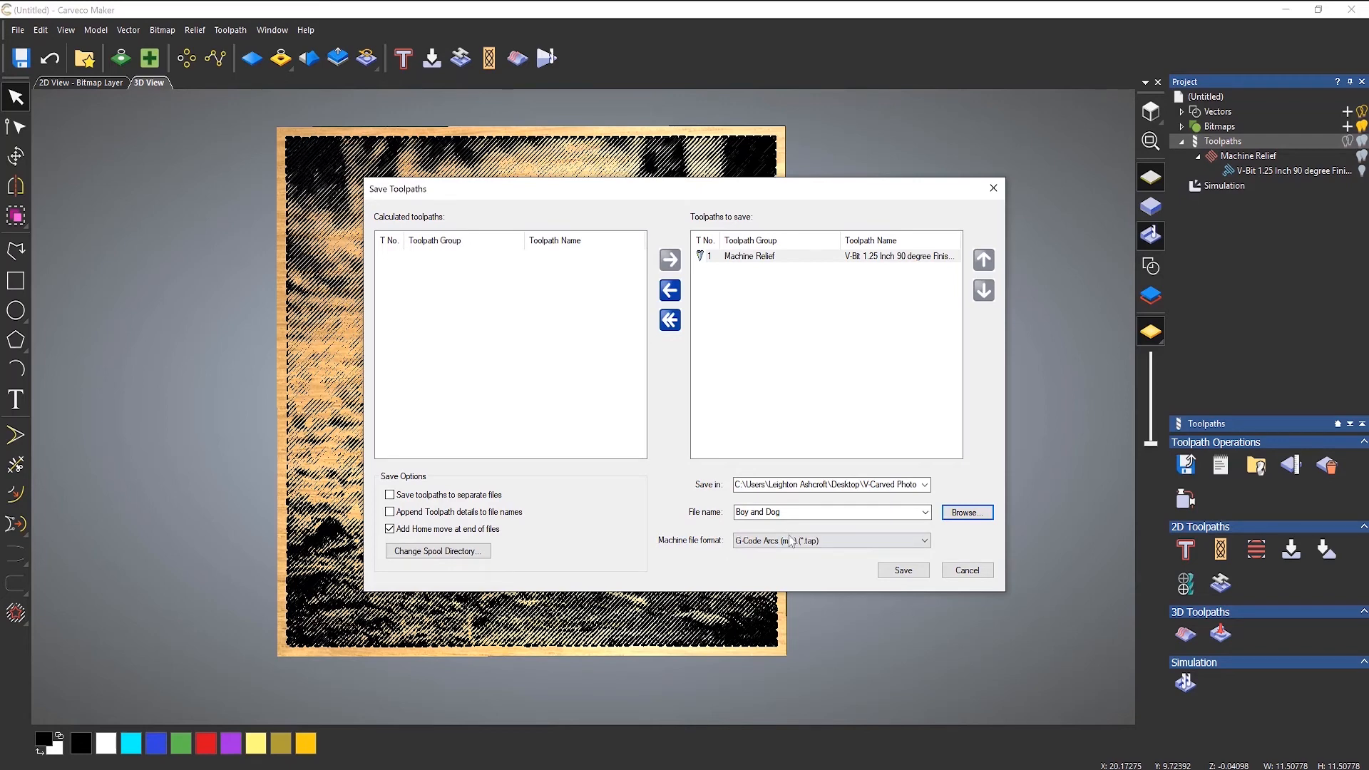
Step: Set the machine file format to Mach3_4-MM-Arcs-ATC(*.TAP) and save the toolpath file
left_click(876, 544)
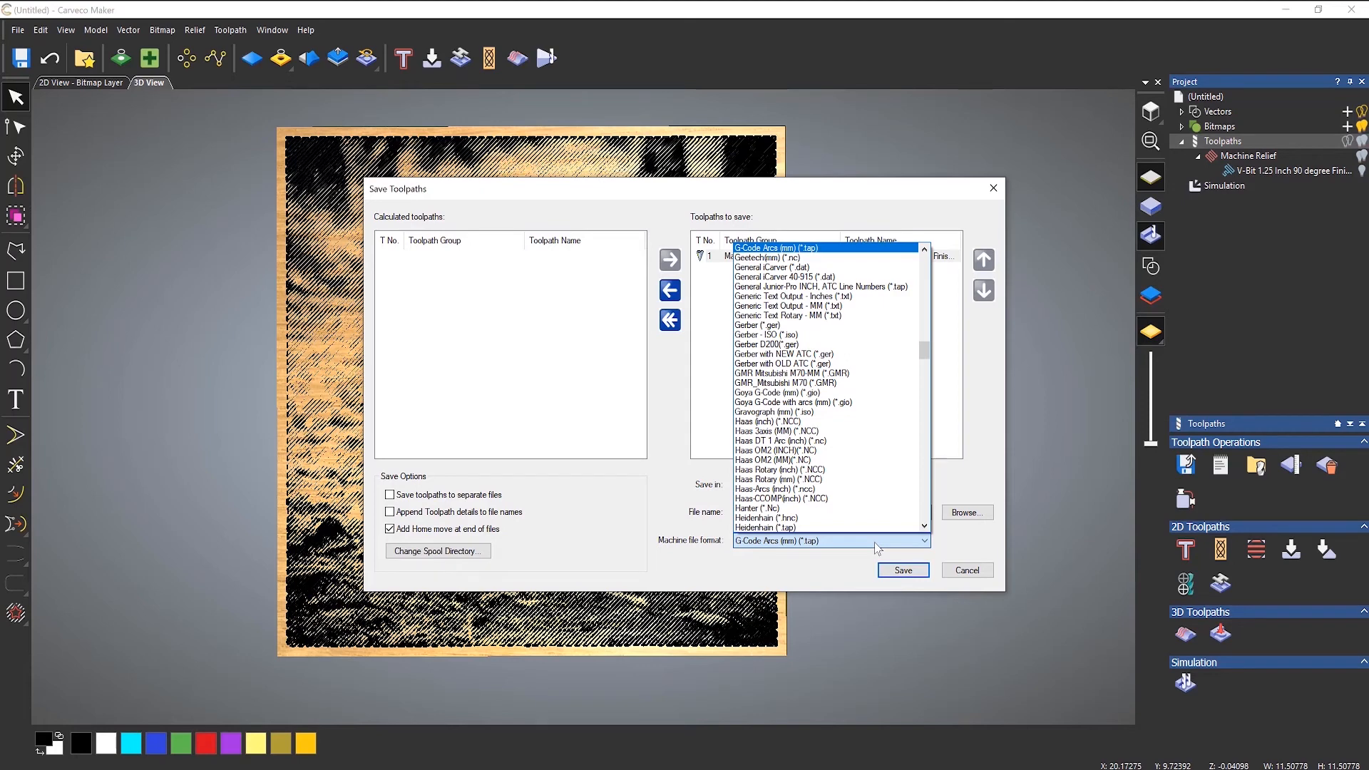
left_click_drag(925, 355, 884, 407)
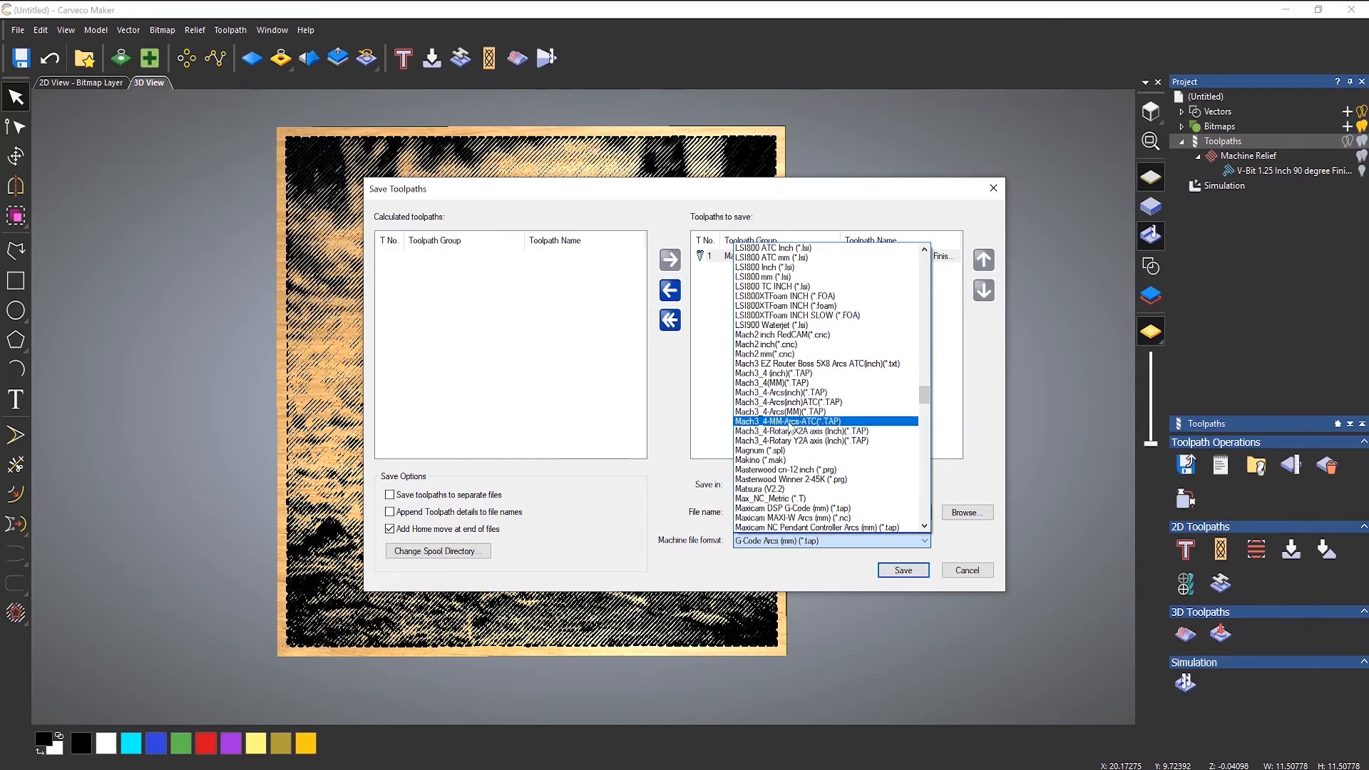
left_click(800, 422)
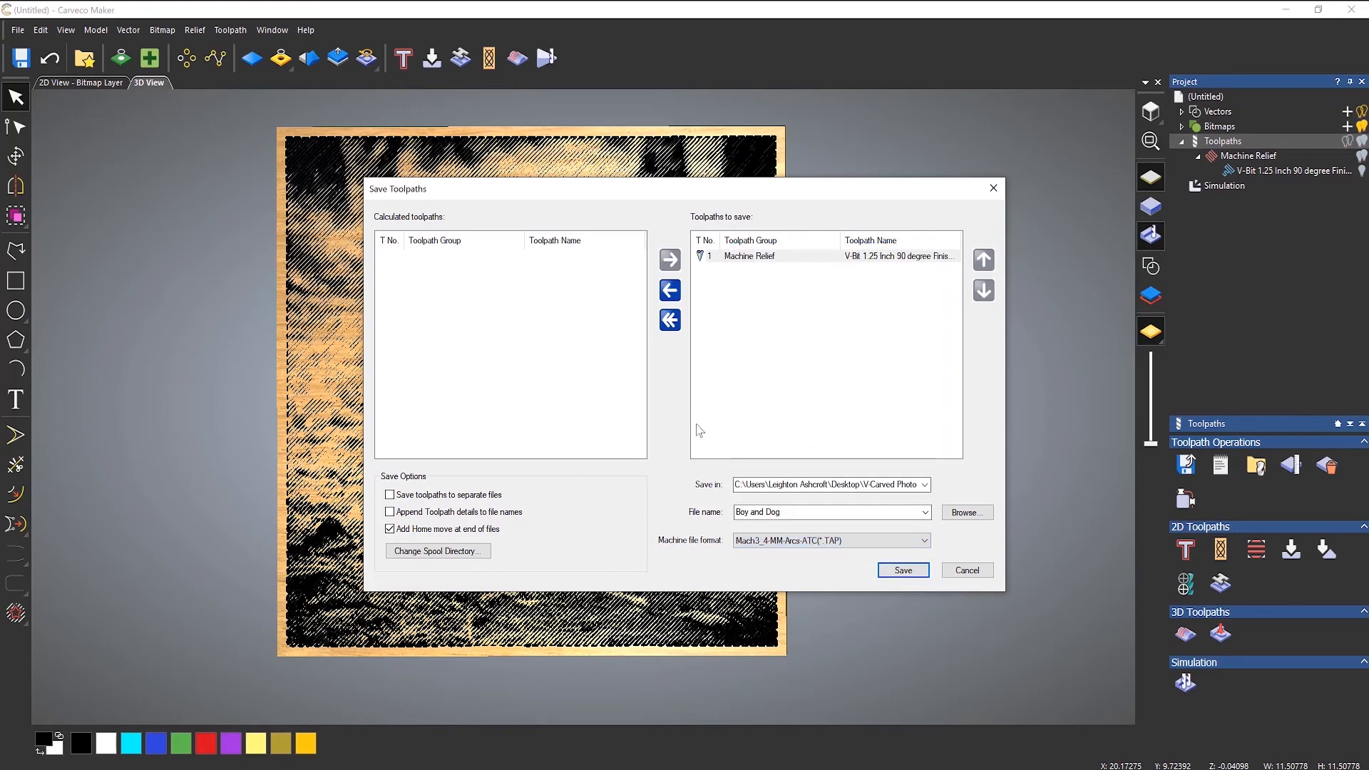
left_click(904, 570)
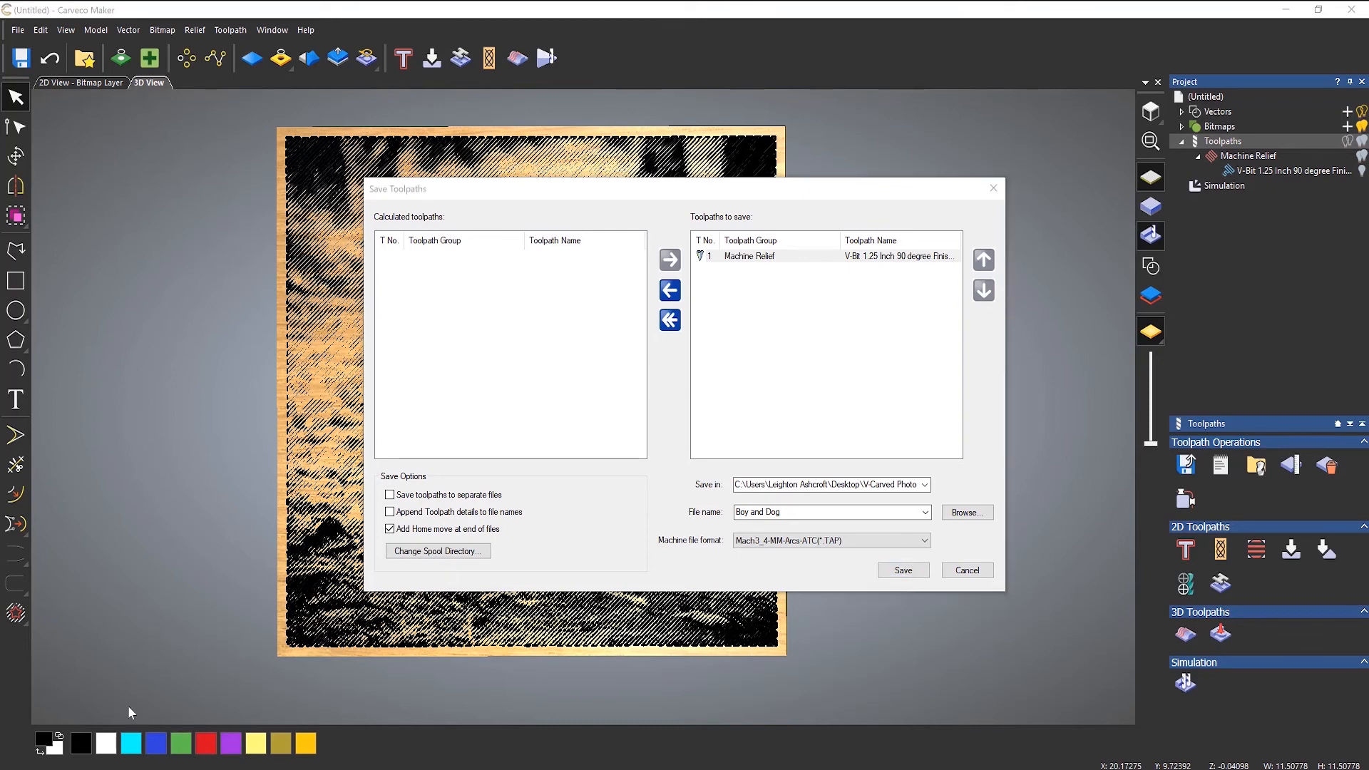
Step: Switch to File Explorer and locate the Boy and Dog file in the Desktop's V-Carved Photo folder
key("super+e")
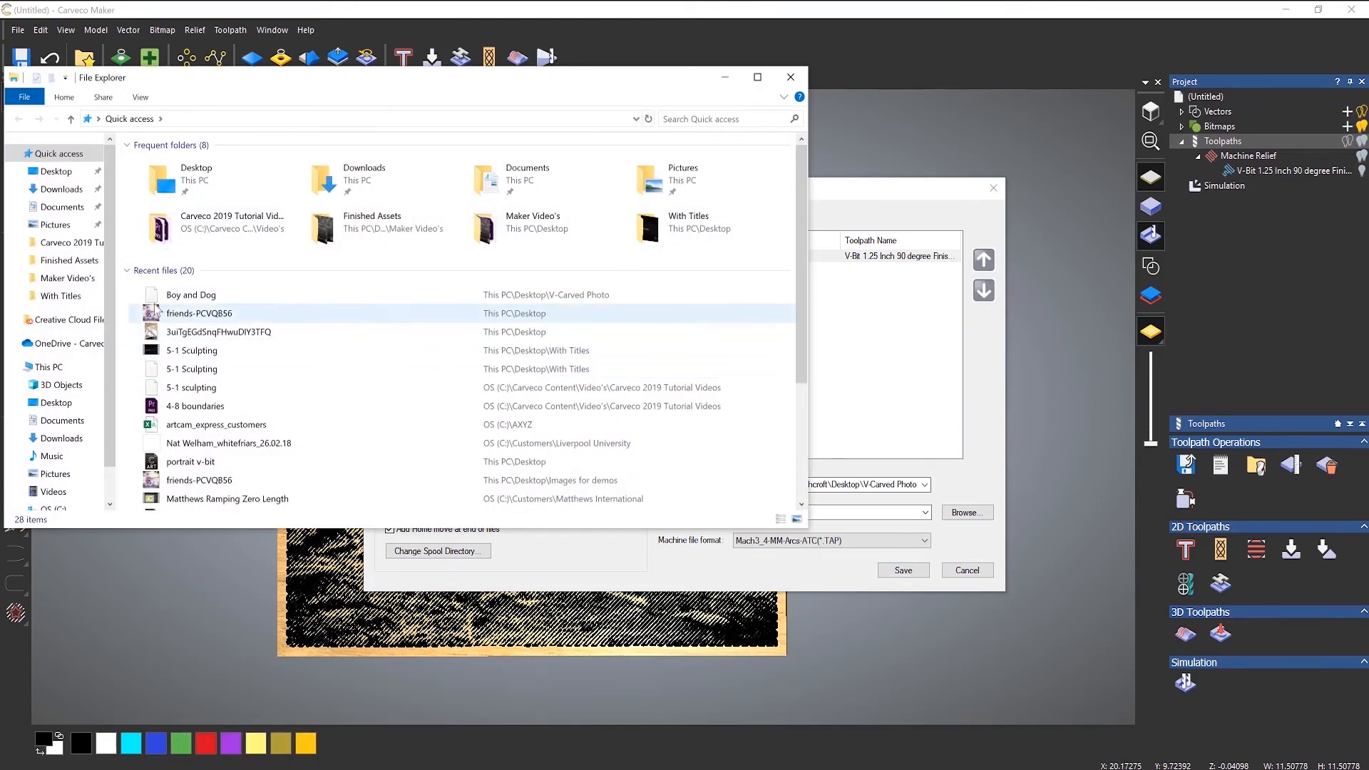
left_click(56, 172)
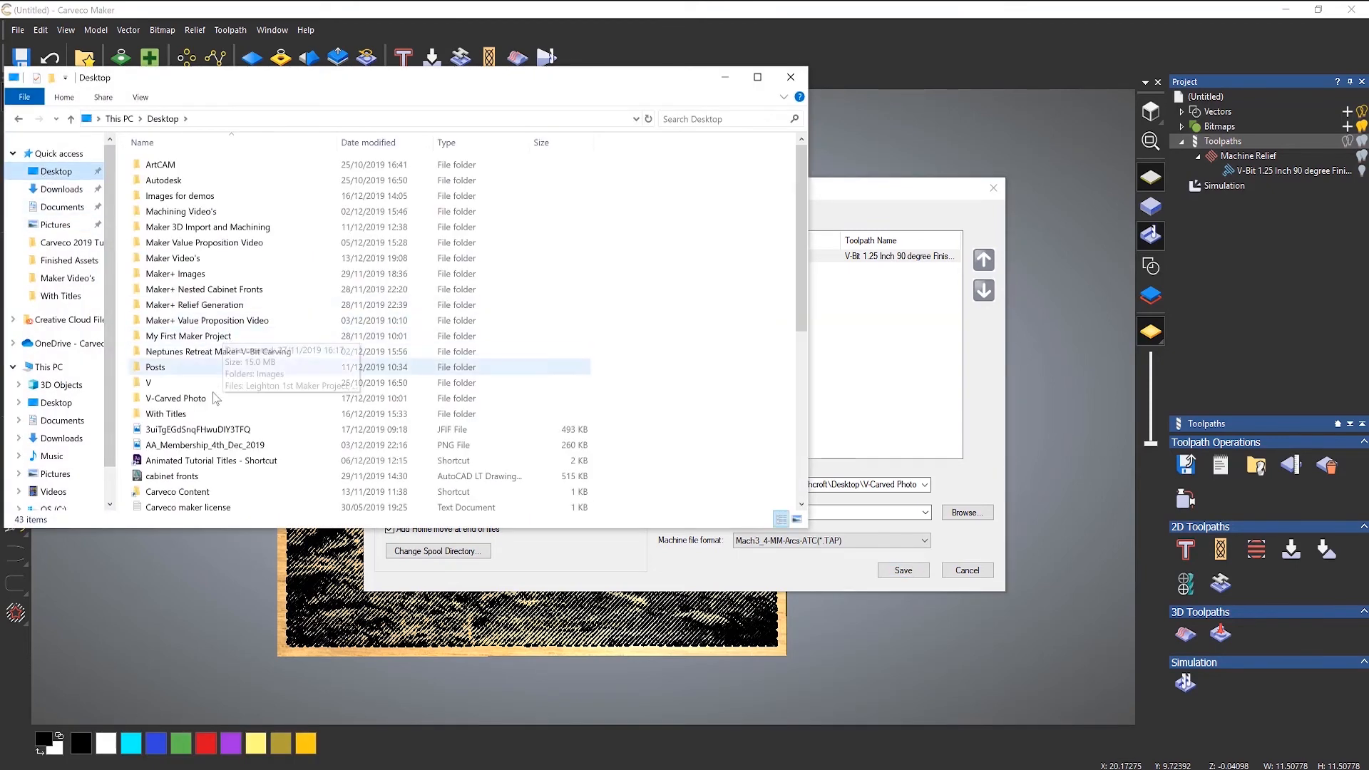
double_click(197, 399)
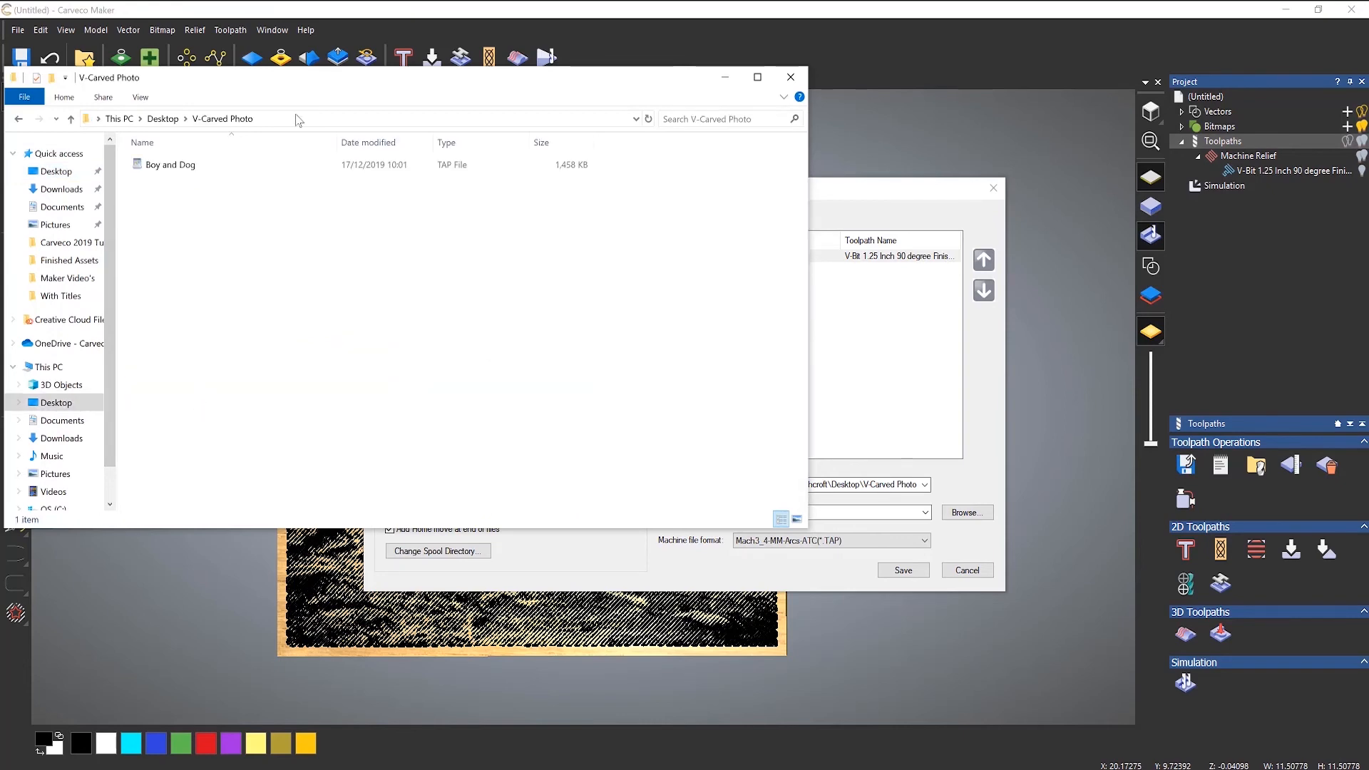
left_click_drag(321, 92, 583, 170)
left_click(437, 246)
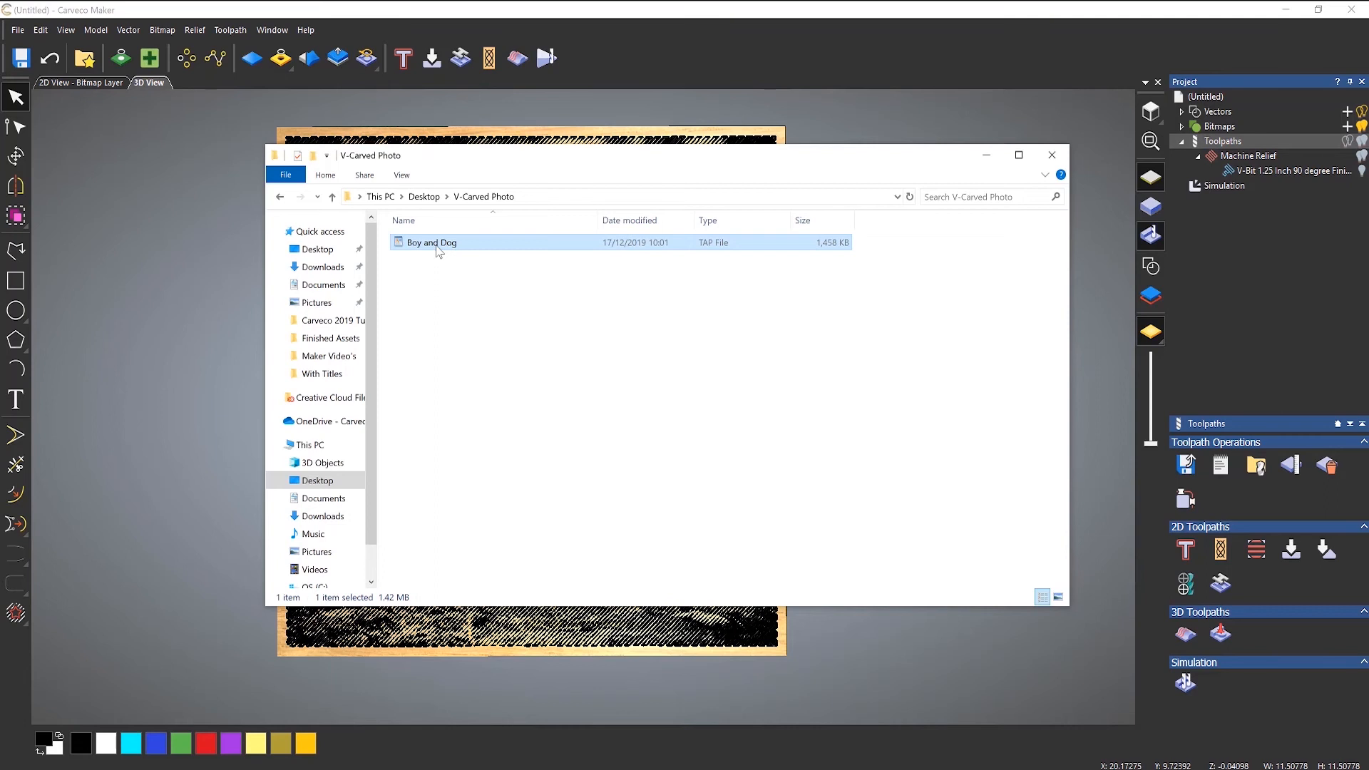
Step: Open the Boy and Dog TAP file in WordPad to examine its G-code, and close the file, folder window and Save Toolpaths dialog
right_click(438, 249)
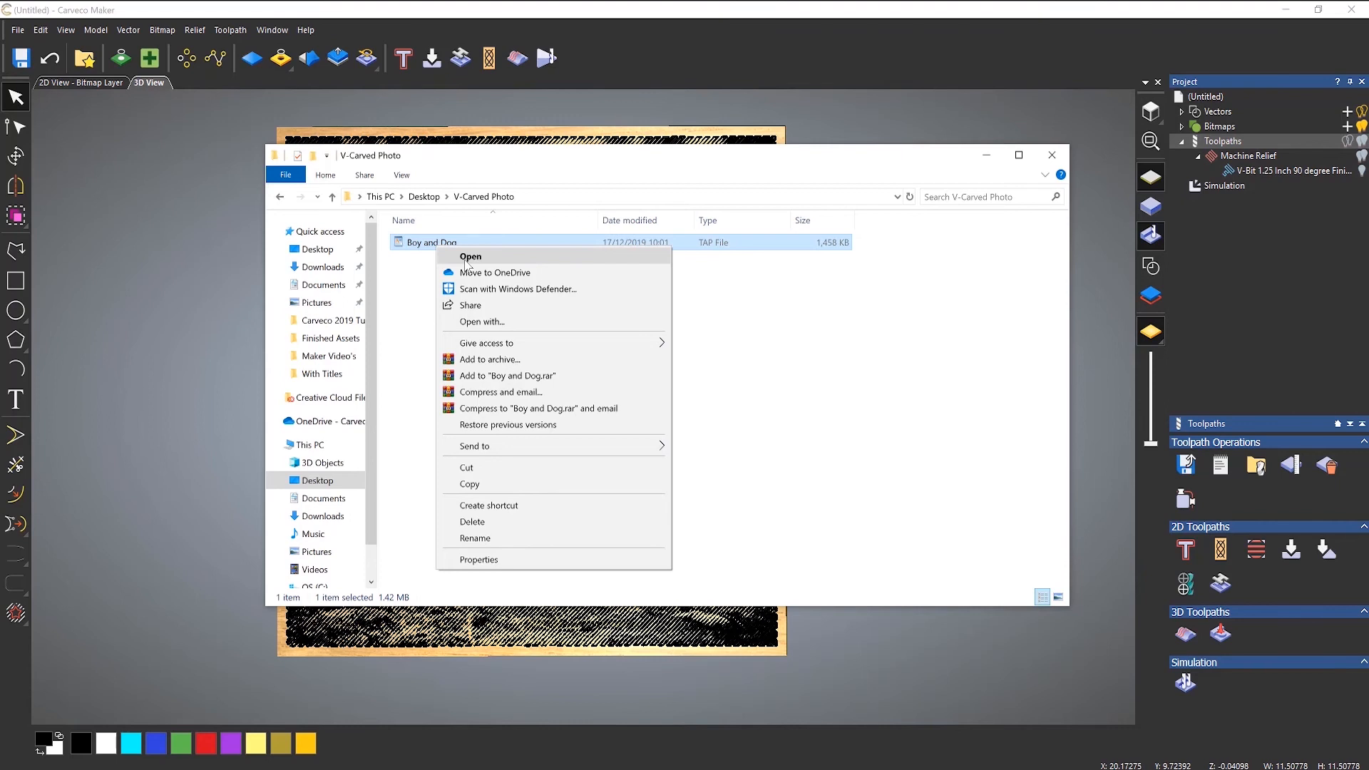
left_click(465, 258)
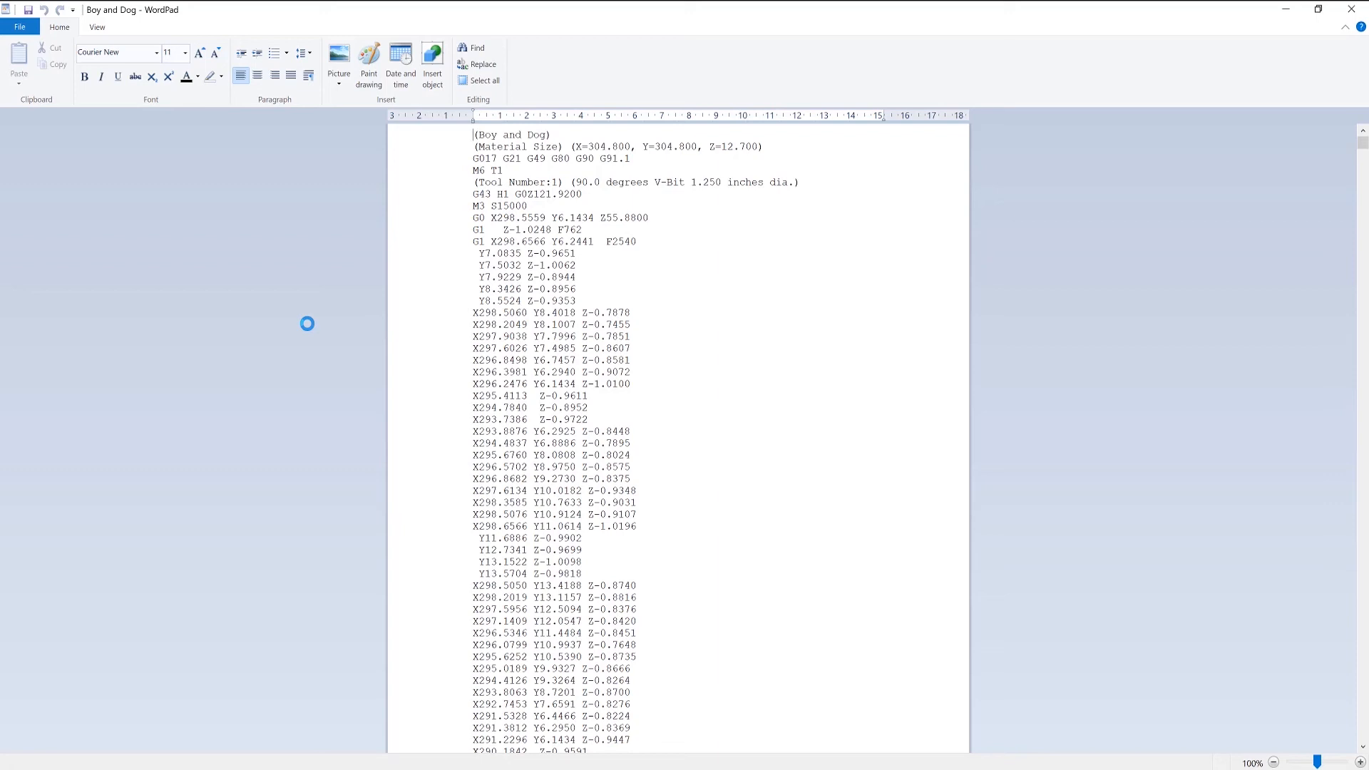
left_click(1349, 9)
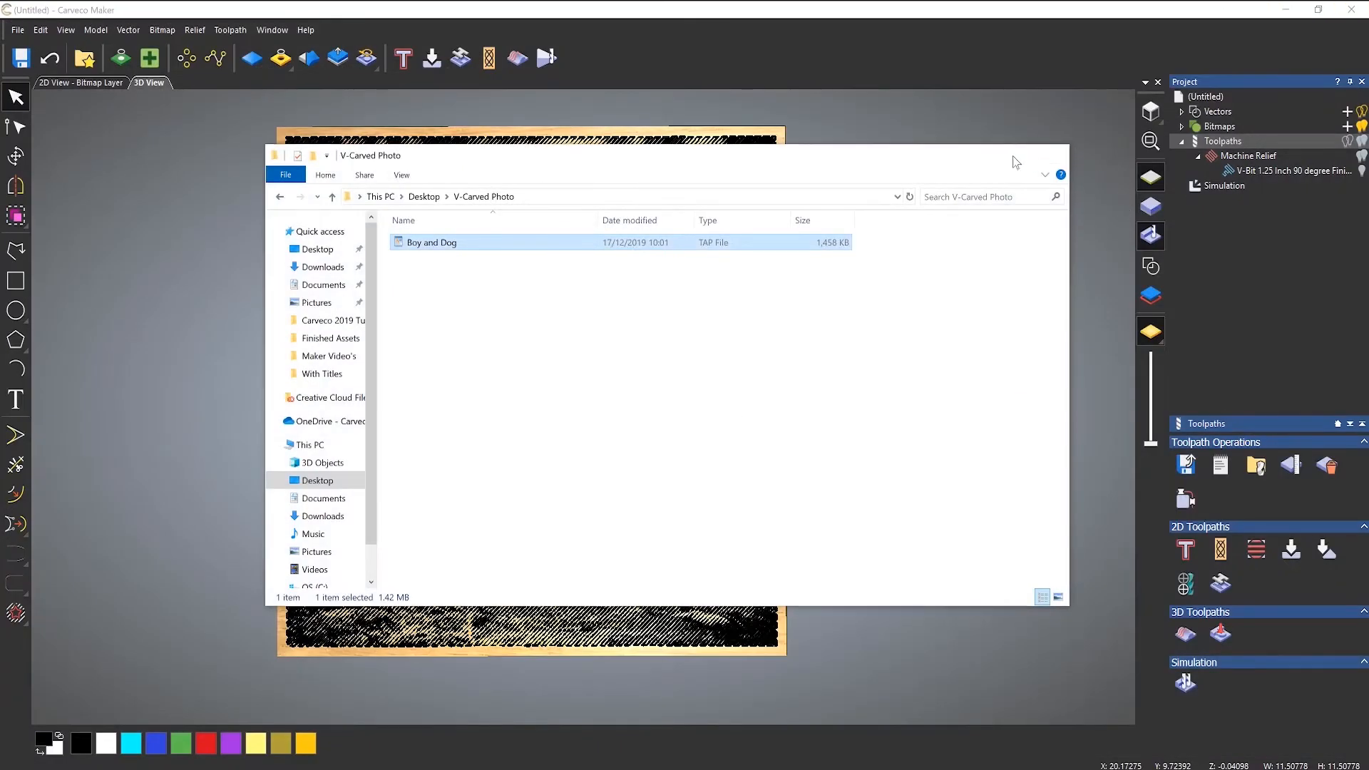
left_click(1052, 155)
left_click(994, 188)
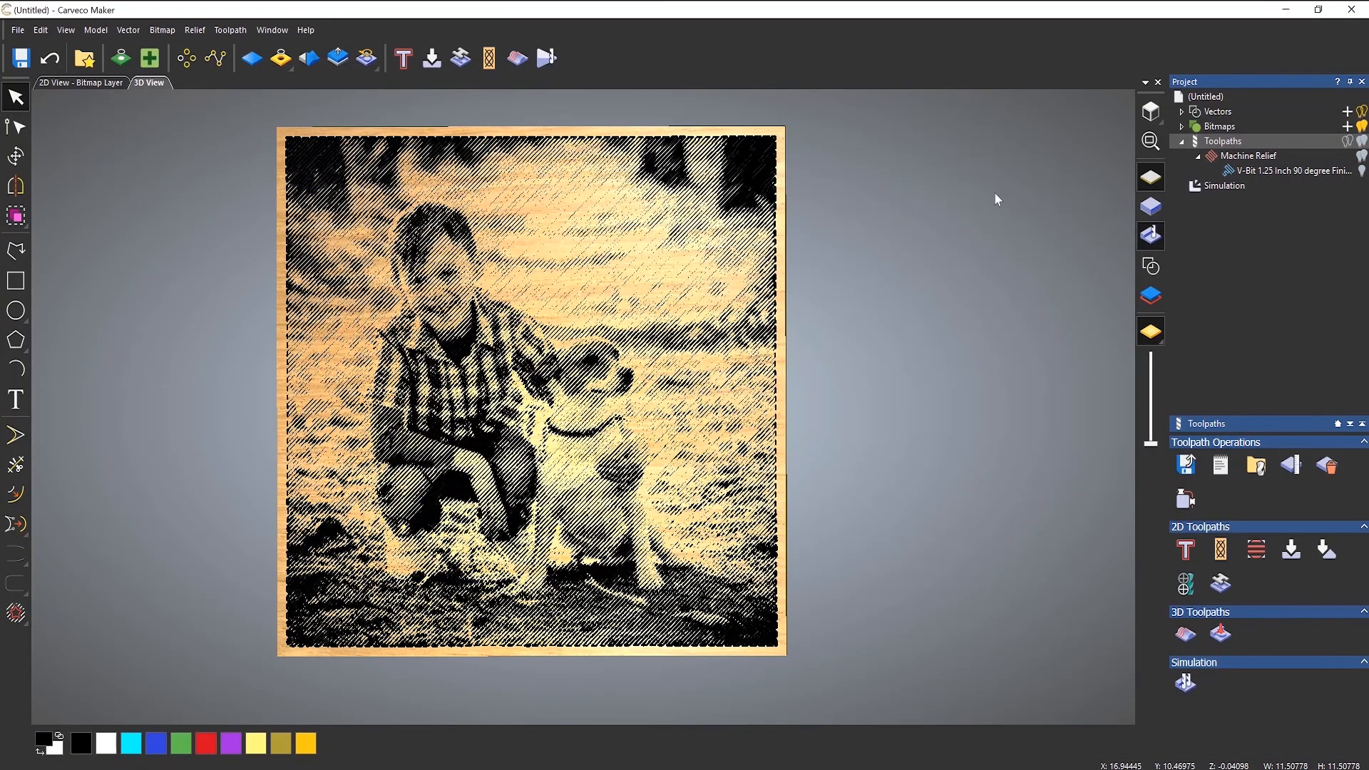